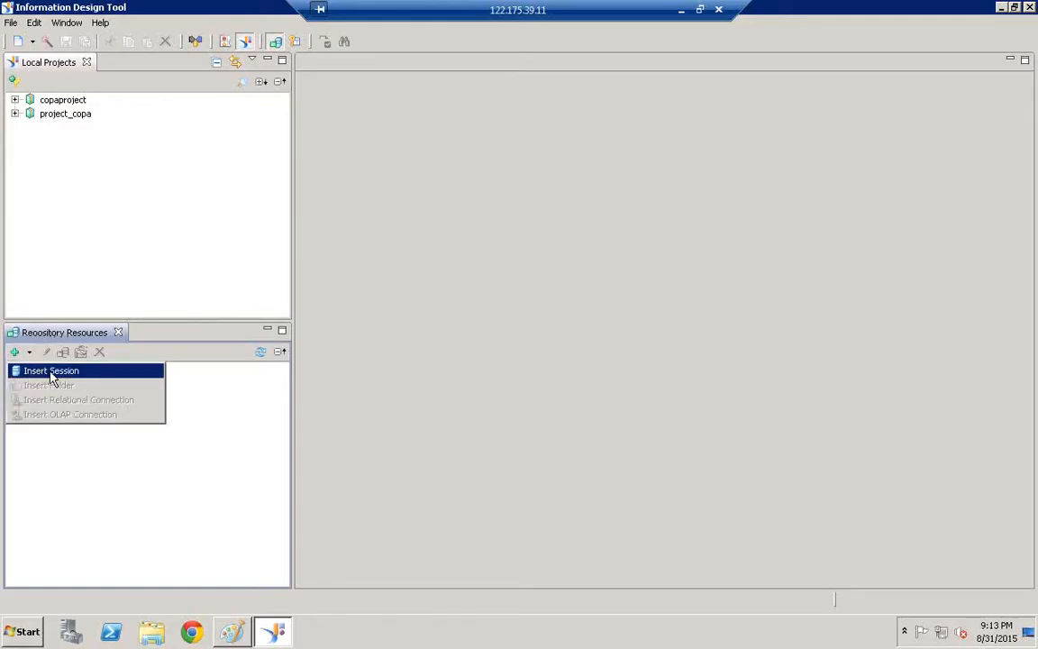
Log into a repository session on system 'server' with the user's credentials and Enterprise authentication
left_click(51, 371)
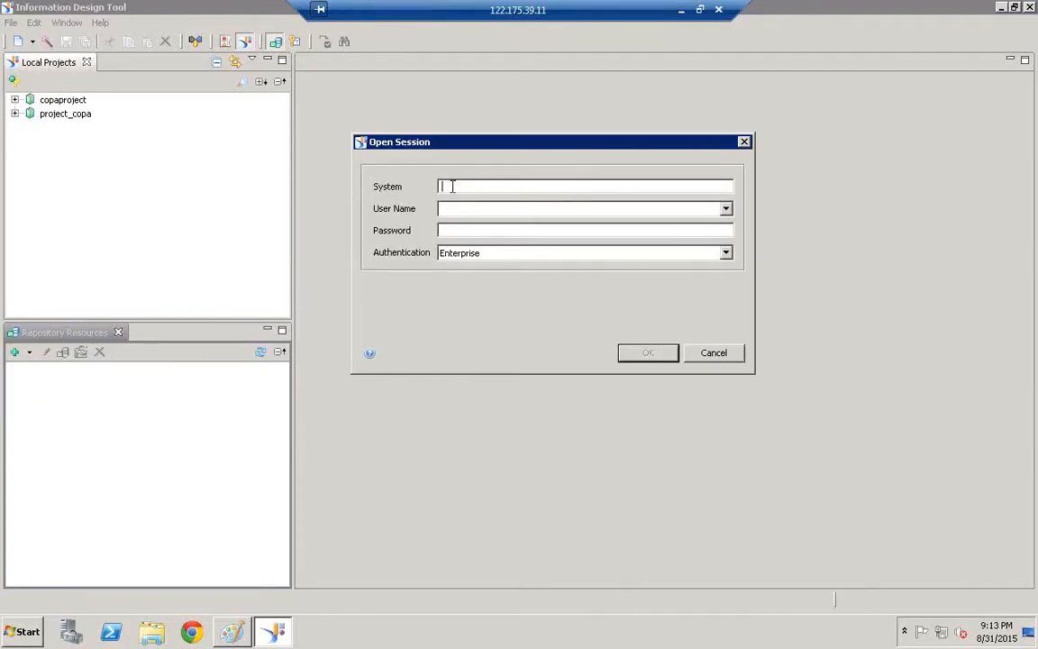
type("SERVER")
key("BackSpace")
key("BackSpace")
key("BackSpace")
key("BackSpace")
key("BackSpace")
key("BackSpace")
type("server")
key("BackSpace")
key("BackSpace")
key("BackSpace")
key("BackSpace")
key("BackSpace")
key("BackSpace")
type("server")
key("Tab")
type("surya")
key("Tab")
type("•••••••••")
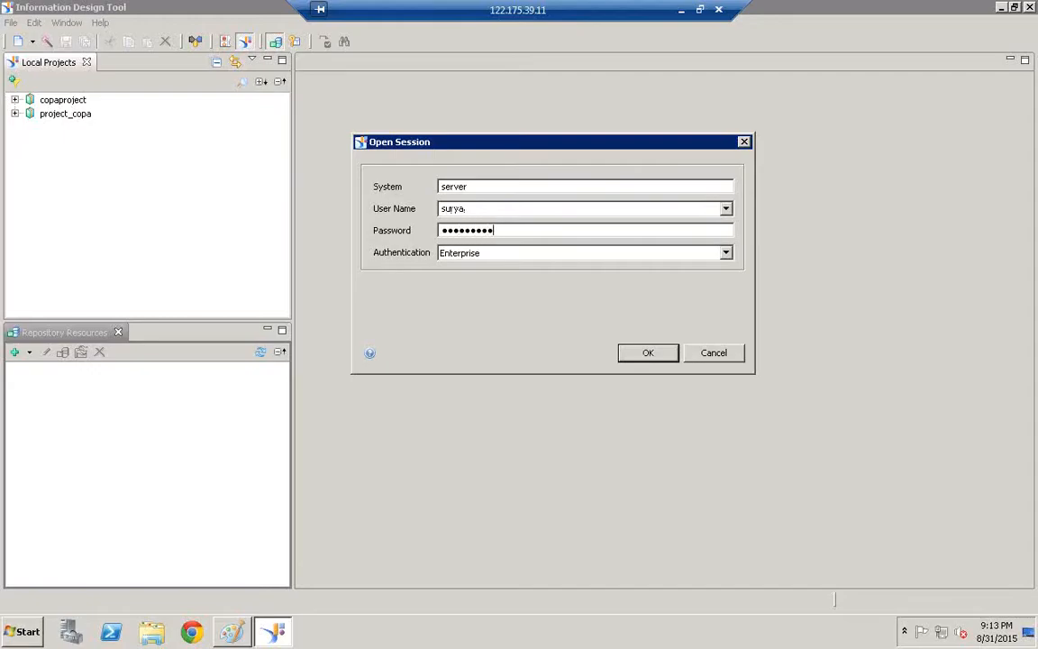
left_click(660, 359)
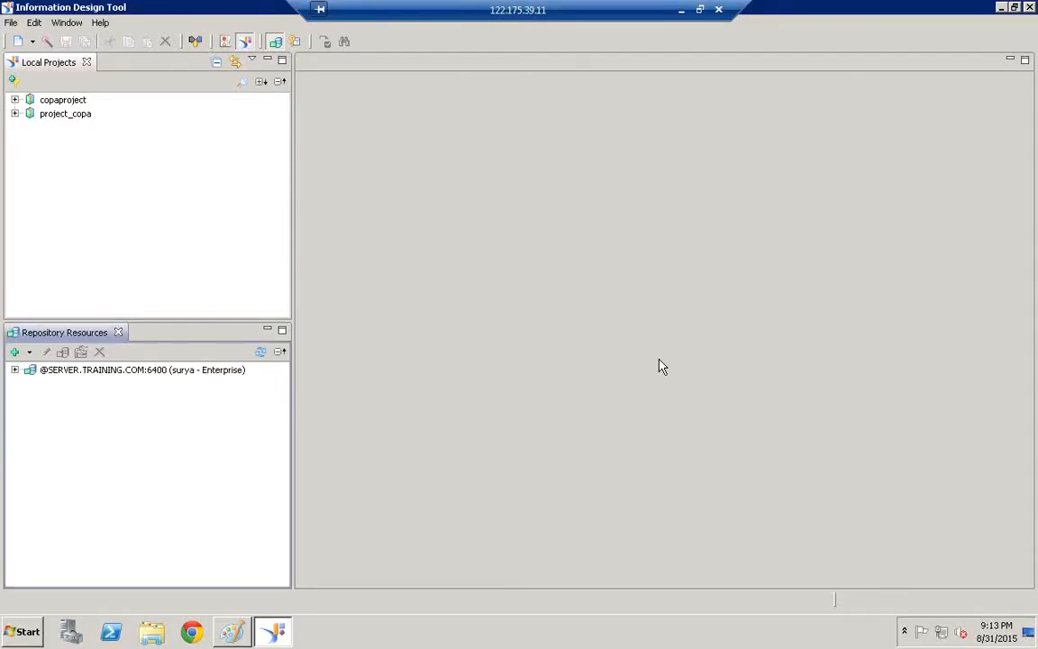
Expand the server session to reveal Connections and Universes, and bring up the Connections folder's actions
left_click(123, 371)
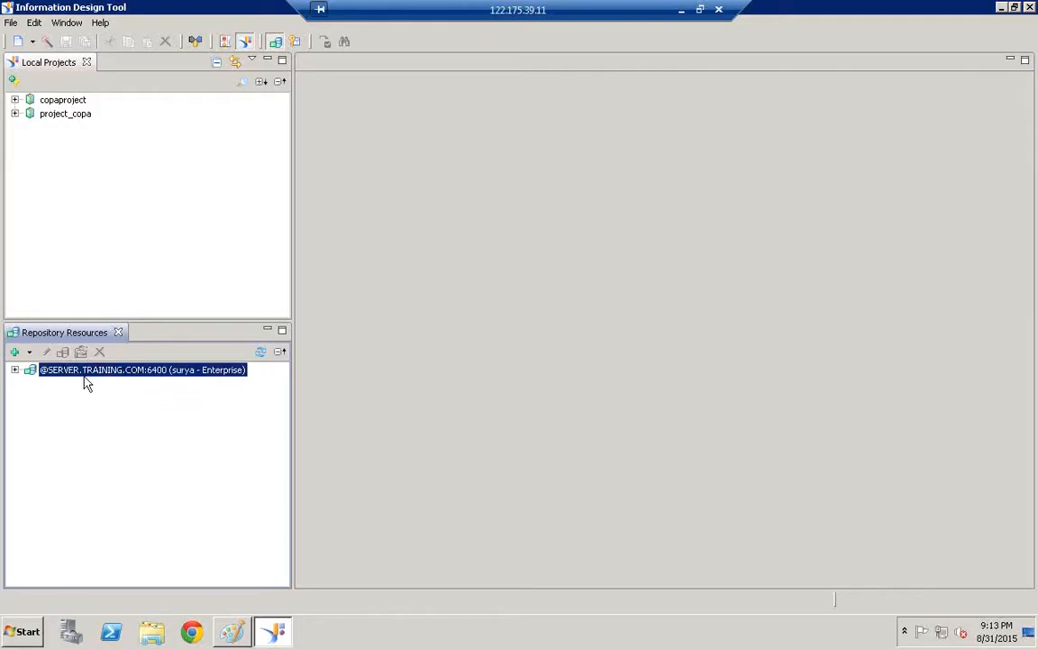
left_click(15, 371)
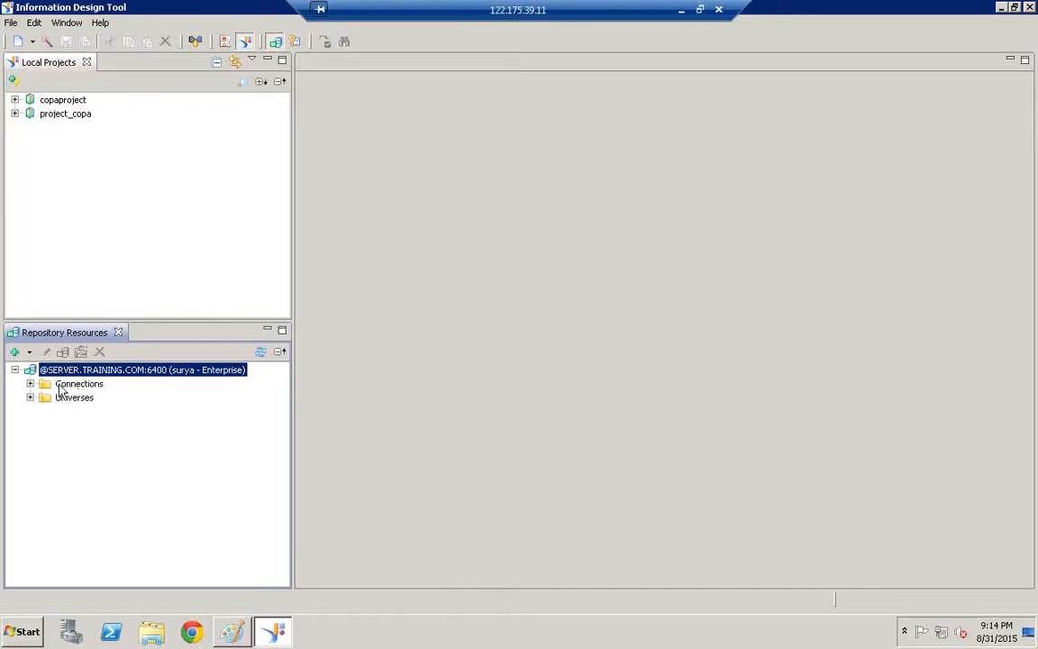
left_click(73, 385)
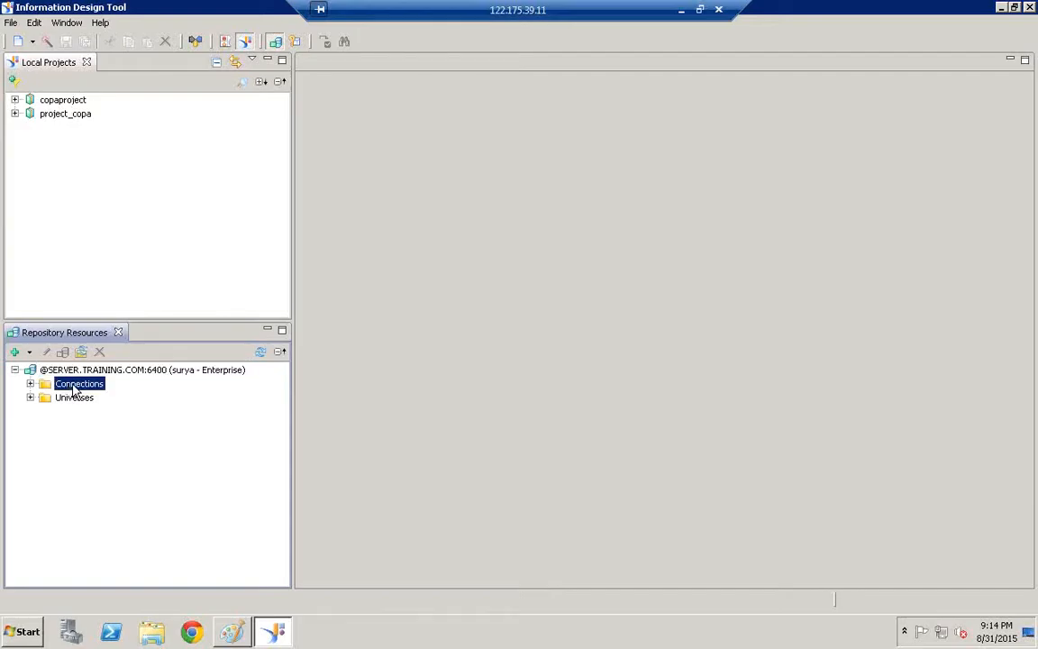
right_click(75, 388)
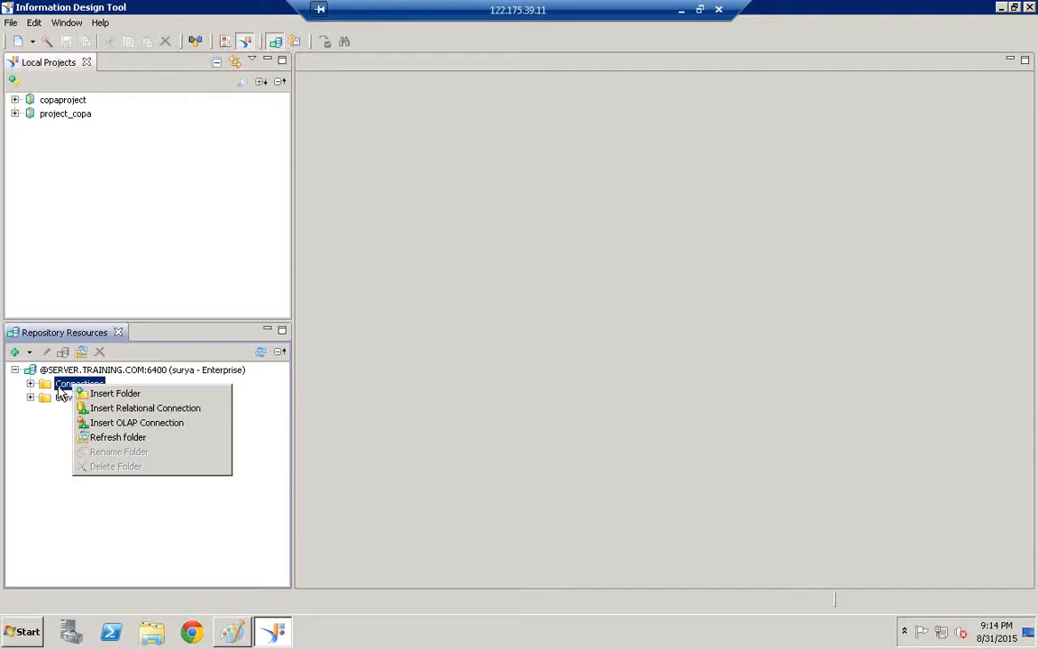
Start a new relational connection with resource name and description both REL_HANA_99
left_click(144, 411)
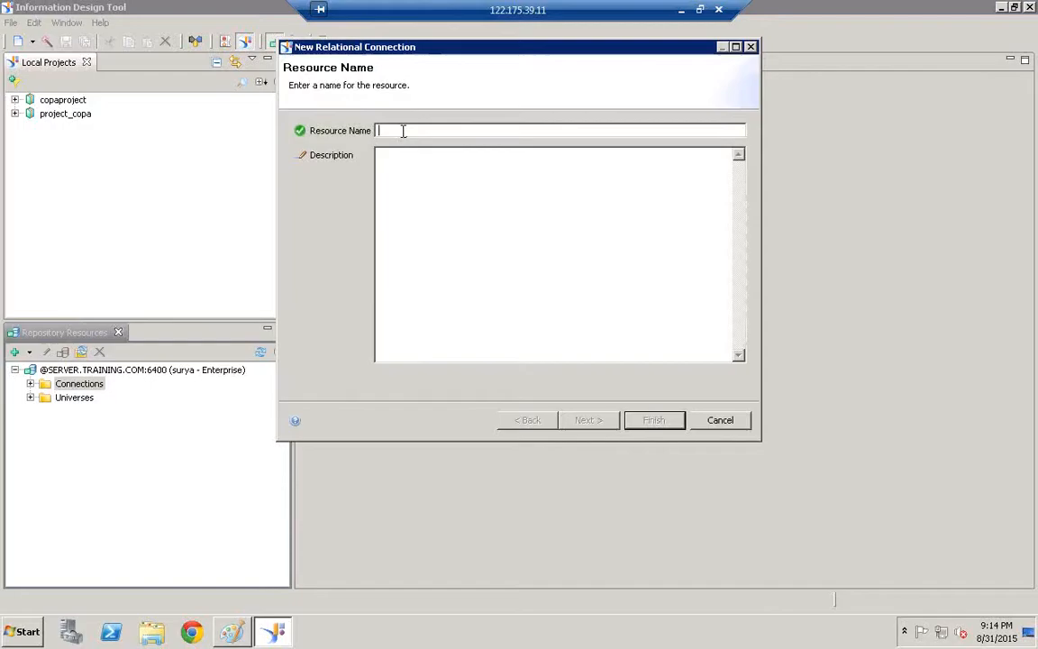
type("re")
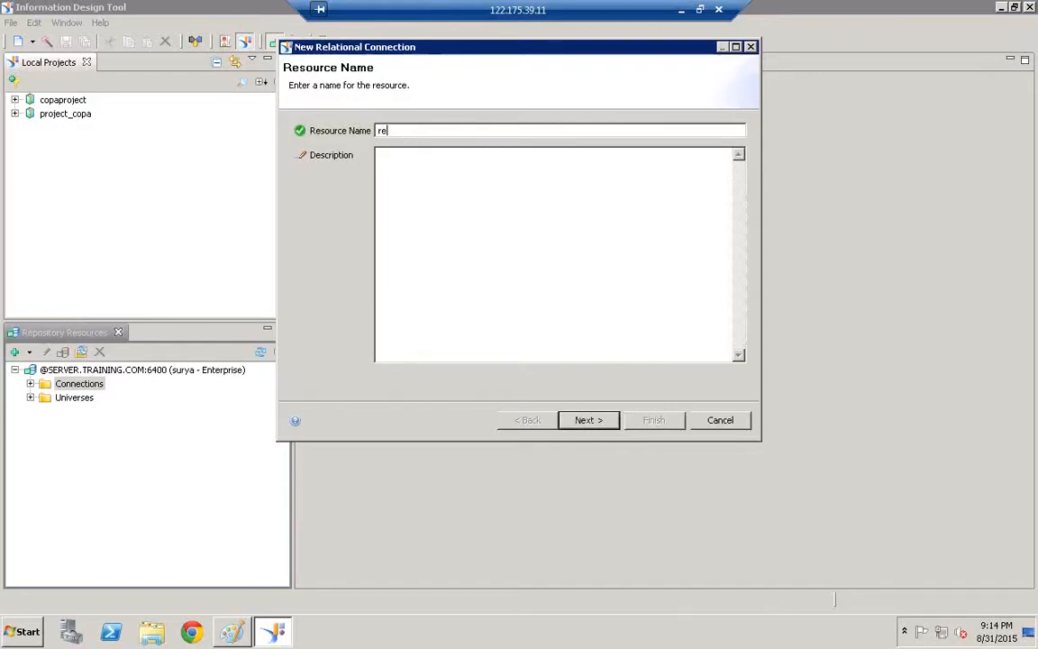
key("BackSpace")
key("BackSpace")
type("REL_CONN")
key("BackSpace")
key("BackSpace")
key("BackSpace")
key("BackSpace")
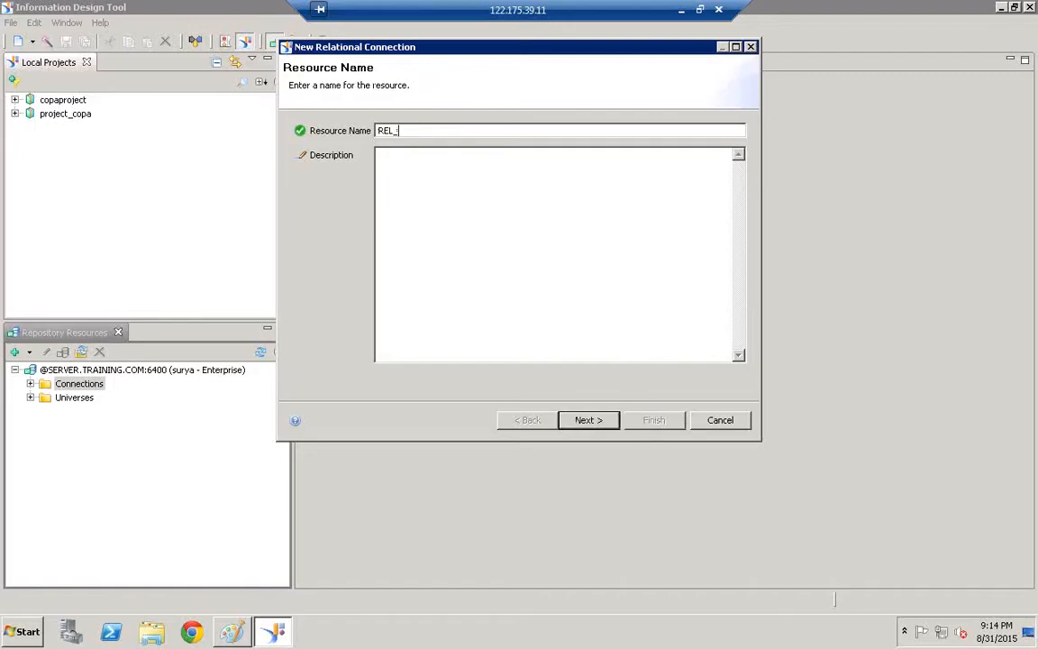
type("HANA")
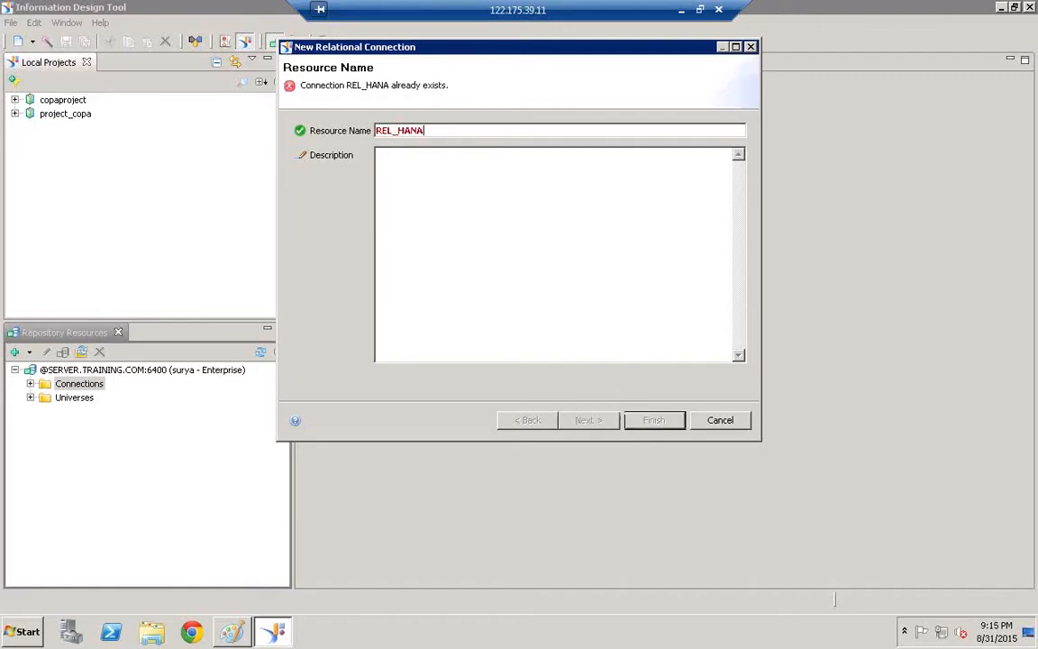
type("_")
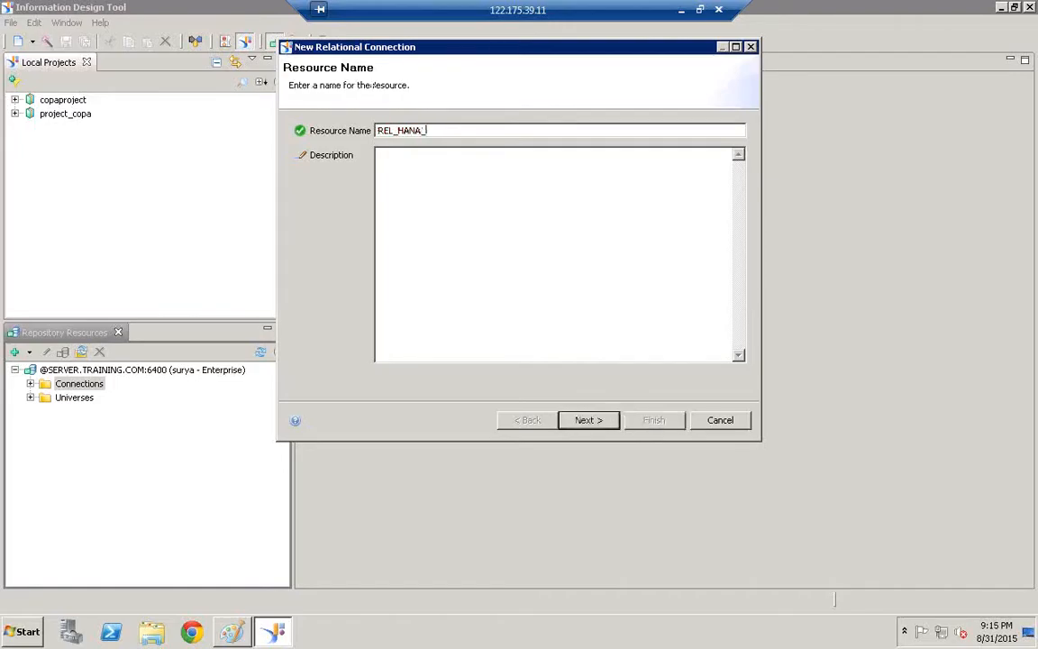
type("99")
left_click_drag(453, 132, 334, 126)
key("ctrl+c")
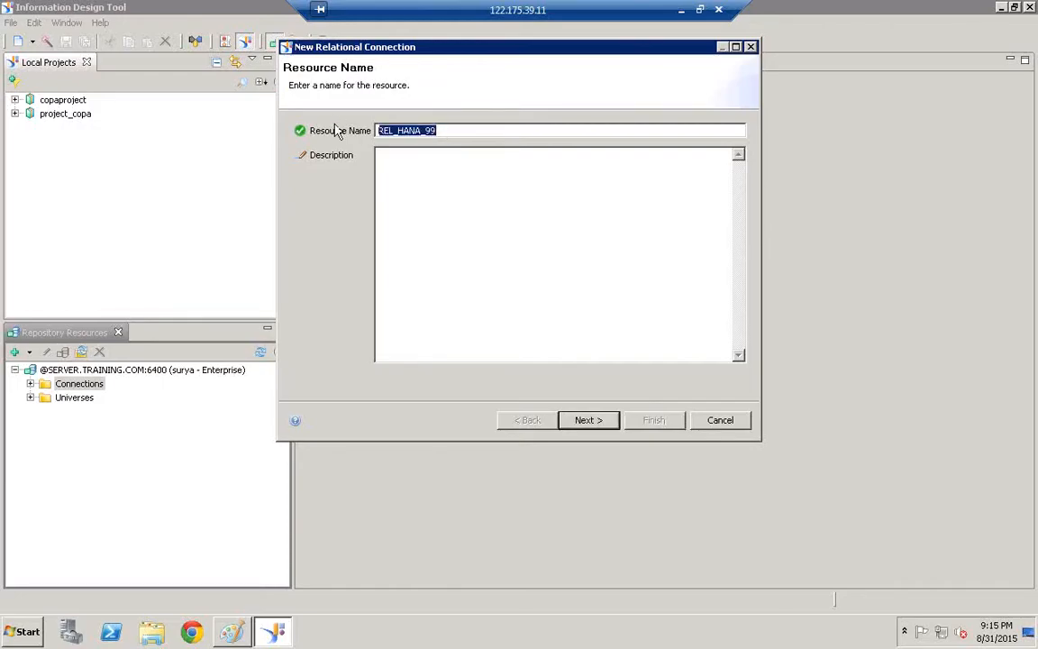
left_click(429, 164)
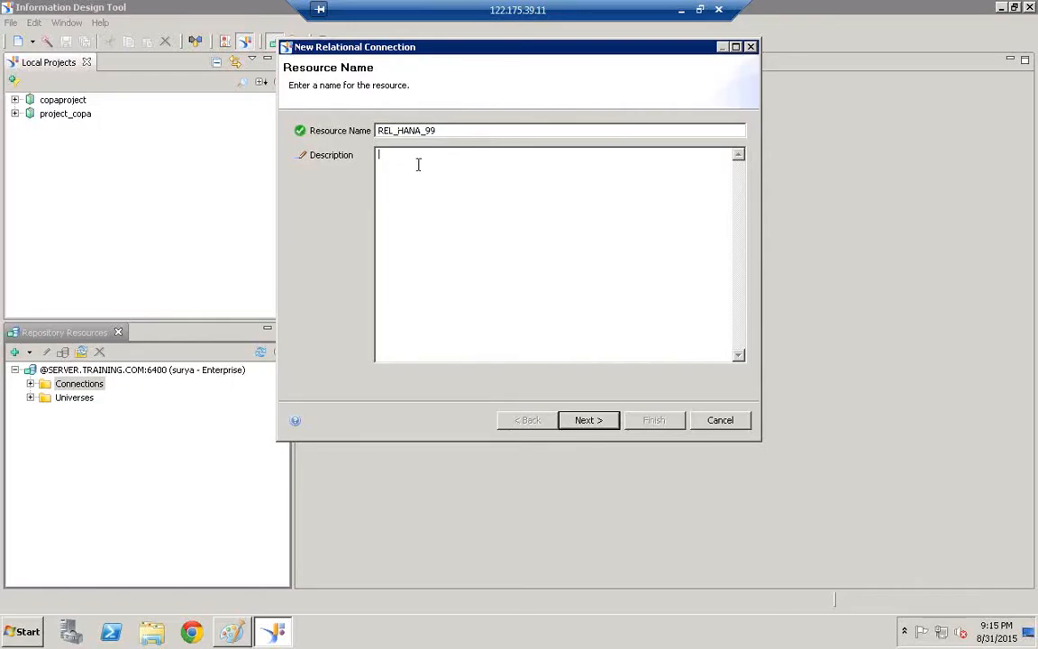
key("ctrl+v")
left_click_drag(456, 162, 306, 143)
Choose the SAP > SAP HANA database 1.0 > JDBC Drivers middleware and continue to parameters
left_click(591, 424)
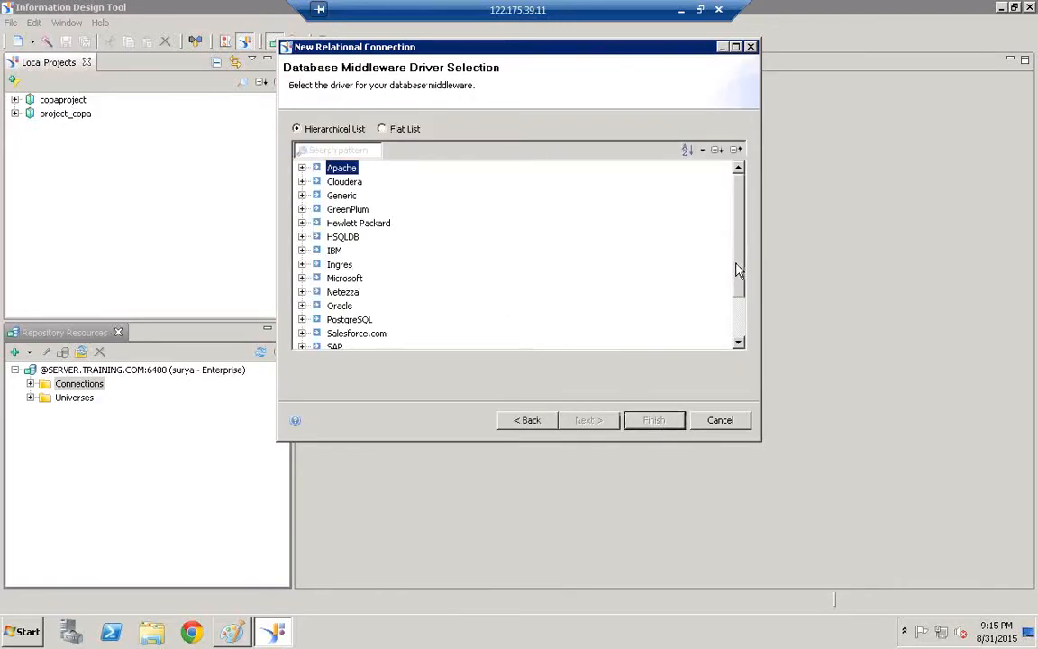
left_click_drag(737, 270, 718, 332)
left_click(335, 293)
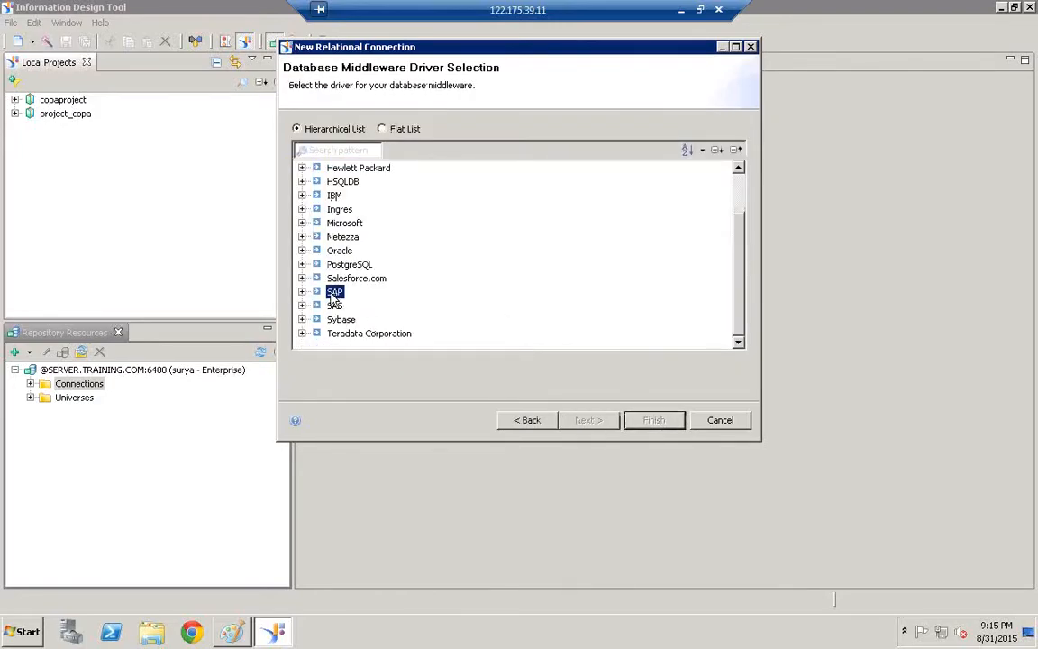
left_click(302, 292)
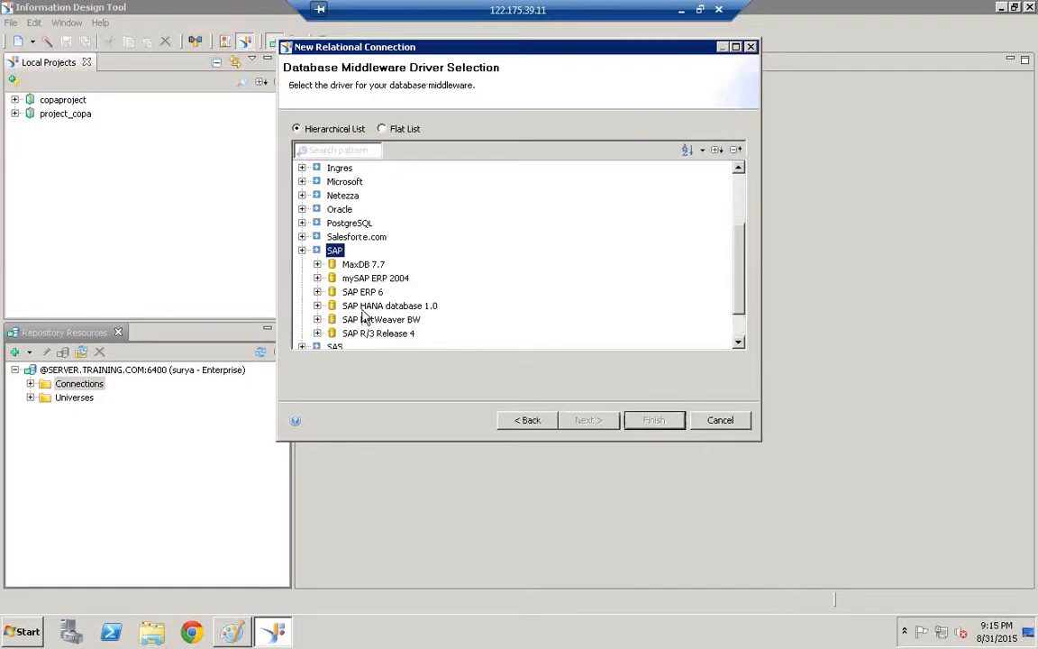
left_click(357, 307)
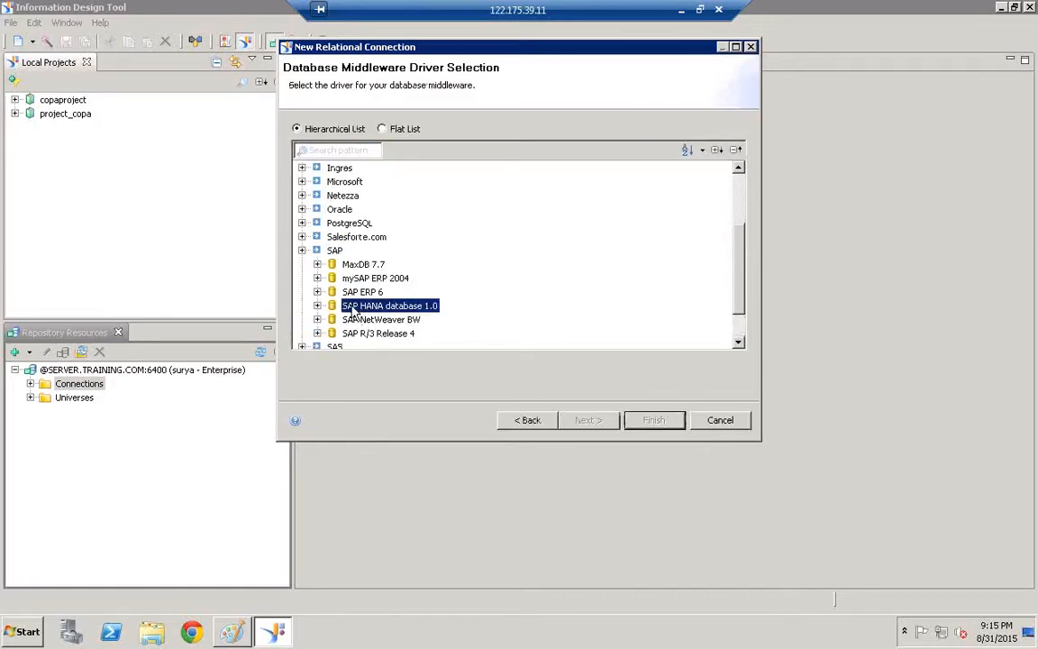
left_click(318, 306)
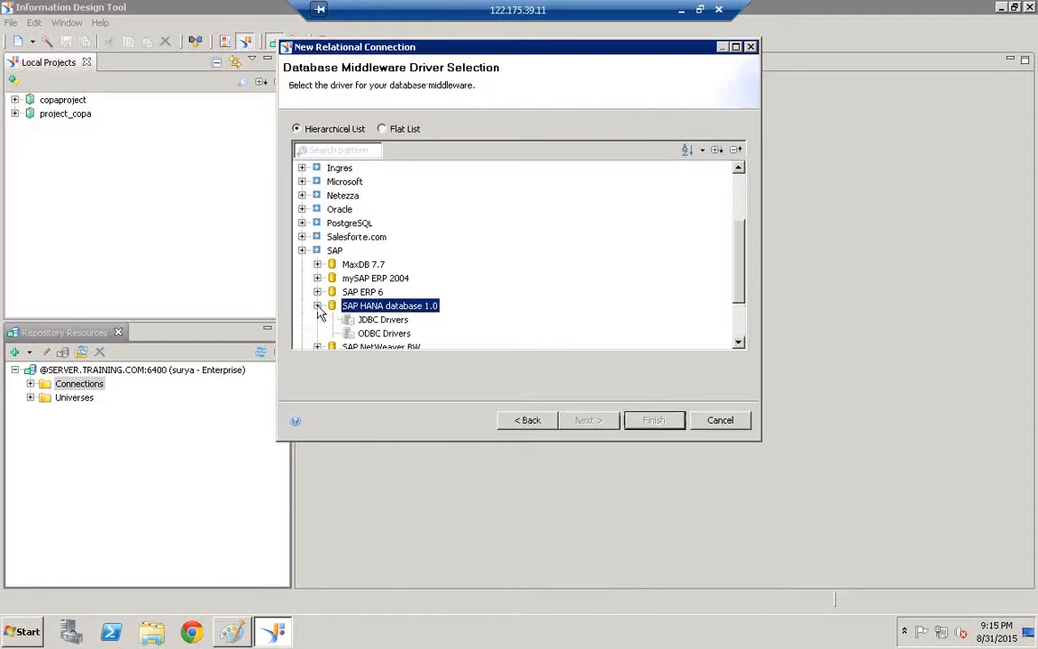
left_click(368, 321)
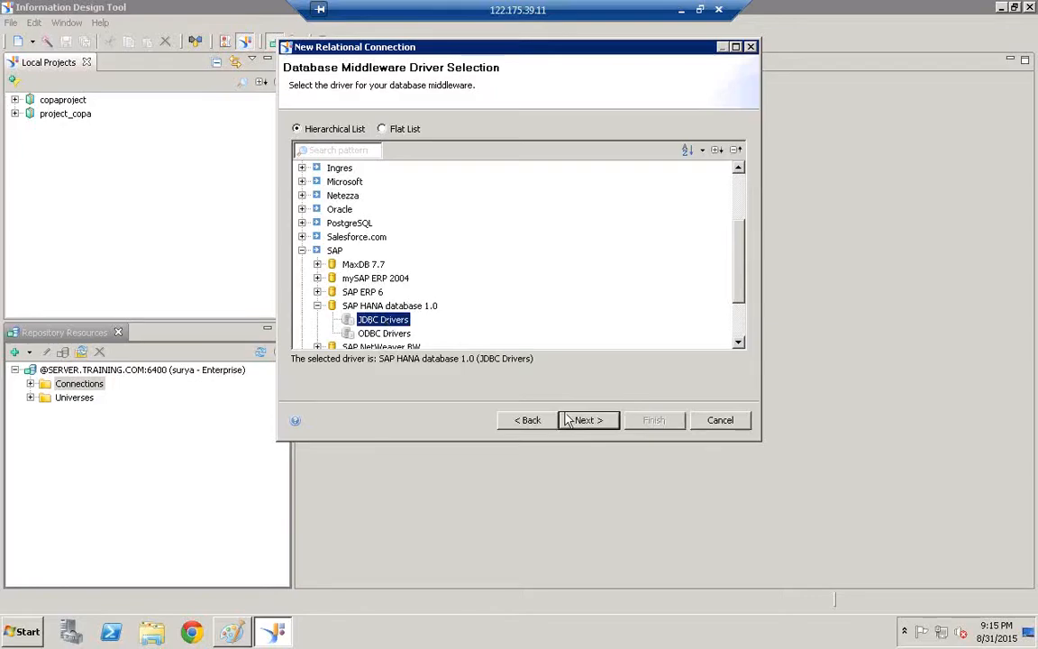
left_click(602, 424)
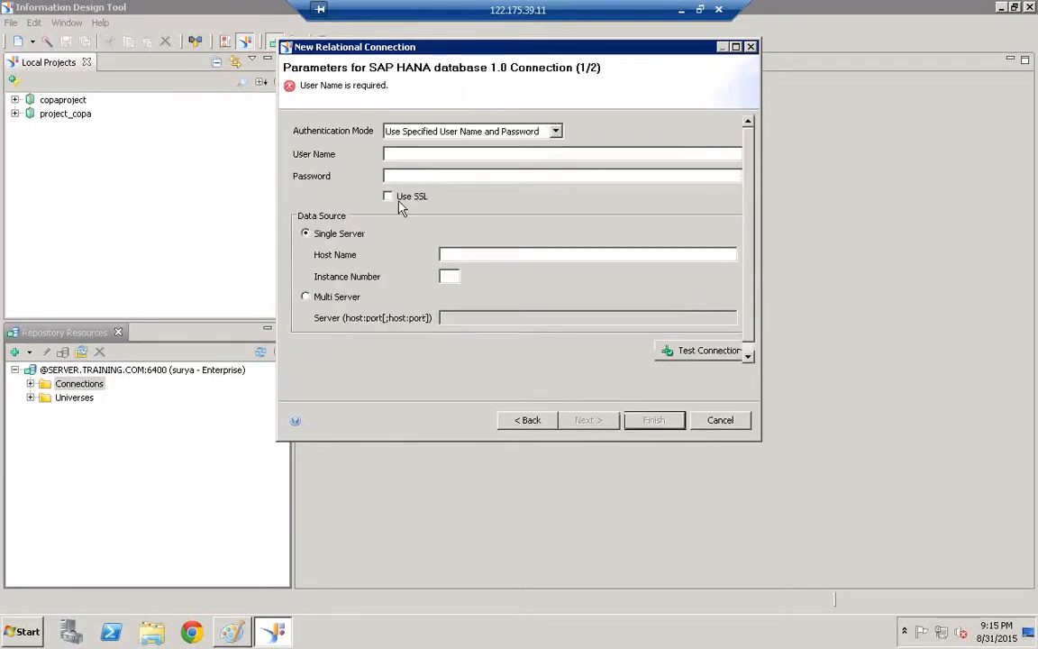
Enter the HANA database user name and password for the connection
left_click(393, 155)
type("SURYA")
left_click(419, 176)
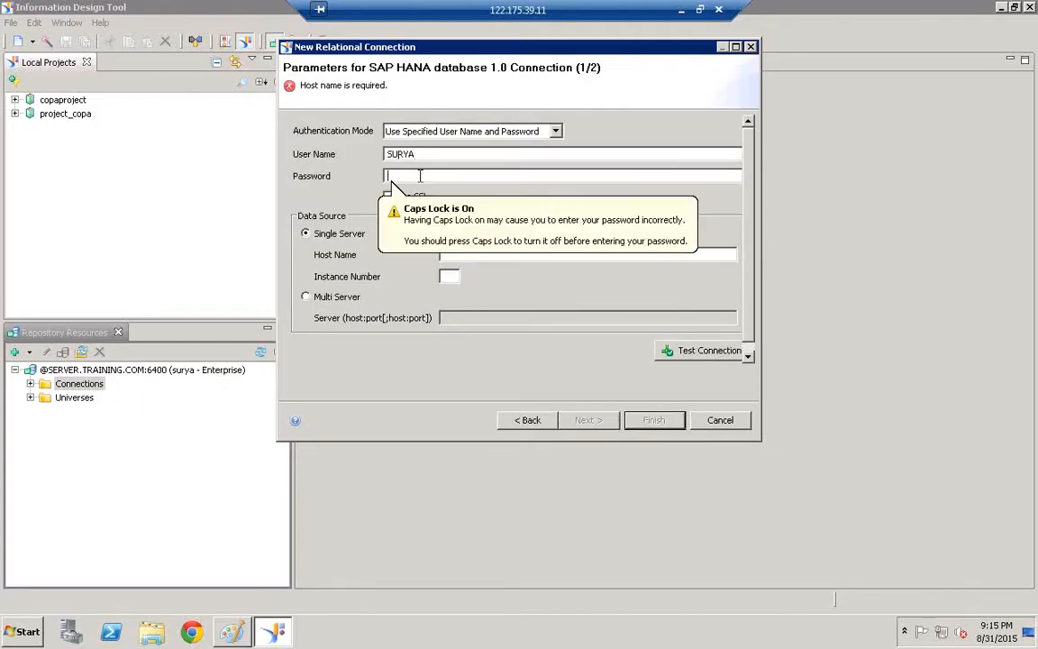
key("Caps_Lock")
left_click_drag(439, 156, 371, 151)
key("shift+Home")
key("BackSpace")
type("h")
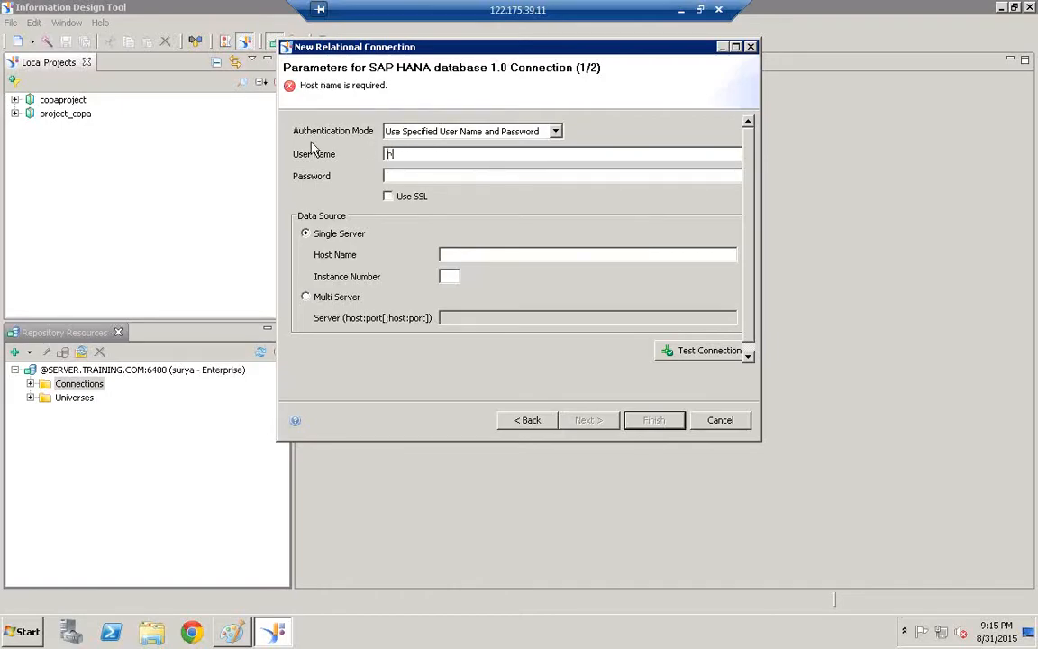
type("anauser")
left_click(391, 176)
type("●●●●●●●●●")
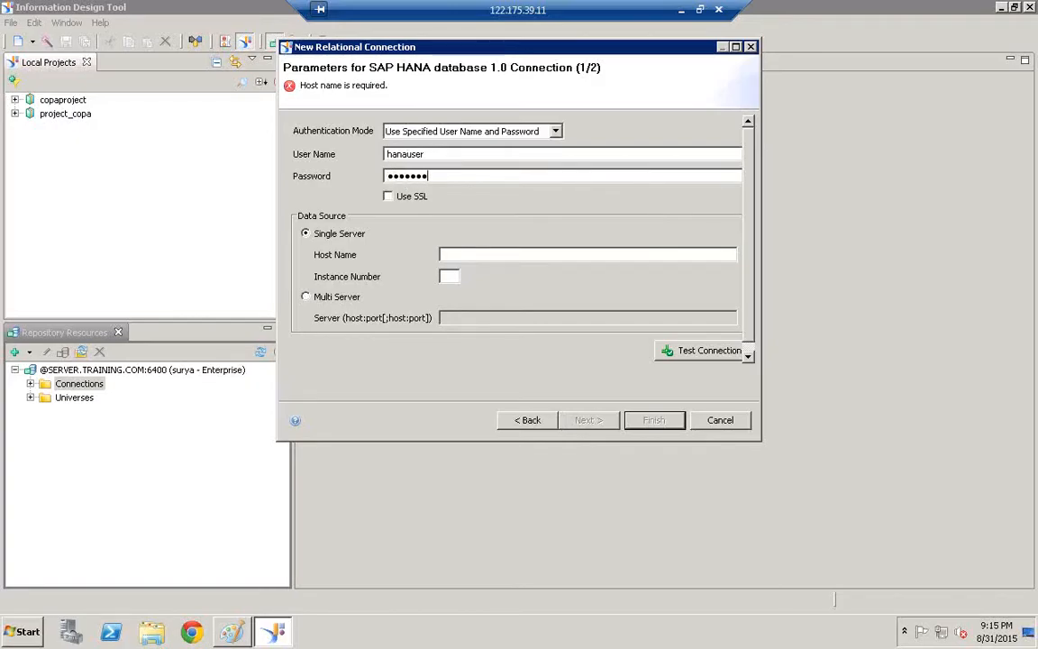
type("●●")
Set host name hanaserver and instance number 07, then test the connection successfully
left_click(474, 254)
type("hanaserver")
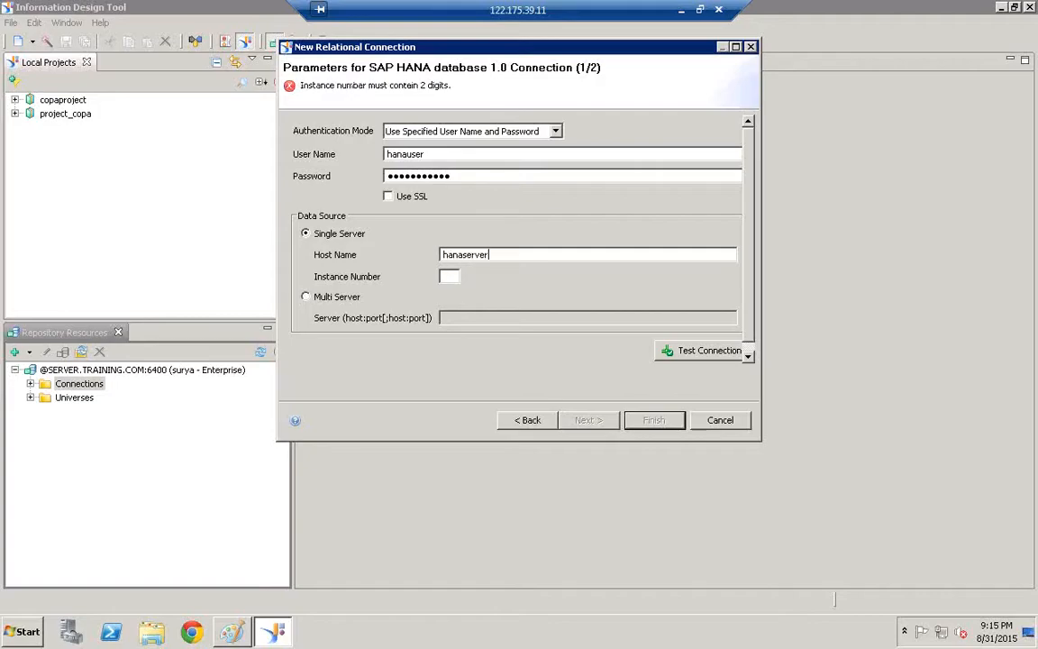
left_click(443, 278)
type("07")
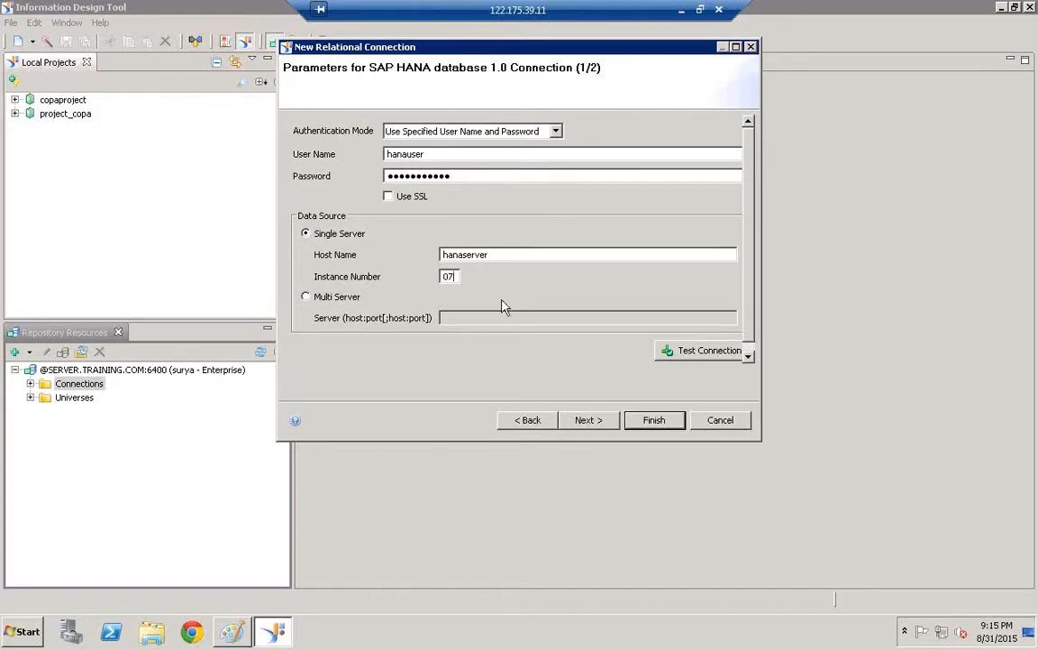
left_click(710, 357)
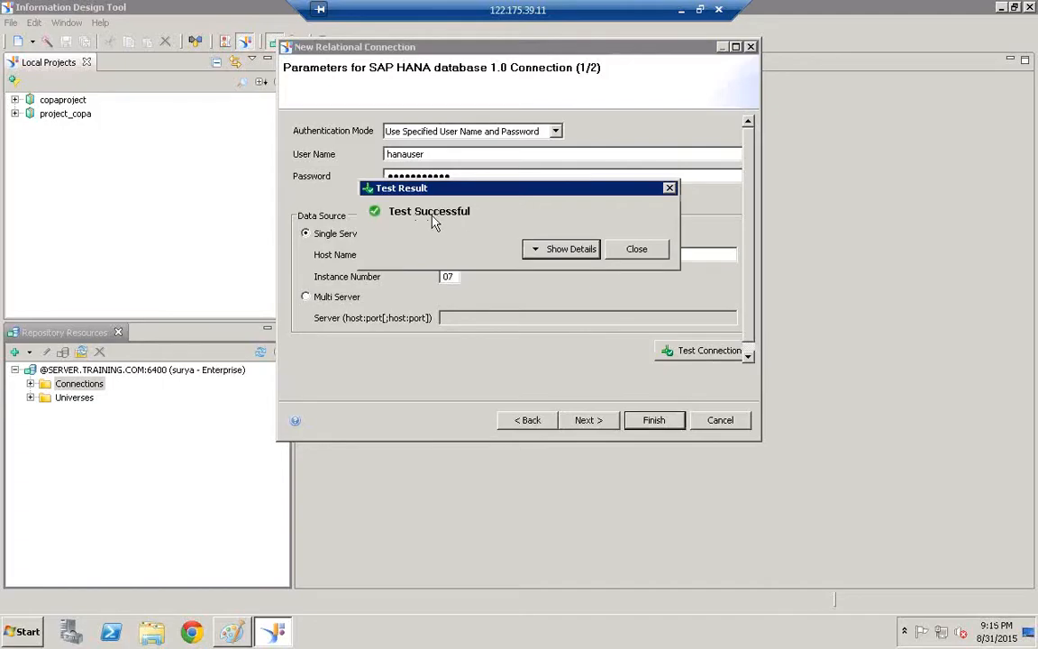
left_click(649, 250)
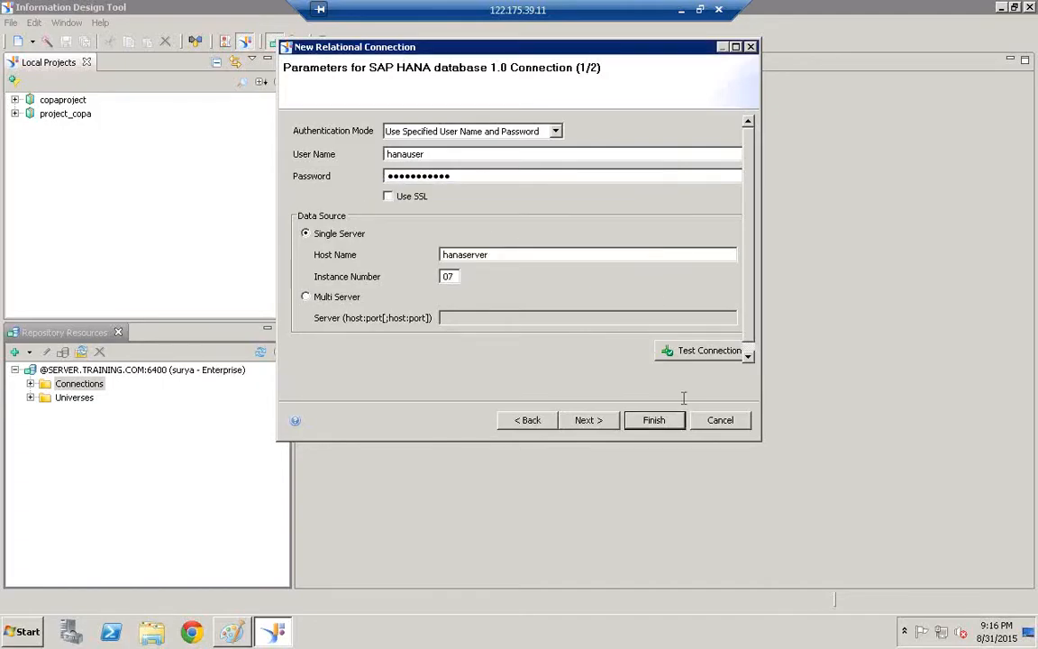
Save REL_HANA_99 in a Notepad note, then finish the New Relational Connection wizard
left_click(25, 631)
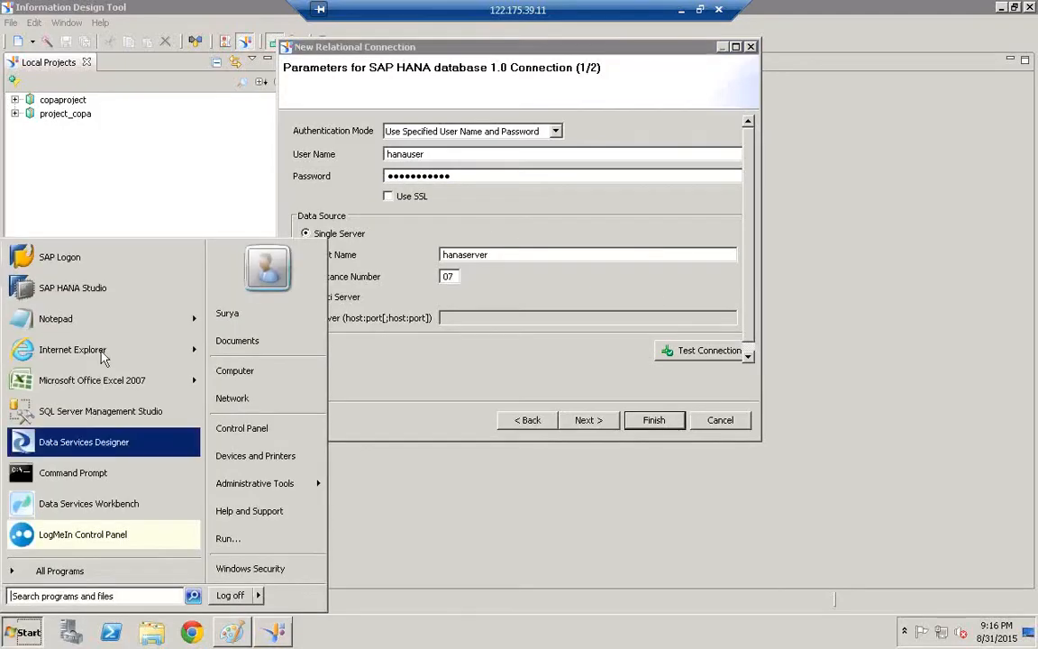
left_click(81, 317)
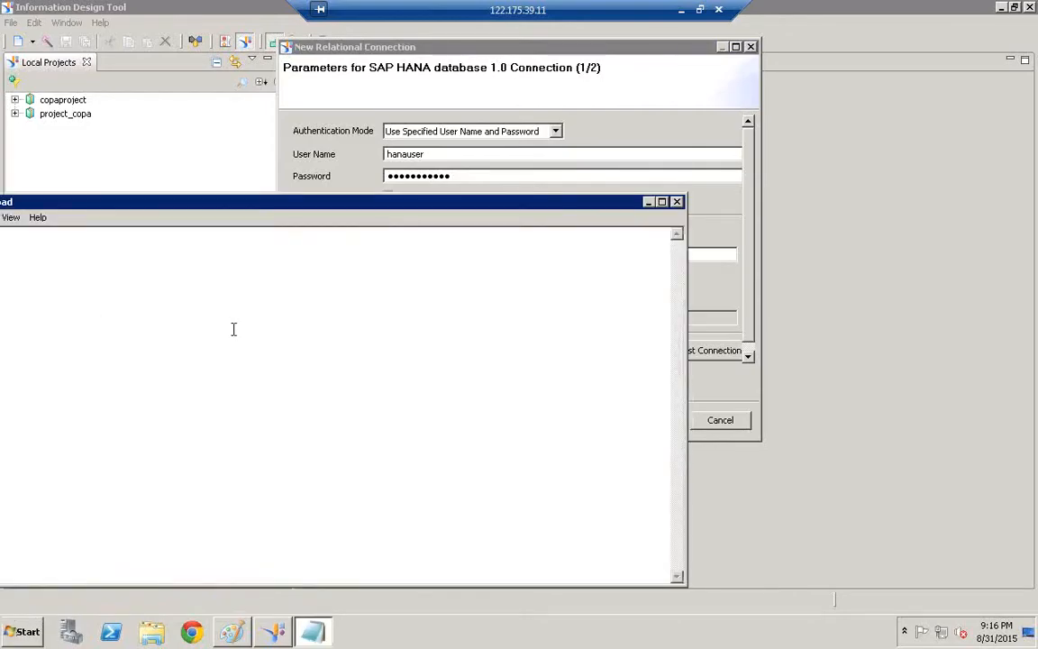
type("NA_99")
left_click_drag(135, 202, 343, 222)
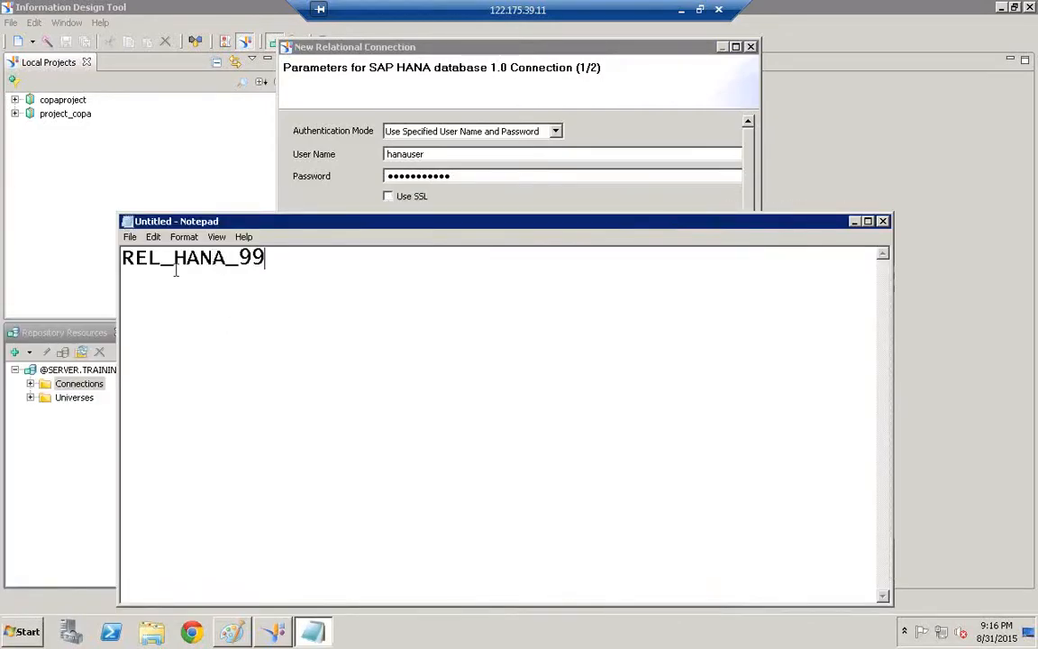
left_click(854, 221)
left_click(666, 429)
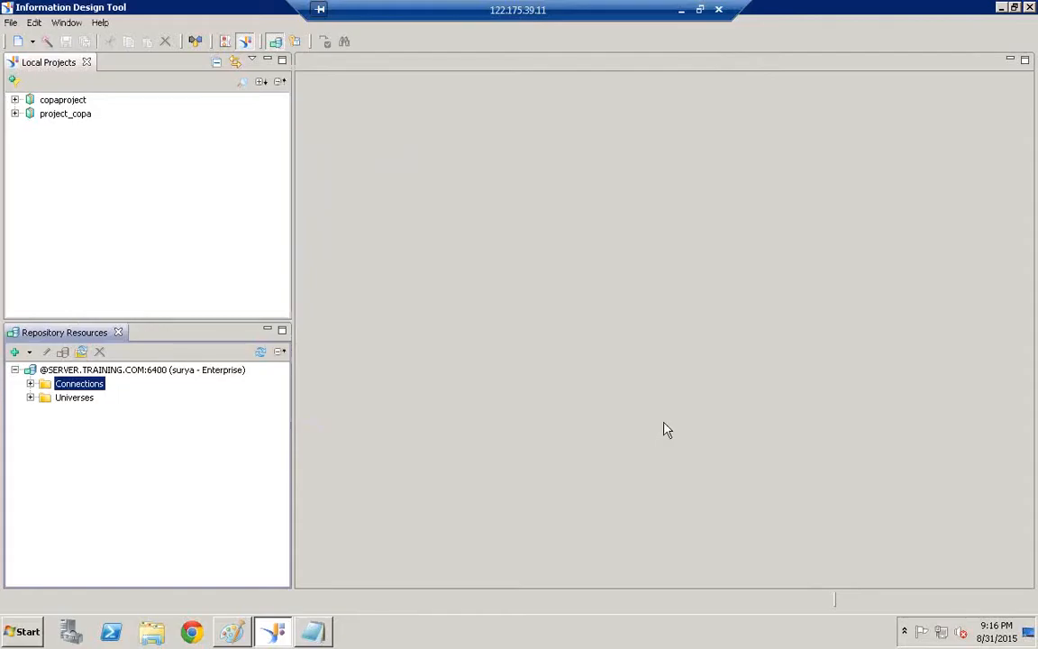
Refresh the repository's Connections folder and expand it
right_click(74, 390)
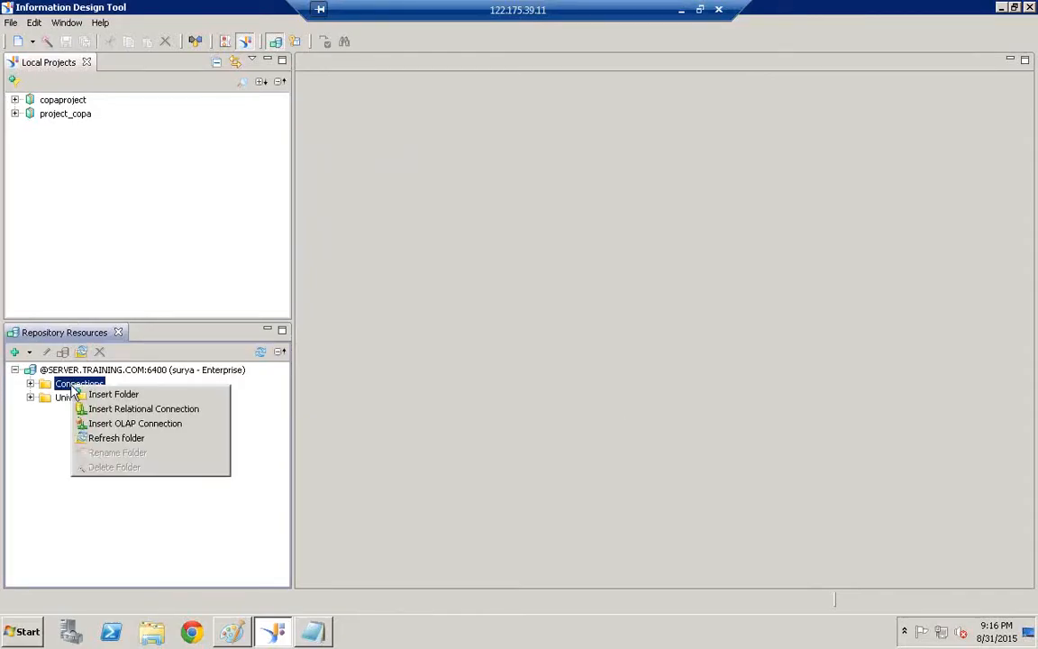
left_click(117, 439)
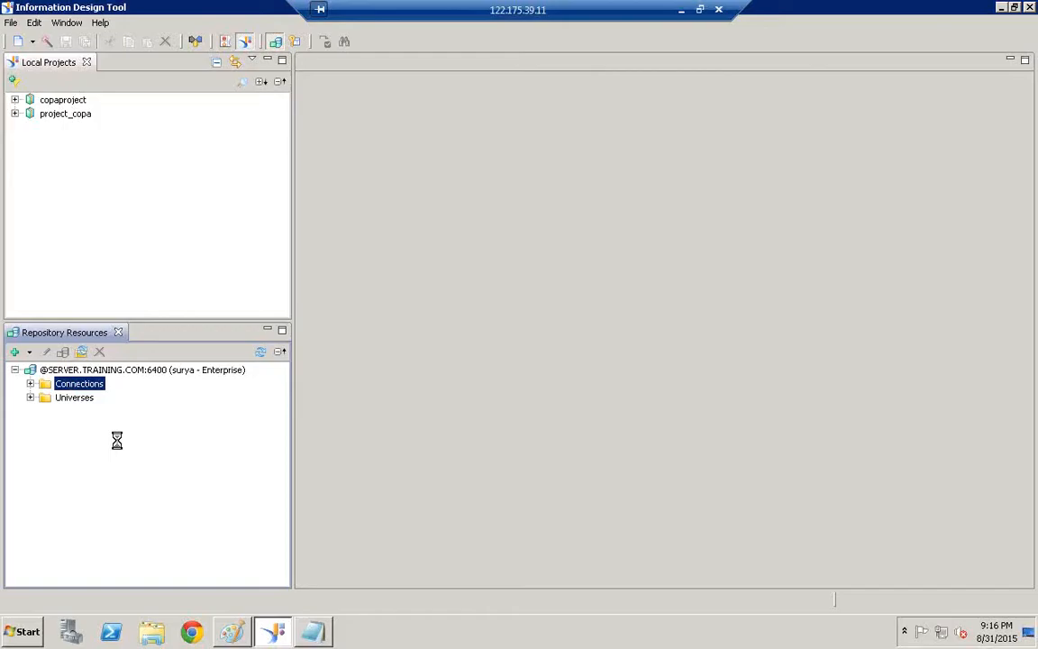
left_click(31, 384)
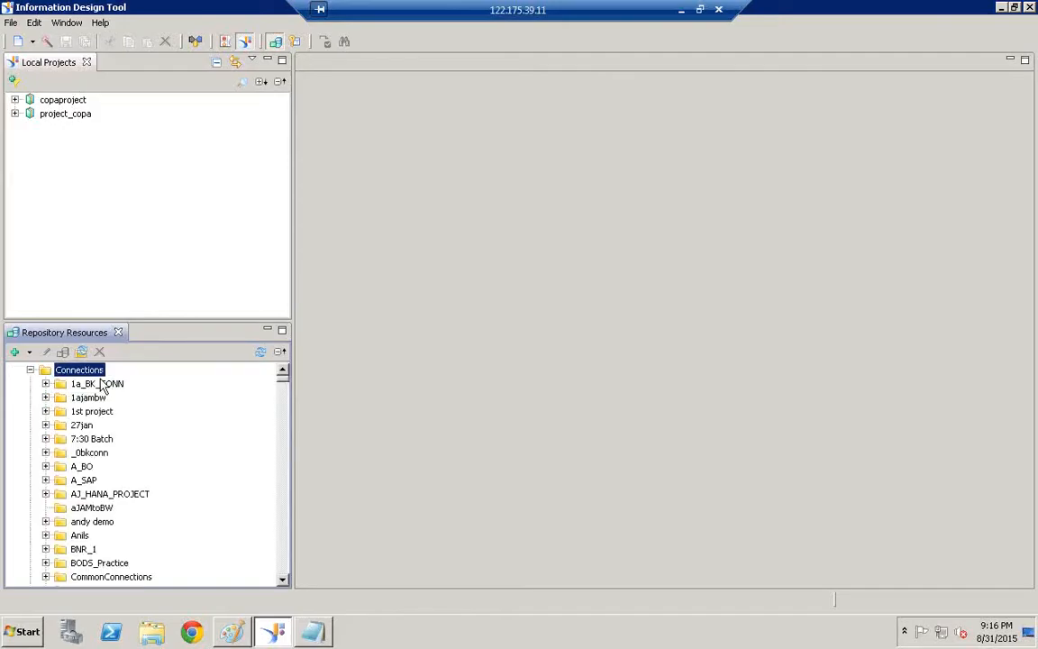
Find and select the REL_HANA_99 connection in the Connections list
left_click(86, 426)
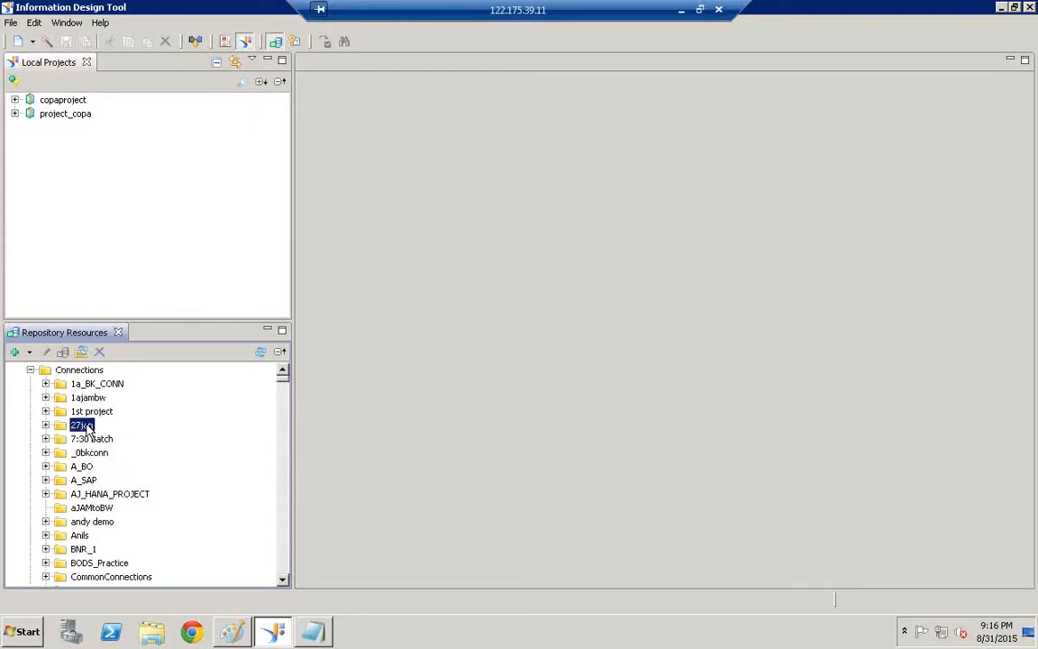
left_click(315, 632)
left_click(321, 635)
type("rel")
left_click_drag(284, 582, 285, 582)
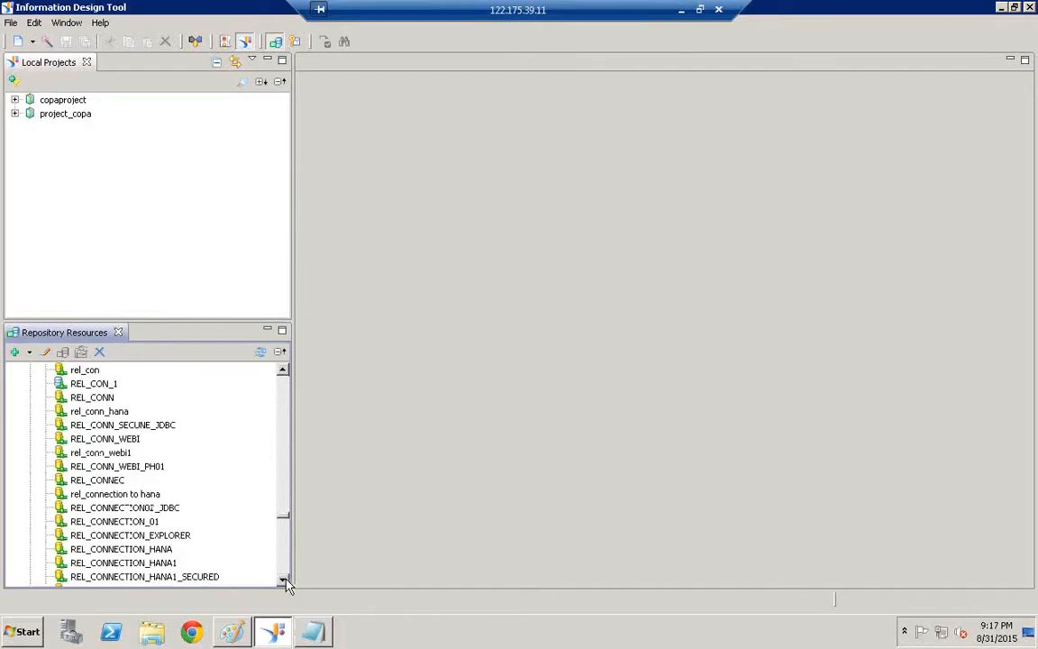
left_click(285, 582)
left_click(284, 582)
left_click(285, 582)
left_click(284, 582)
left_click_drag(285, 582, 285, 582)
left_click(106, 467)
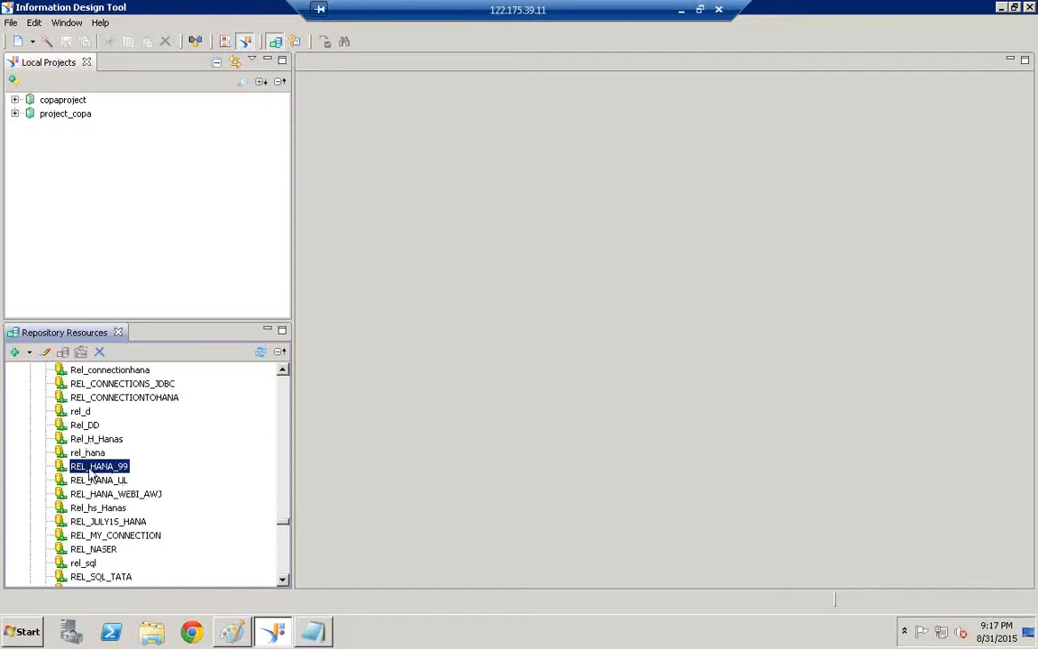
left_click(232, 630)
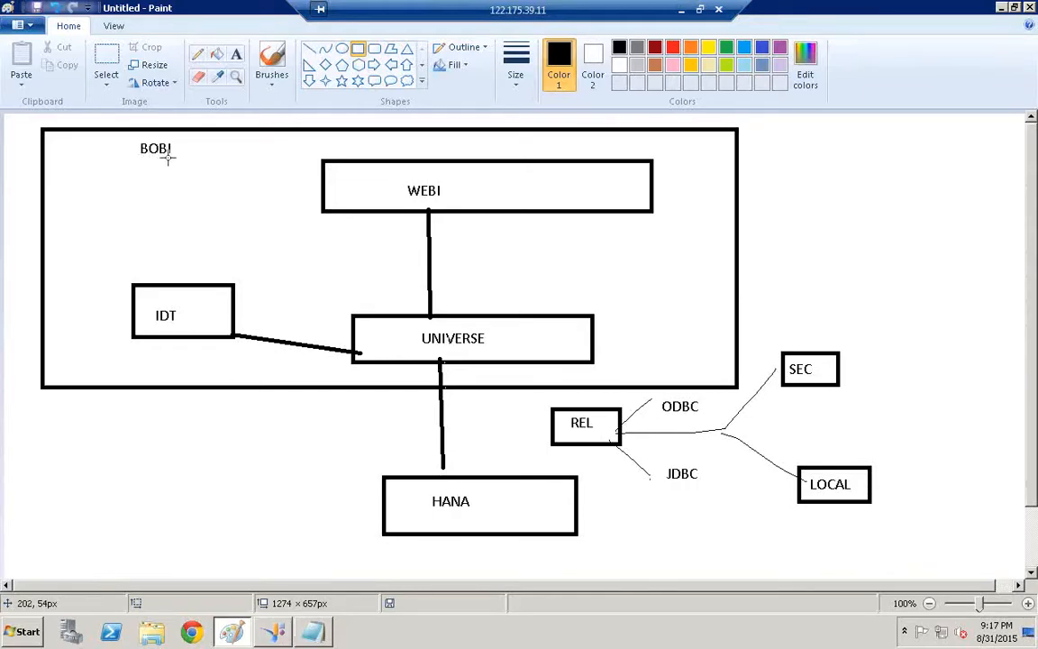
left_click(278, 635)
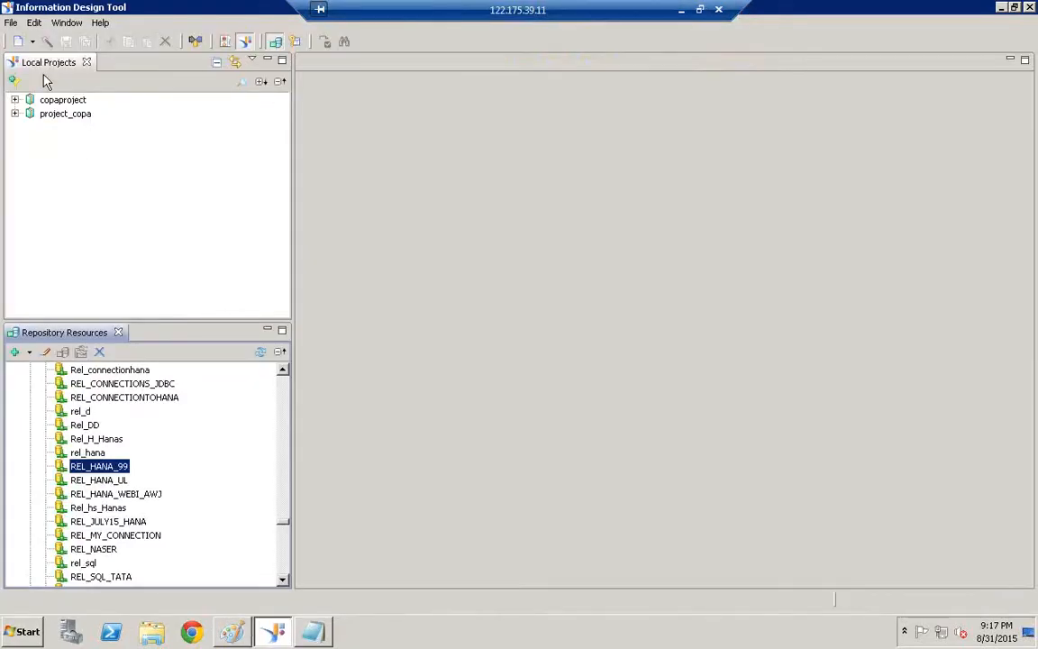
Create a new local project named ZHANA_COPA_PROJECT via File > New > Project
left_click(10, 23)
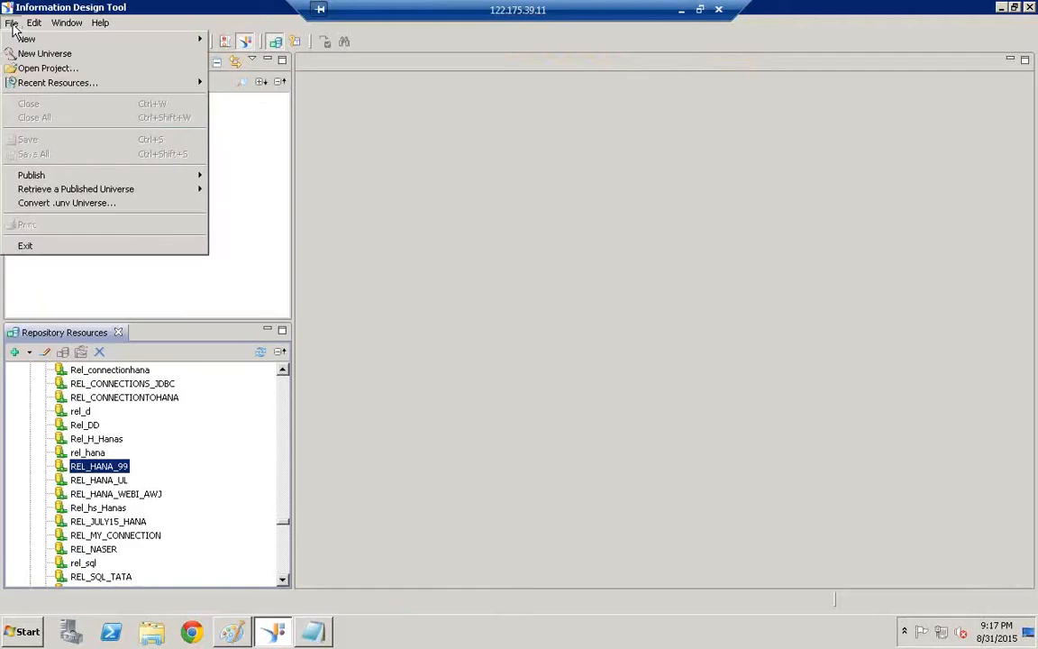
mouse_move(33, 42)
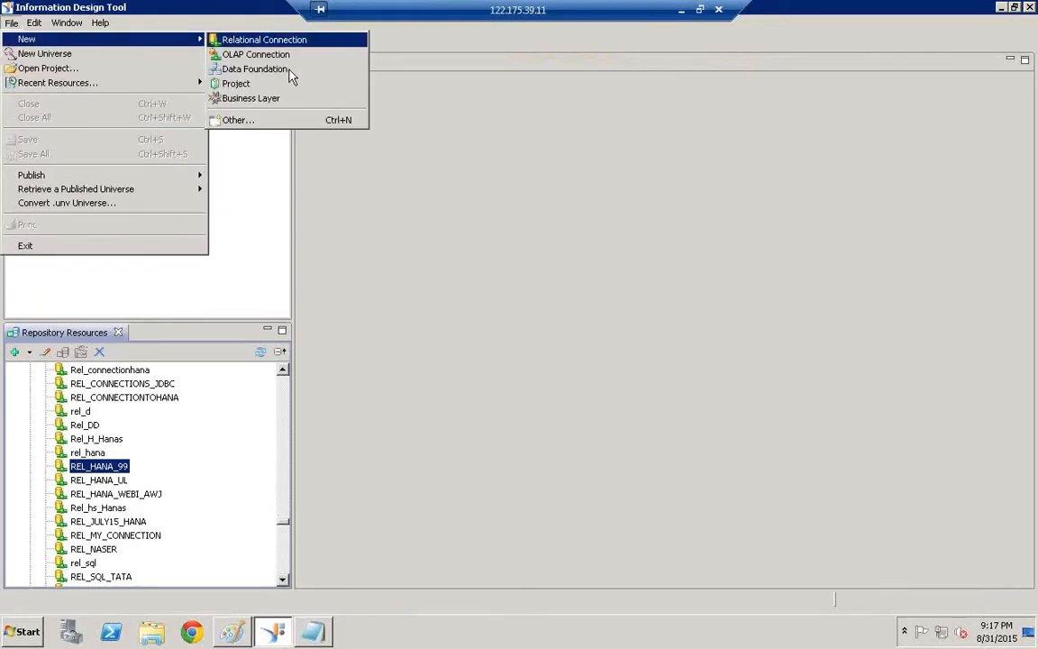
left_click(242, 84)
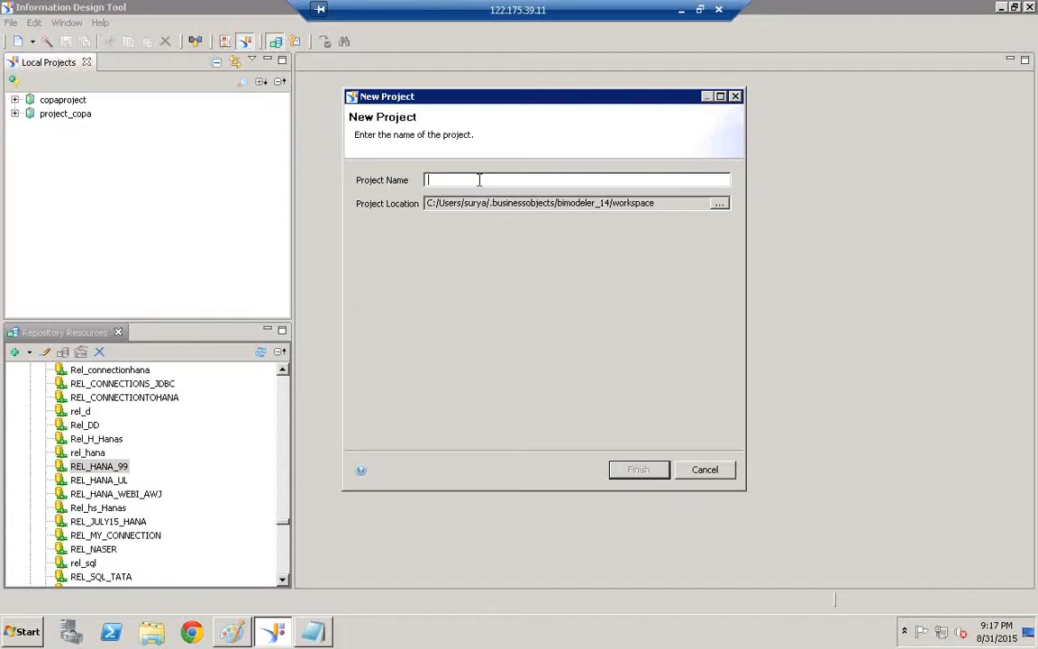
type("Test")
key("BackSpace")
key("BackSpace")
key("BackSpace")
key("BackSpace")
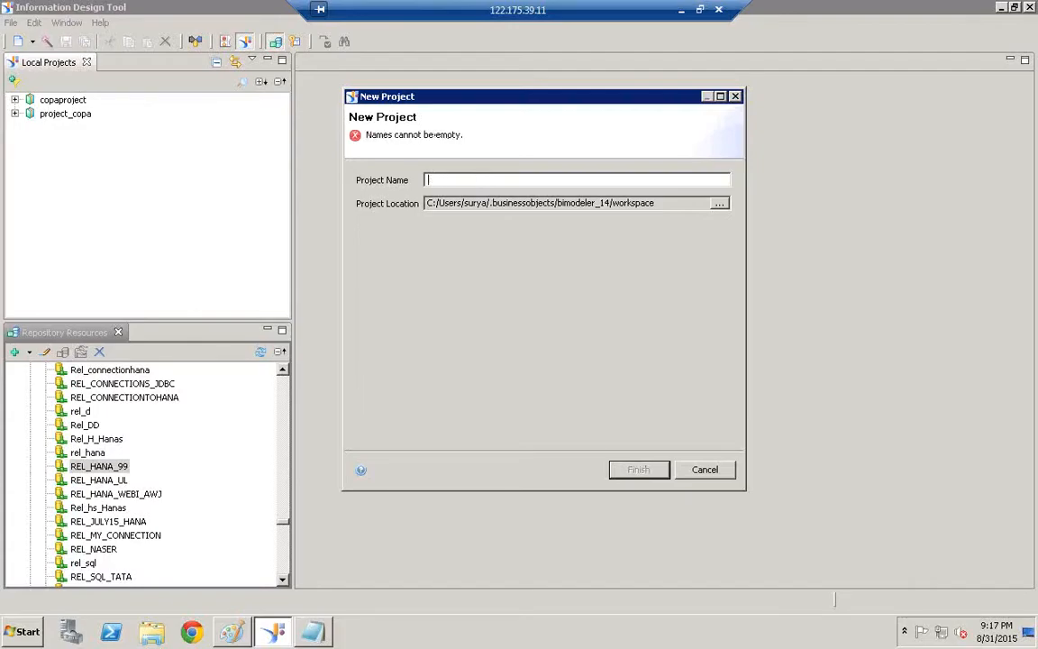
type("ZHANA")
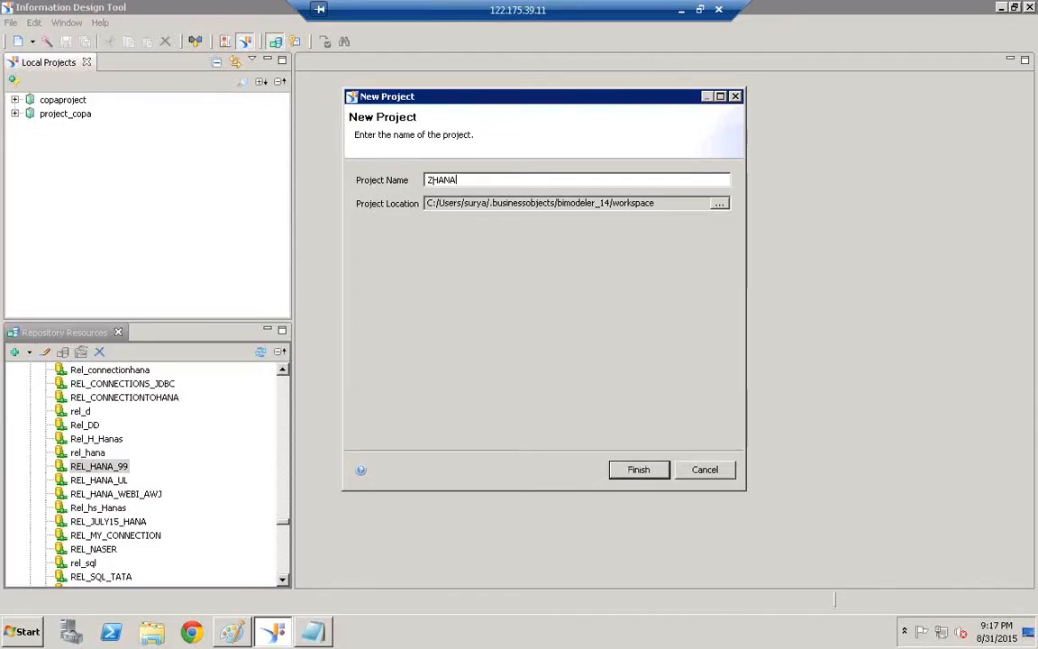
type("_COPA_PROJECT")
left_click_drag(525, 180, 426, 180)
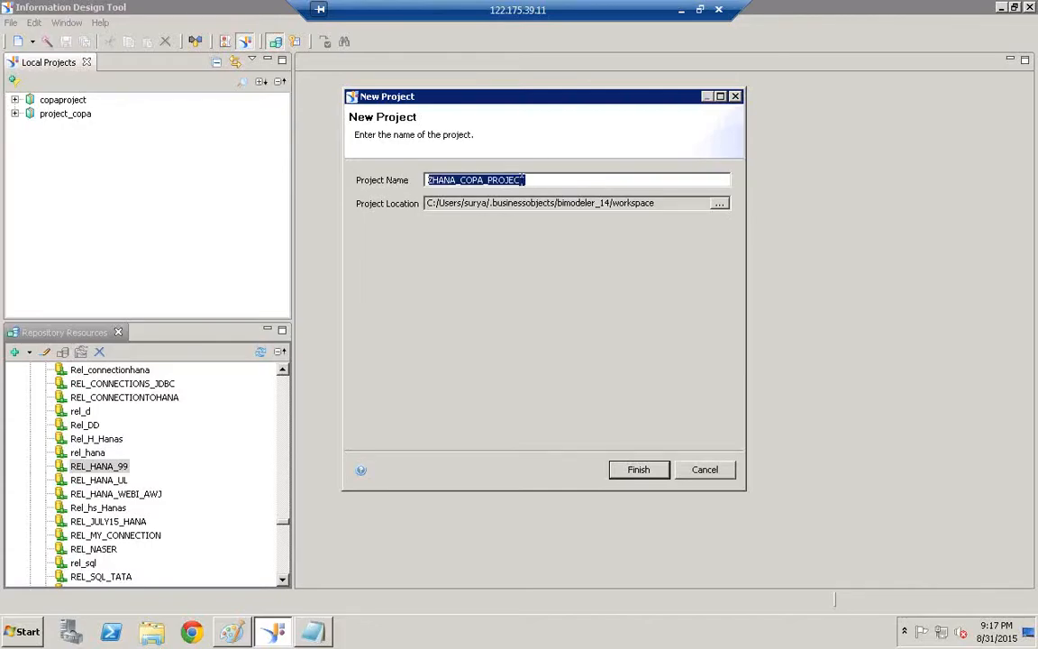
left_click_drag(657, 203, 348, 206)
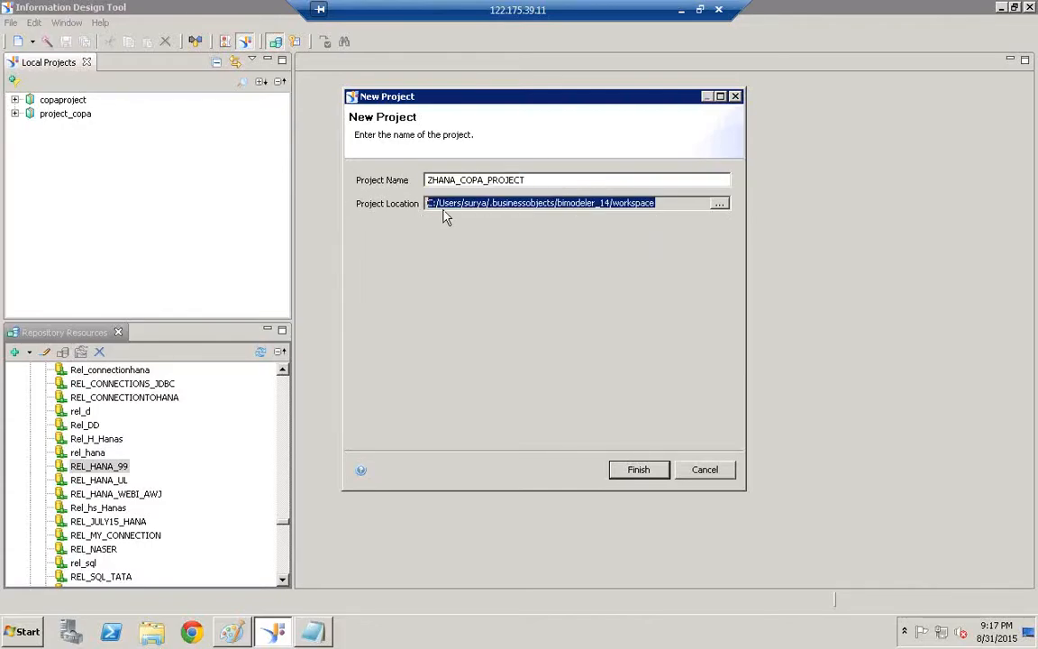
left_click(639, 471)
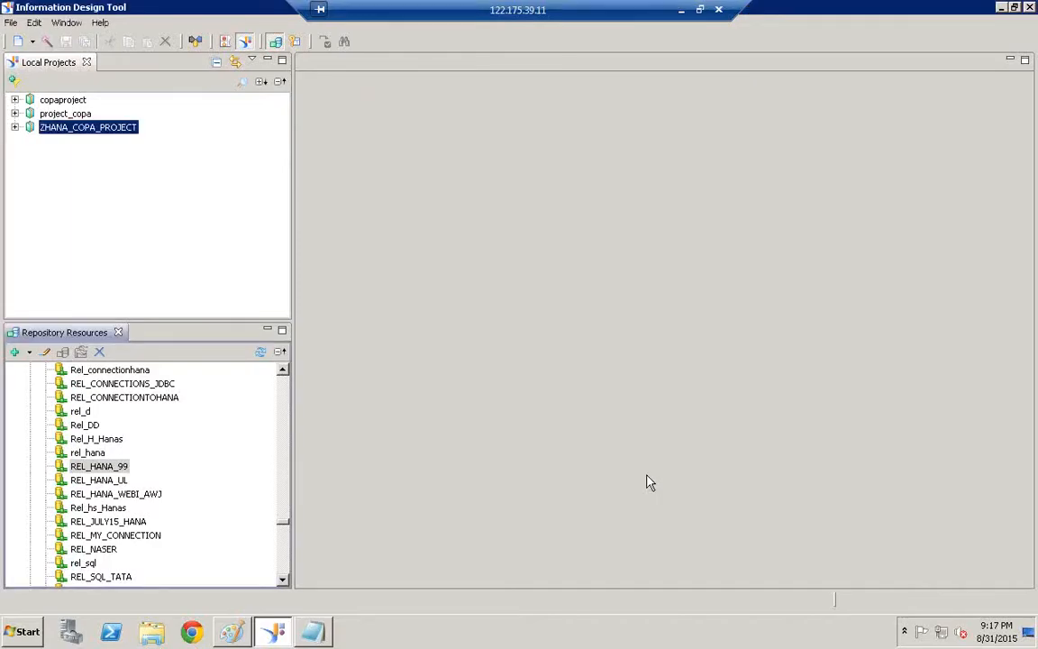
Create a relational connection shortcut REL_HANA_99.cns to REL_HANA_99 inside ZHANA_COPA_PROJECT
left_click(14, 127)
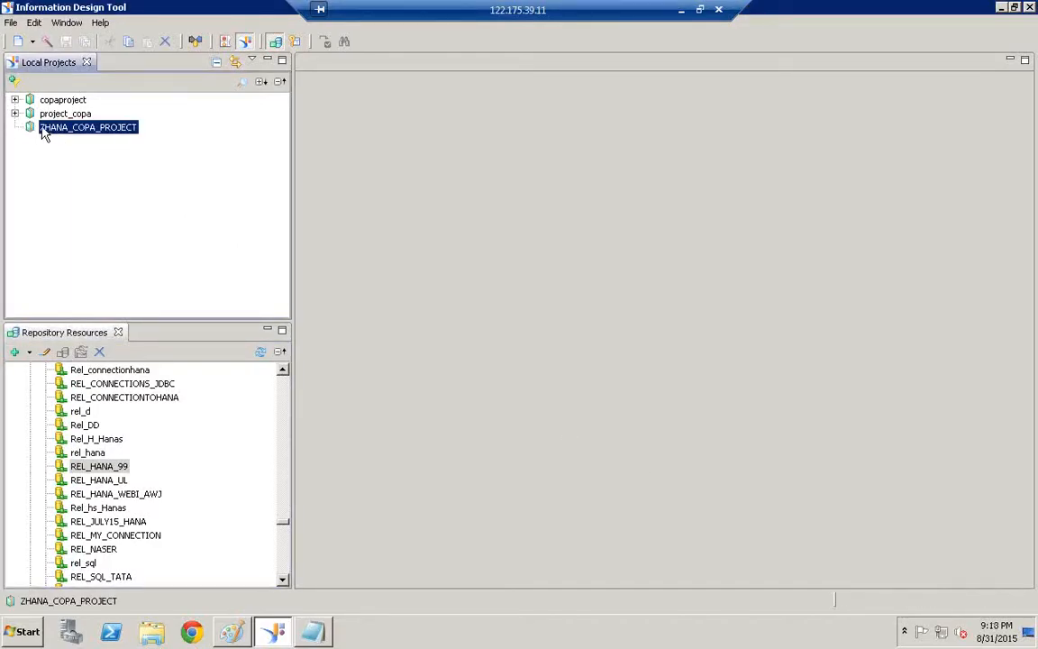
left_click(96, 466)
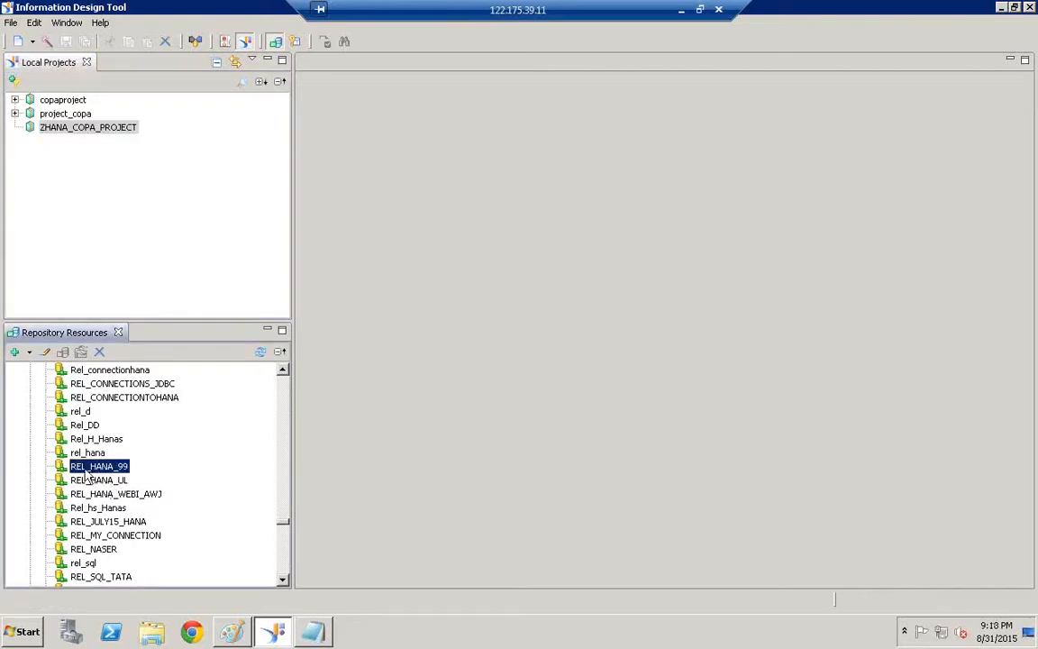
right_click(96, 469)
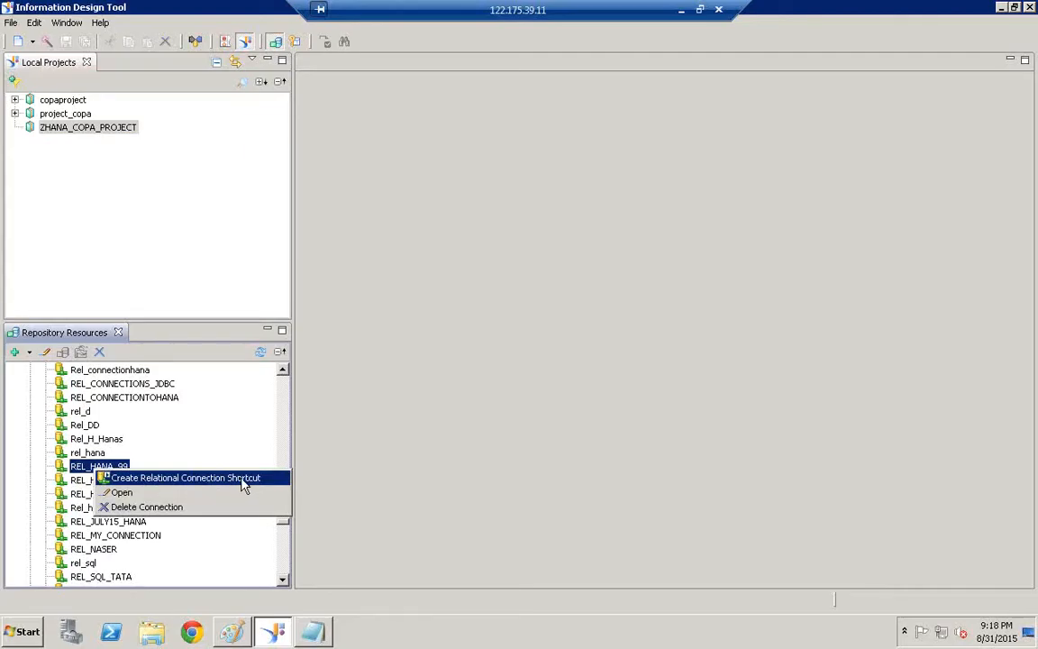
left_click(127, 479)
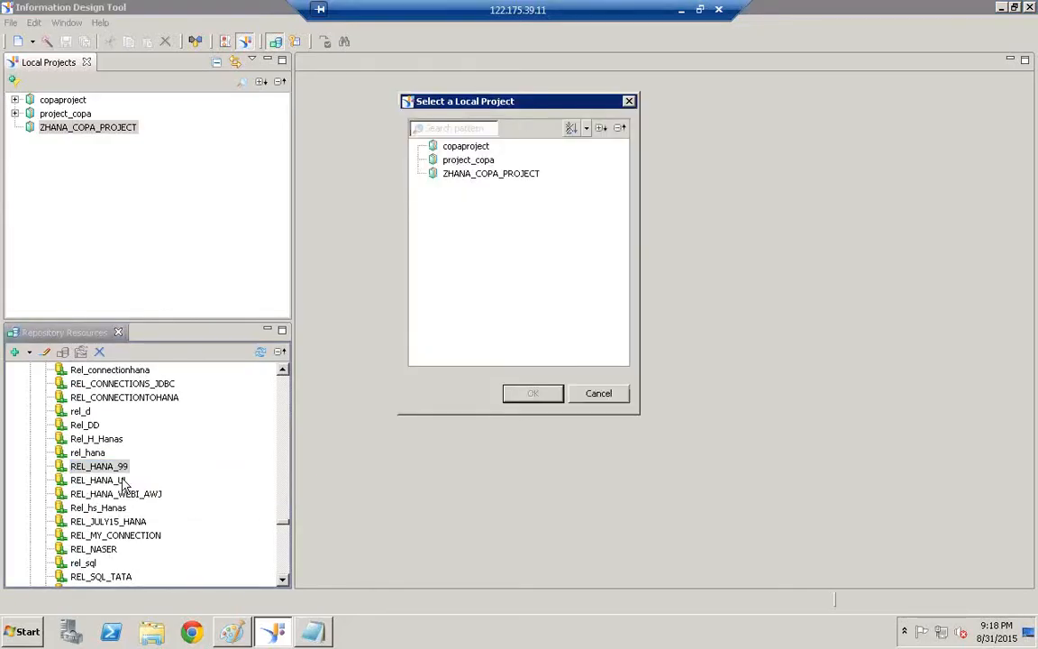
left_click(495, 178)
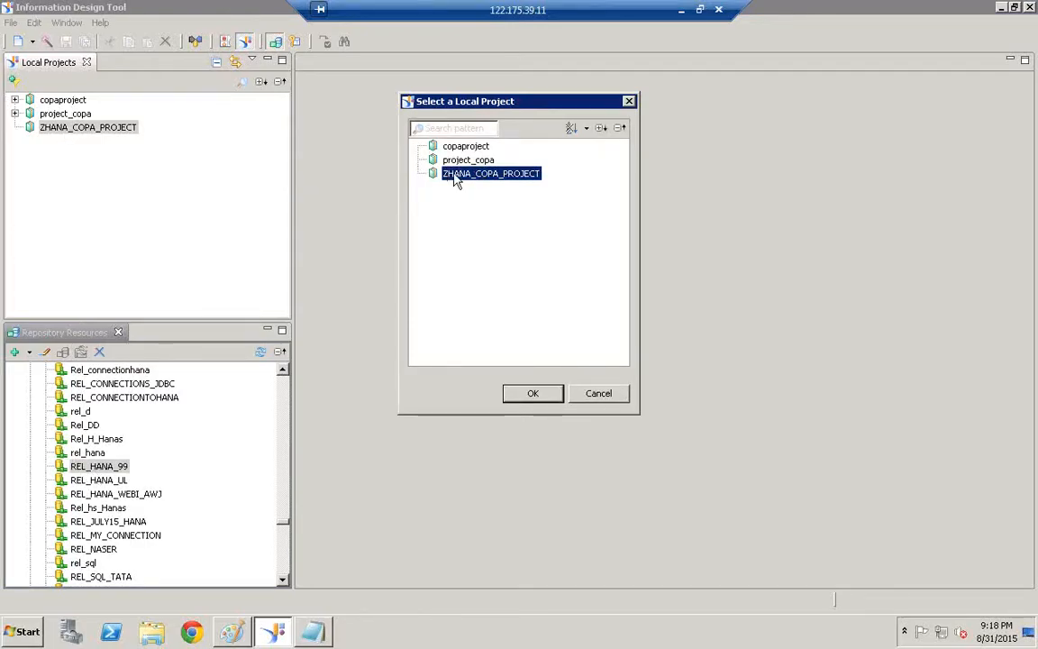
left_click(537, 396)
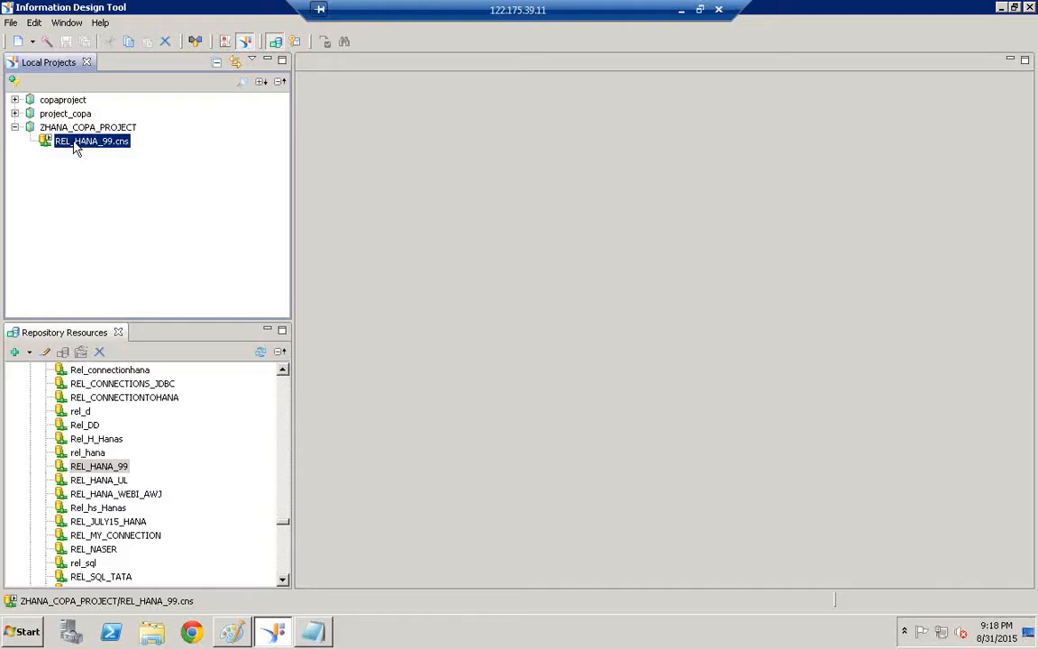
From ZHANA_COPA_PROJECT's context menu, choose New > Relational Connection
left_click(102, 131)
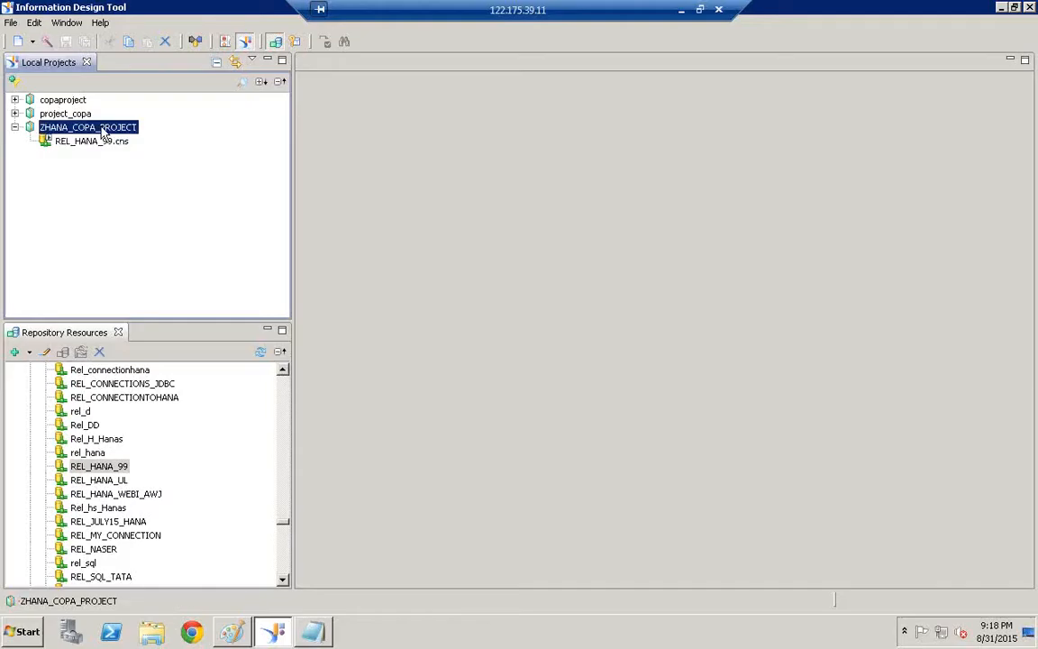
right_click(102, 131)
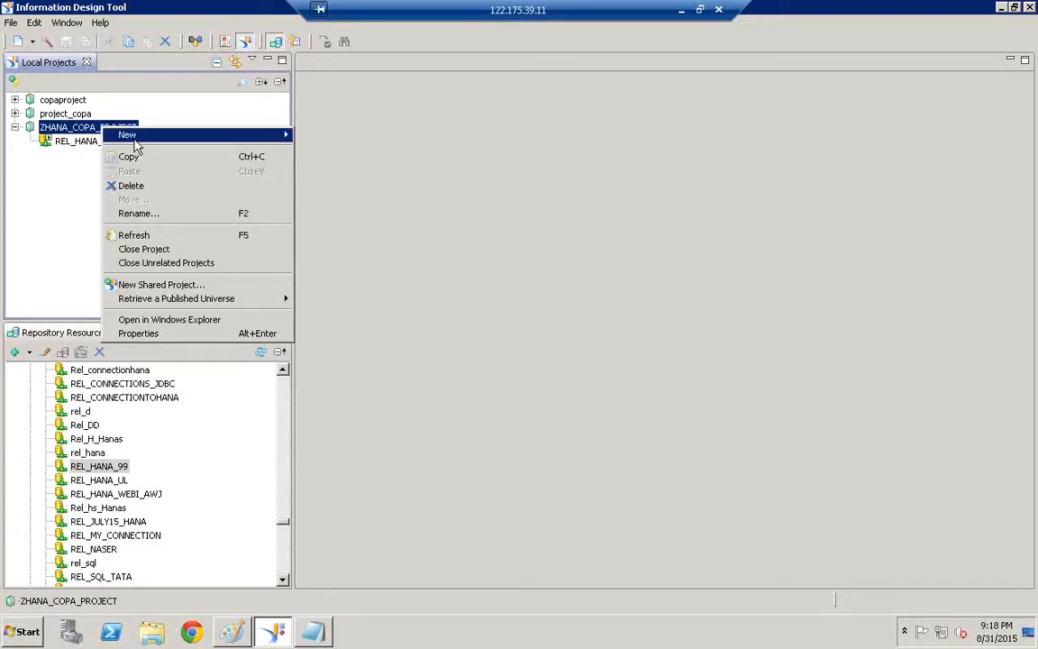
mouse_move(182, 142)
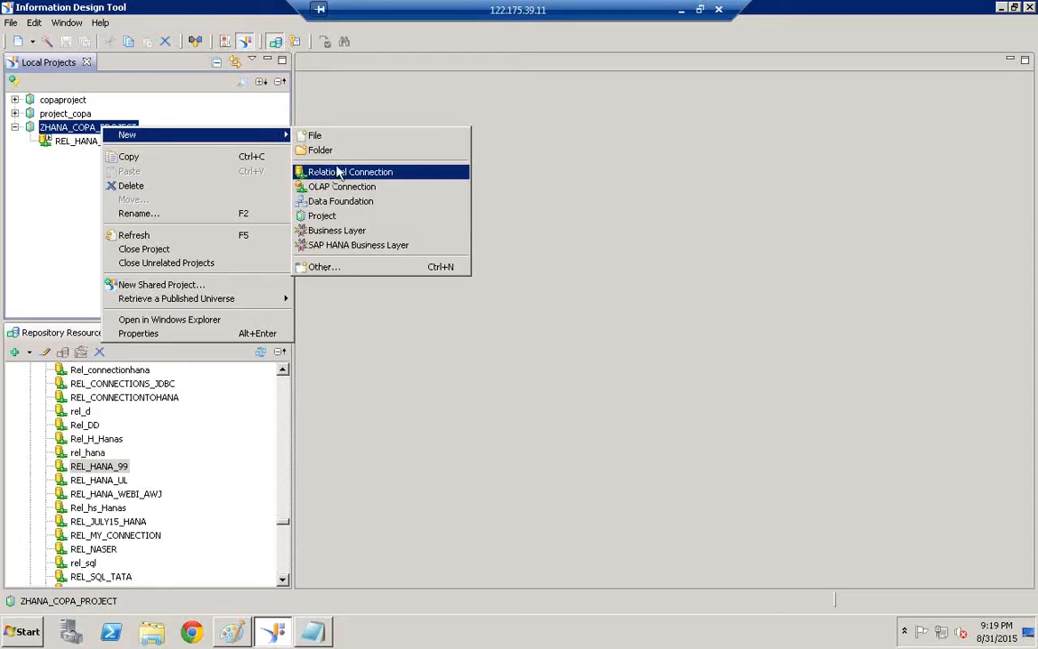
left_click(365, 87)
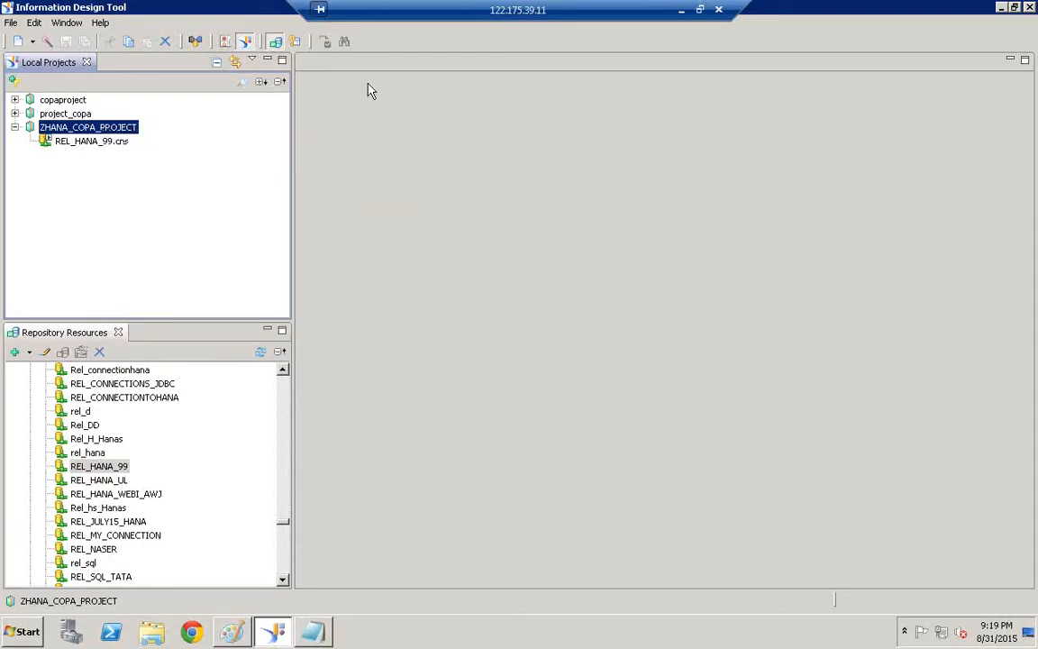
right_click(118, 127)
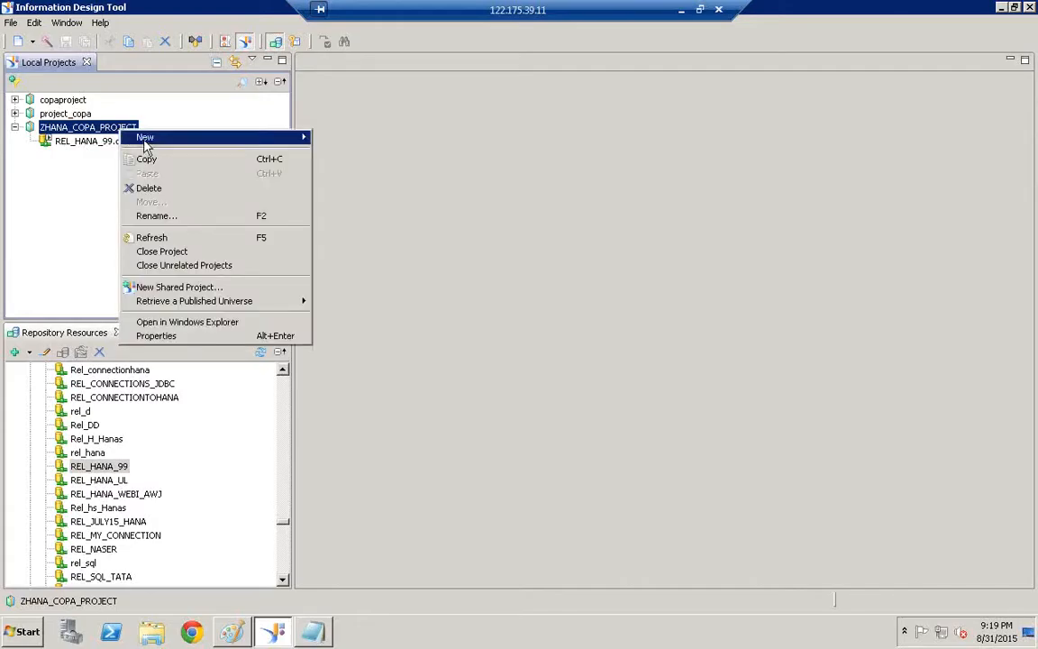
mouse_move(149, 144)
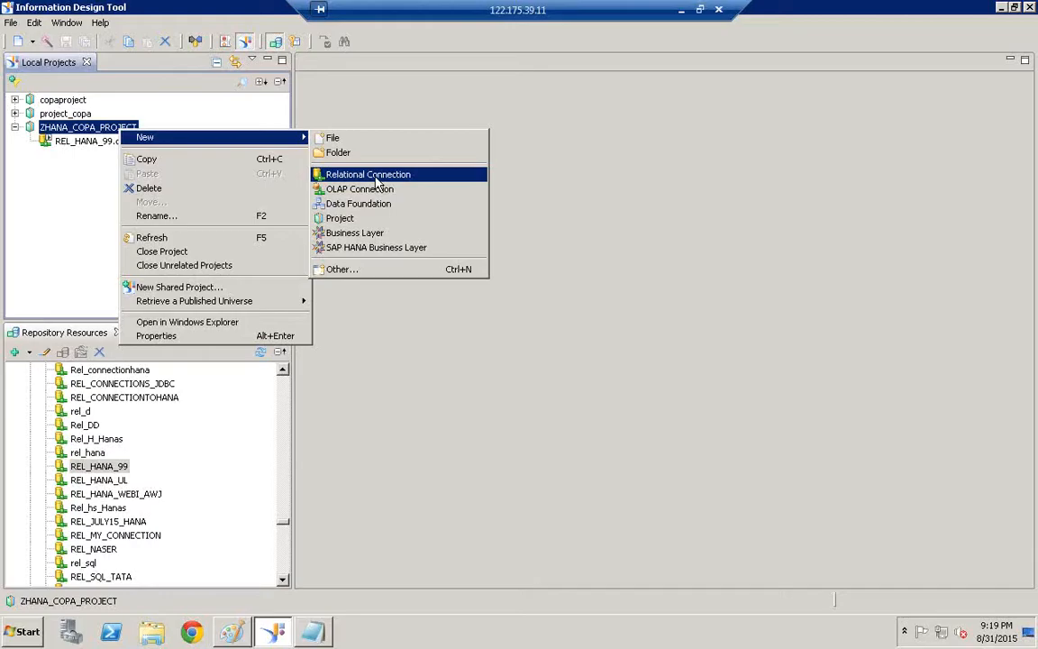
left_click(375, 179)
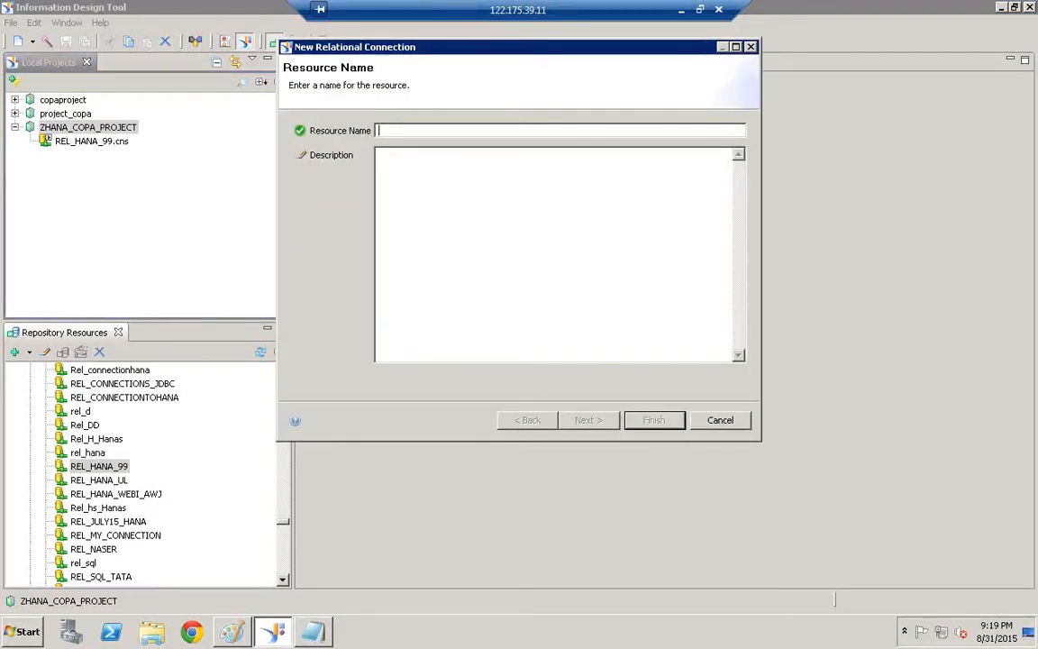
Name the new connection REL_HANA_LOCAL and reuse that name as its description
type("REL_")
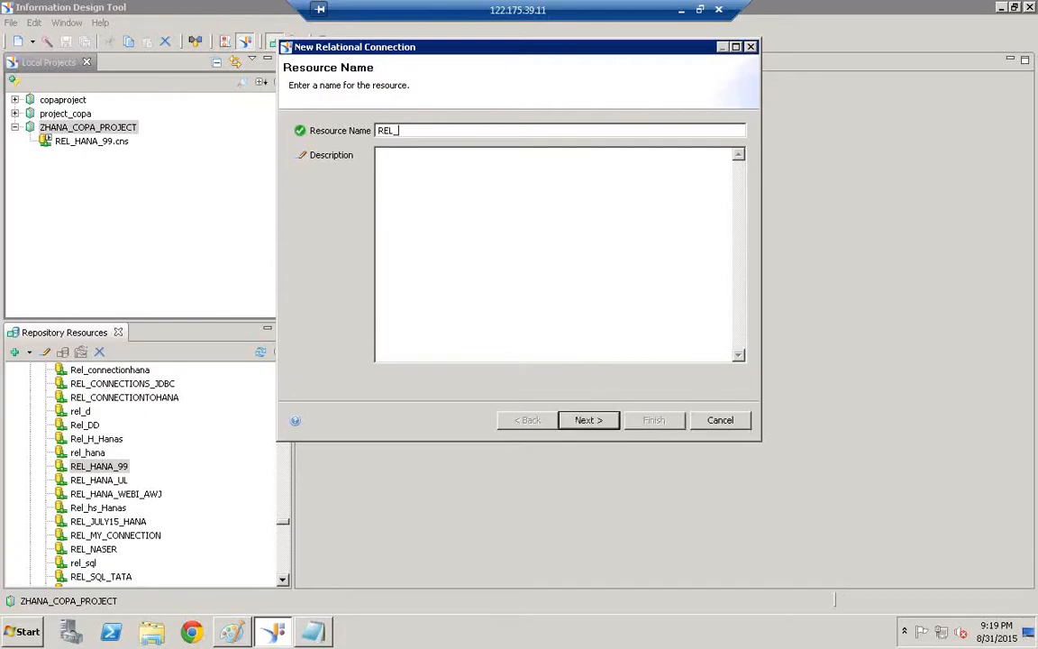
type("HANA_LOCAL")
key("ctrl+a")
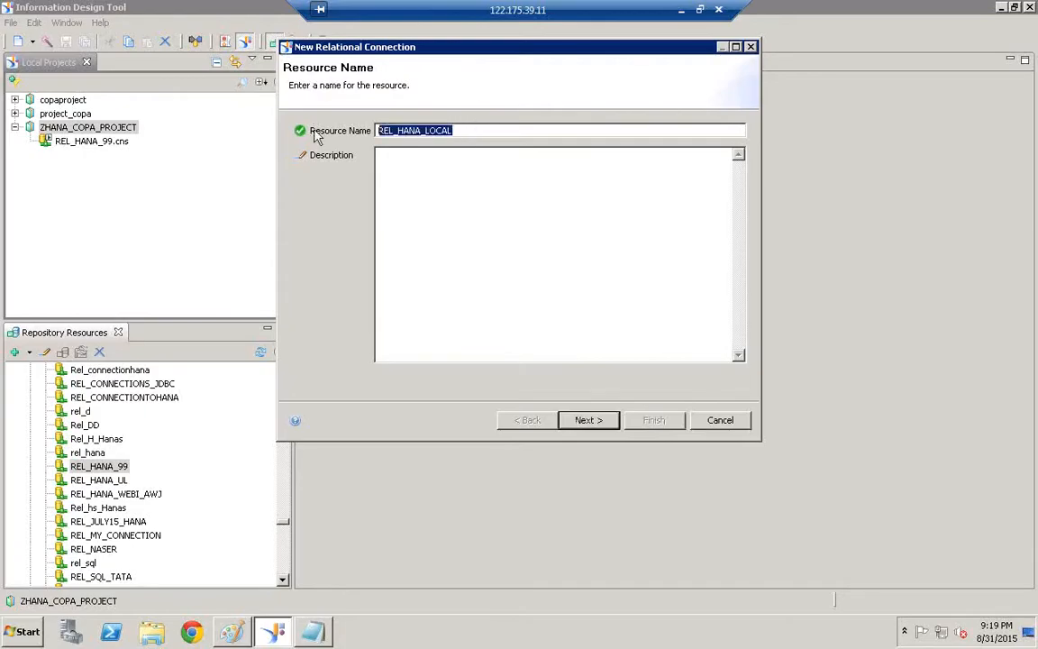
key("ctrl+c")
left_click(478, 231)
key("ctrl+v")
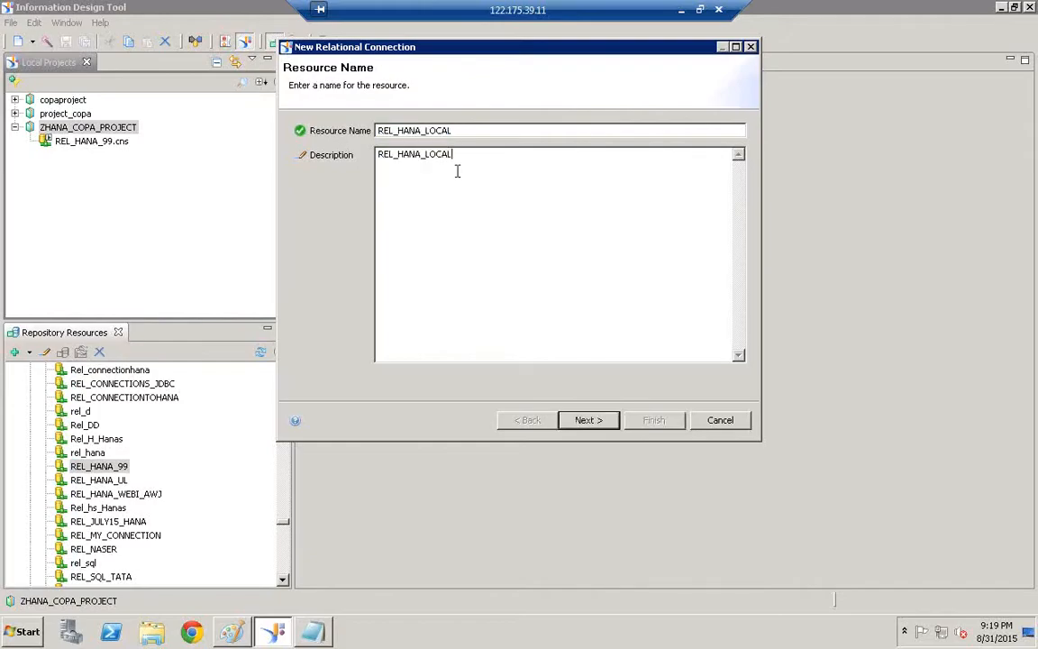
Choose the SAP > SAP HANA database 1.0 > JDBC Drivers driver
left_click(594, 425)
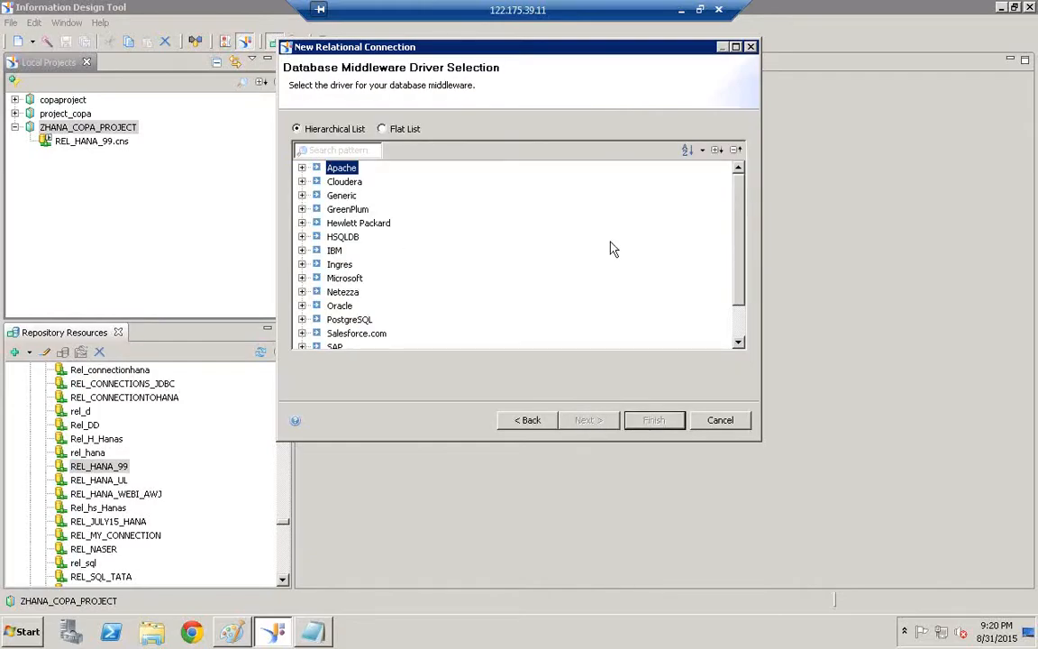
scroll(365, 322, "down", 1)
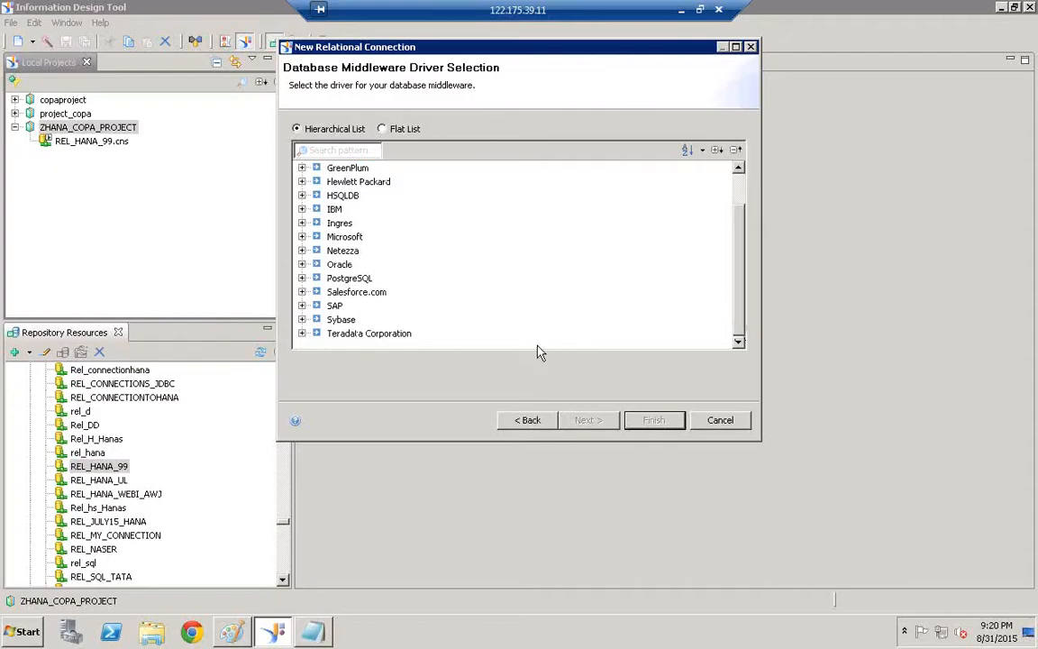
left_click(302, 306)
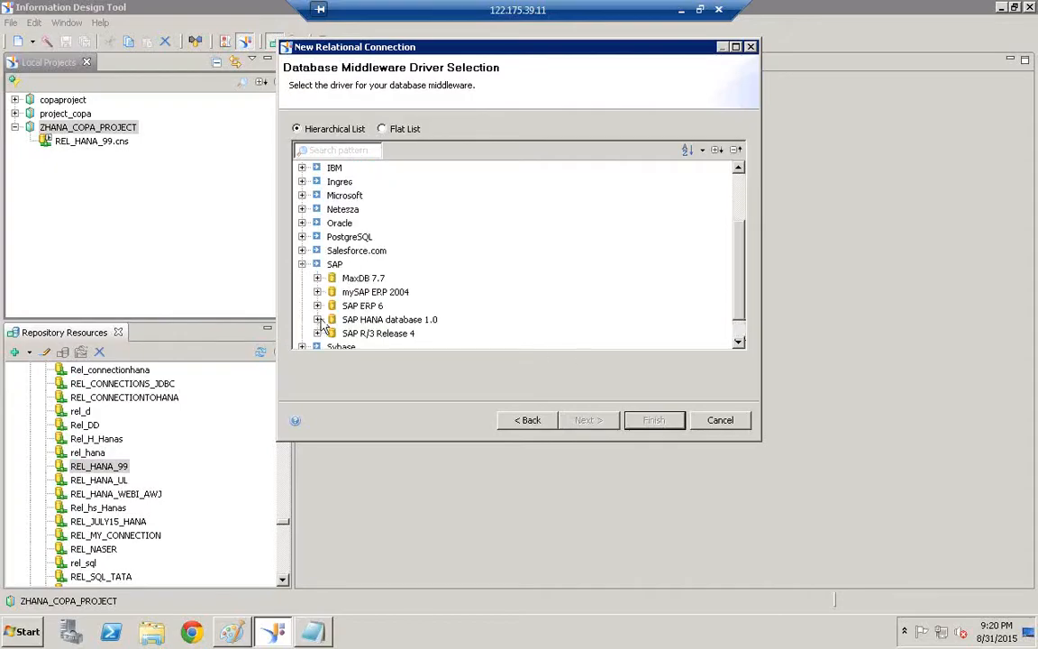
left_click(318, 319)
left_click(397, 307)
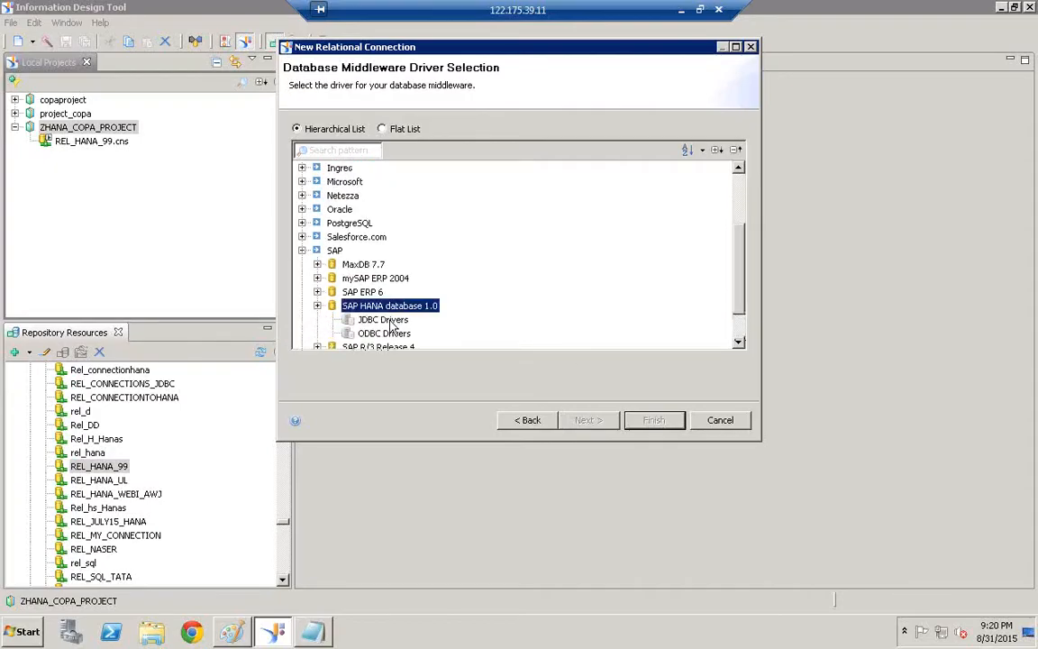
left_click(382, 321)
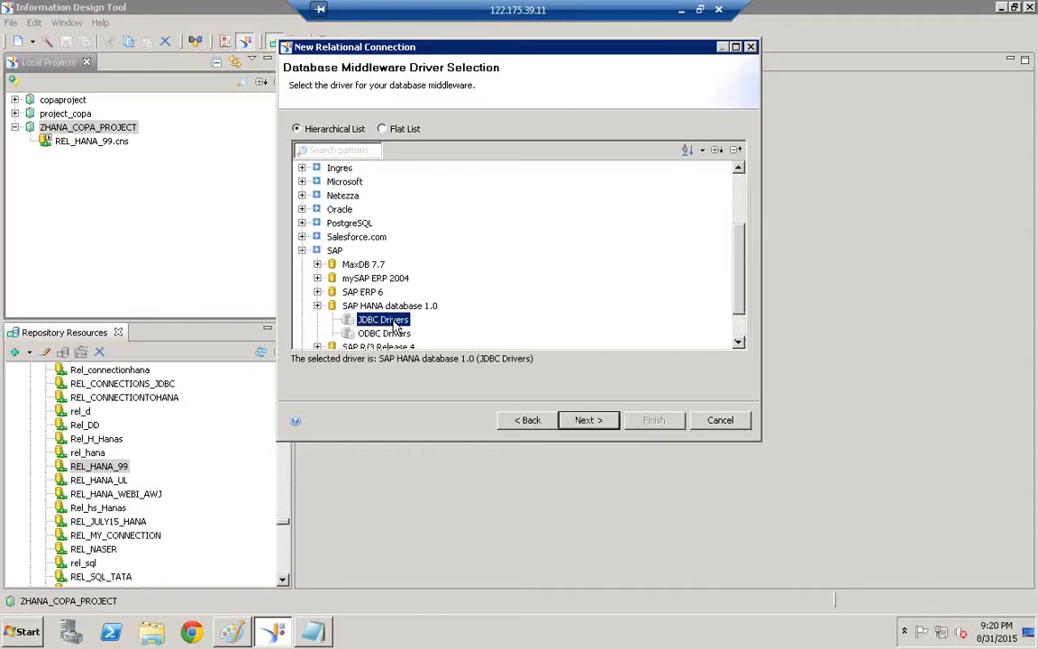
left_click(589, 421)
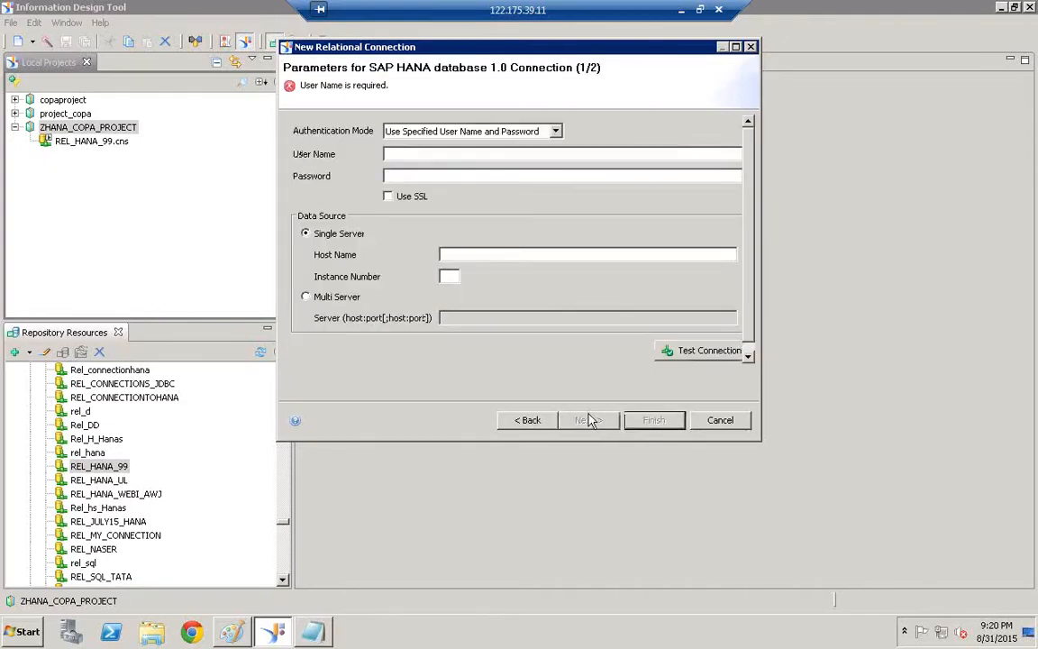
Enter the HANA database user name and password
type("HANAUSER")
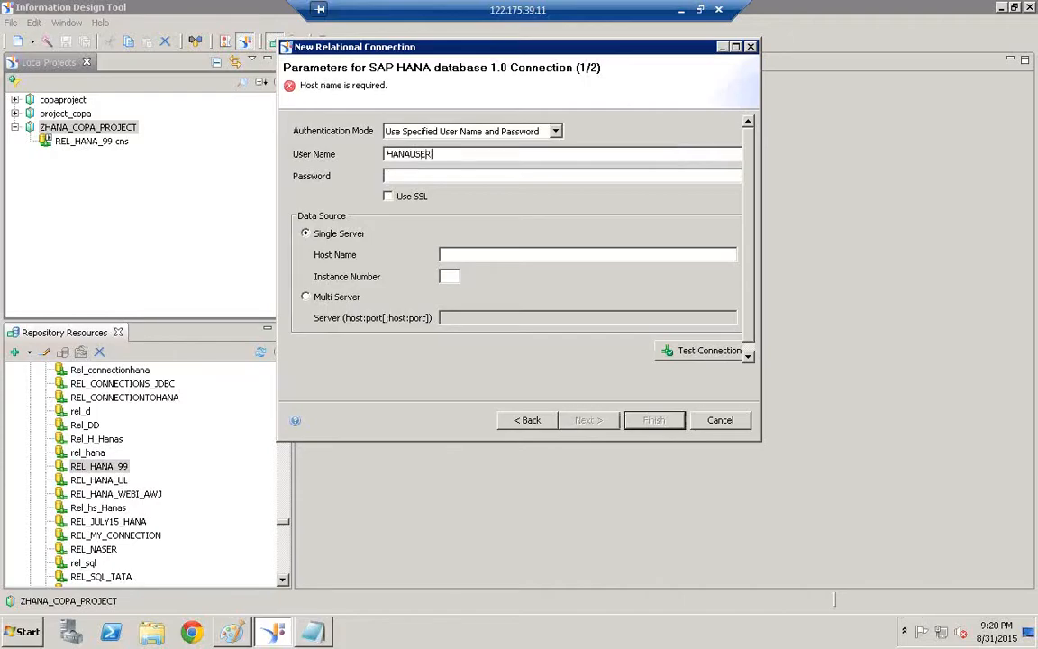
left_click(425, 178)
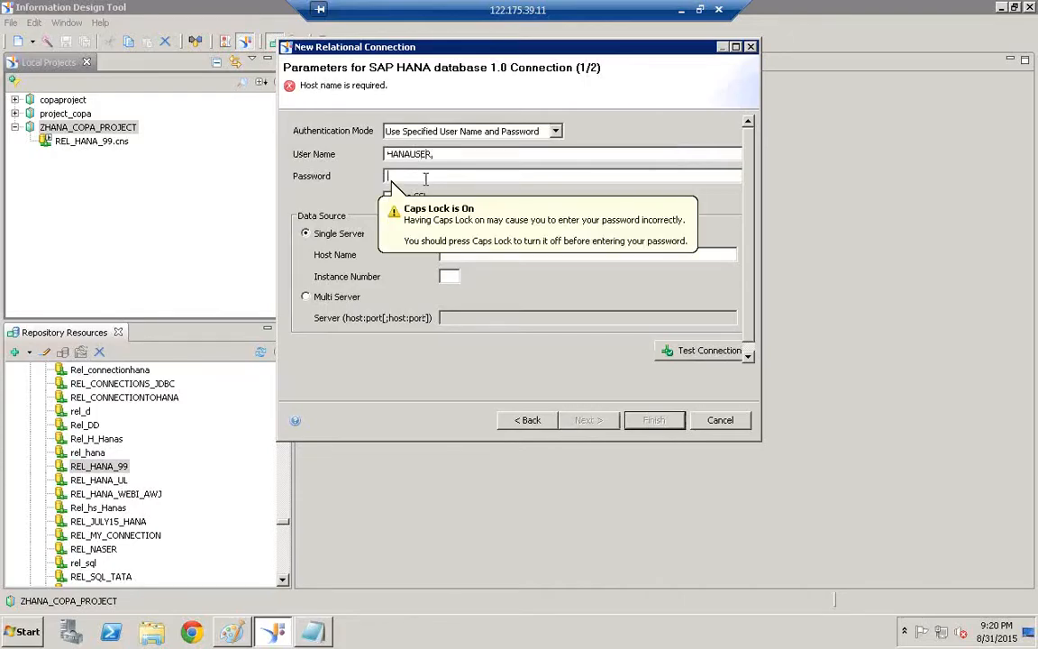
key("Caps_Lock")
type("*******")
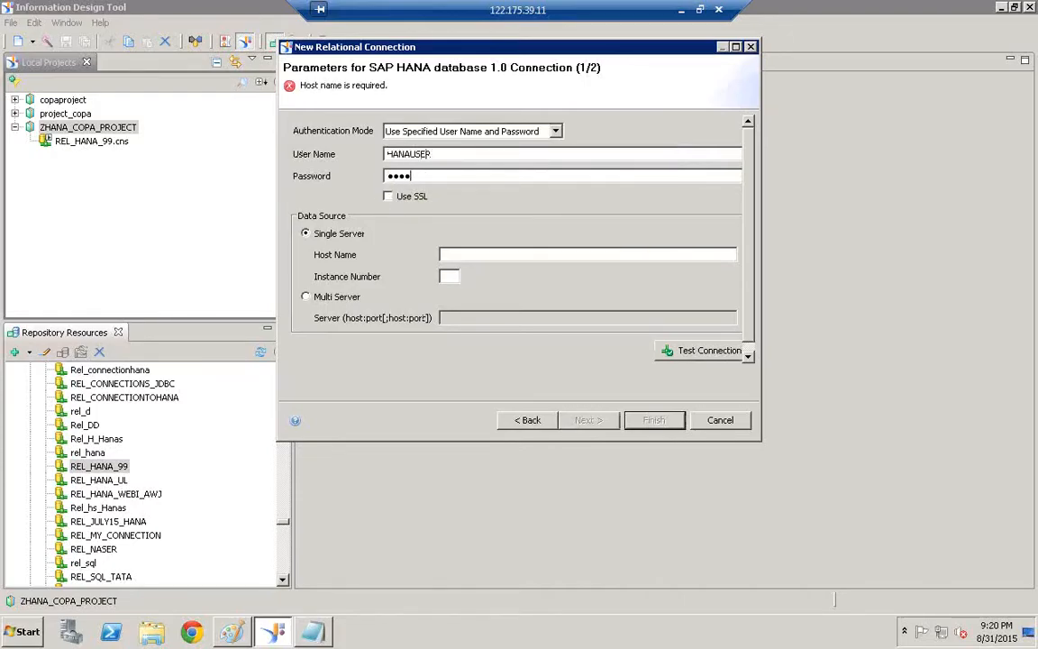
type("*****")
Set host hanaserver and instance 07, test the connection successfully, and finish
left_click(453, 258)
type("ha")
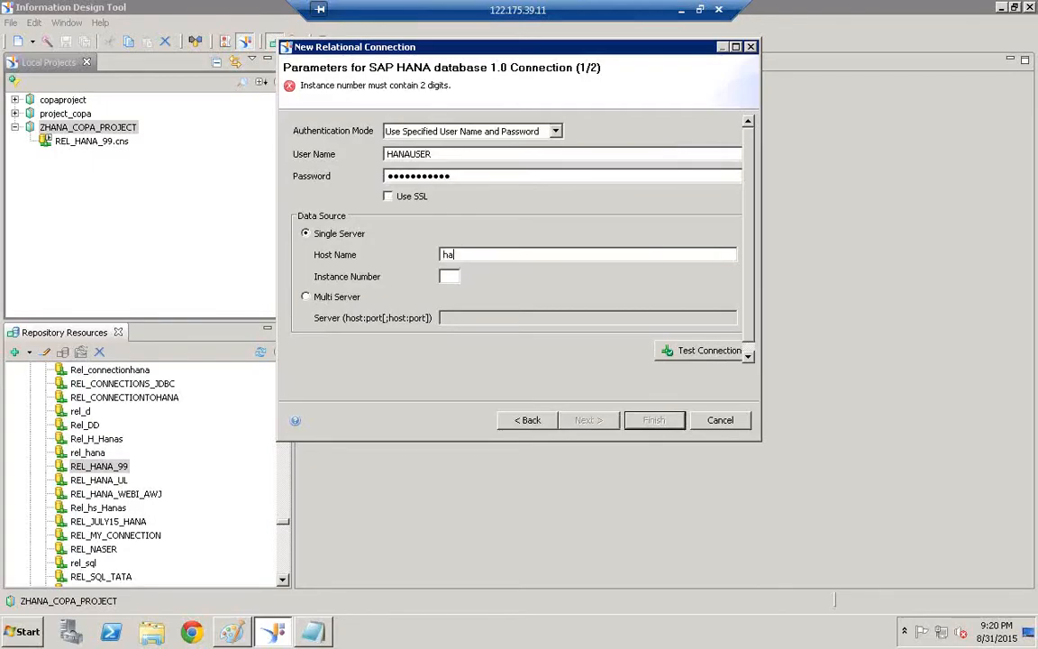
type("naserver")
left_click(445, 278)
type("07")
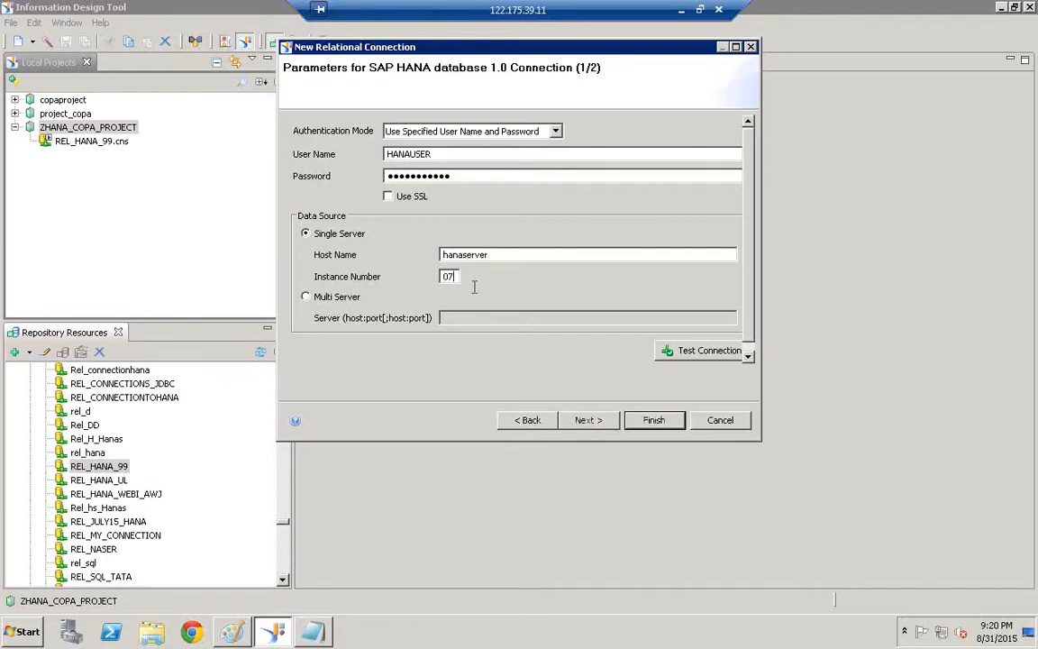
left_click(692, 358)
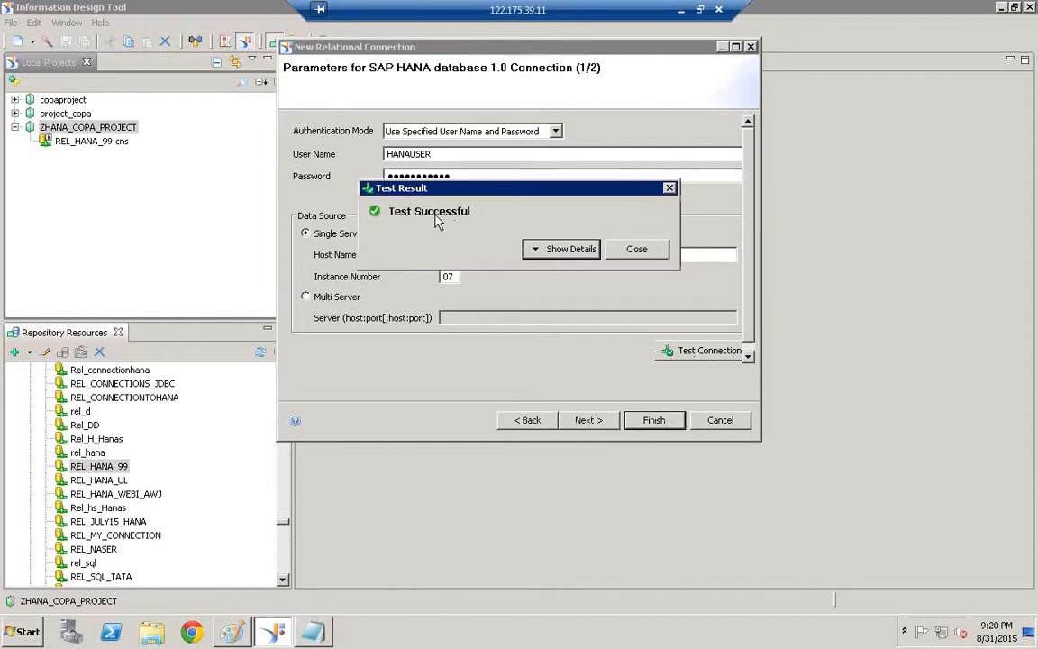
left_click(640, 252)
left_click(654, 421)
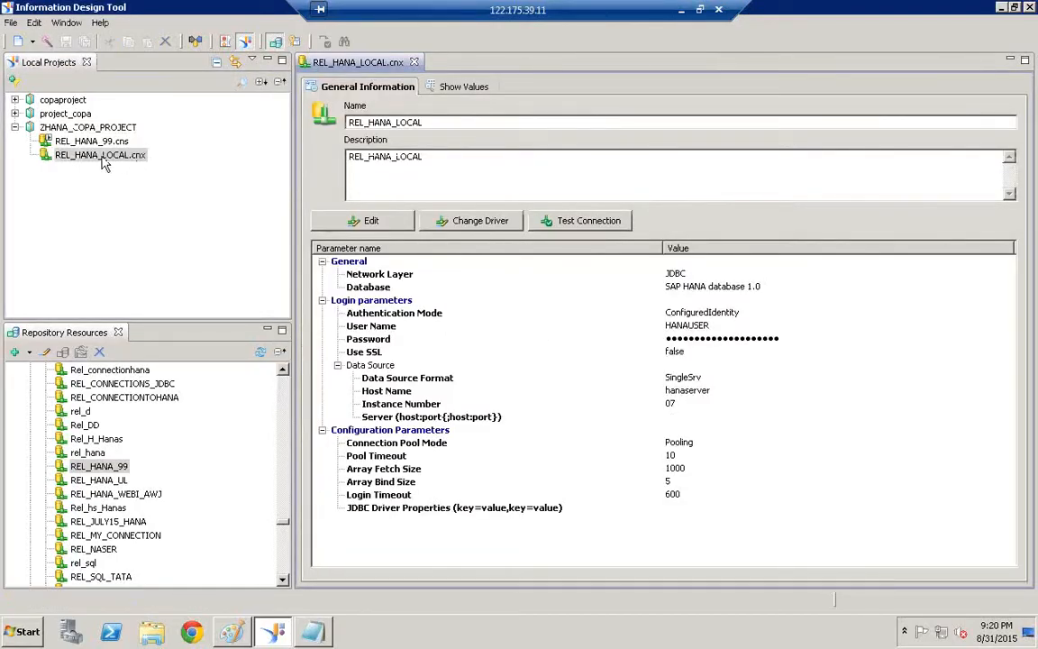
Start a New SAP HANA Business Layer from the ZHANA_COPA_PROJECT context menu
left_click(100, 157)
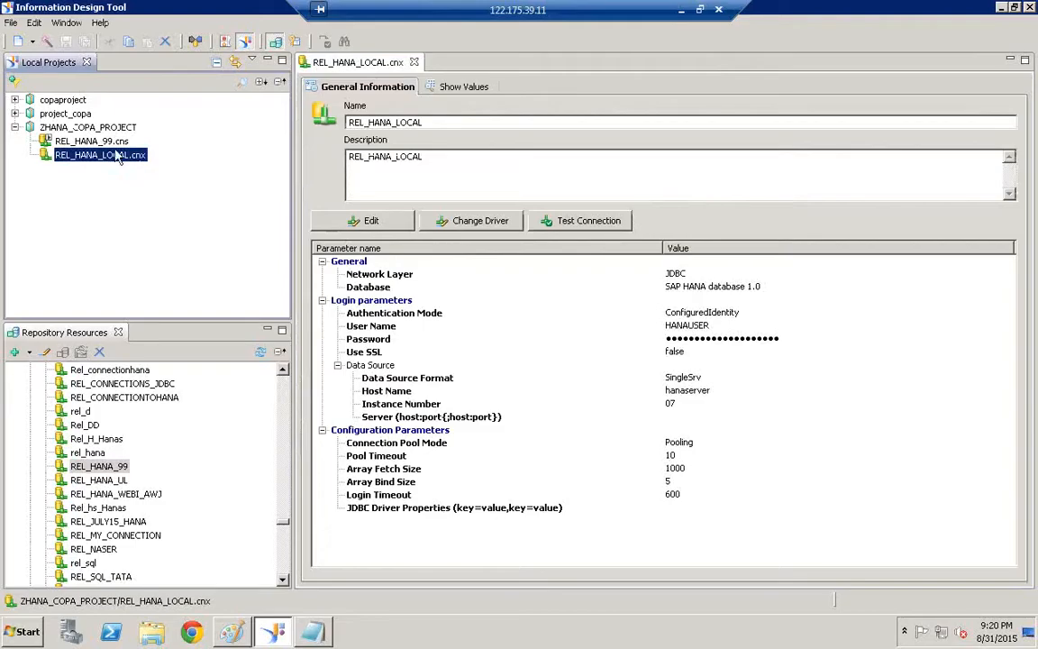
left_click(106, 142)
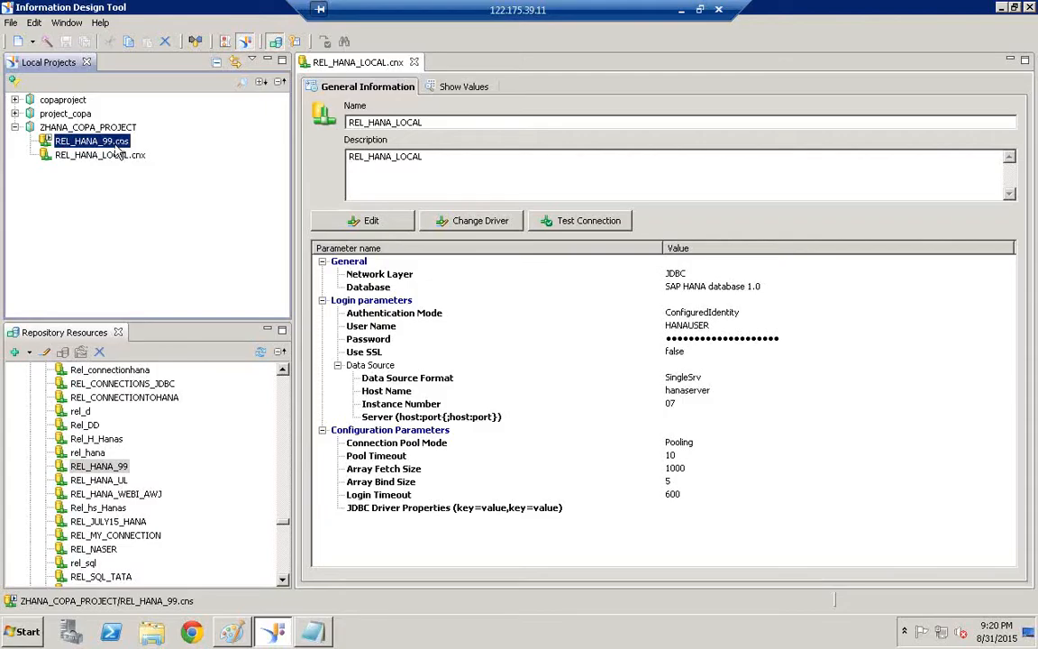
left_click(110, 128)
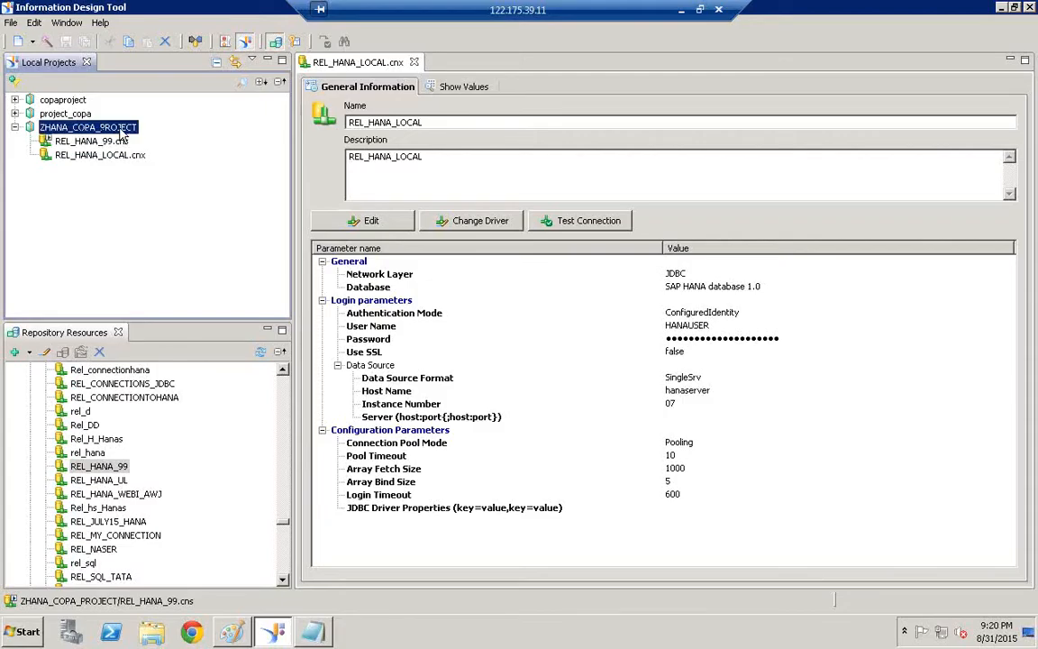
right_click(124, 129)
mouse_move(135, 135)
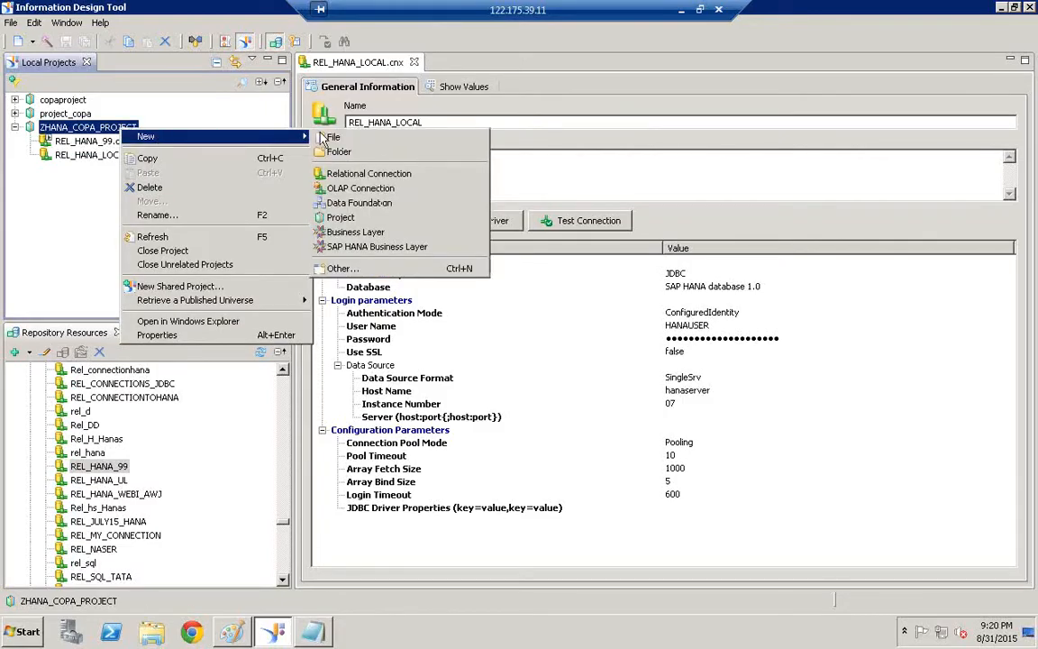
left_click(362, 250)
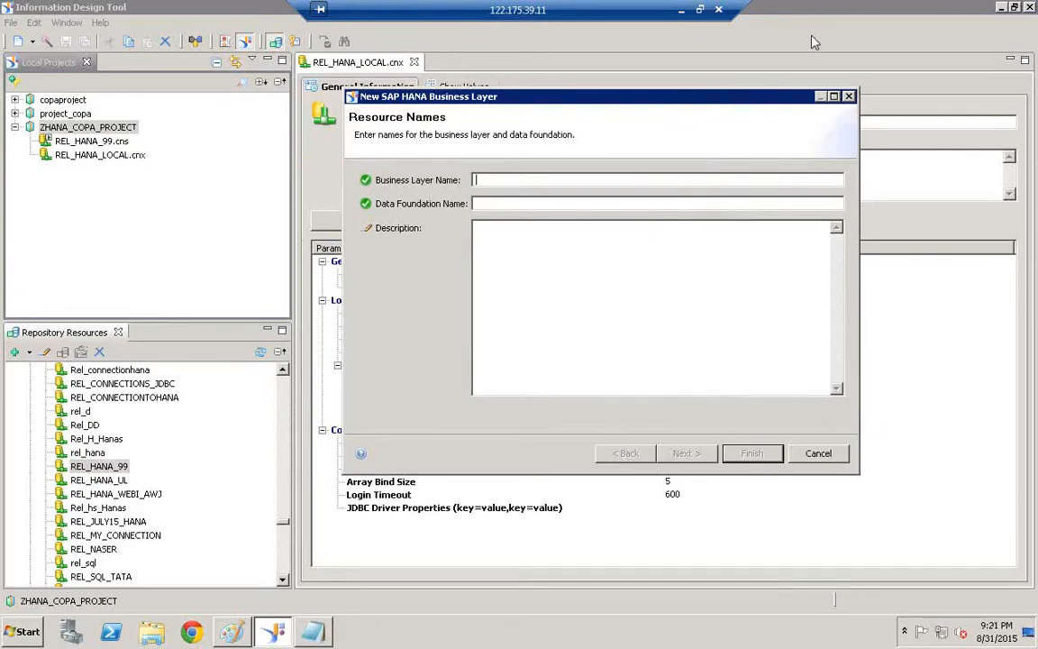
Name the business layer BL_HANA_COPA_DATA and copy that name into the data foundation field
type("RE")
key("BackSpace")
key("BackSpace")
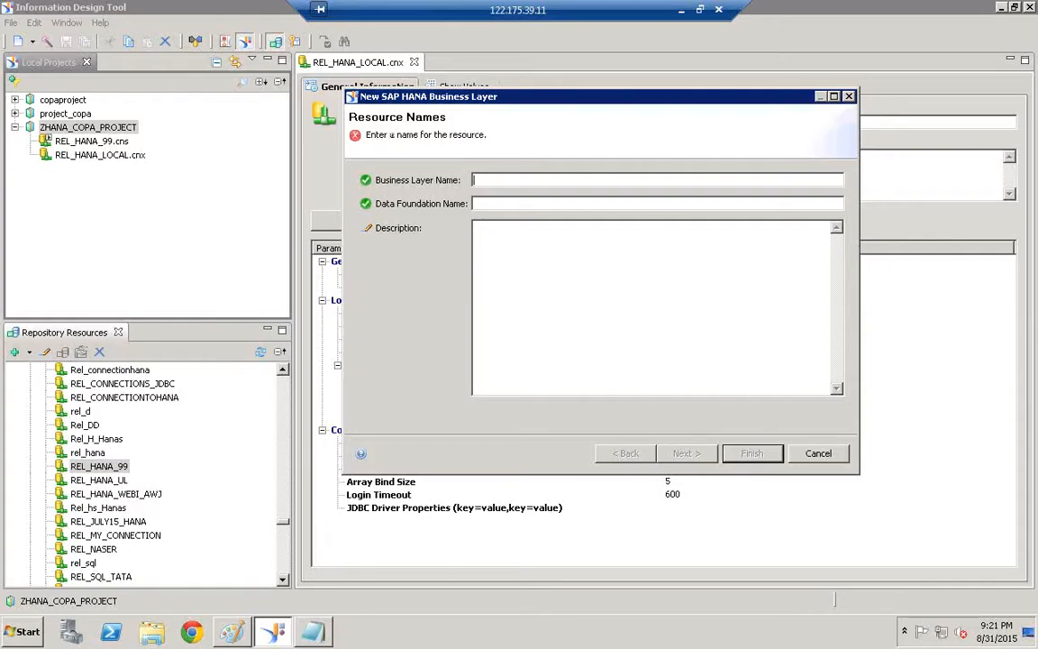
type("BL_H")
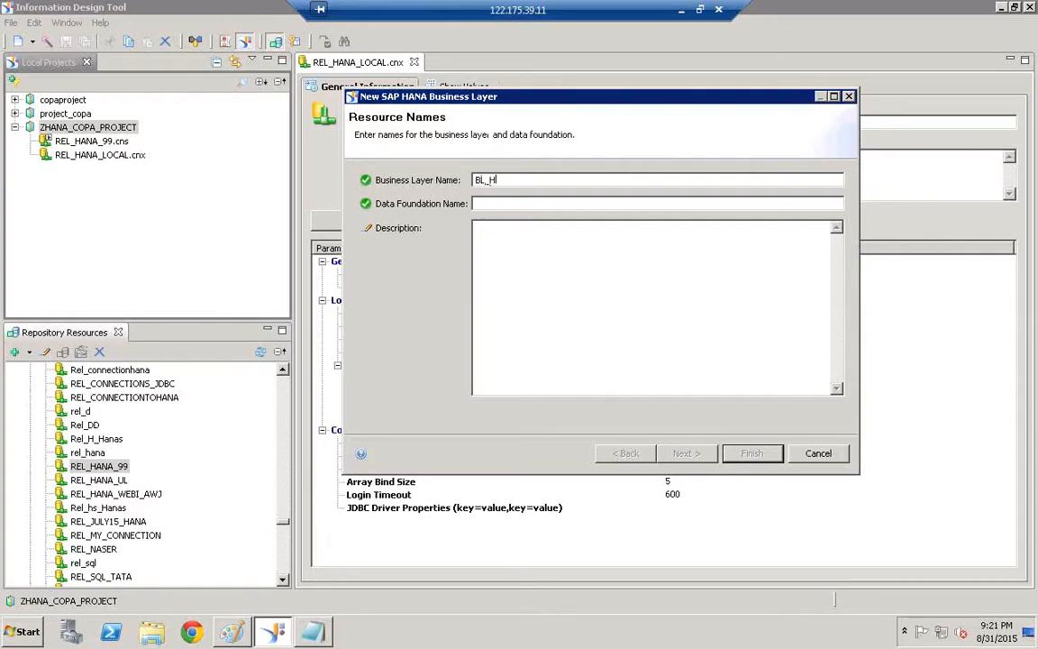
type("ANA_COPA_DATA")
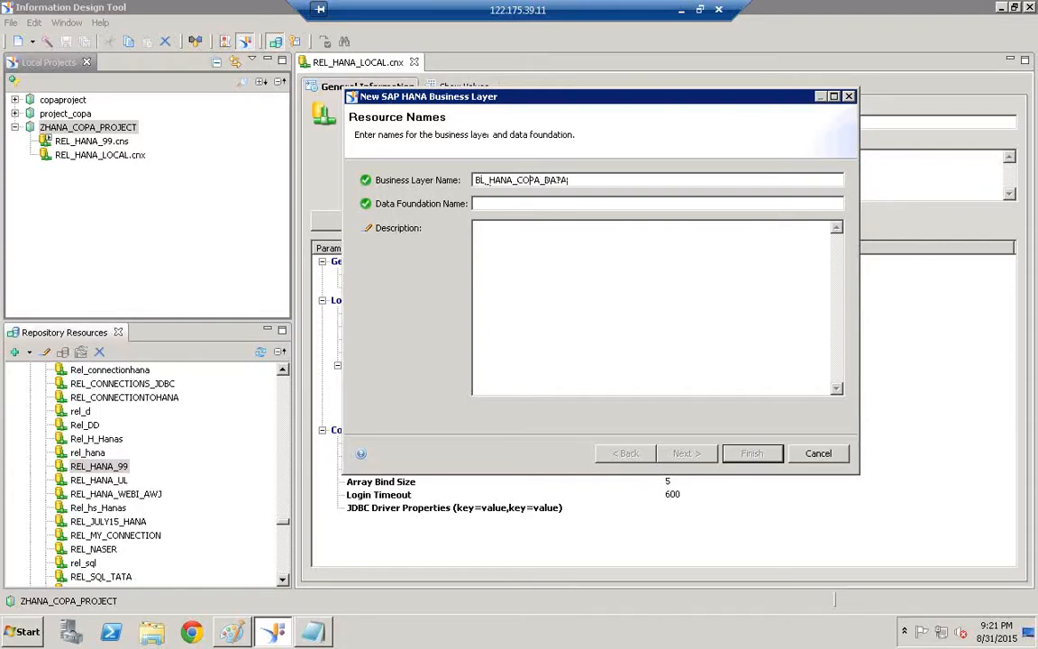
double_click(510, 179)
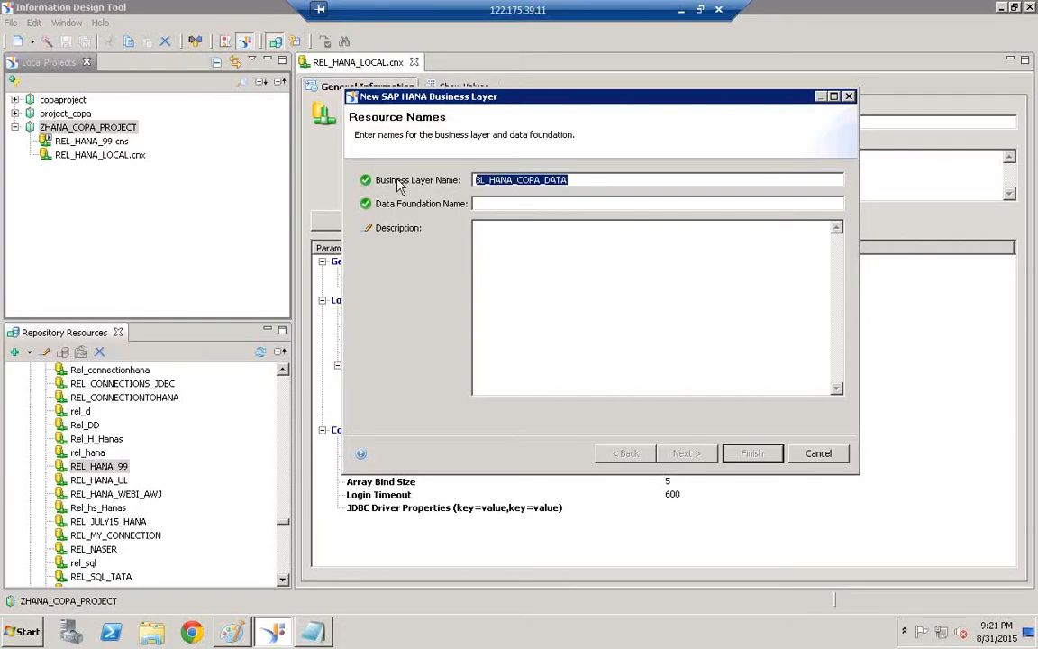
key("ctrl+c")
key("Tab")
key("ctrl+v")
key("ctrl+v")
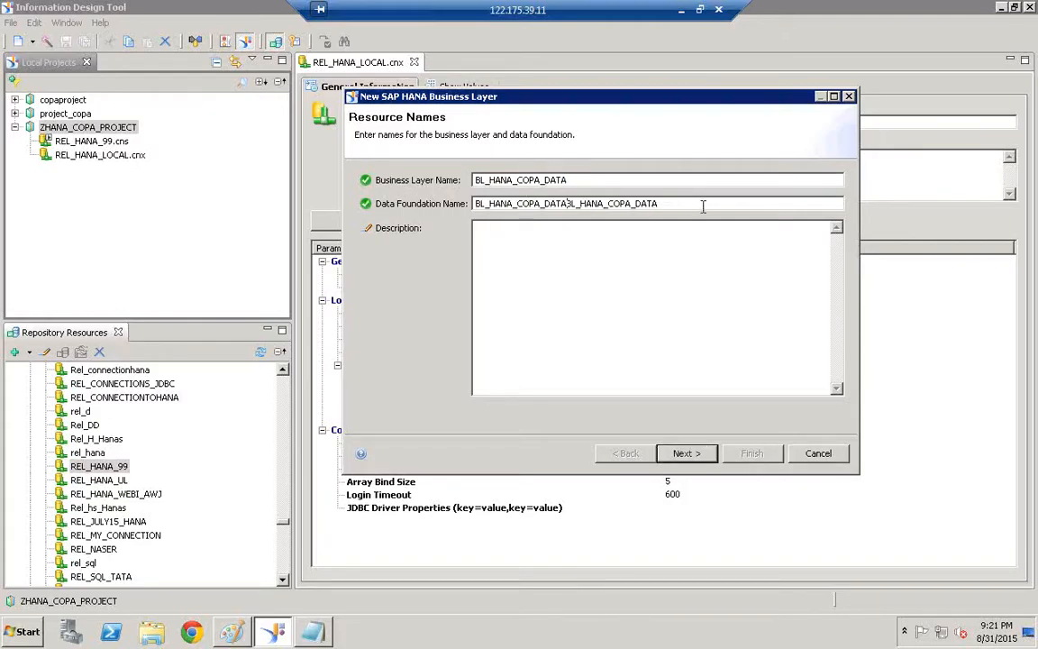
key("BackSpace")
key("BackSpace")
key("BackSpace")
key("BackSpace")
key("BackSpace")
key("BackSpace")
key("BackSpace")
key("BackSpace")
key("BackSpace")
key("BackSpace")
key("BackSpace")
key("BackSpace")
key("BackSpace")
key("BackSpace")
key("BackSpace")
key("BackSpace")
key("BackSpace")
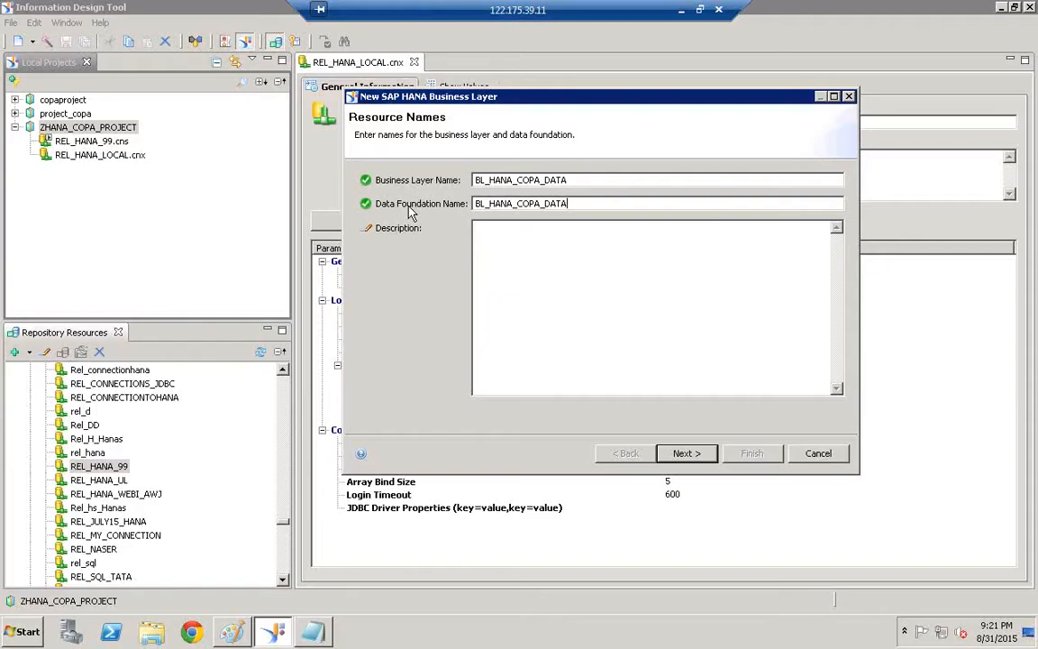
Change the data foundation prefix to DF (DF_HANA_COPA_DATA) and paste it as the description
left_click(488, 205)
key("BackSpace")
key("BackSpace")
type("DF")
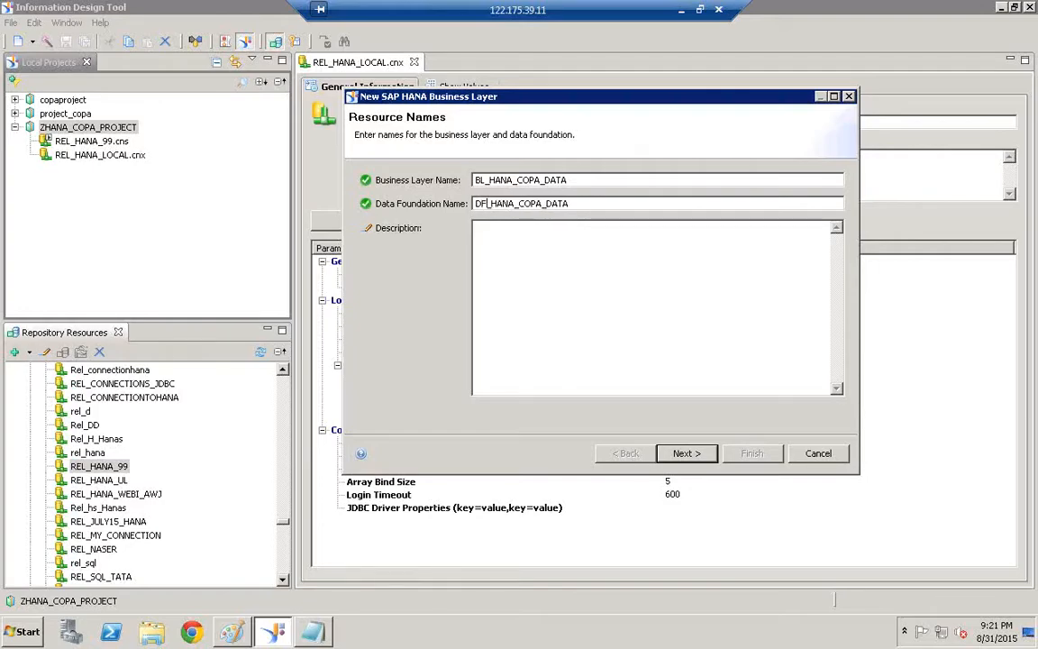
left_click(488, 180)
key("Tab")
key("ctrl+c")
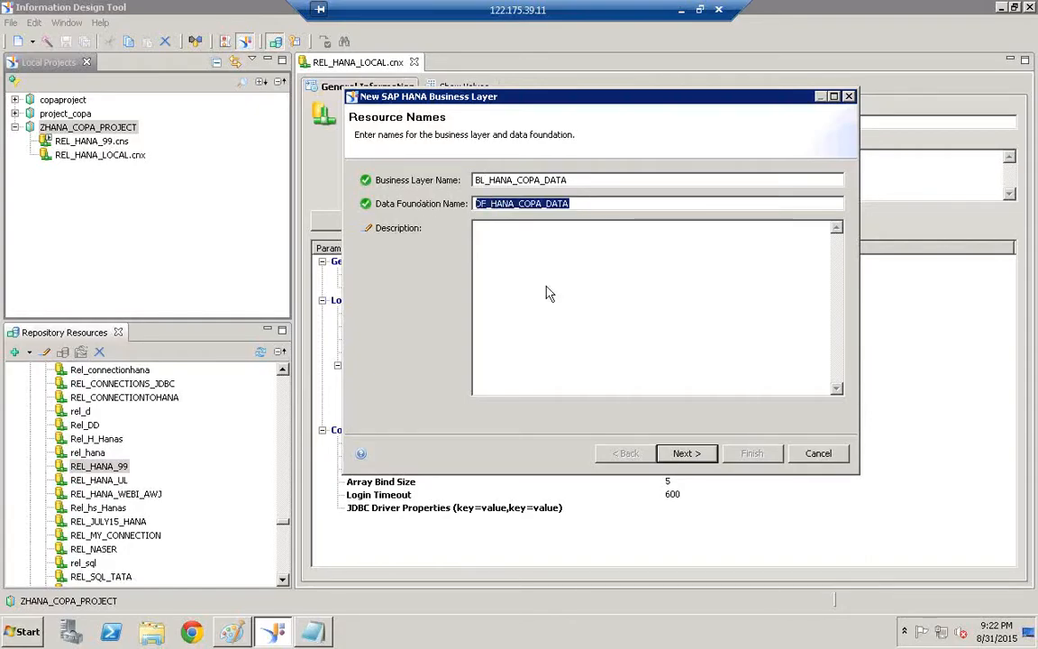
left_click(549, 290)
key("ctrl+v")
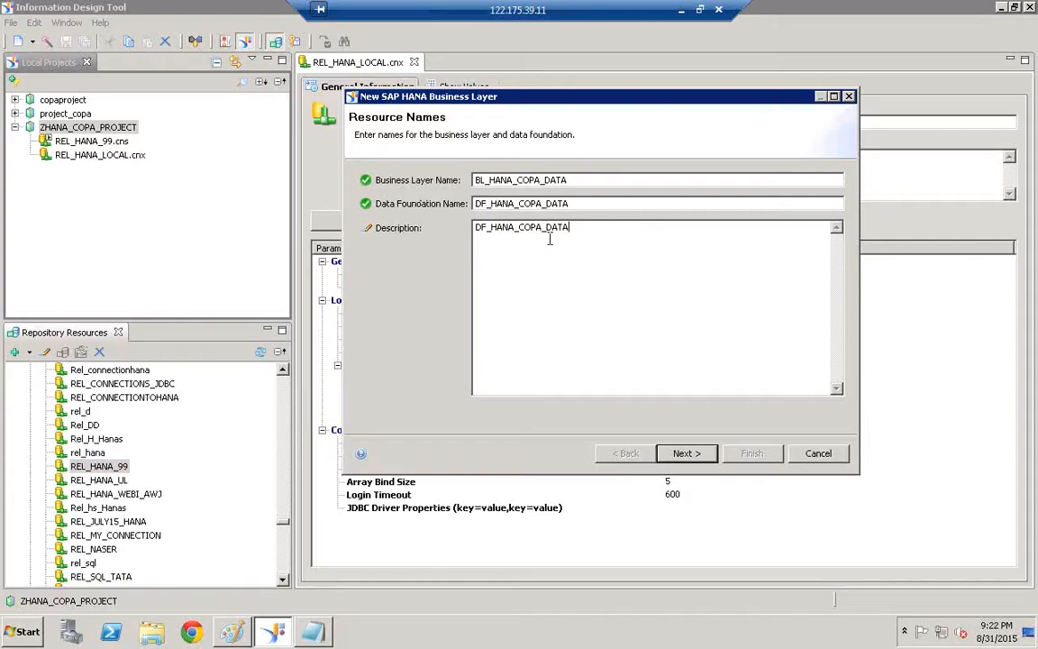
Select the REL_HANA_LOCAL.cnx connection and load the available SAP HANA information models
left_click(688, 454)
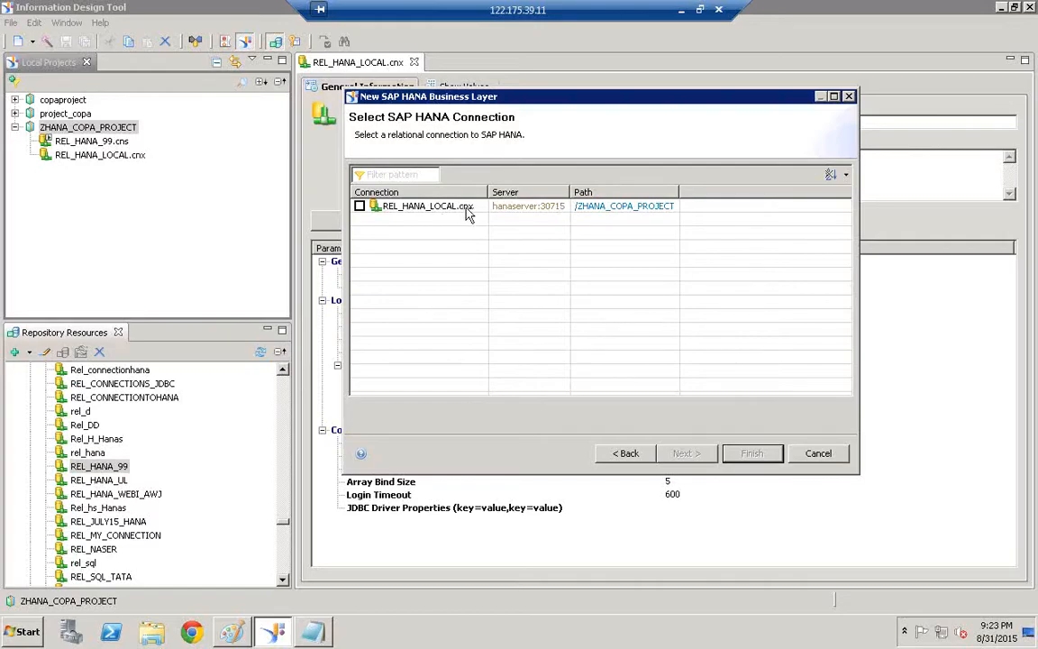
left_click(359, 206)
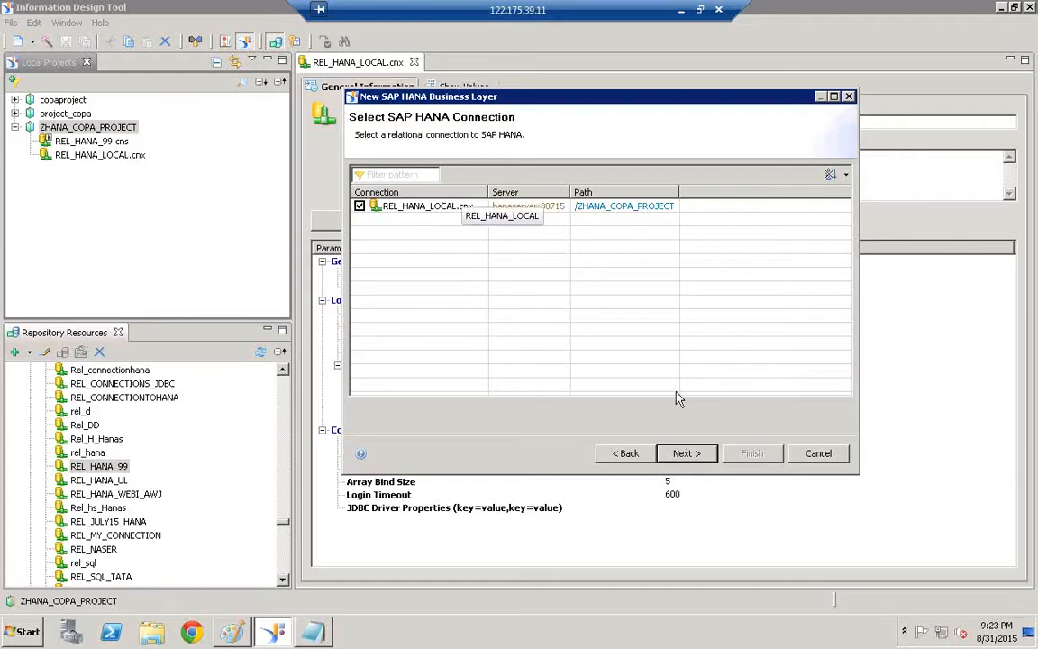
left_click(683, 454)
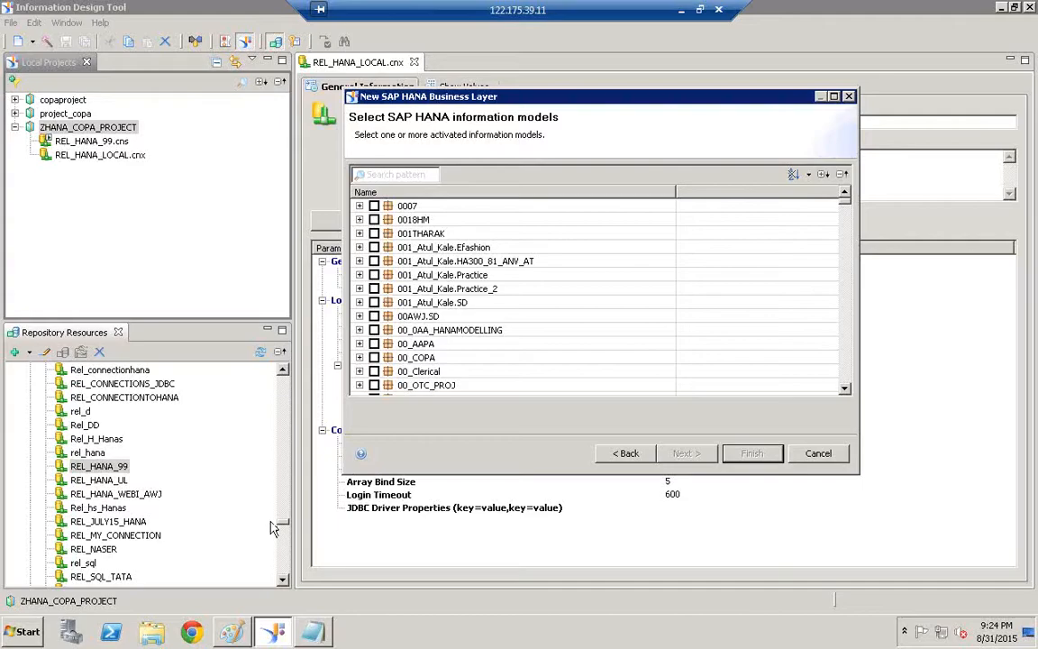
Launch SAP HANA Studio from Start > All Programs > SAP HANA
left_click(25, 632)
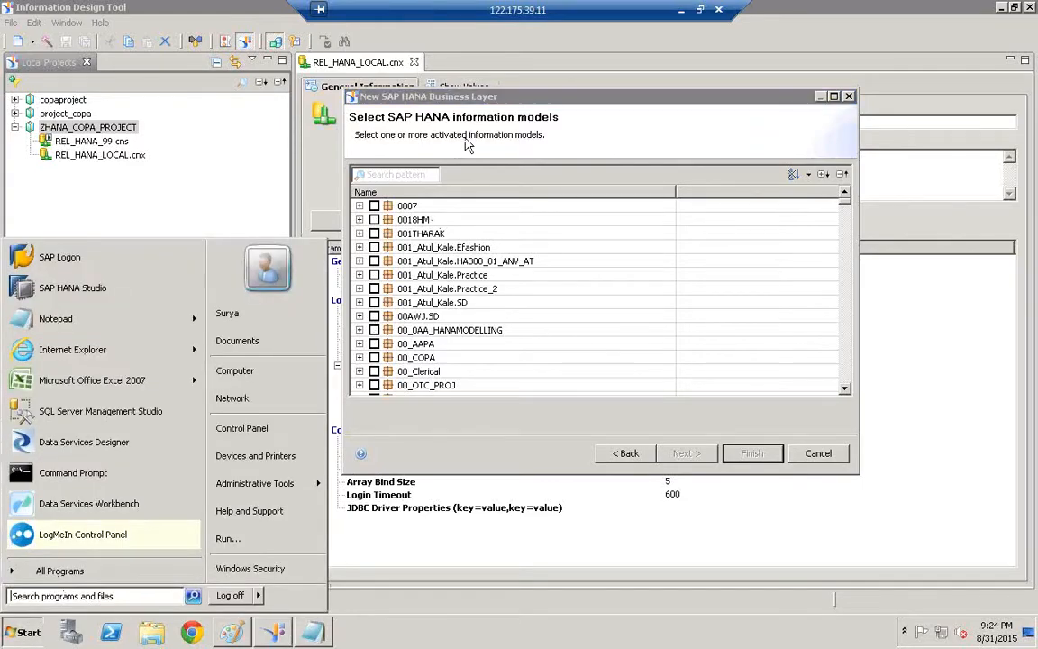
left_click(481, 101)
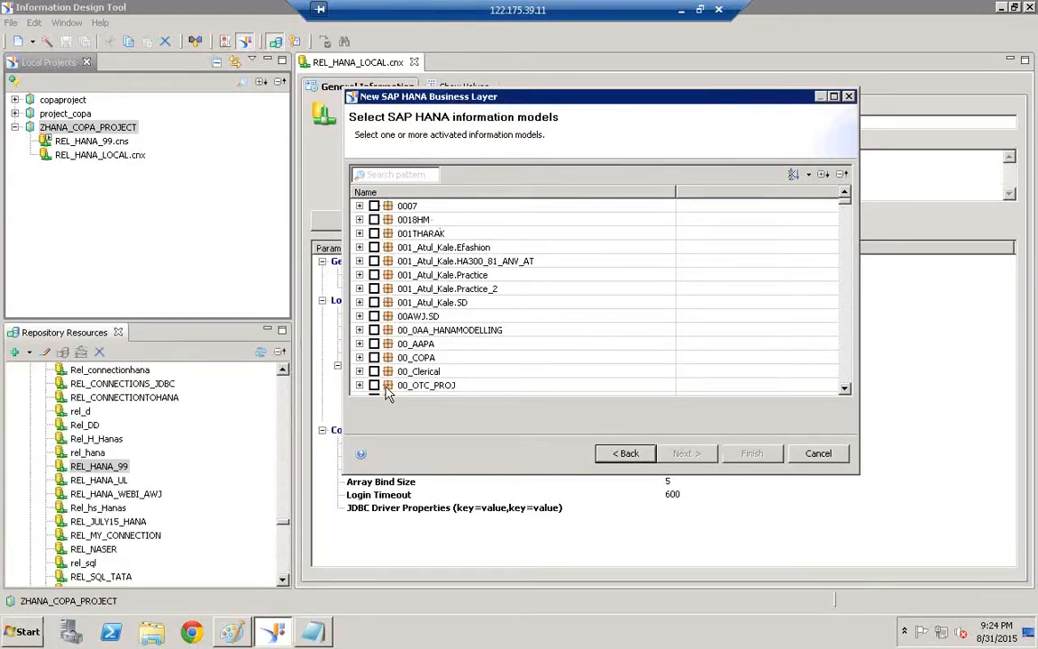
left_click(26, 632)
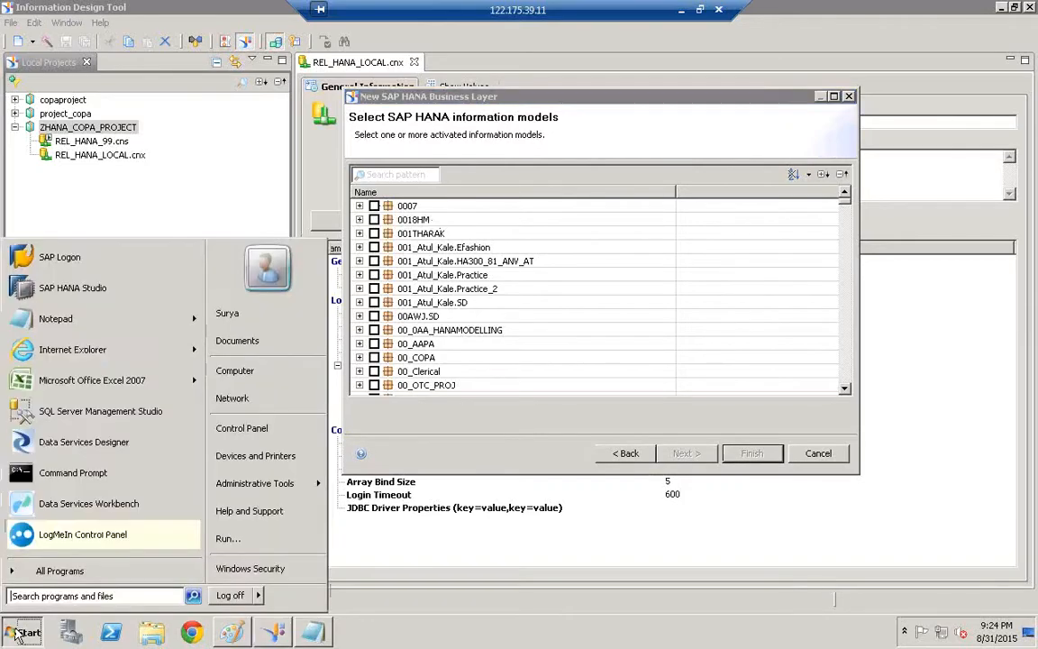
left_click(51, 574)
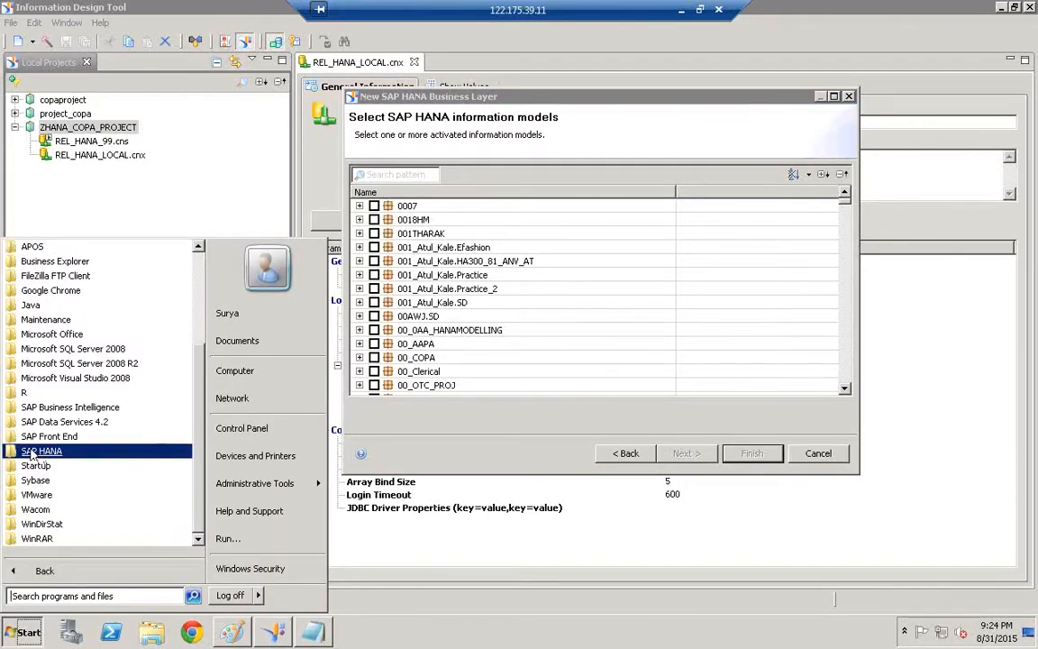
left_click(36, 452)
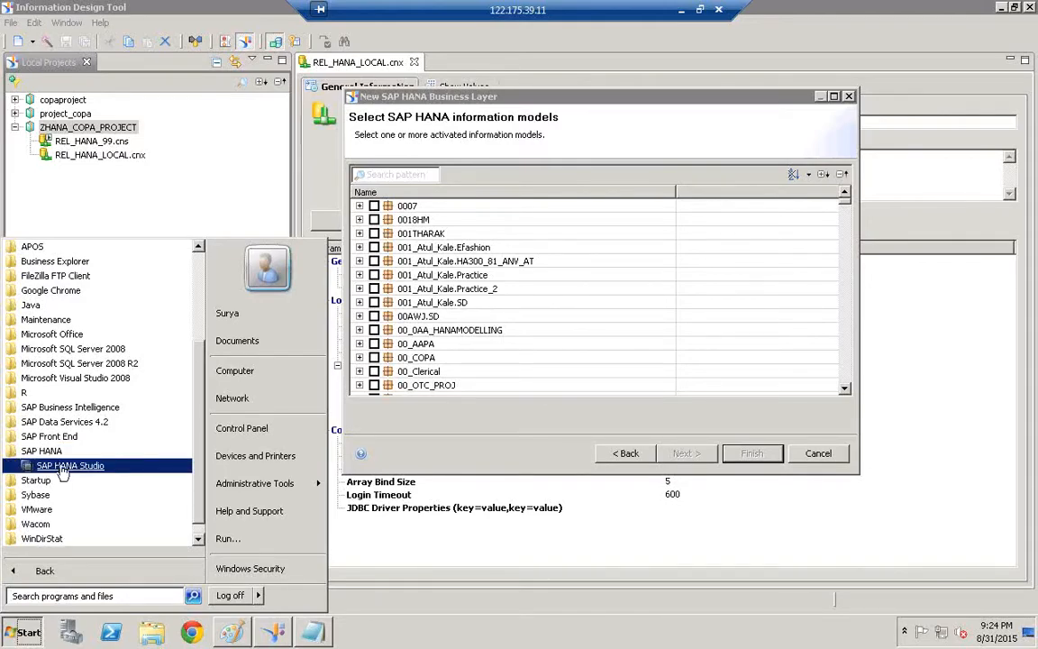
left_click(63, 468)
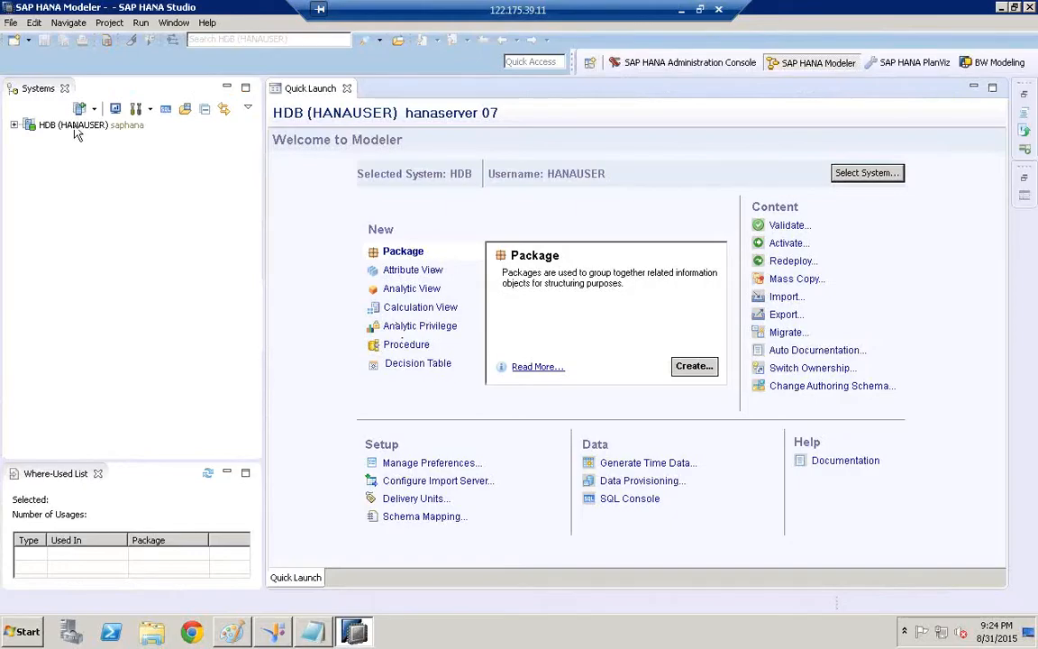
Expand HDB > Content and jump to the ECCAUG14 package by typing 'eccaug'
left_click(70, 125)
left_click(13, 125)
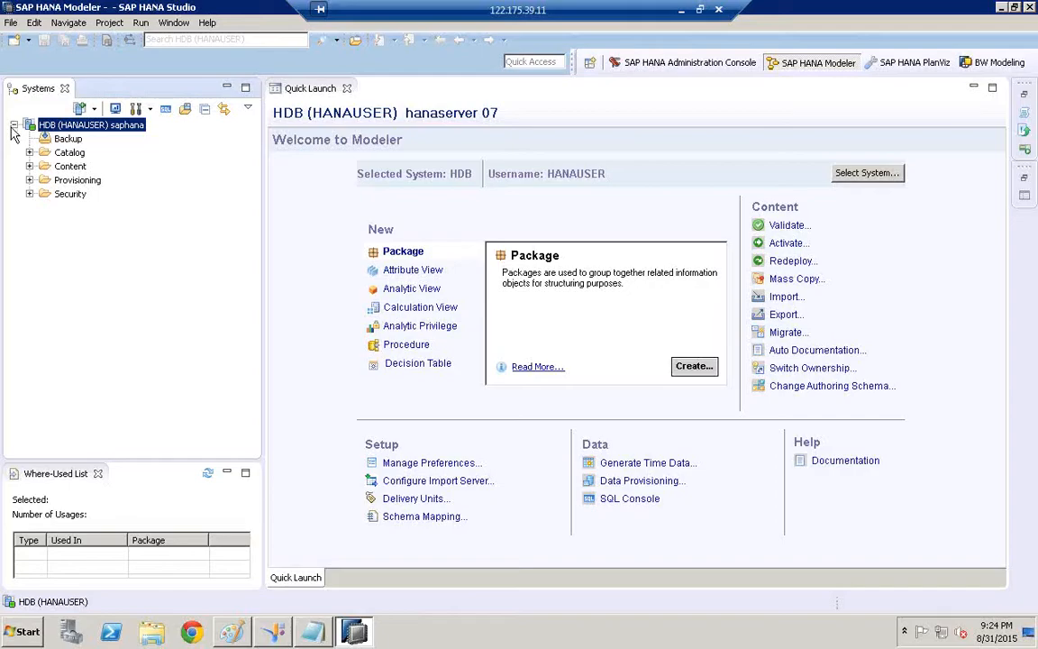
left_click(30, 167)
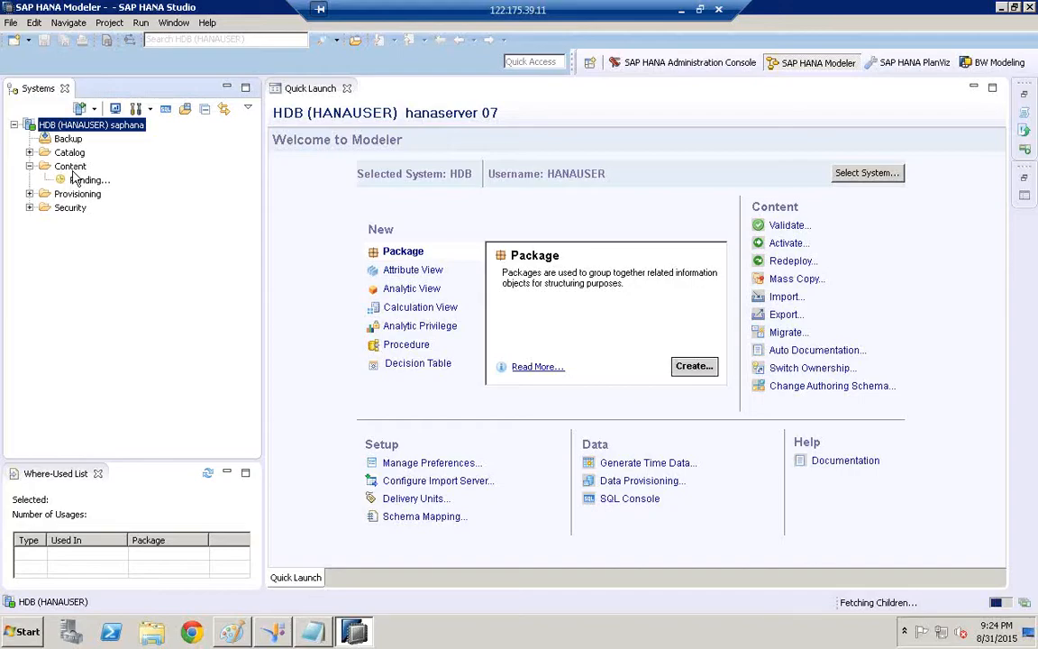
left_click(74, 170)
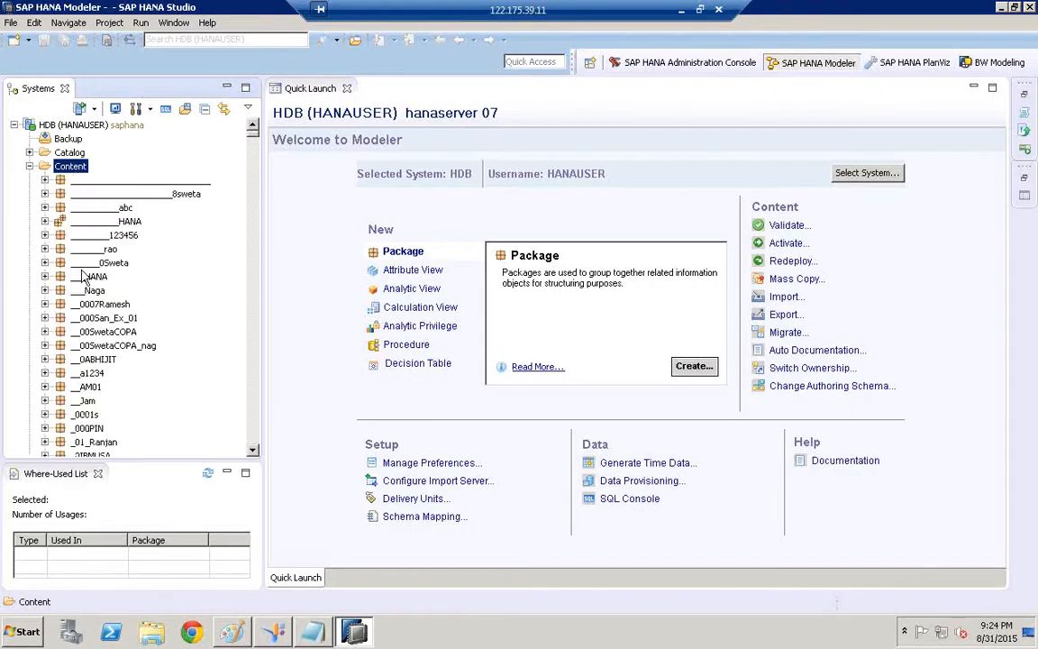
left_click(86, 276)
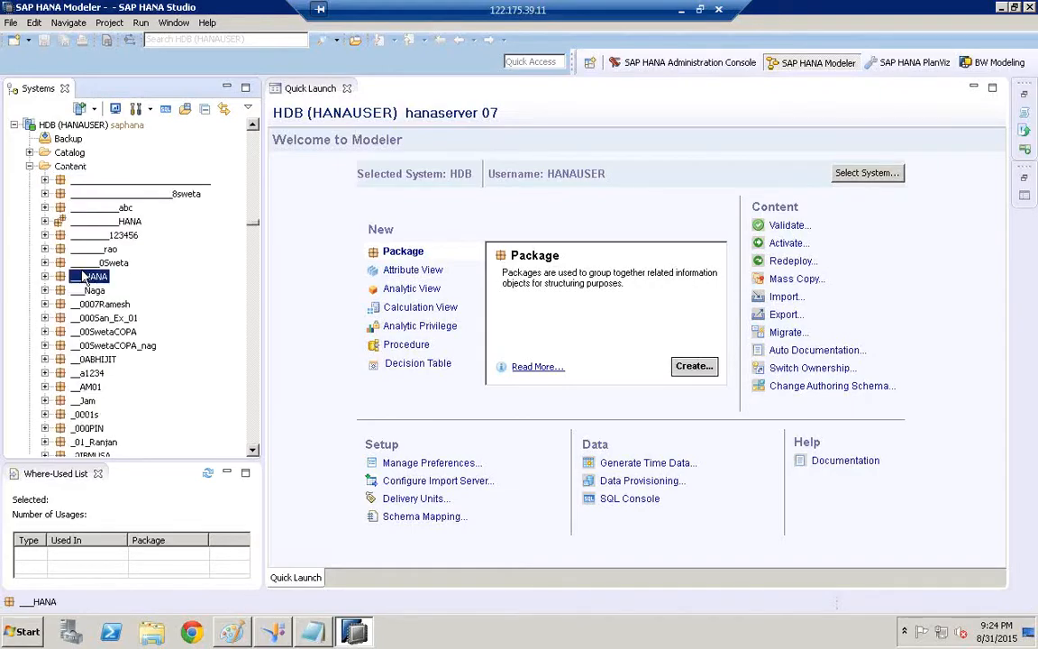
type("eccaug")
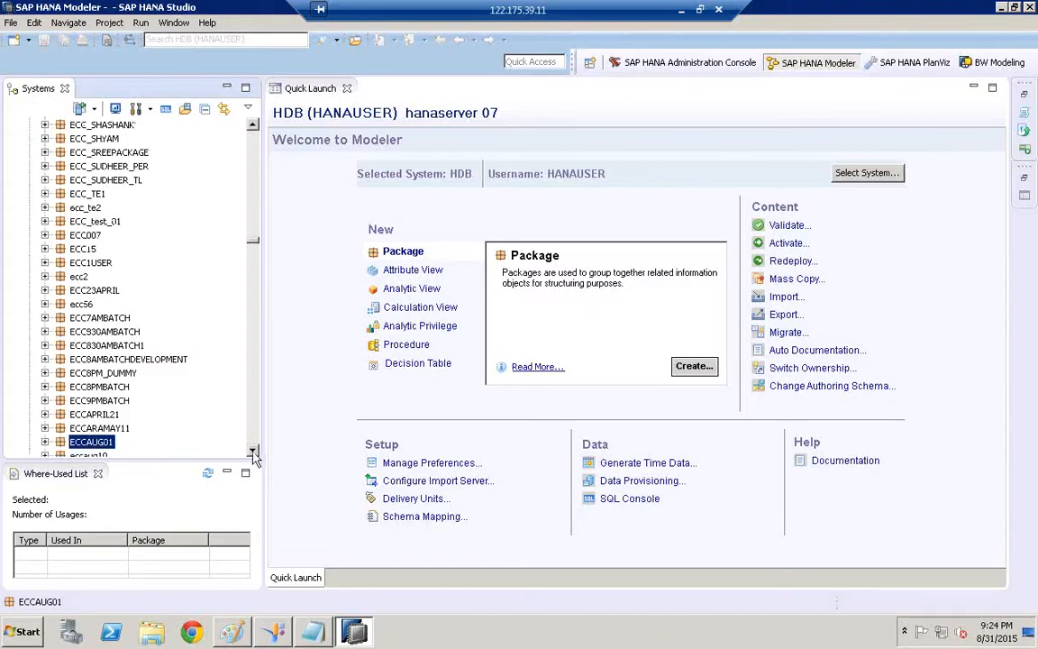
scroll(254, 456, "down", 4)
scroll(254, 457, "down", 3)
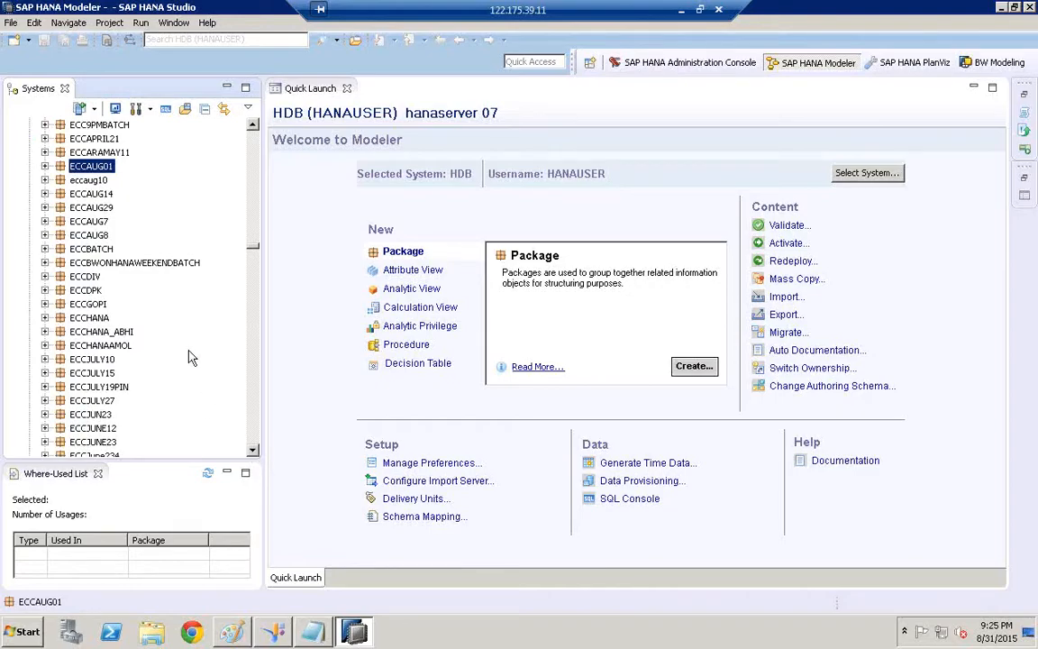
Expand ECCAUG14 > SD > MD with its Attribute Views and Analytic Views, selecting AN_COPA_ACTUAL_DATA
left_click(84, 195)
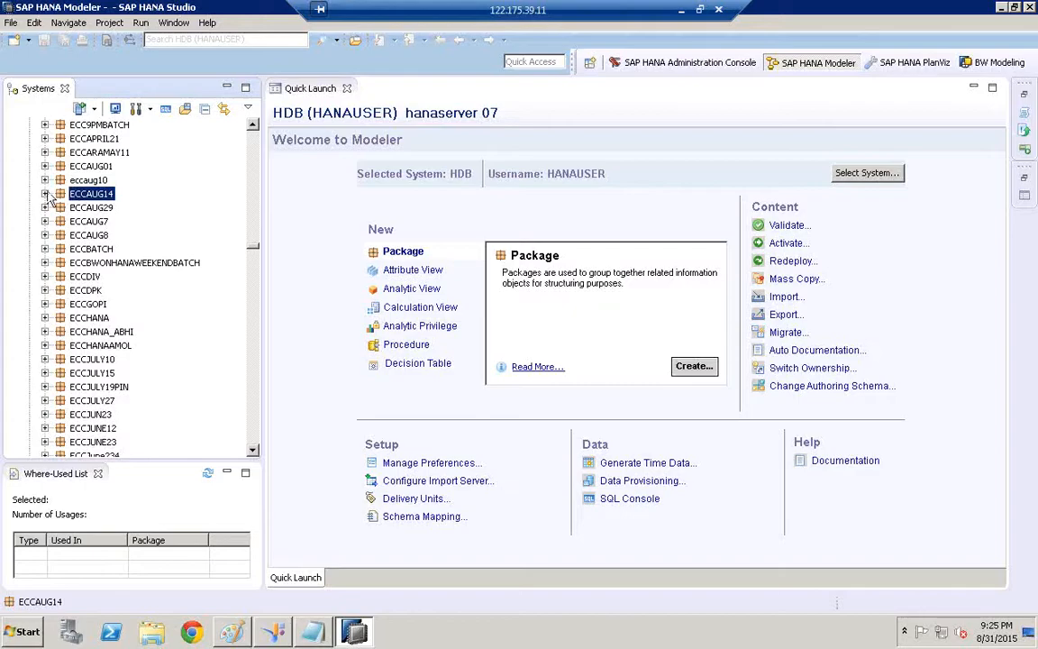
left_click(45, 194)
left_click(61, 235)
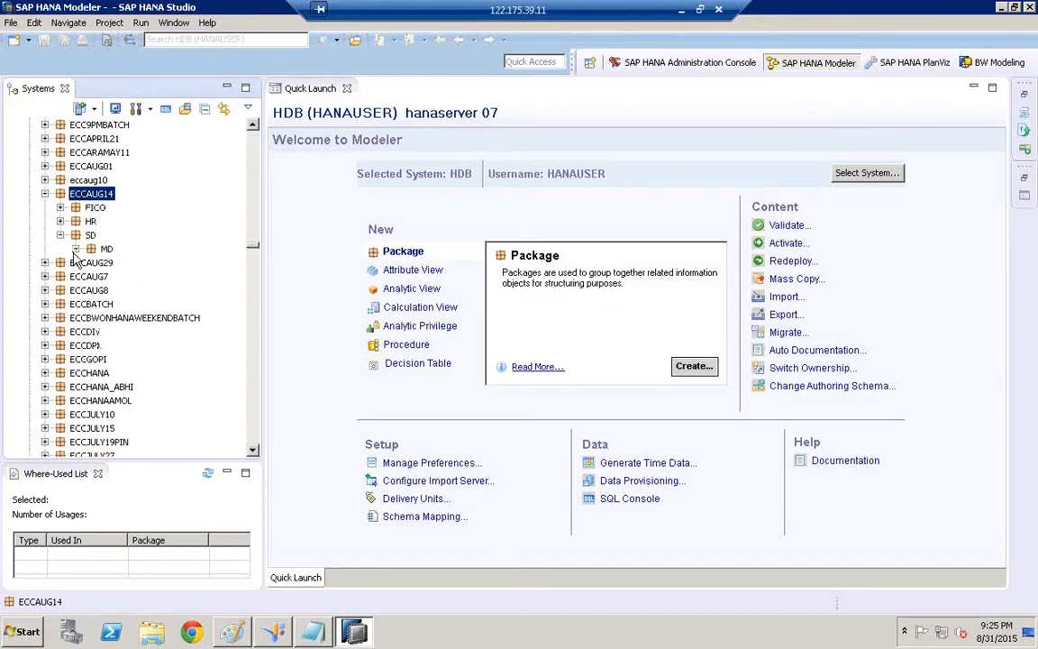
left_click(76, 249)
left_click(91, 262)
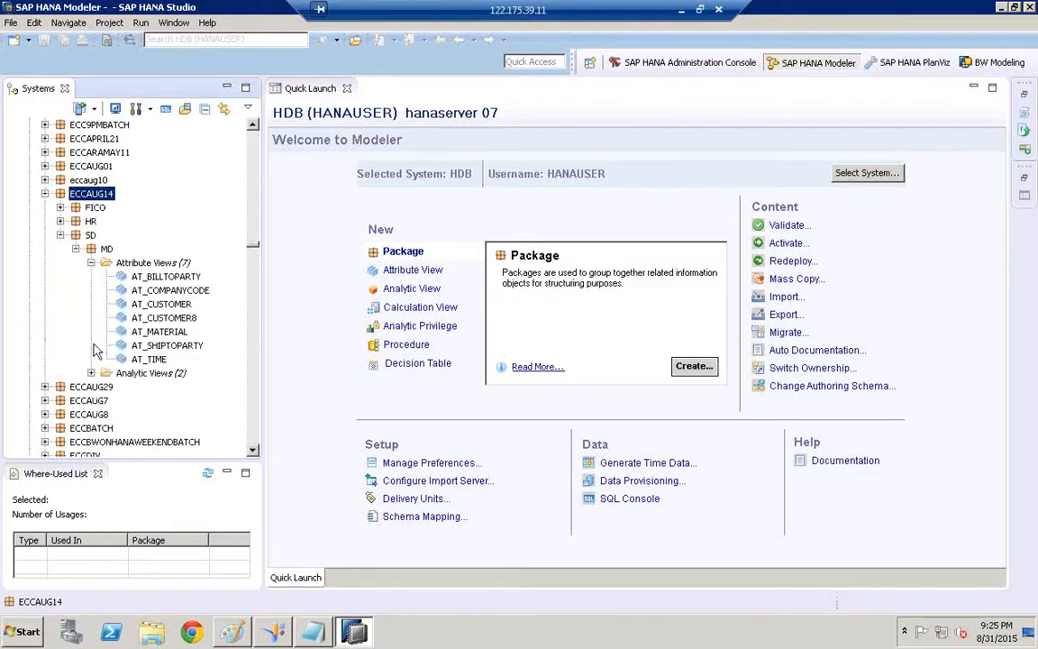
left_click(91, 373)
left_click(167, 388)
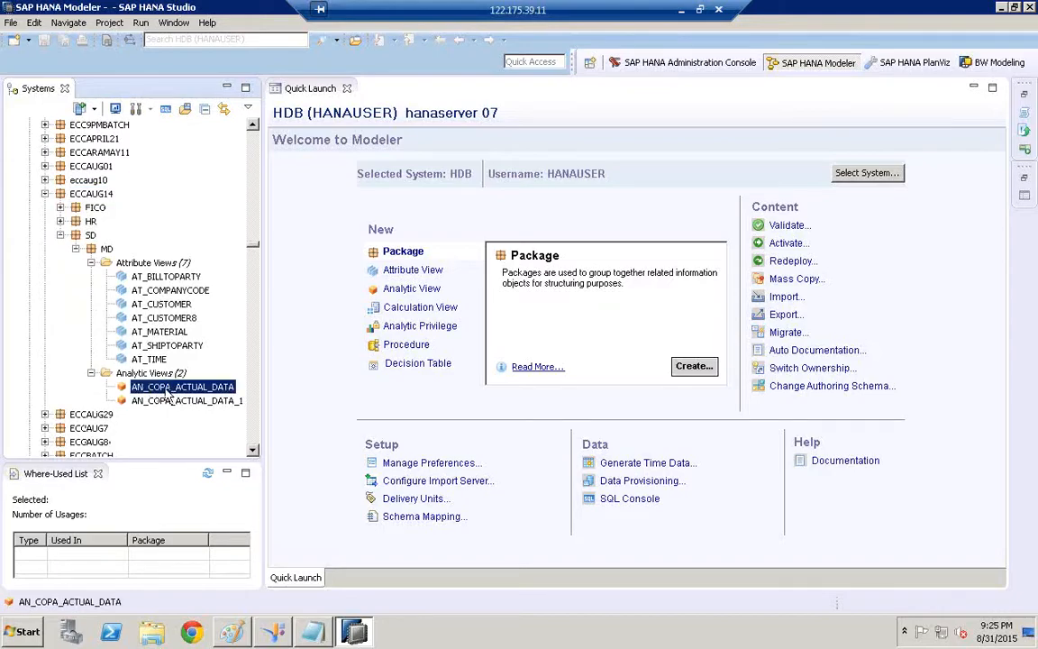
Open AN_COPA_ACTUAL_DATA and AN_COPA_ACTUAL_DATA_1 in the editor and attempt a data preview
double_click(167, 387)
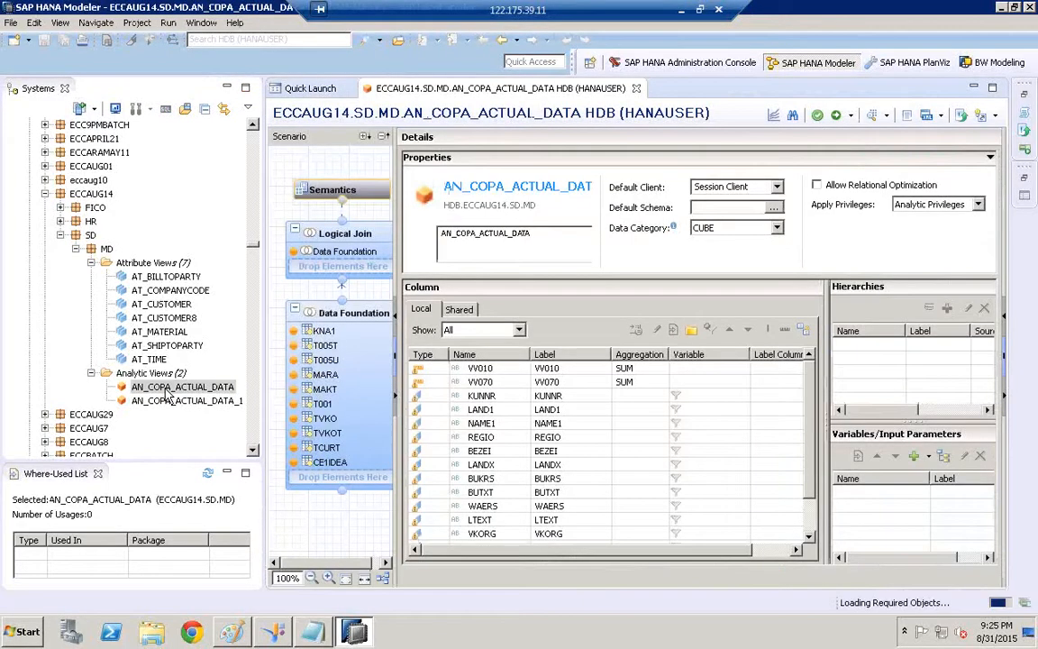
double_click(168, 402)
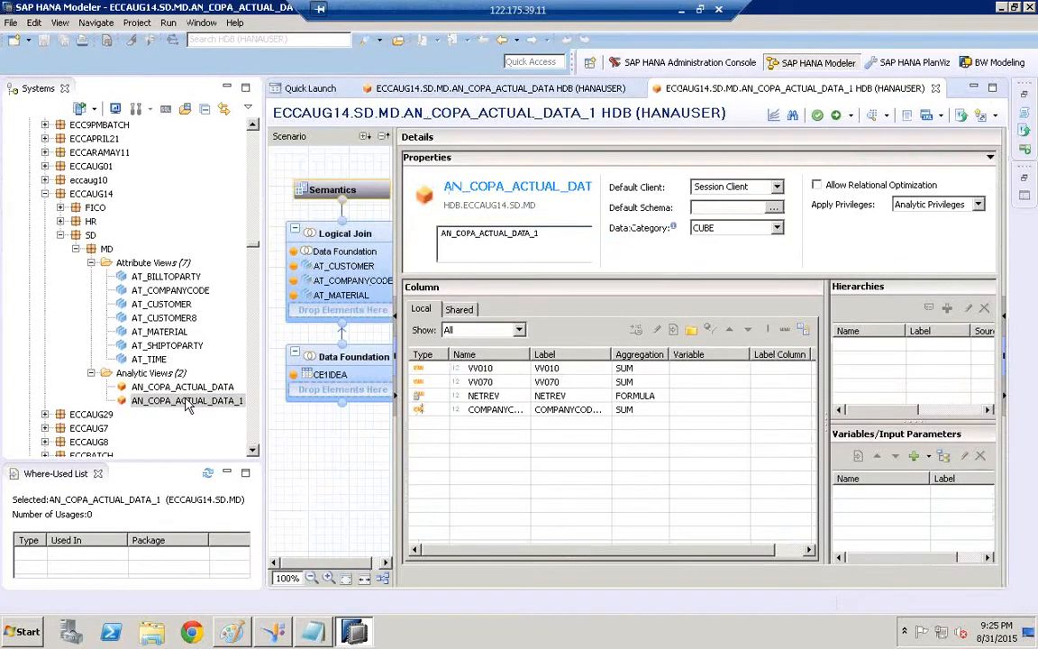
right_click(188, 402)
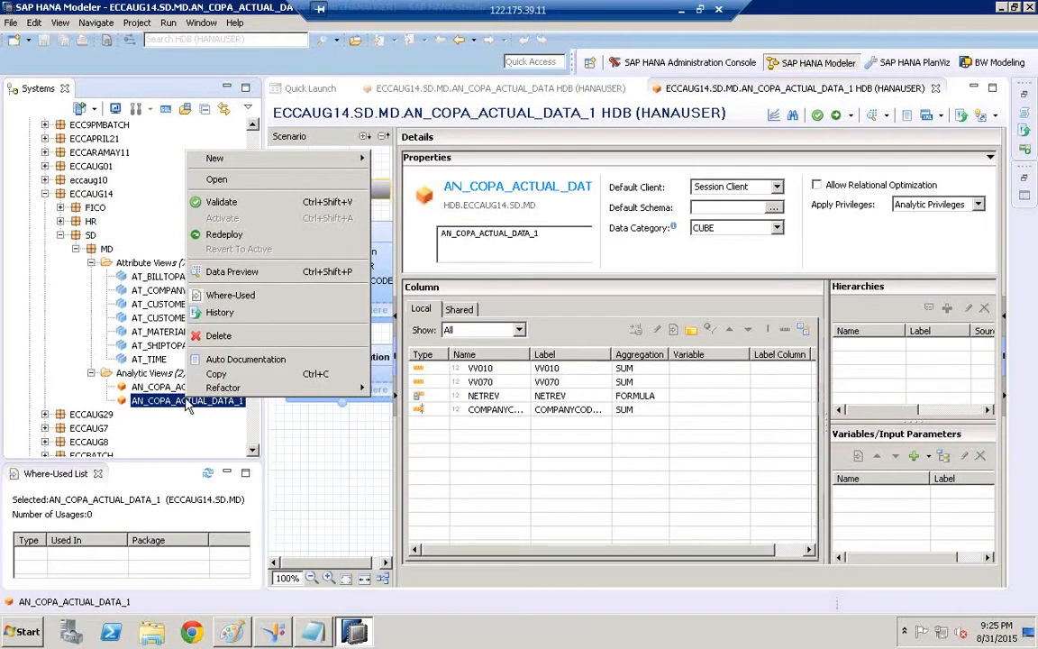
left_click(274, 272)
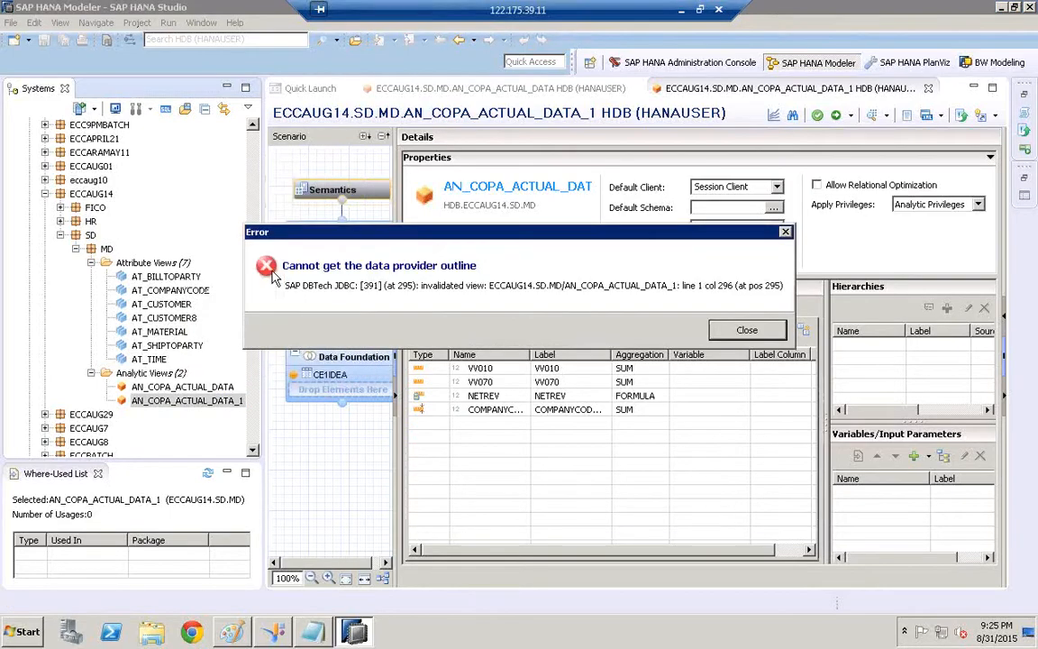
left_click(721, 332)
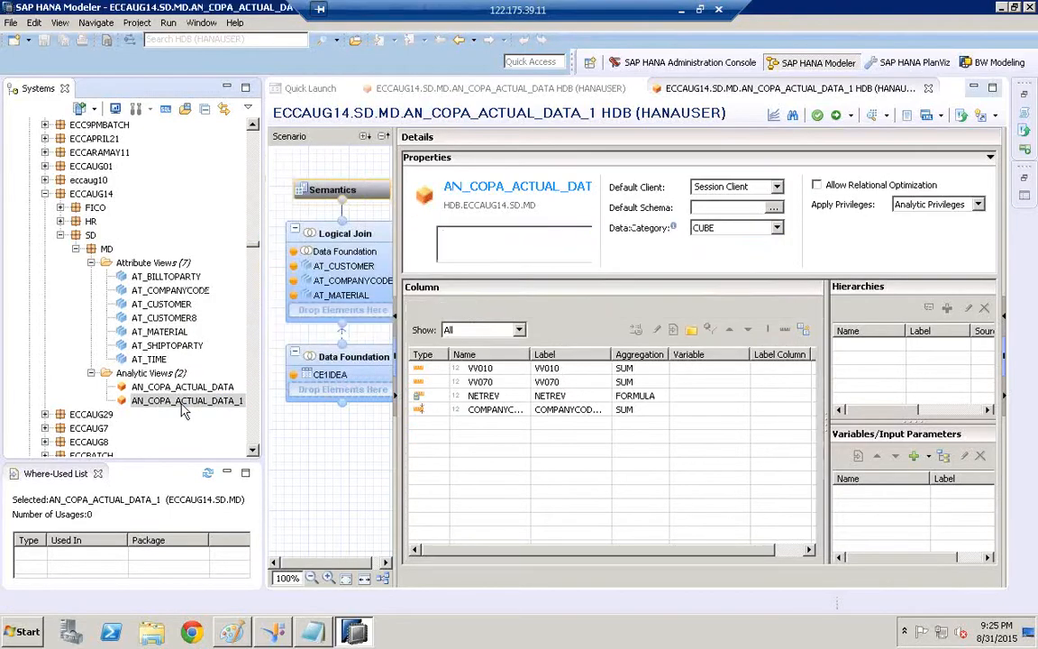
Redeploy AN_COPA_ACTUAL_DATA_1 and start its data preview again
right_click(183, 411)
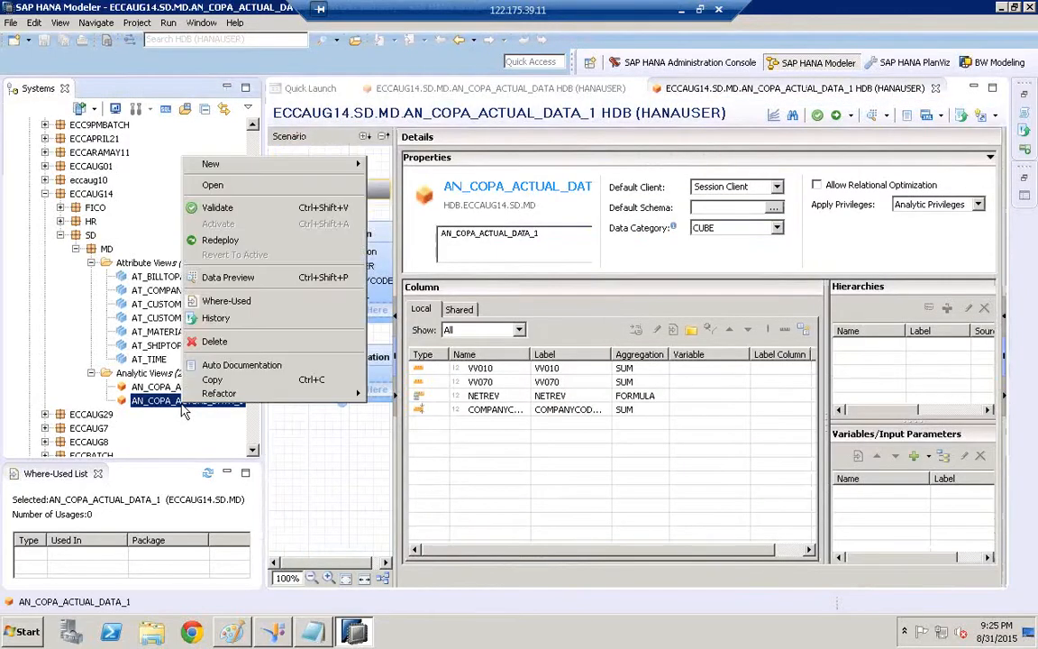
left_click(220, 240)
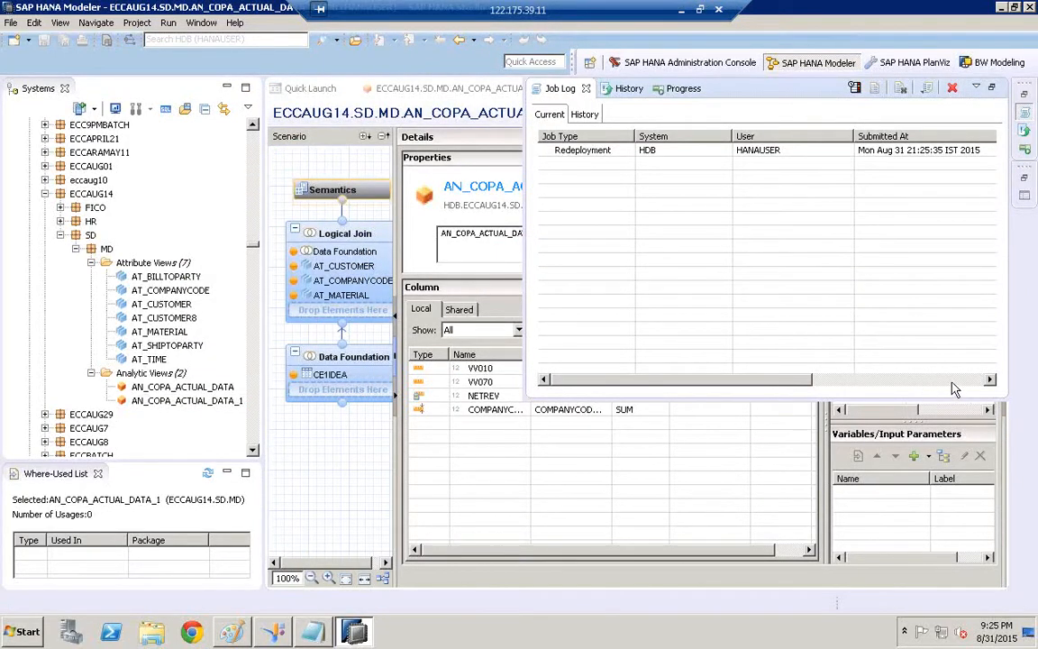
left_click(953, 382)
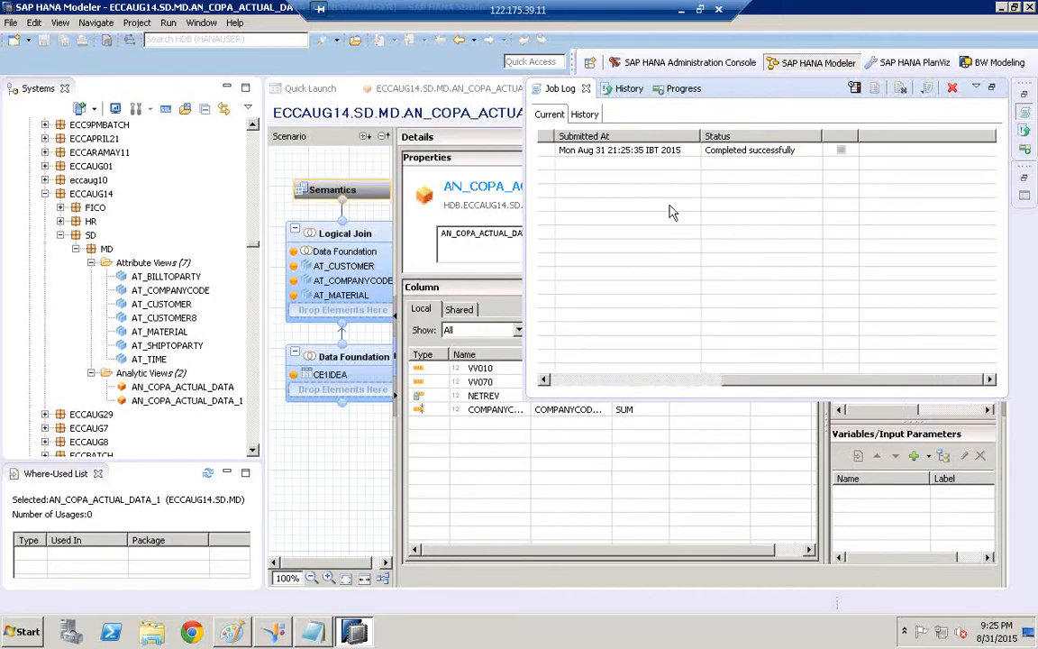
left_click(187, 399)
right_click(180, 399)
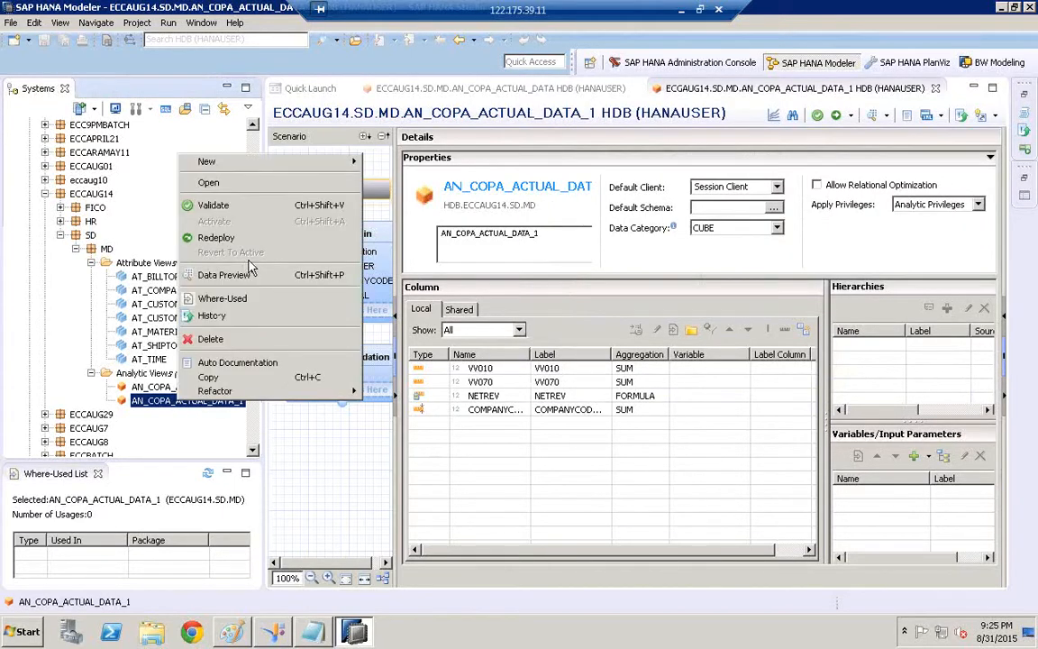
left_click(241, 278)
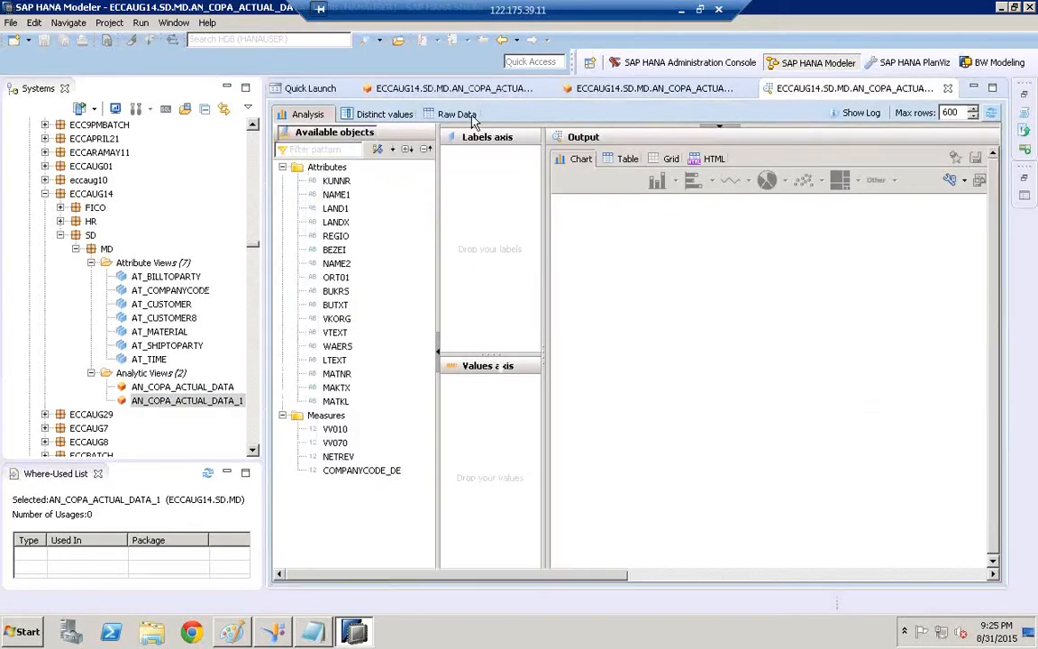
Show the preview's Raw Data rows for AN_COPA_ACTUAL_DATA_1, then switch back to Information Design Tool
left_click(457, 114)
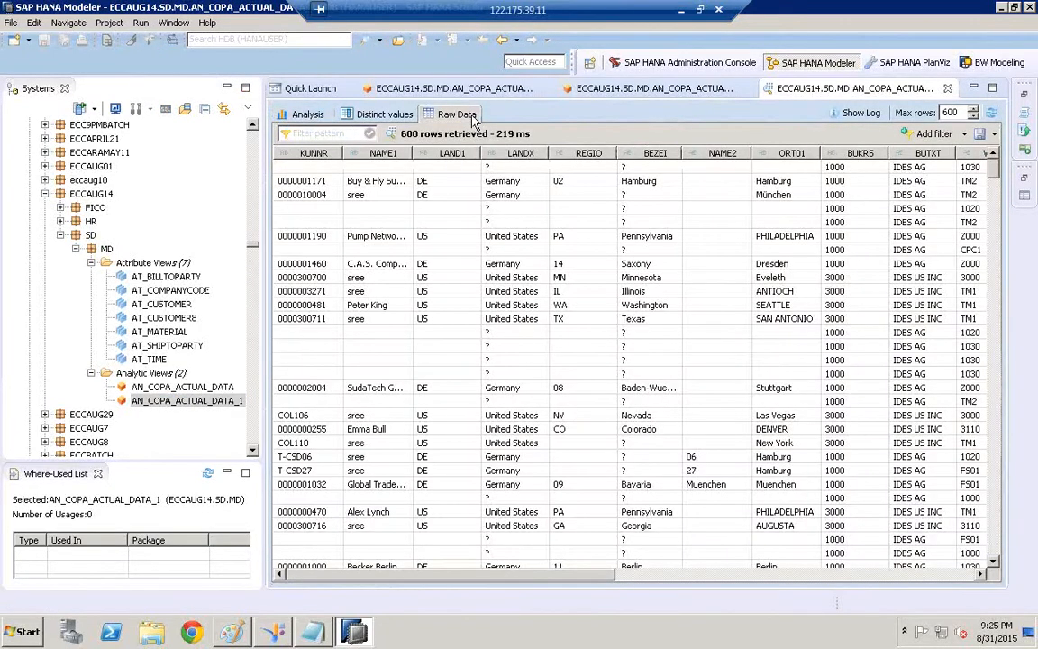
left_click(146, 402)
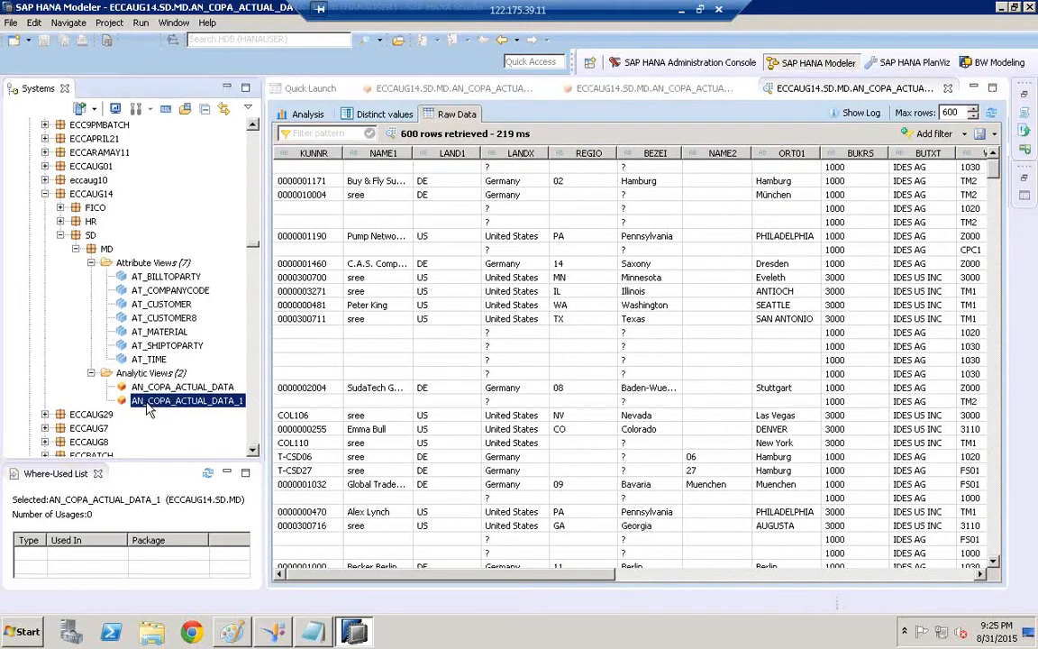
left_click(85, 193)
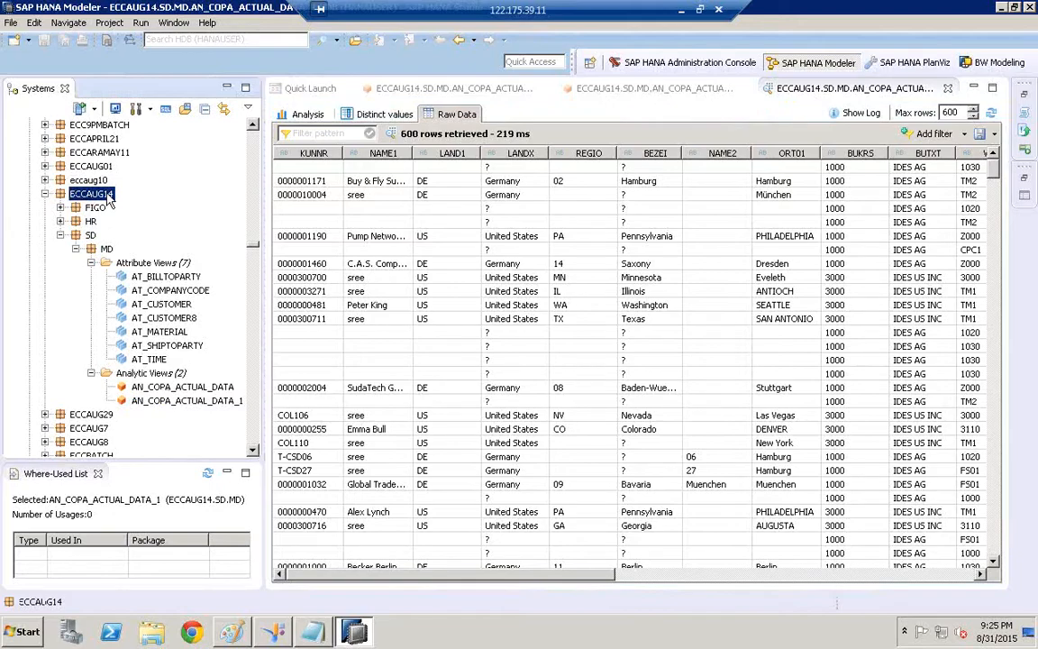
left_click(275, 633)
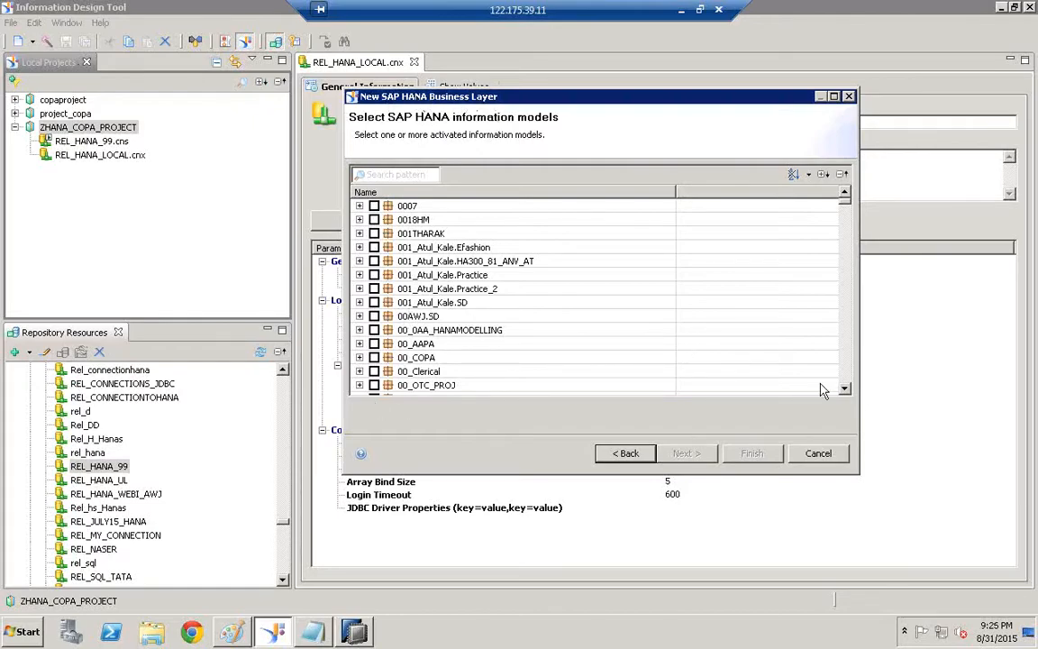
Scroll the information models list to ECCAUG14.SD.MD and expand that package
left_click(847, 376)
left_click(847, 377)
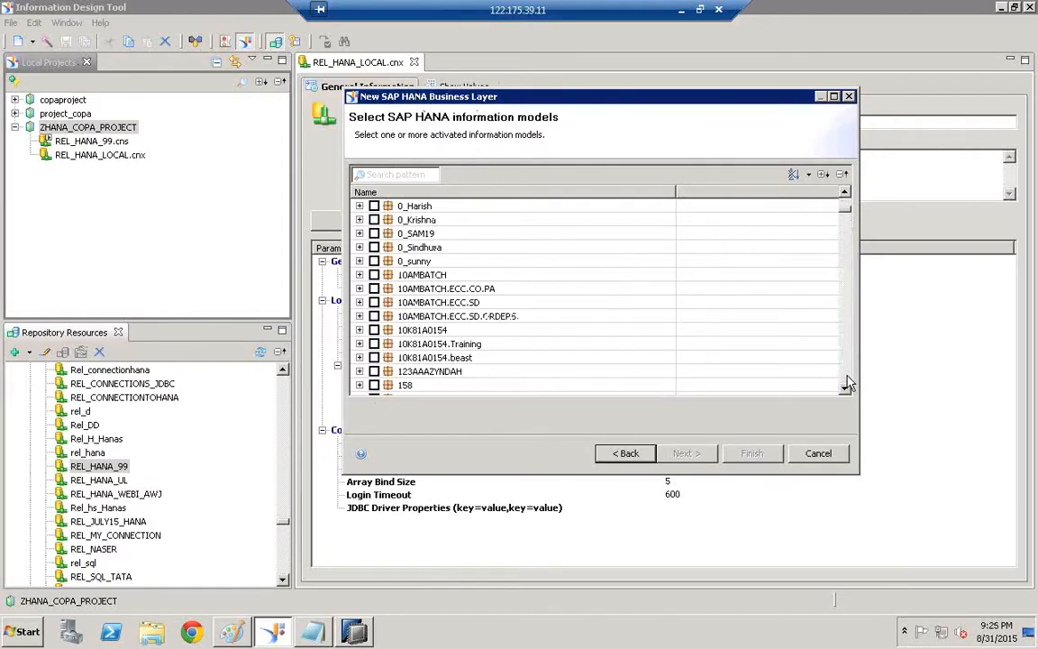
left_click(847, 383)
left_click(848, 383)
left_click(847, 383)
left_click(847, 383)
left_click(847, 383)
left_click(847, 383)
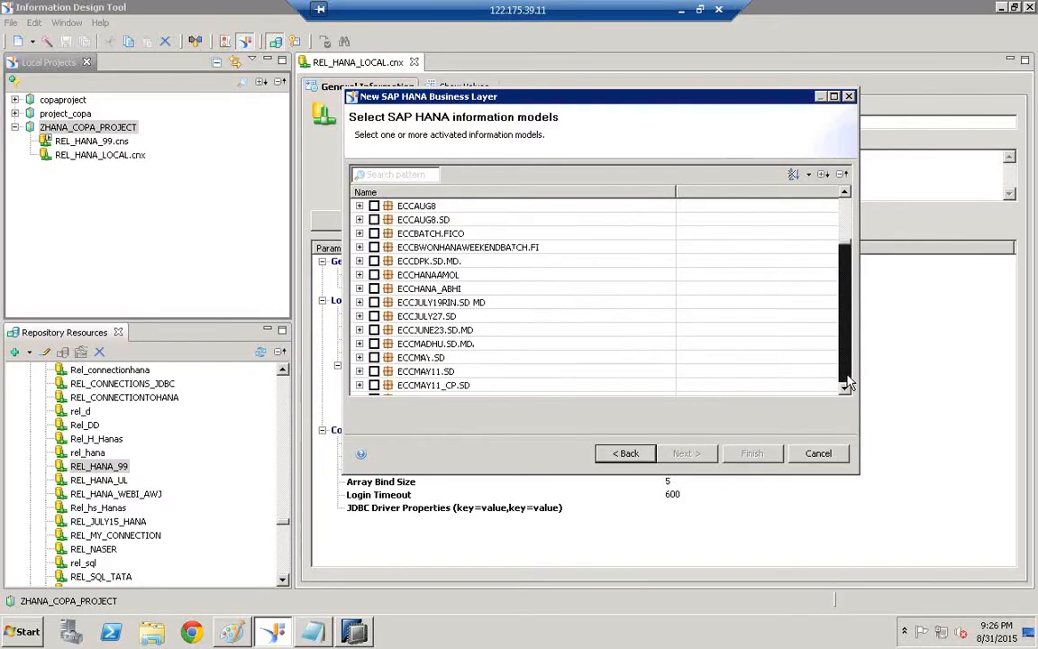
left_click(847, 383)
left_click(846, 224)
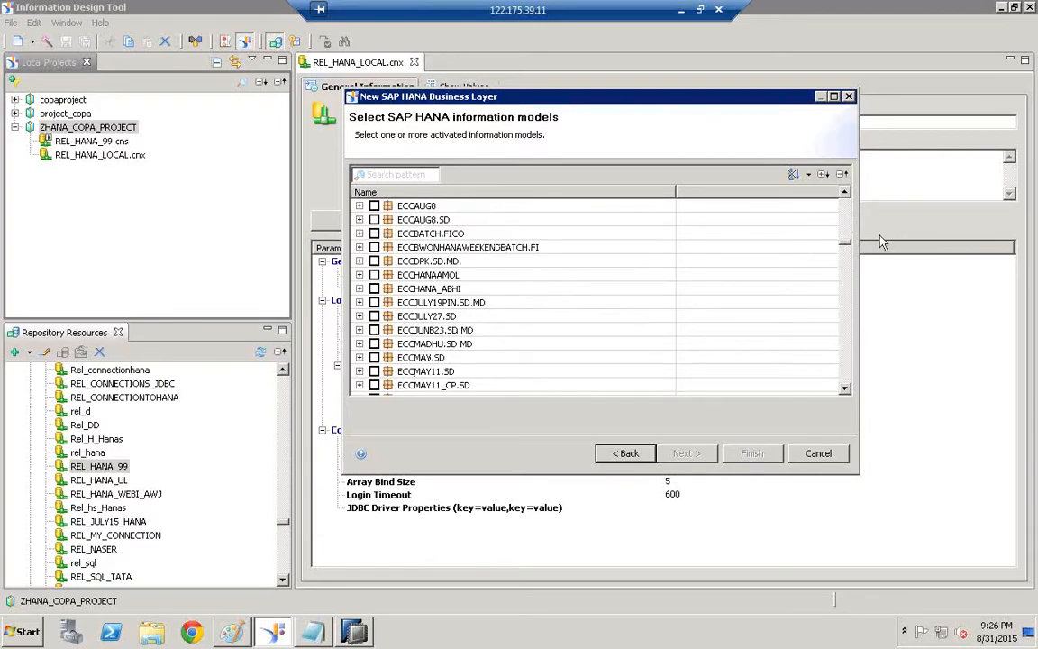
left_click(845, 216)
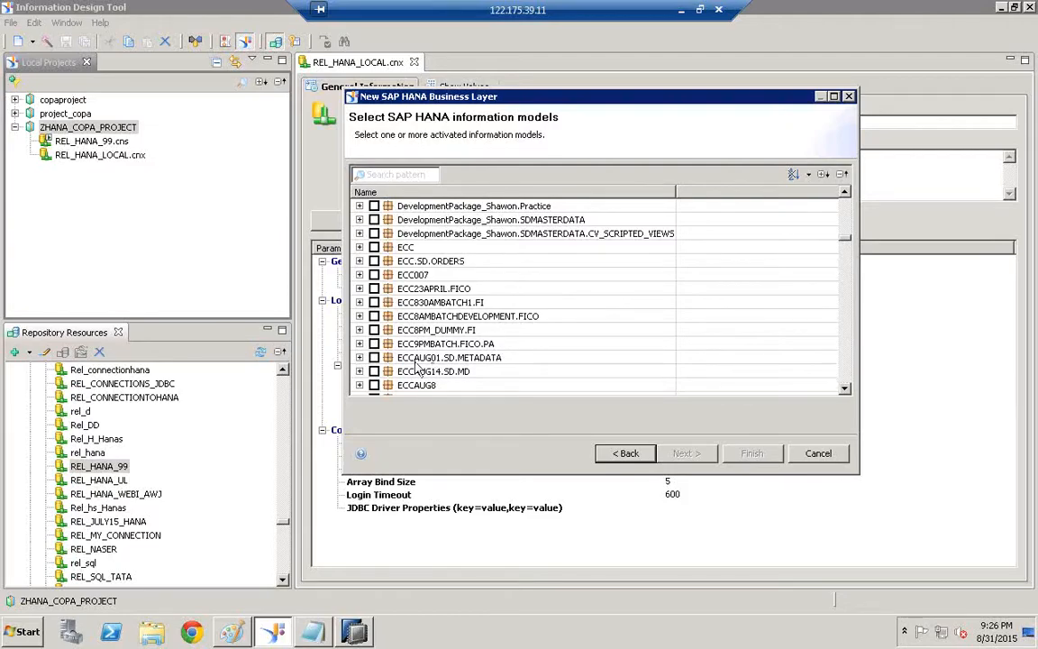
left_click(360, 371)
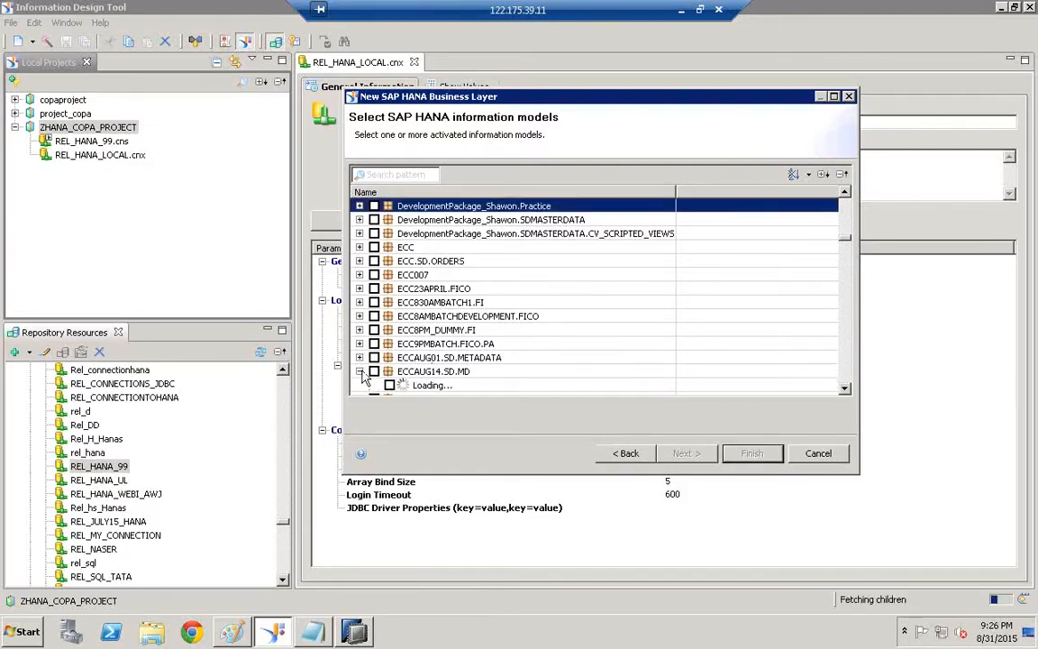
Tick AN_COPA_ACTUAL_DATA_1 under ECCAUG14.SD.MD and finish the wizard
left_click(844, 390)
left_click(844, 389)
left_click(845, 389)
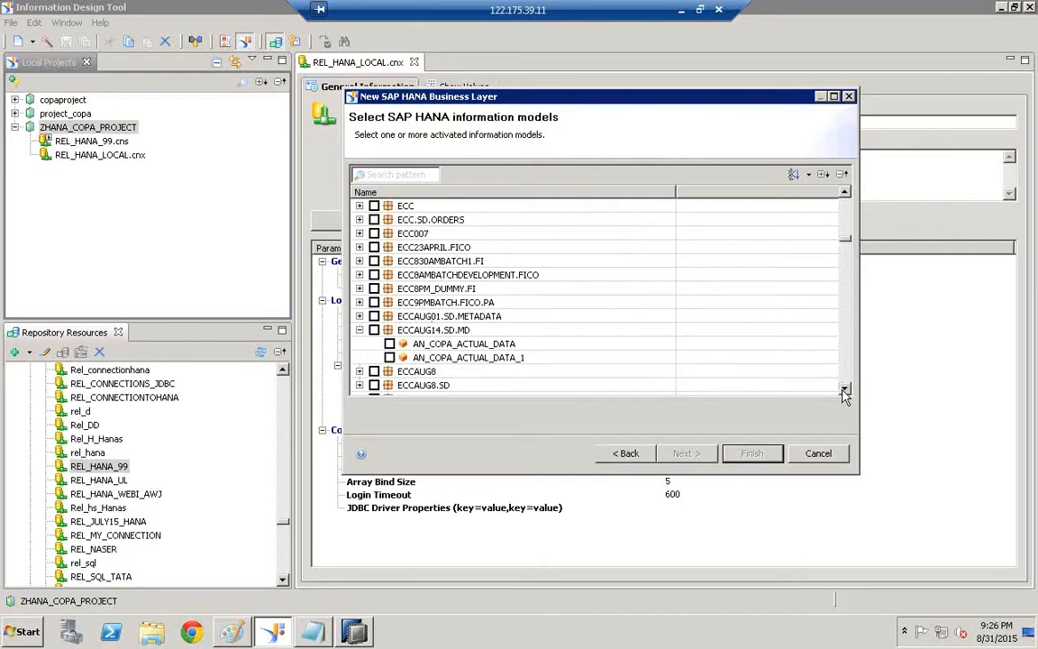
left_click(469, 358)
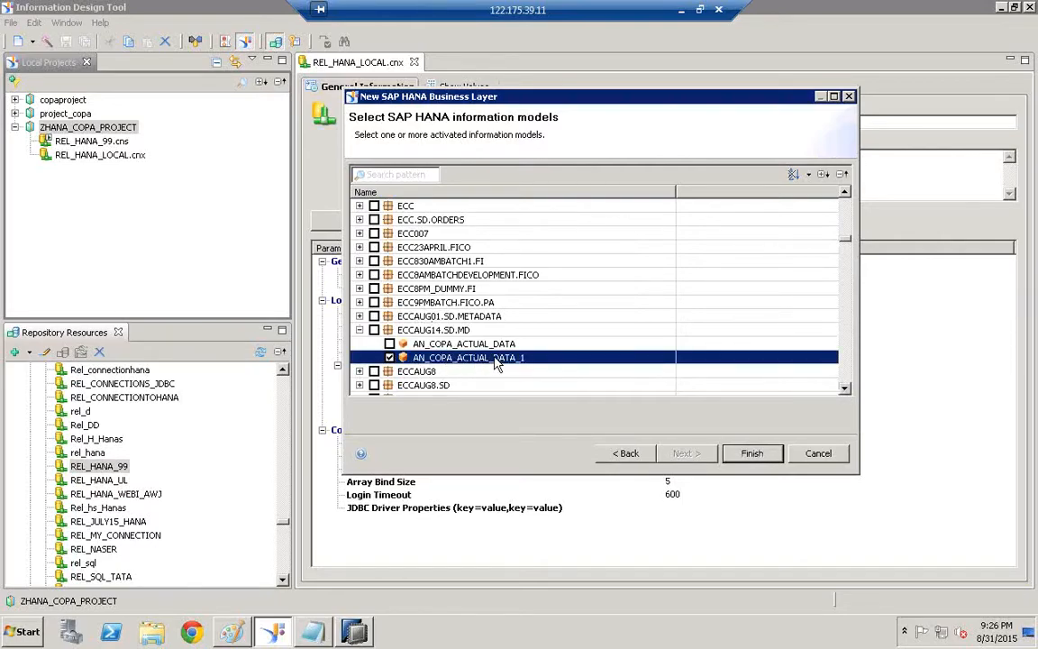
left_click(753, 456)
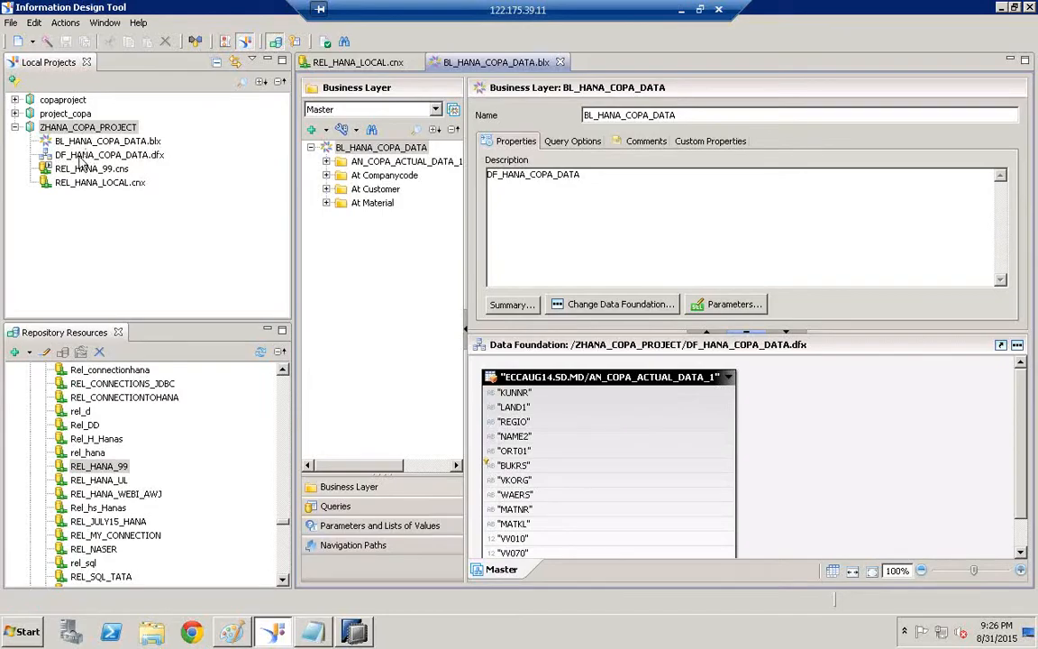
left_click(156, 161)
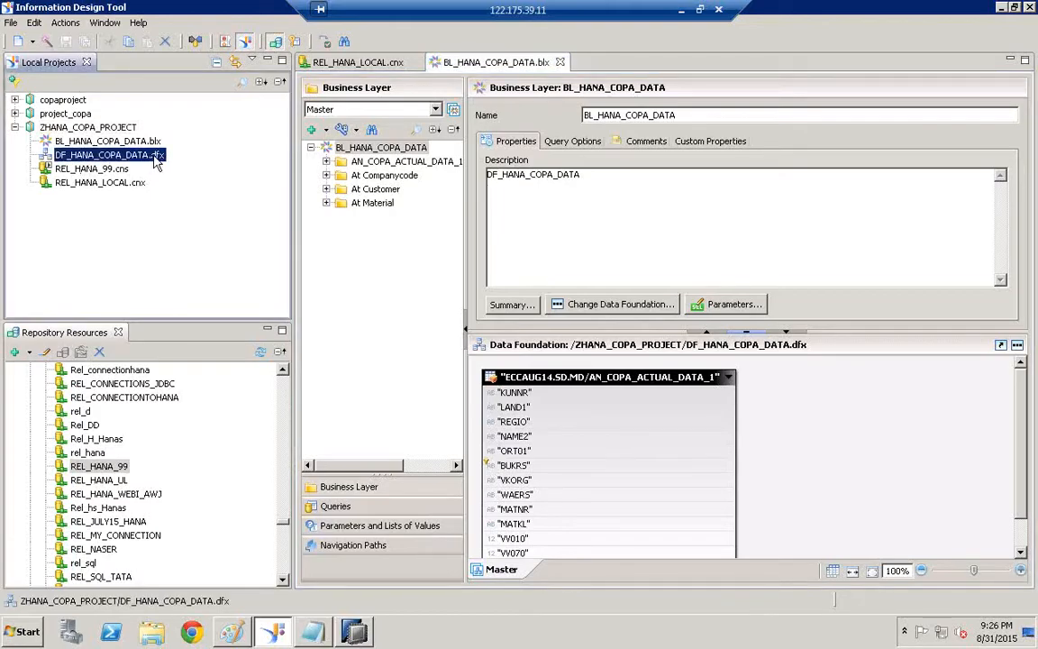
left_click(107, 168)
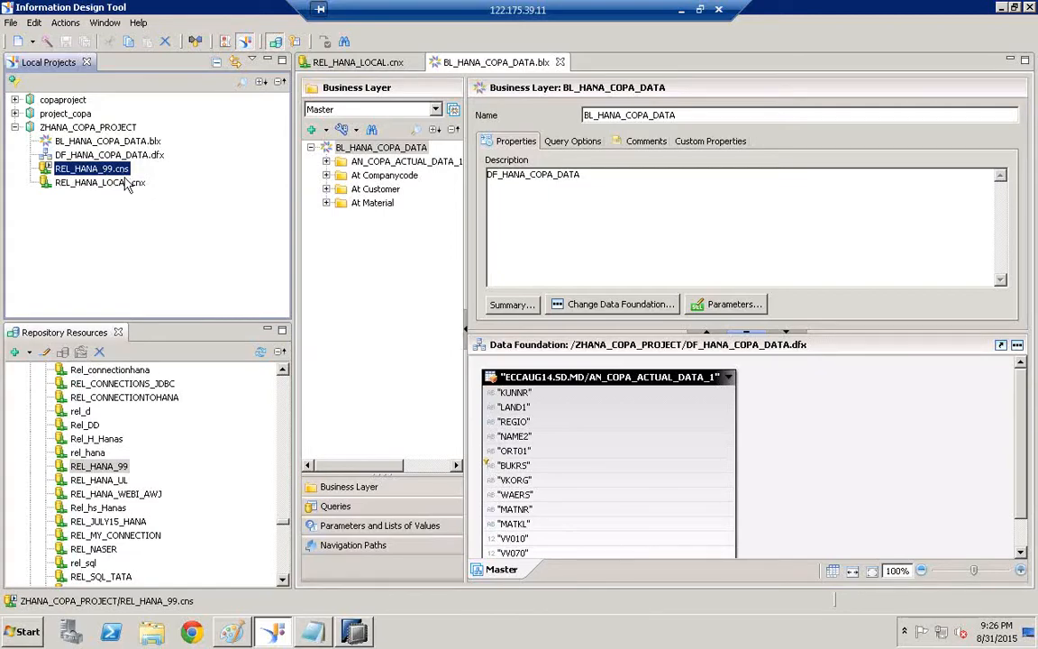
left_click(130, 186)
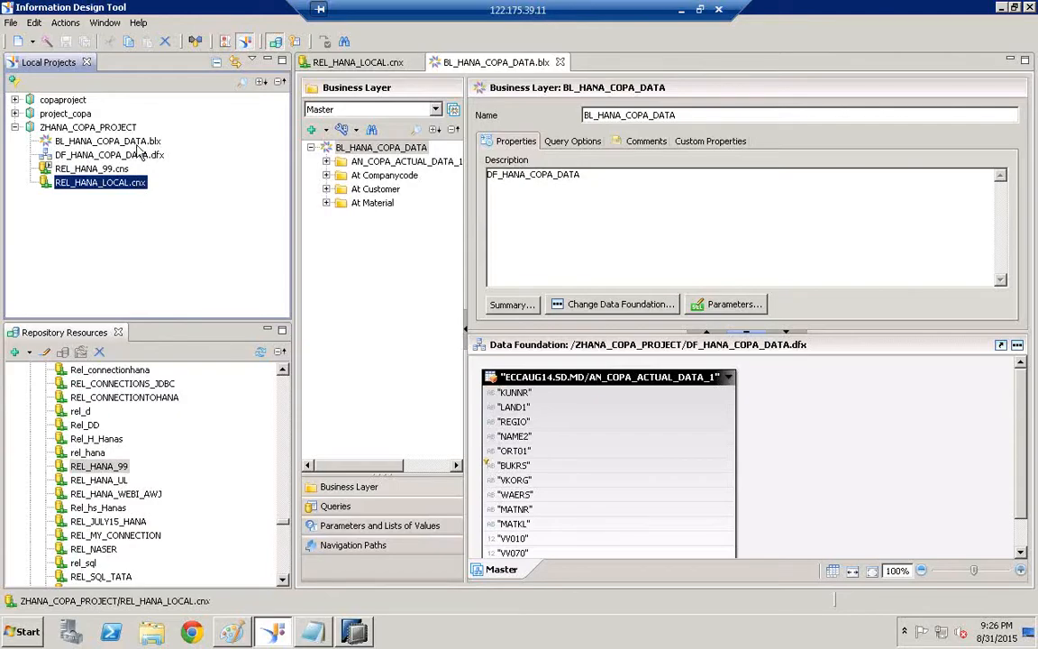
right_click(131, 142)
right_click(100, 145)
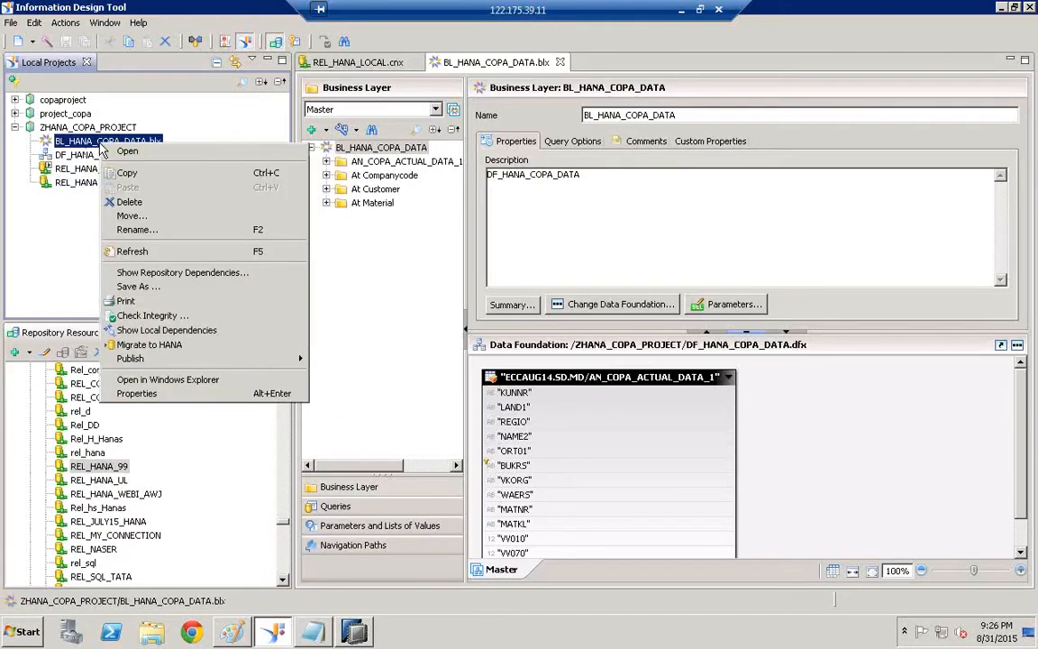
left_click(173, 122)
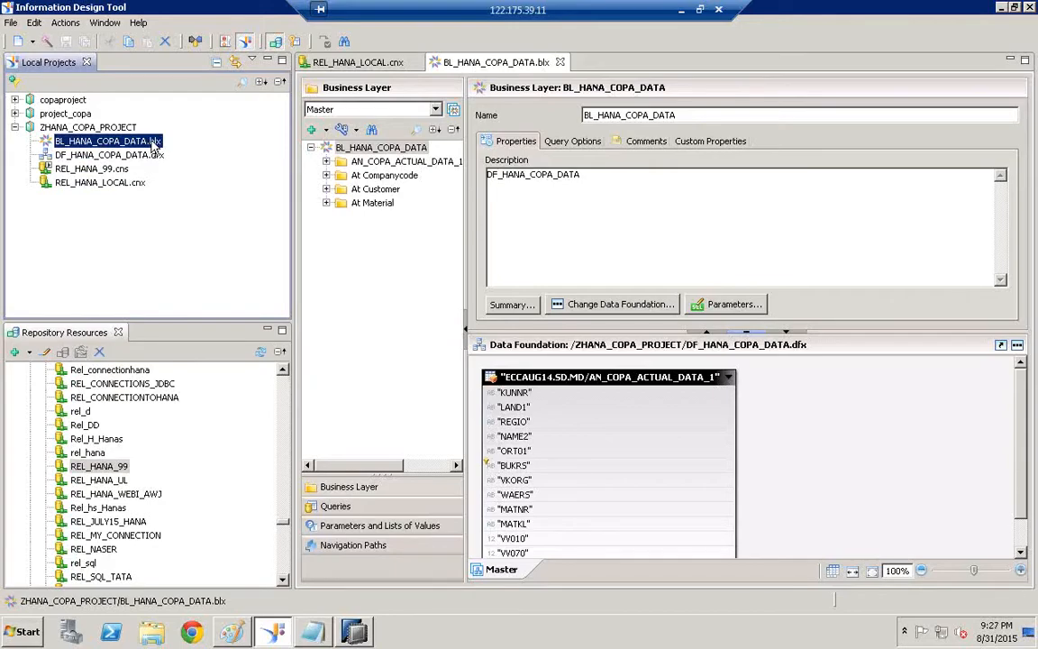
right_click(114, 148)
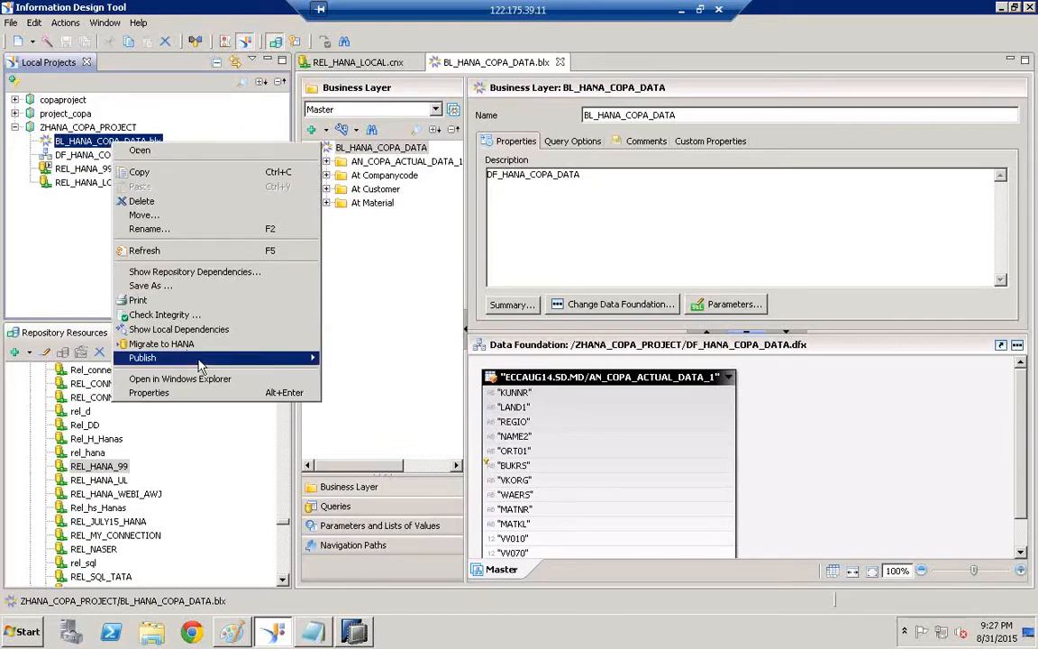
mouse_move(216, 361)
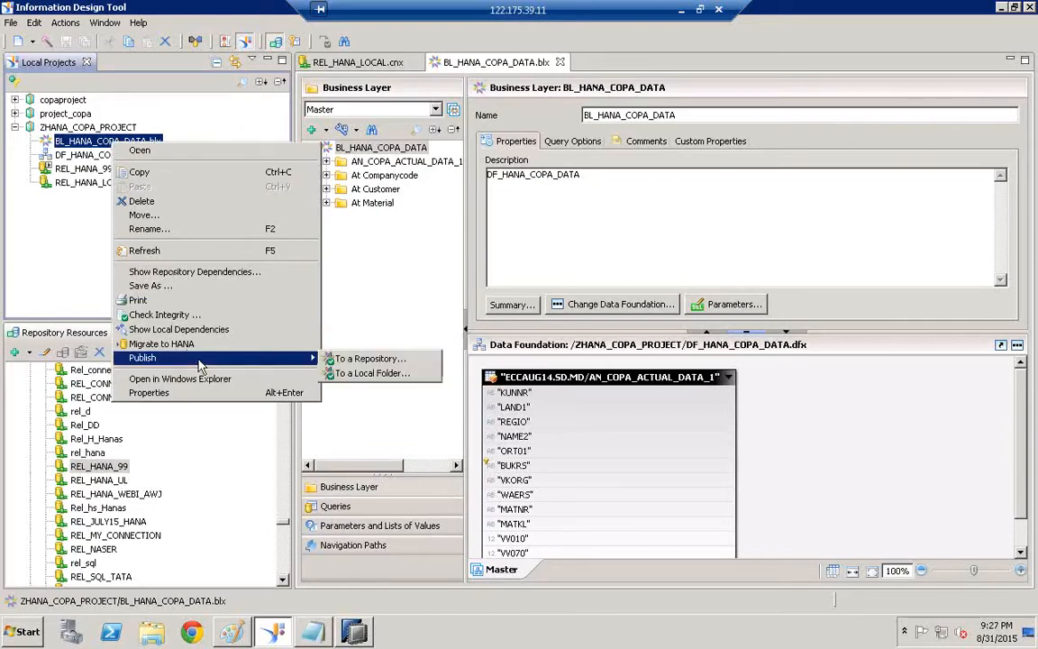
left_click(382, 360)
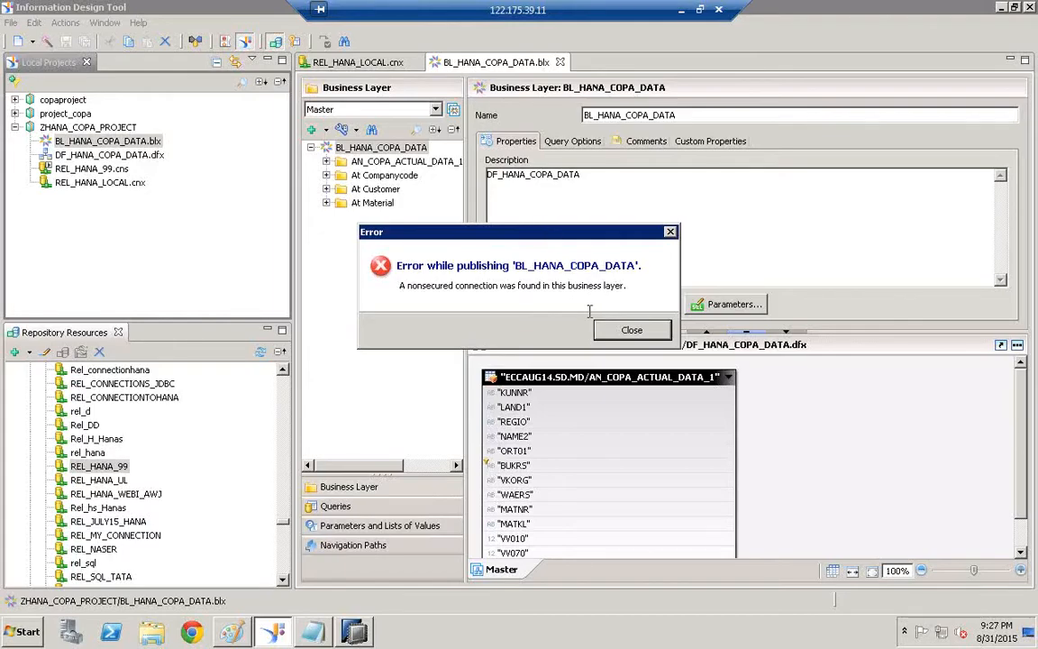
left_click(655, 335)
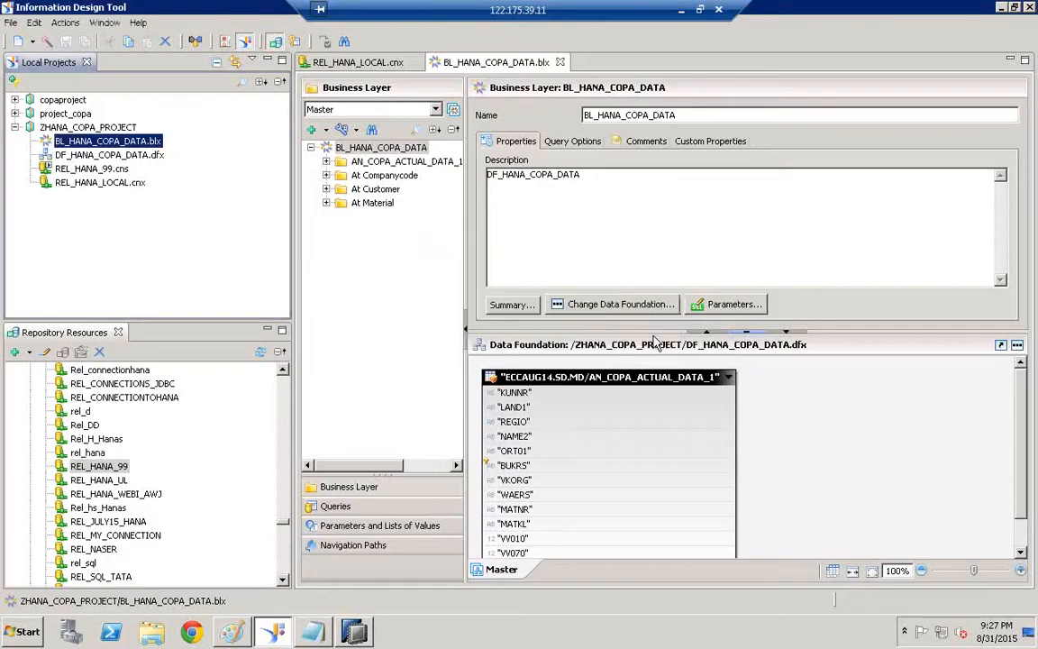
Open the DF_HANA_COPA_DATA data foundation and select its REL_HANA_LOCAL connection
left_click(91, 156)
double_click(91, 157)
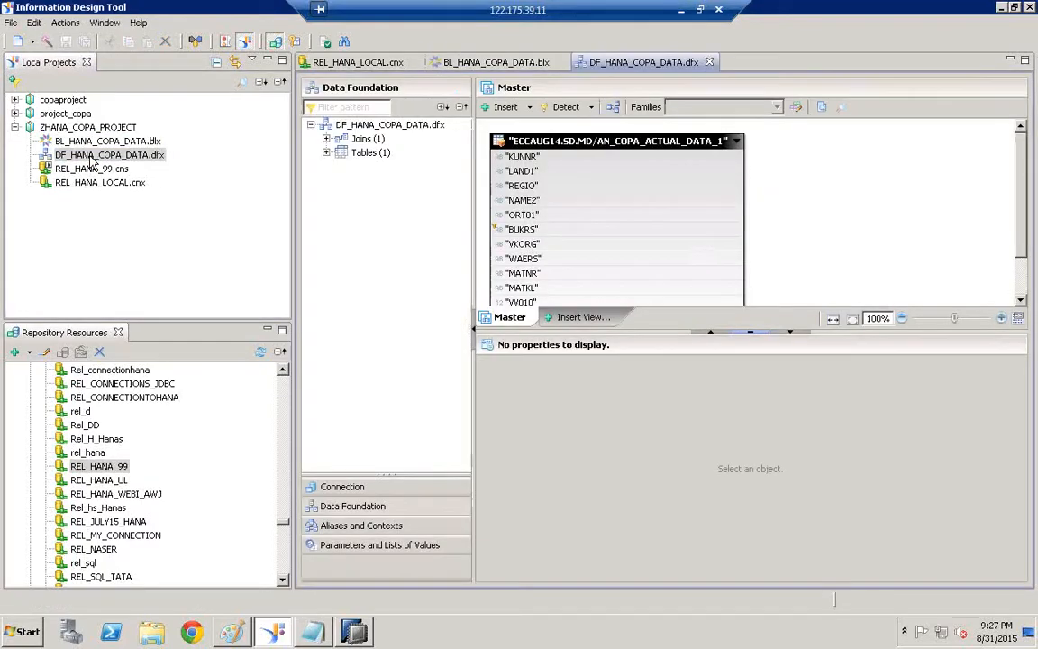
left_click(343, 489)
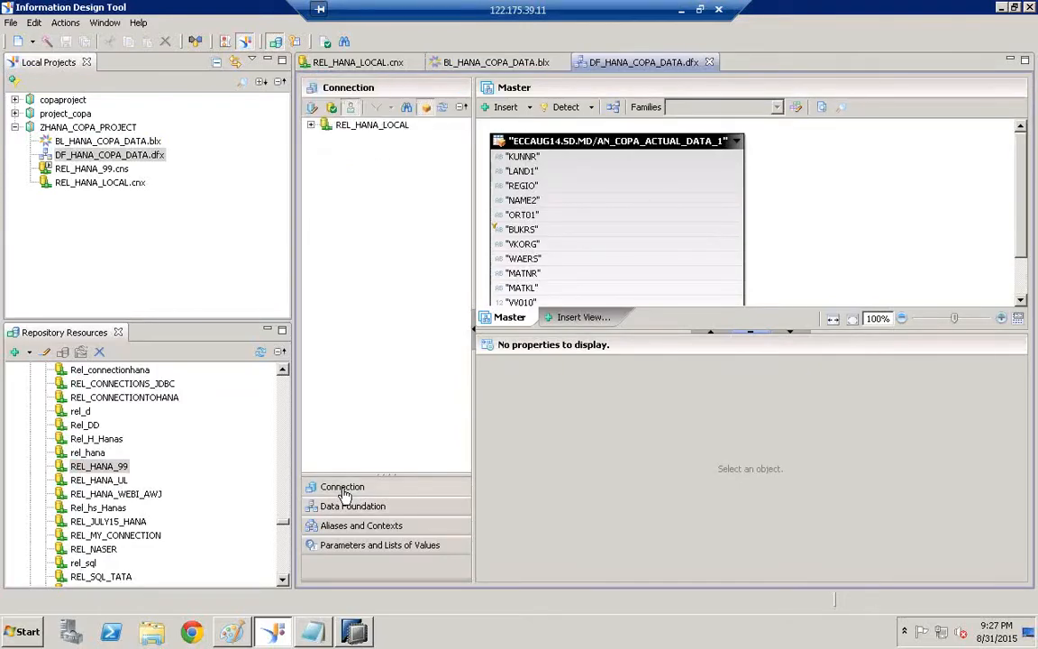
left_click(339, 126)
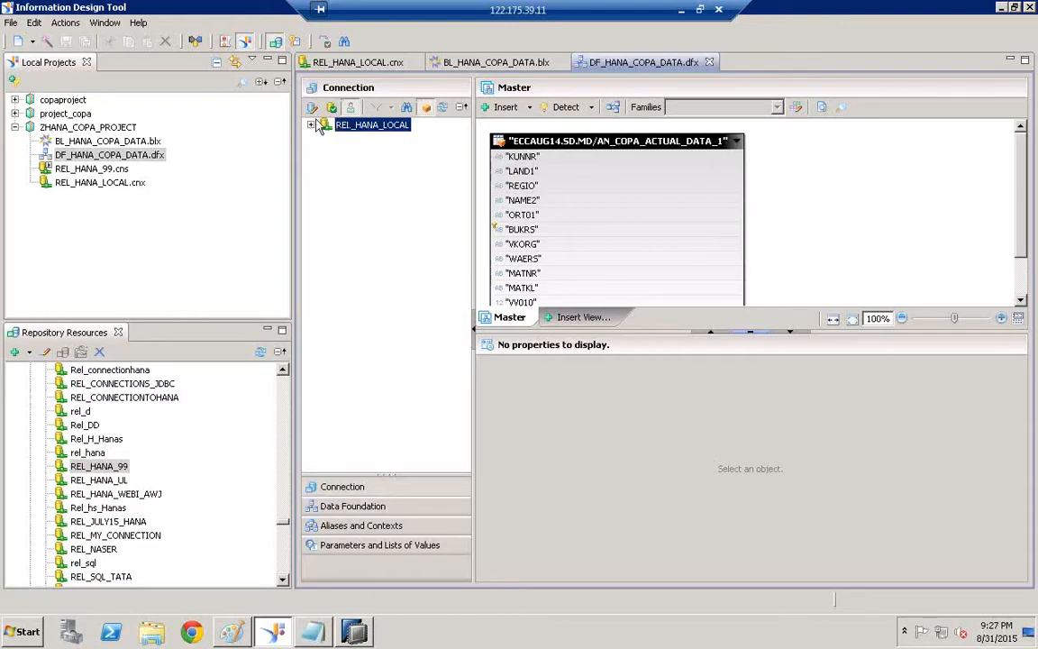
Replace REL_HANA_LOCAL with the secured REL_HANA_99.cns connection and save the data foundation
left_click(313, 109)
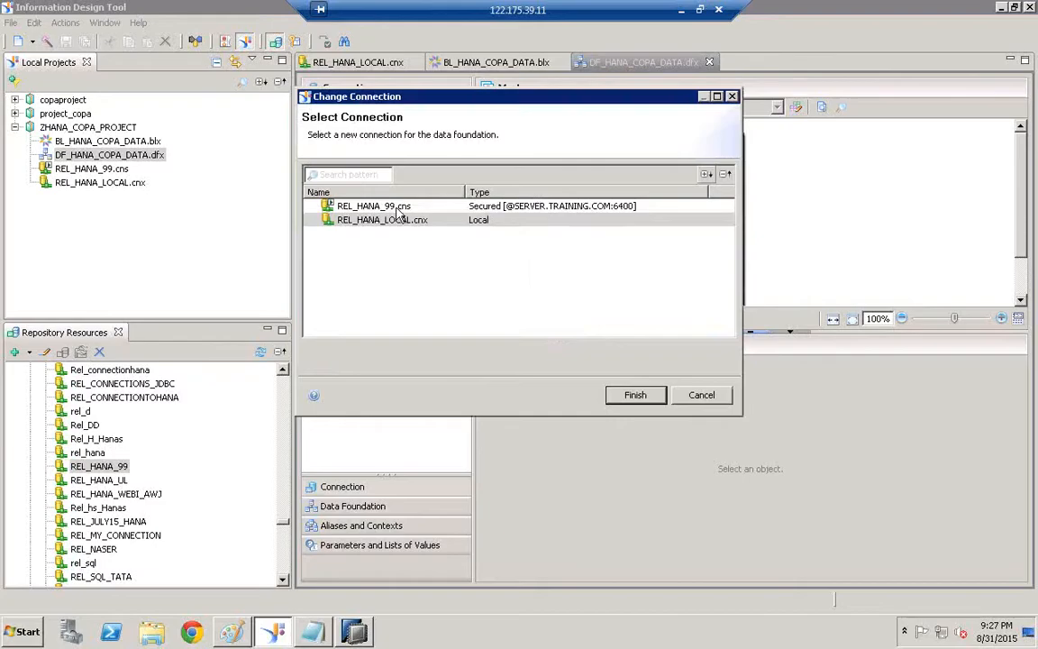
left_click(370, 207)
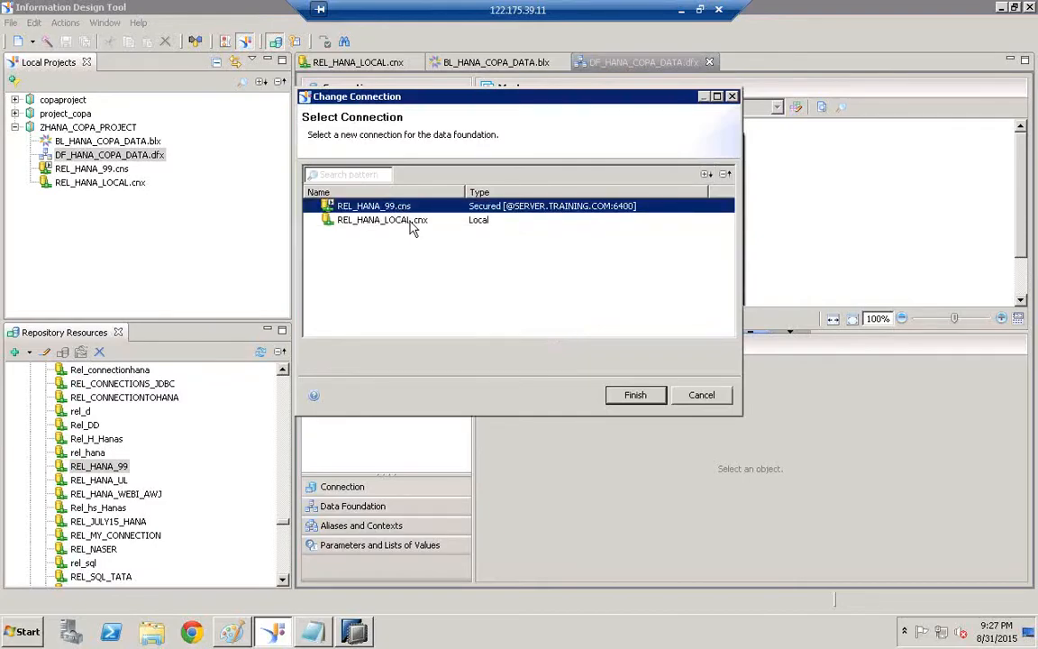
left_click(413, 221)
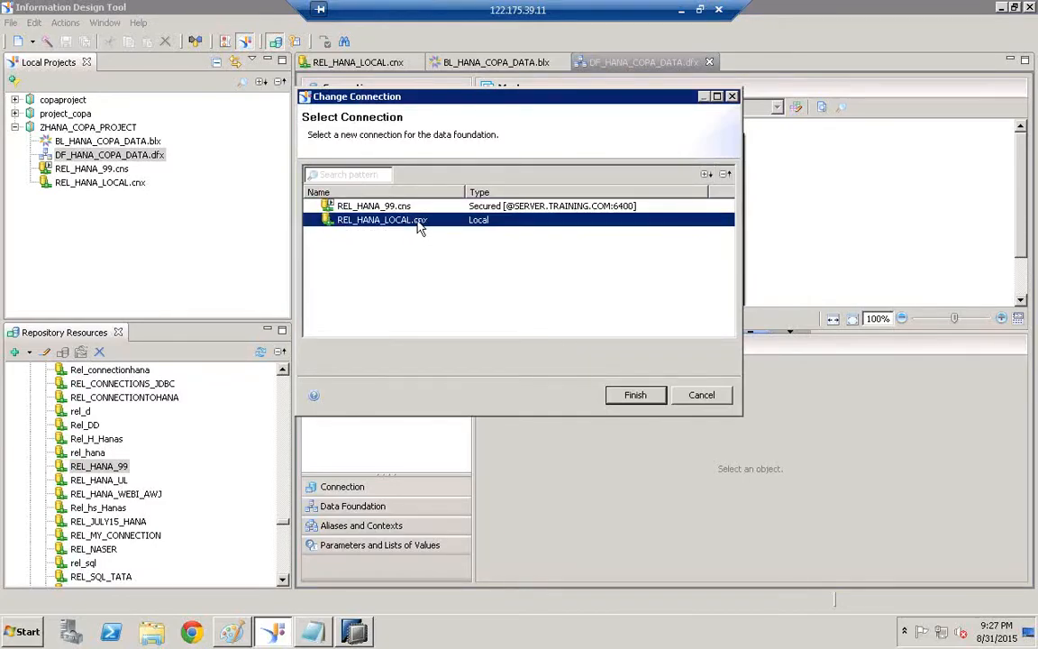
left_click(380, 206)
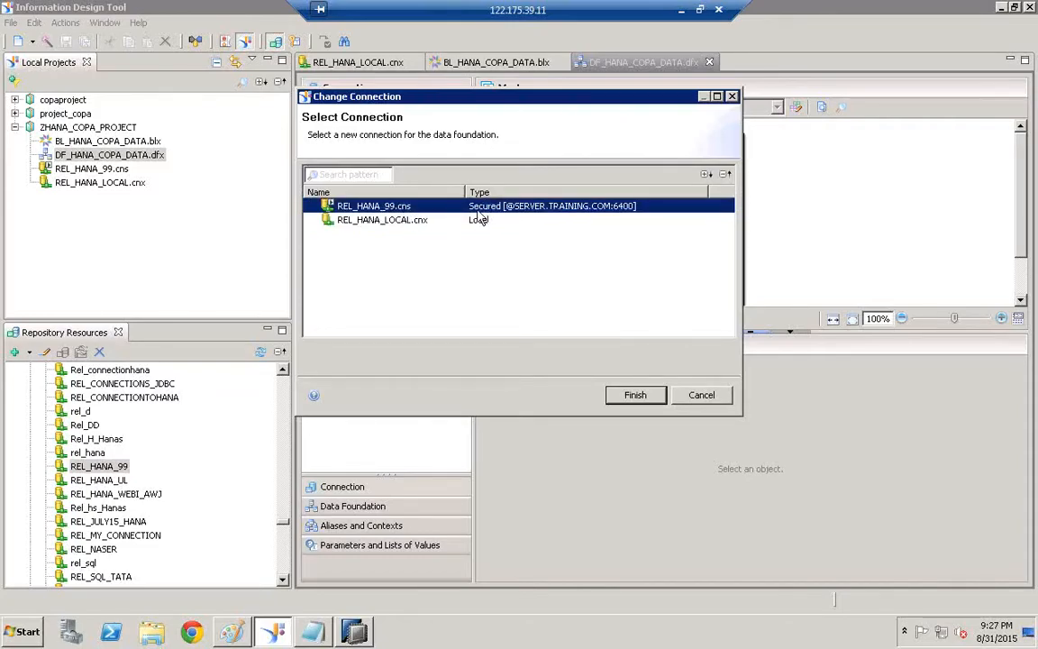
left_click(635, 401)
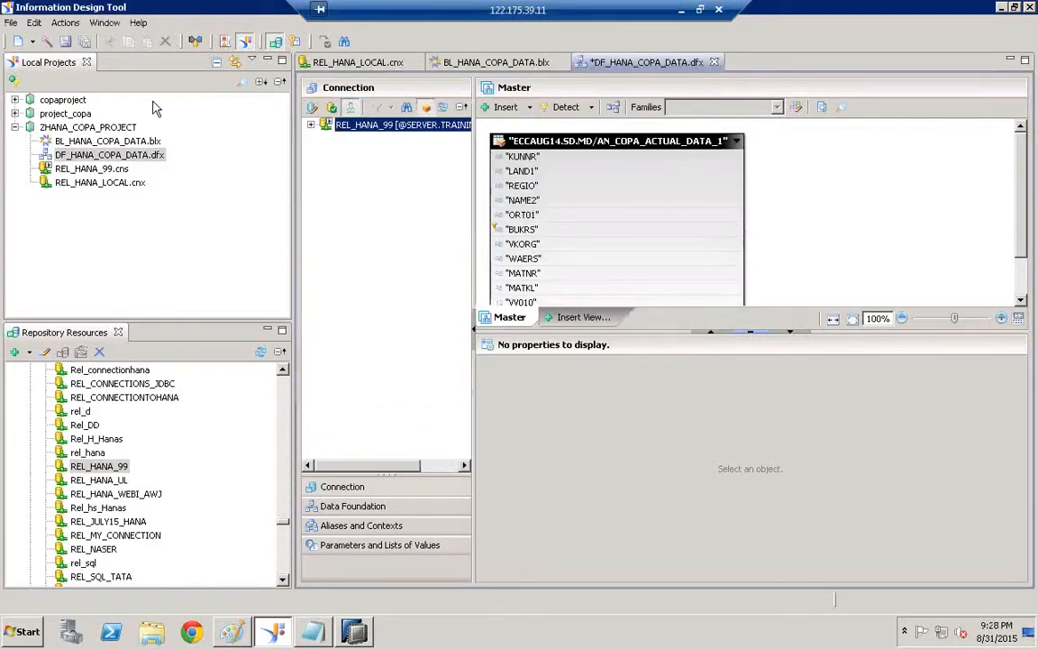
left_click(66, 43)
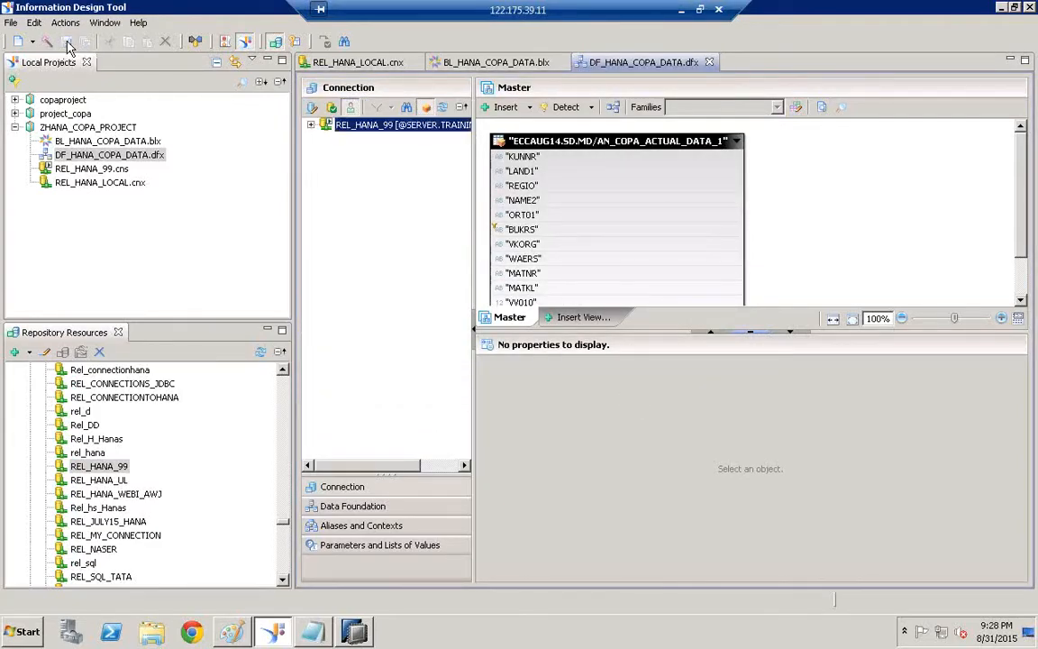
Publish BL_HANA_COPA_DATA.blx to the repository's Universes folder and dismiss the success message
right_click(117, 144)
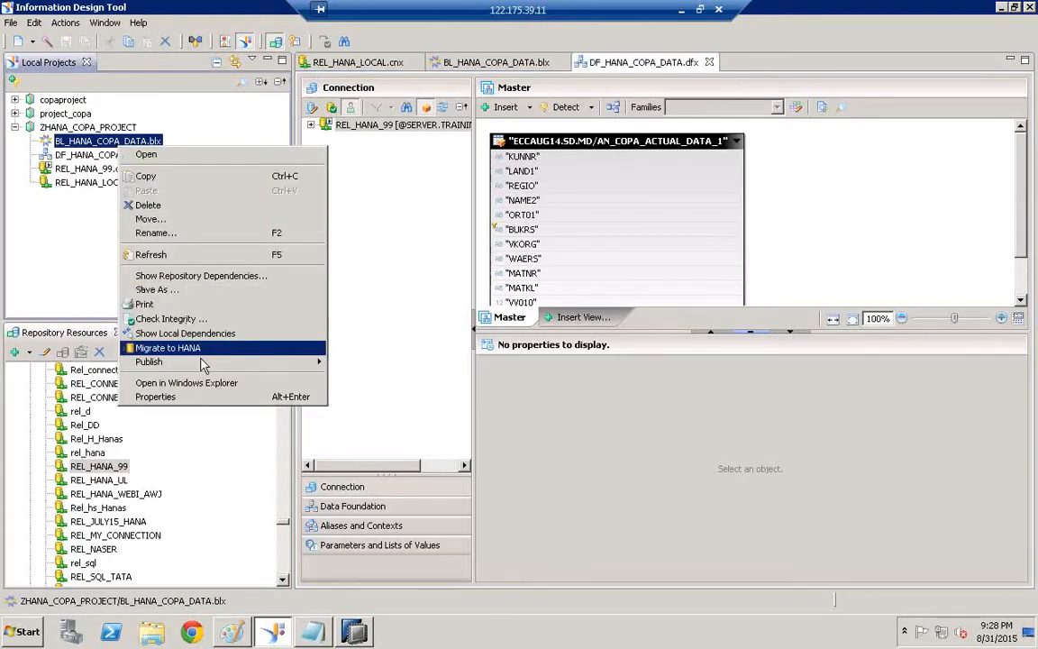
mouse_move(232, 367)
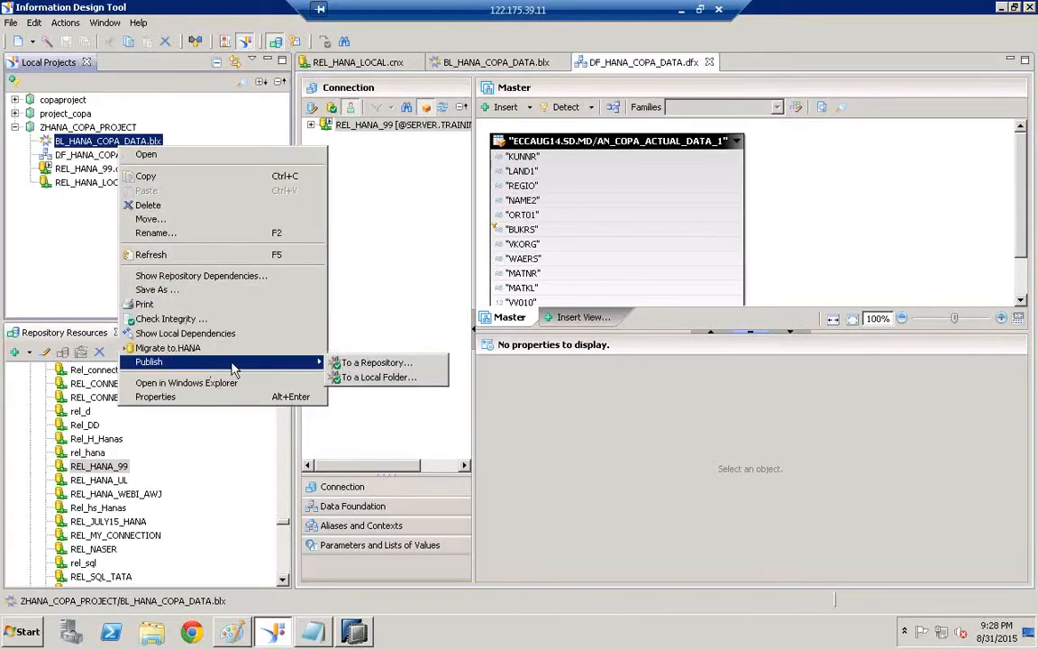
left_click(392, 366)
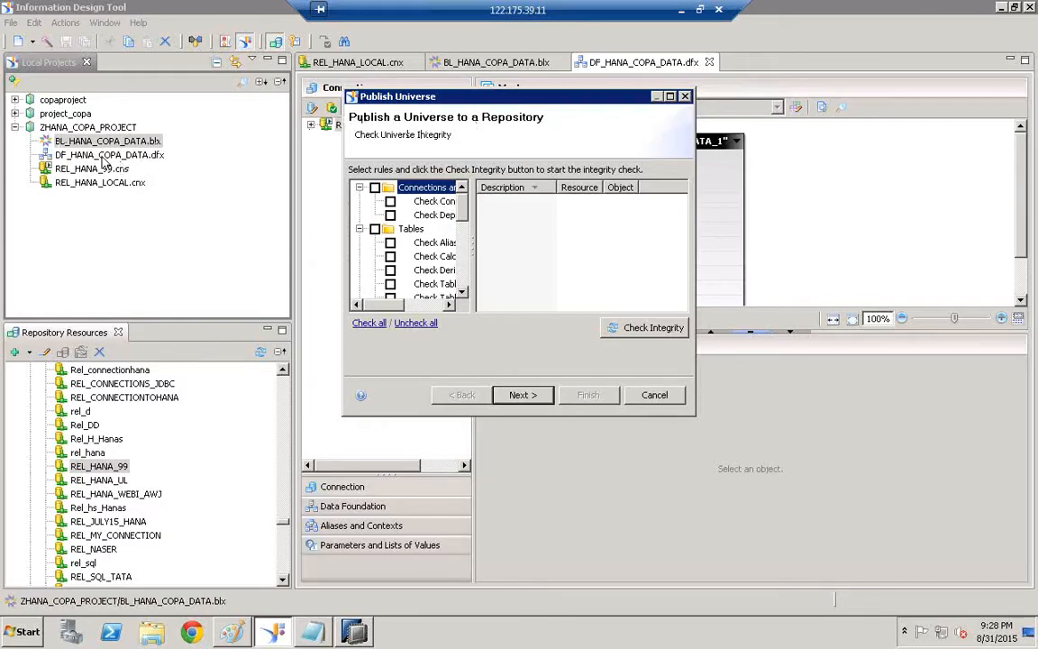
left_click(526, 395)
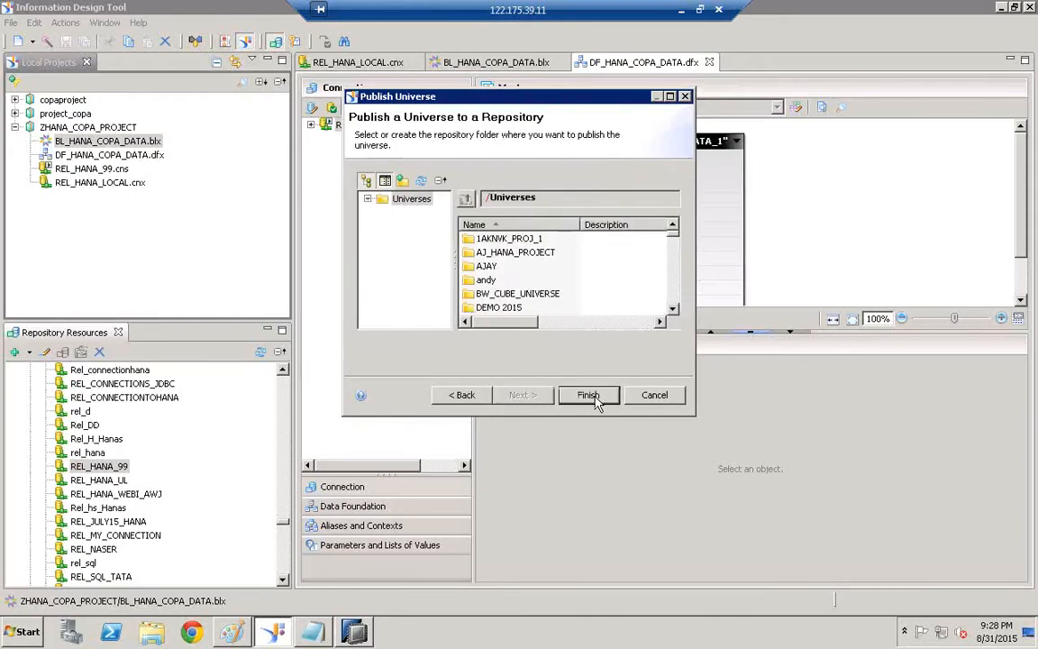
left_click(596, 402)
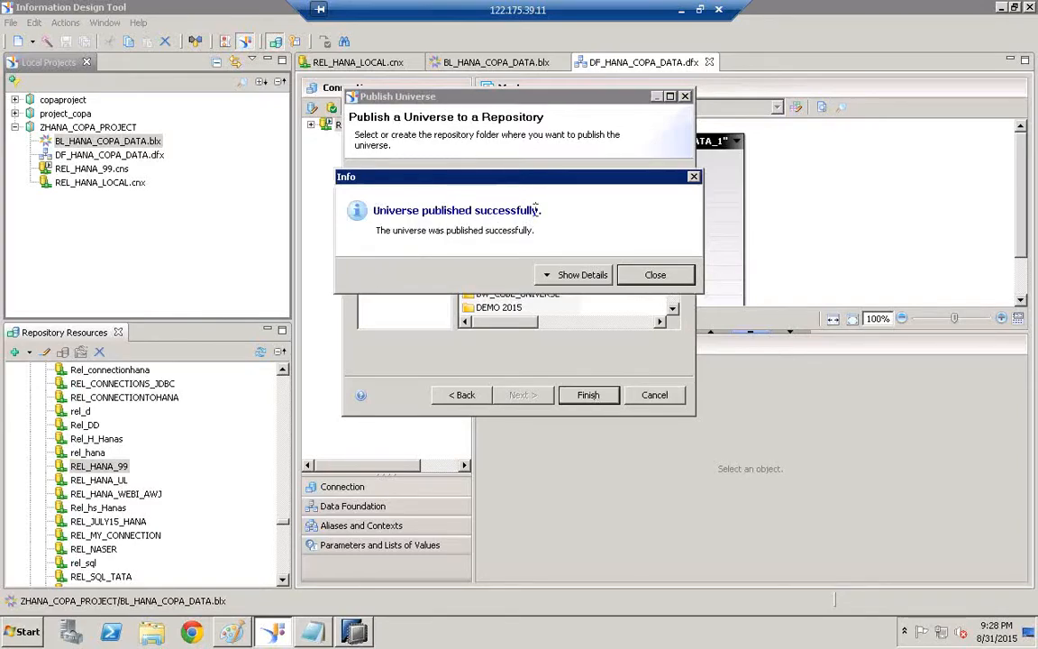
left_click(675, 274)
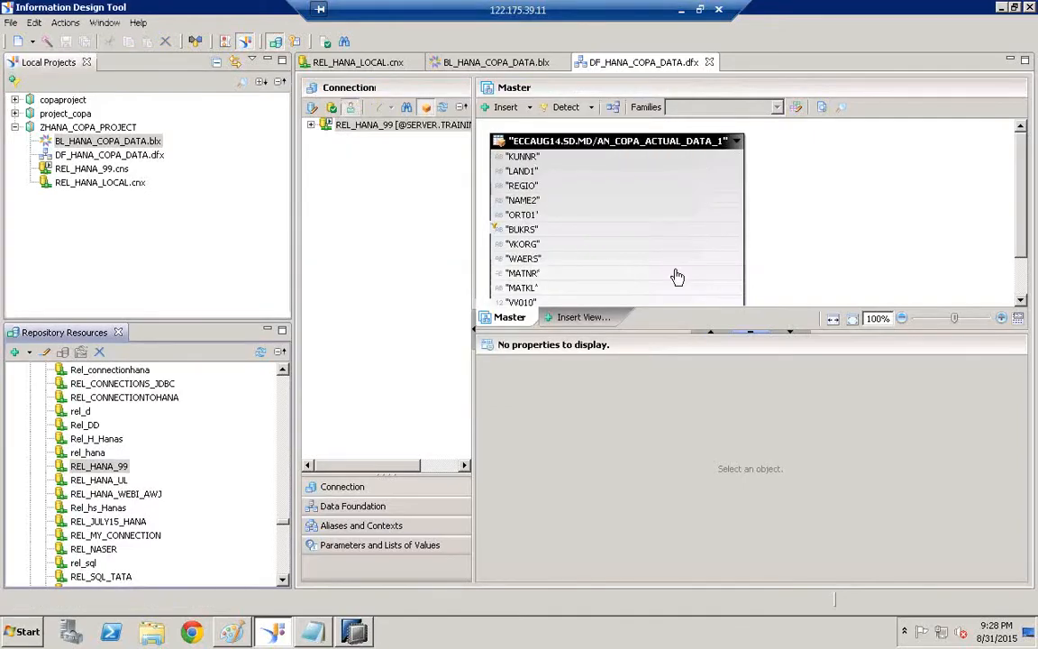
Refresh the Universes folder in Repository Resources
left_click(120, 144)
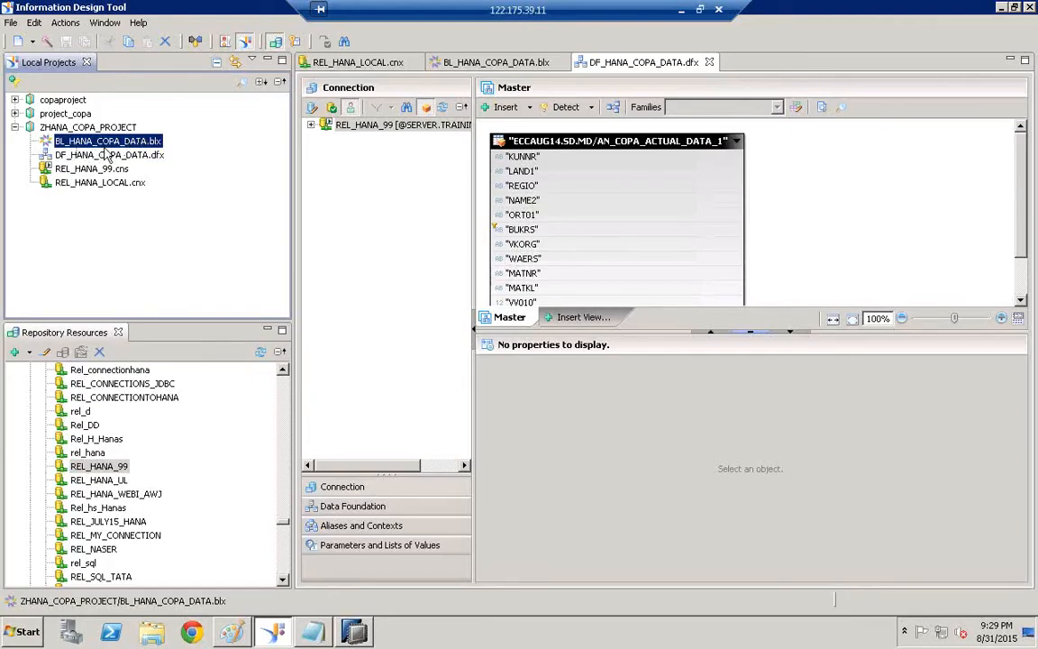
left_click(284, 528)
left_click_drag(285, 522, 281, 370)
left_click(29, 384)
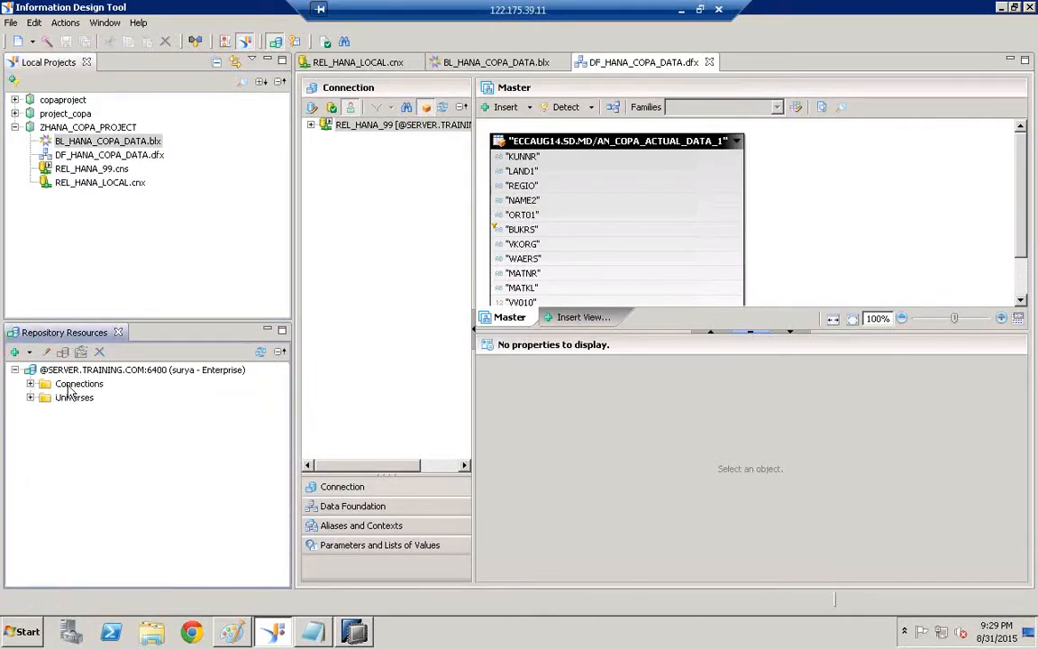
left_click(65, 385)
left_click(71, 399)
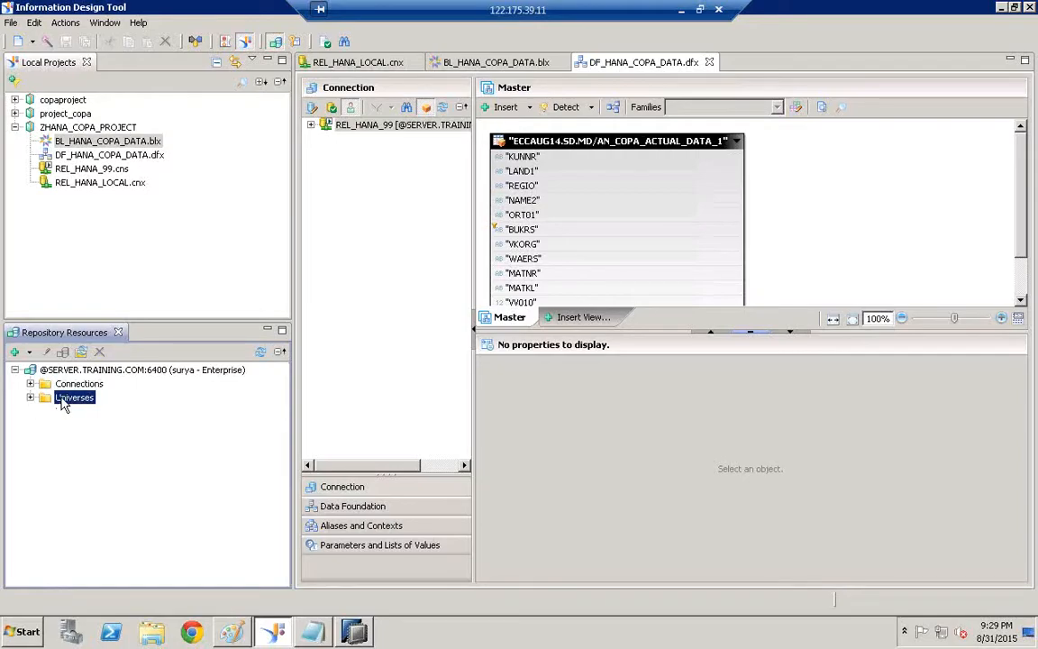
right_click(63, 400)
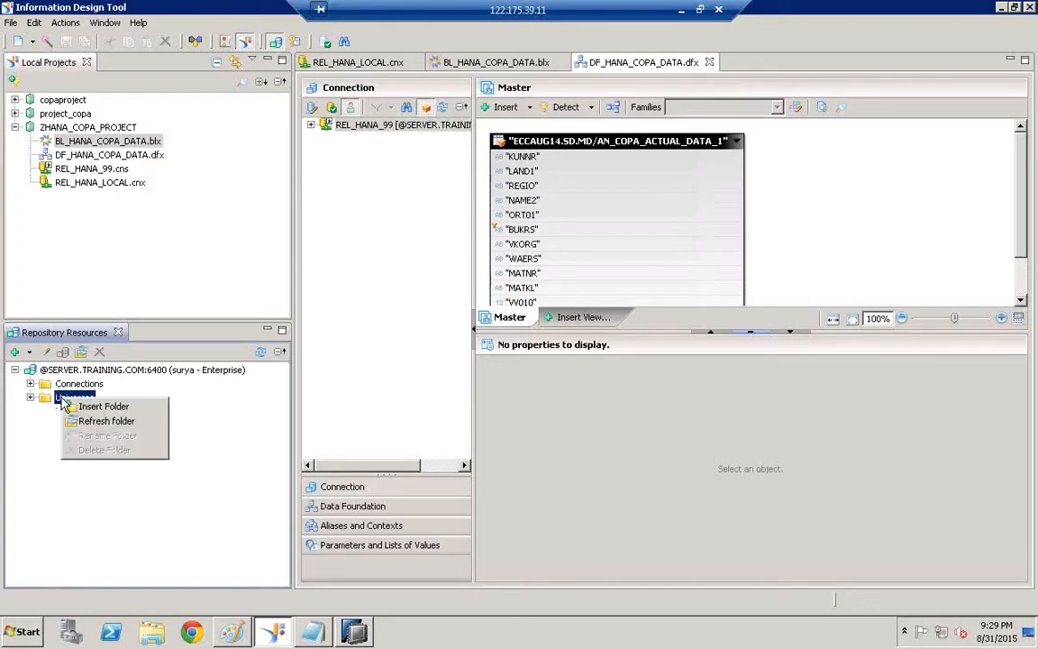
left_click(106, 422)
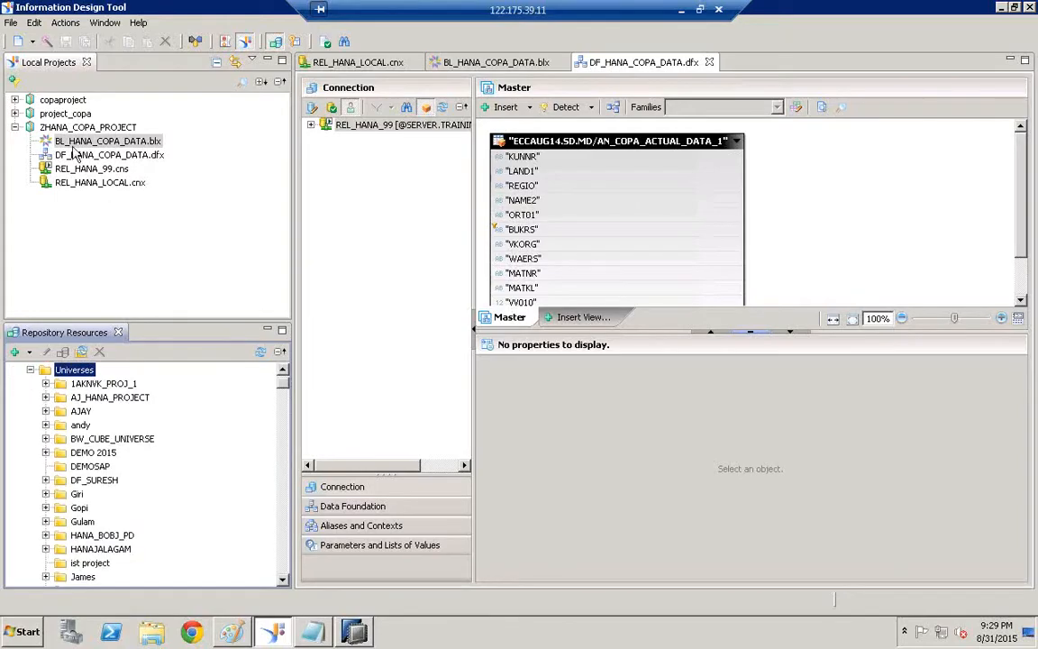
Find and select the published BL_HANA_COPA_DATA.unx in the universes list
left_click(93, 484)
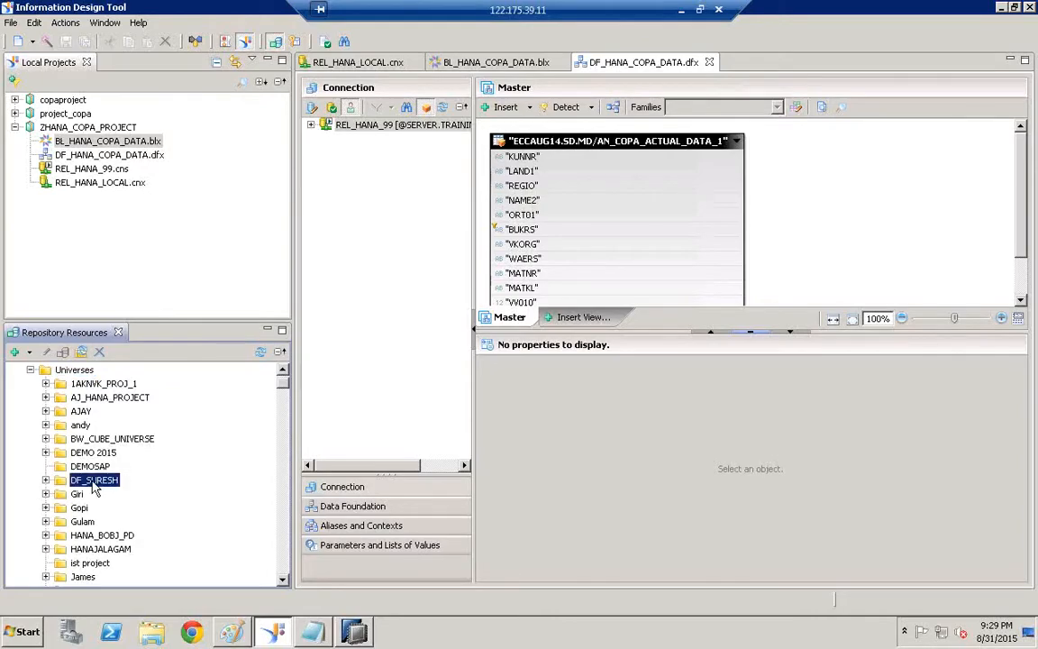
key("b")
key("l")
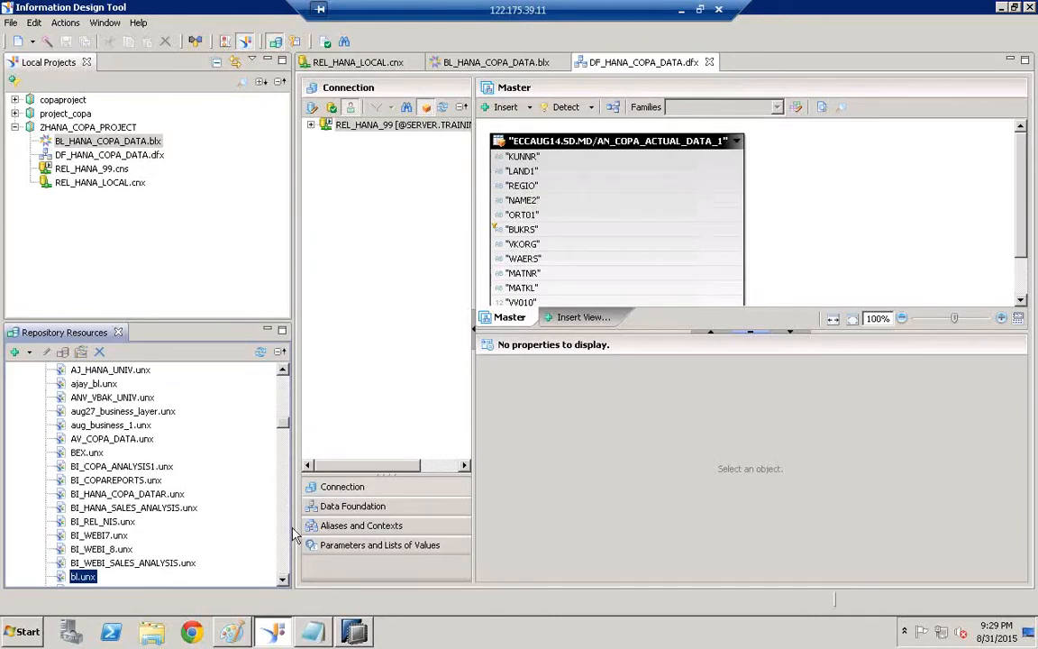
scroll(284, 581, "down", 5)
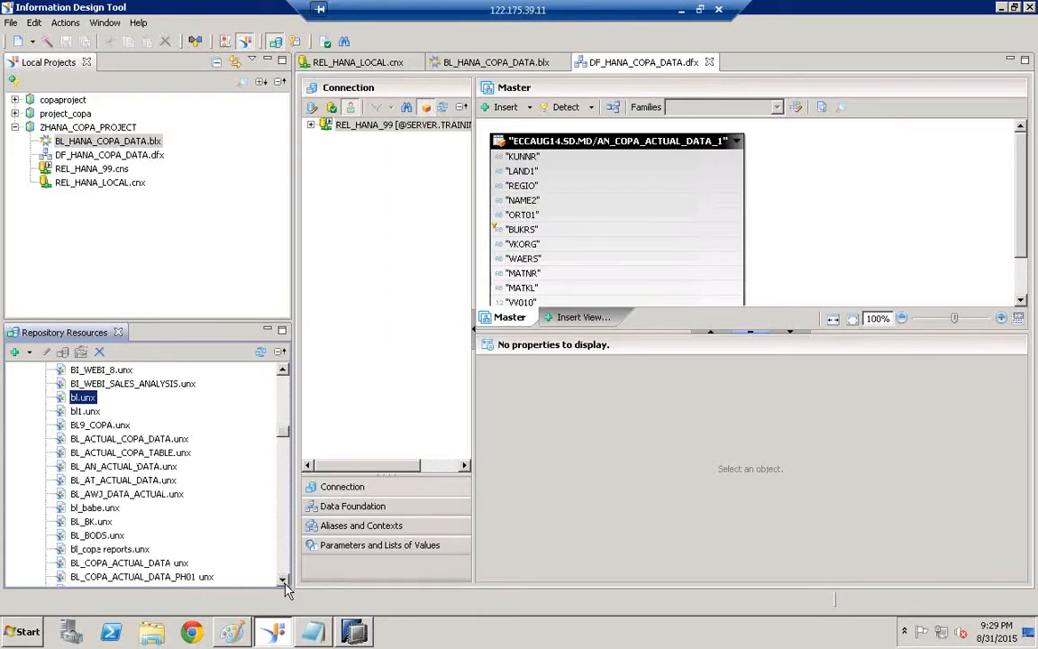
scroll(285, 586, "down", 10)
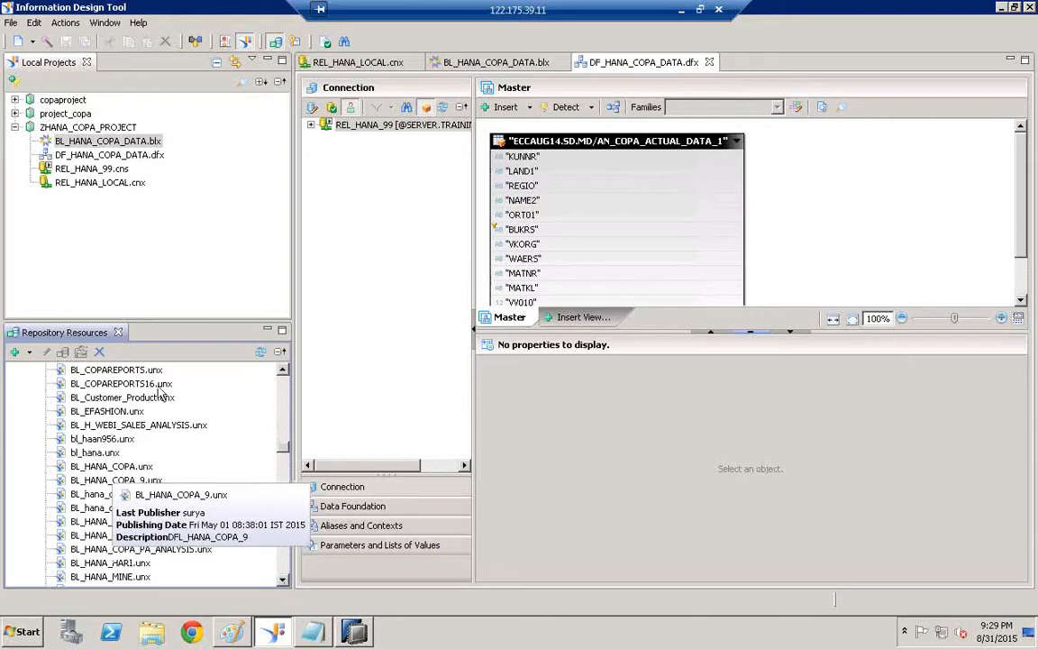
left_click(89, 522)
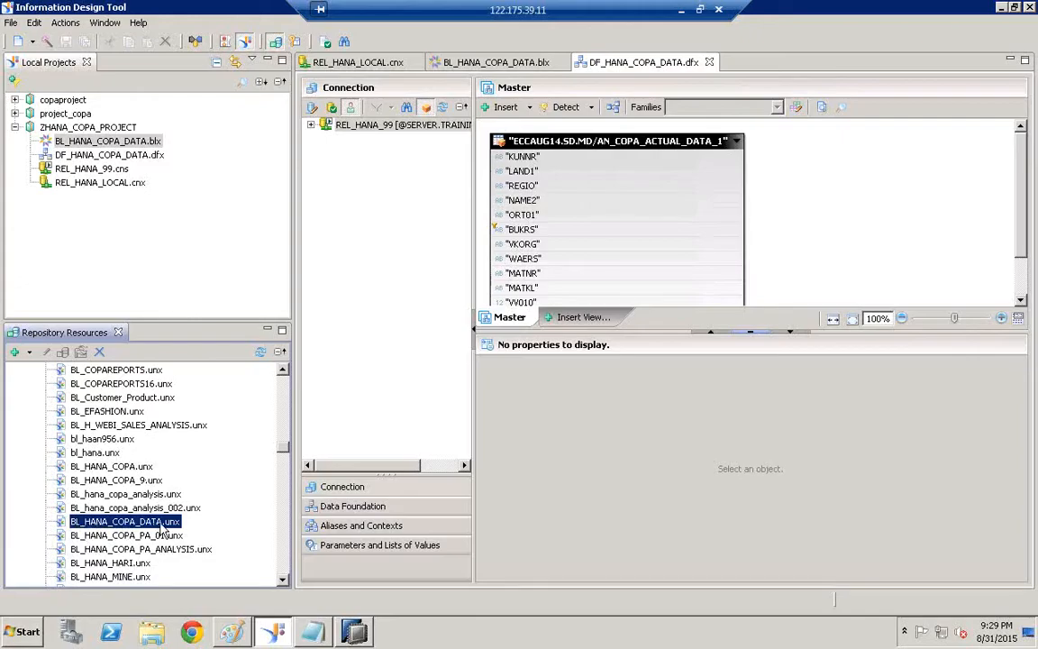
left_click(63, 140)
left_click(153, 523)
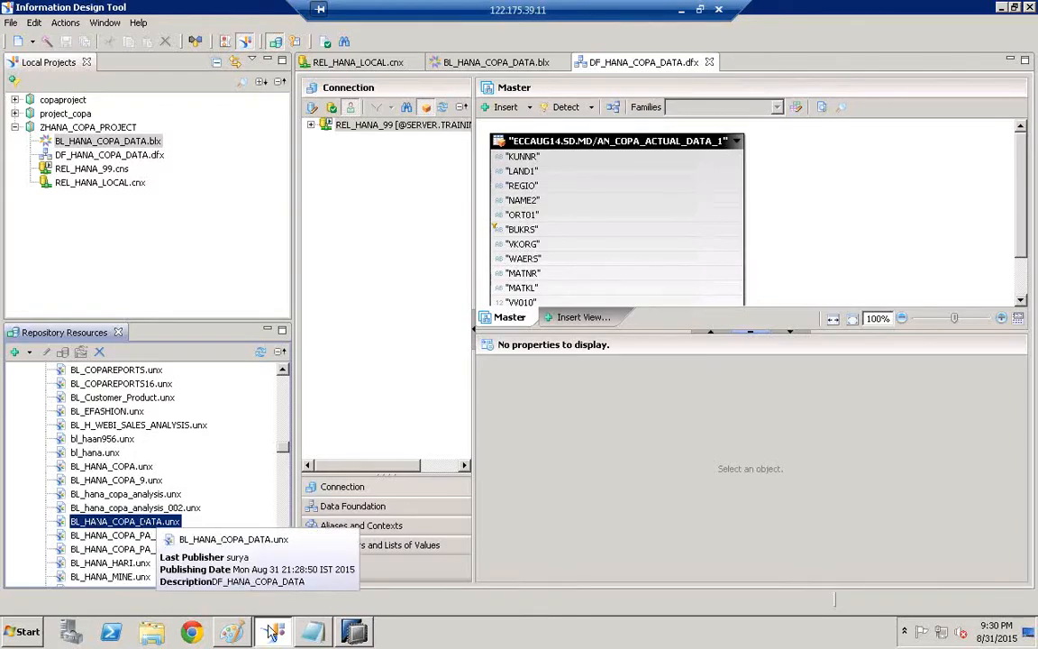
In Paint, draw a pencil circle around UNIVERSE on the architecture diagram
left_click(232, 632)
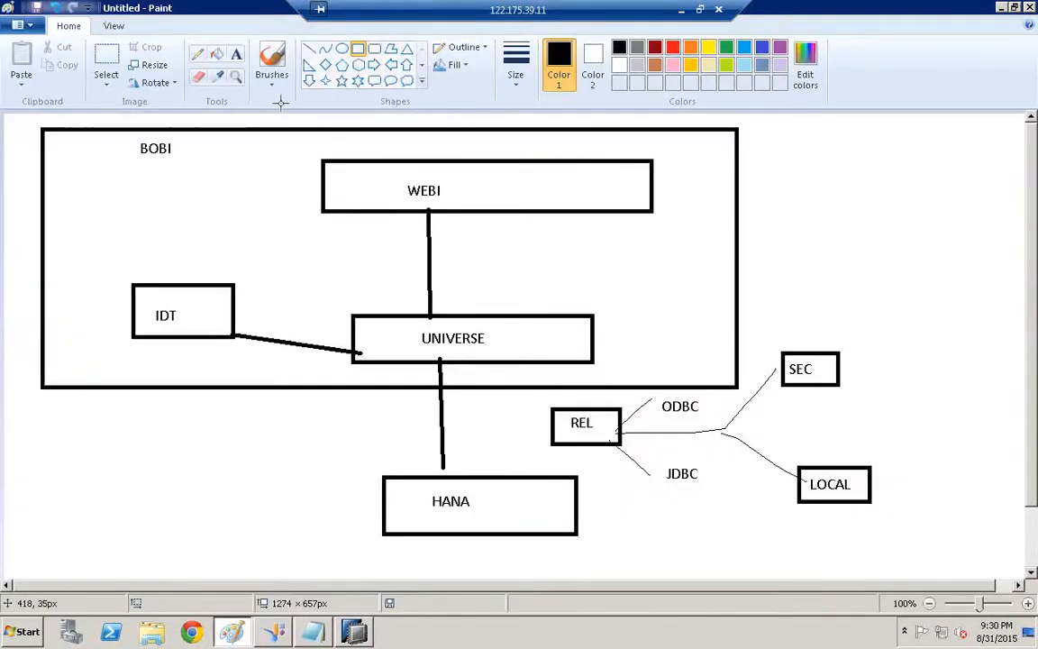
left_click(198, 53)
mouse_move(424, 317)
left_mouse_down()
mouse_move(420, 308)
mouse_move(491, 350)
mouse_move(422, 343)
left_mouse_up()
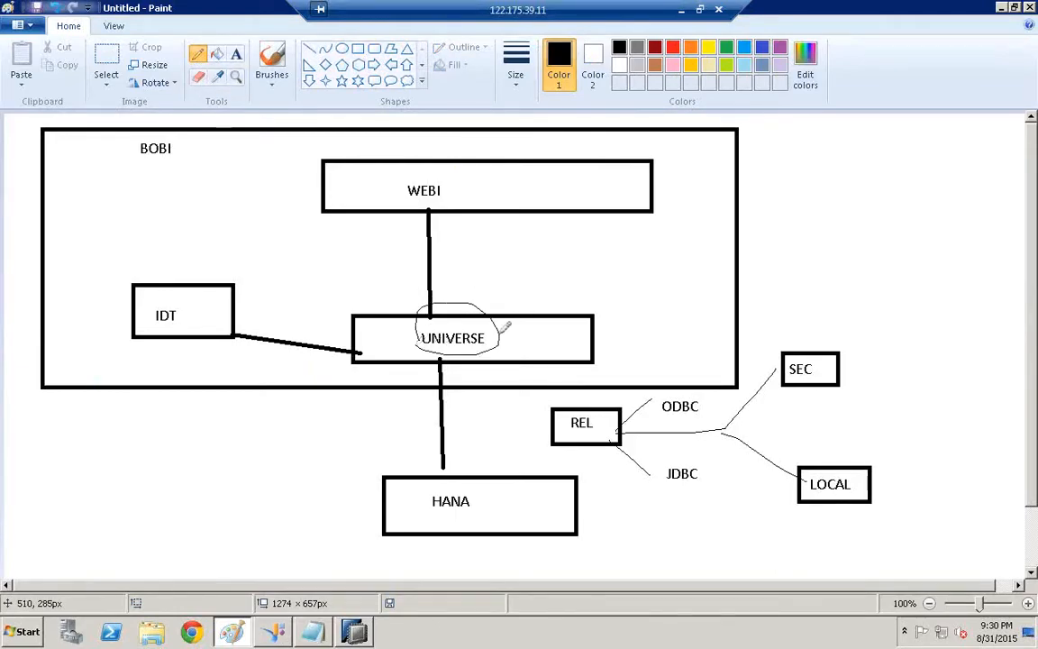
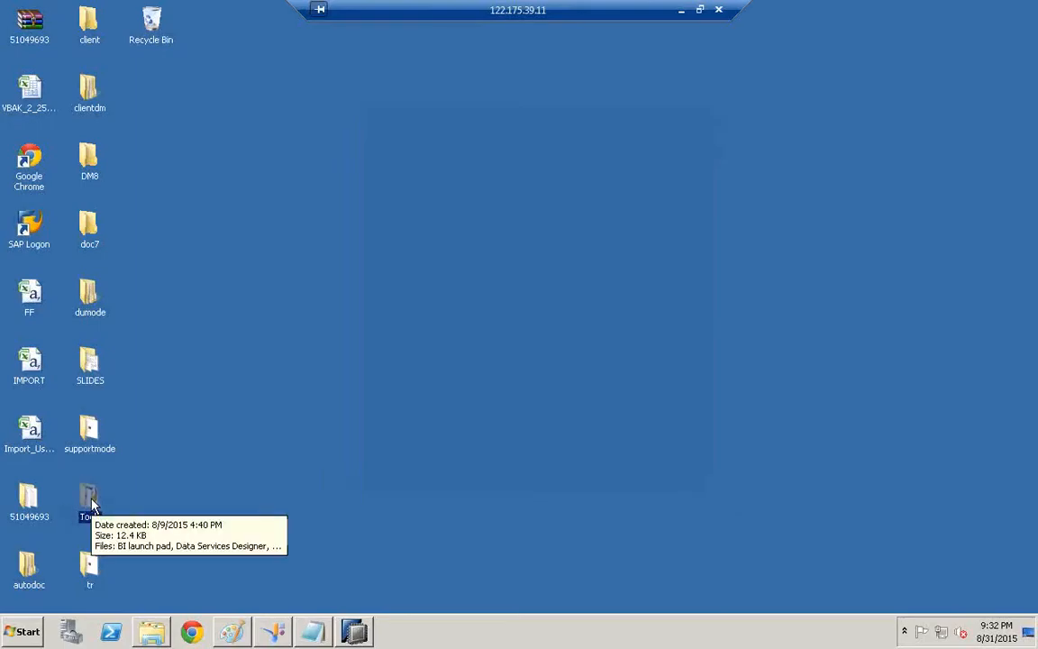
Open the Tools desktop folder full-screen and launch the BI launch pad shortcut
double_click(90, 501)
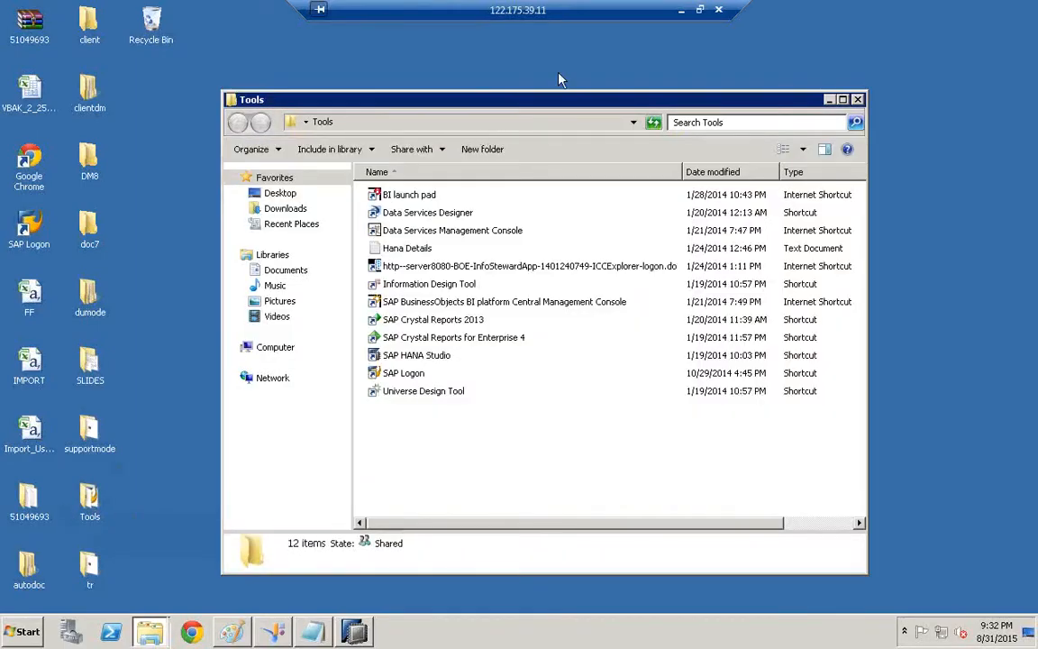
double_click(552, 102)
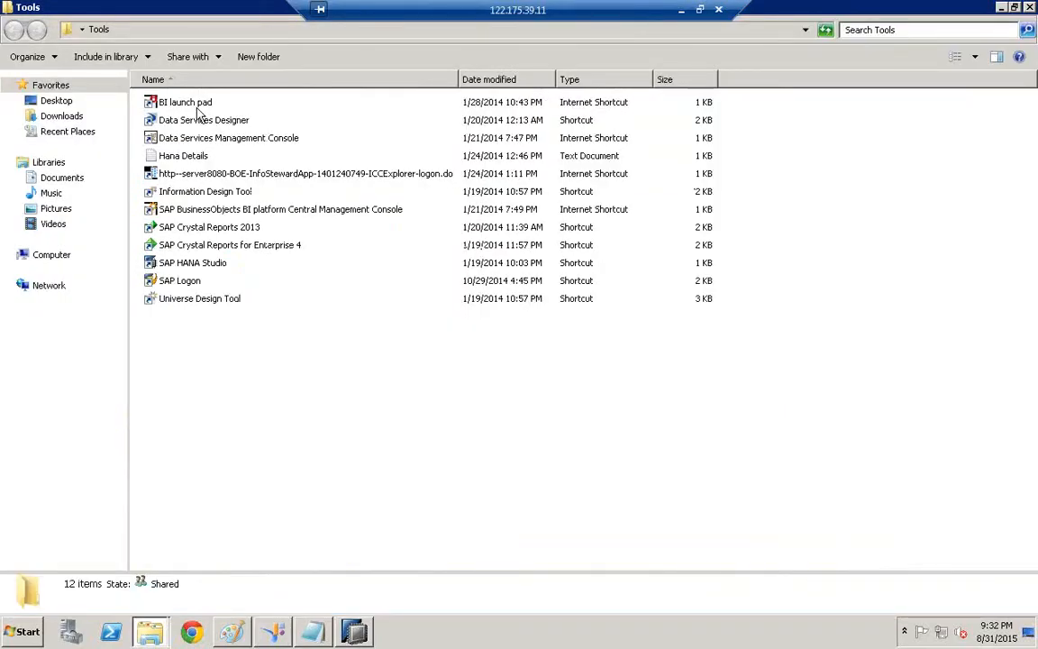
left_click(197, 107)
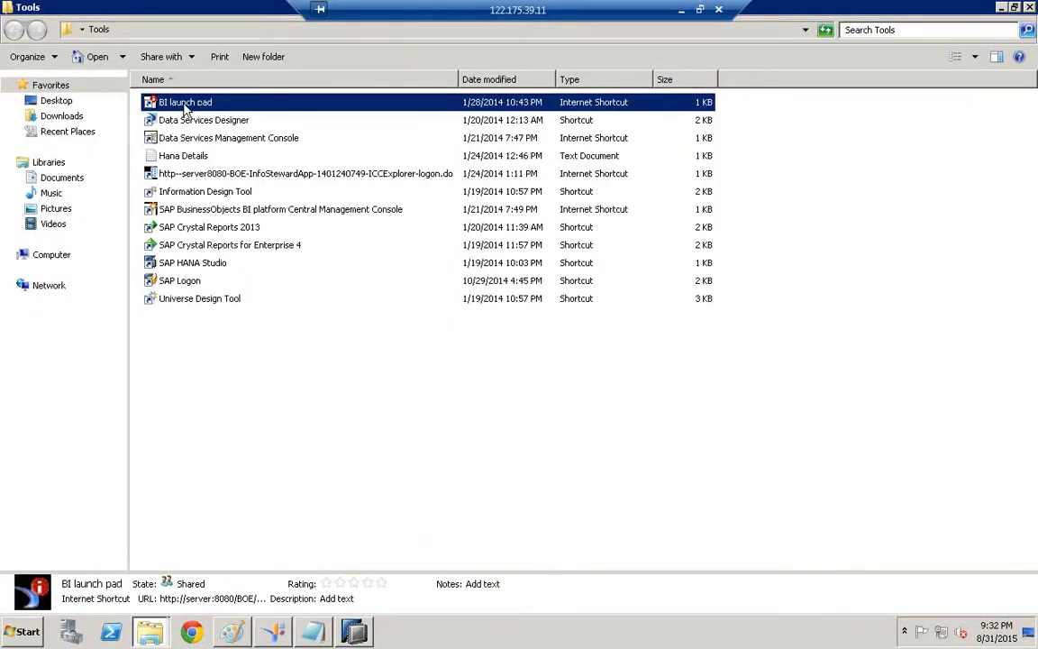
double_click(187, 107)
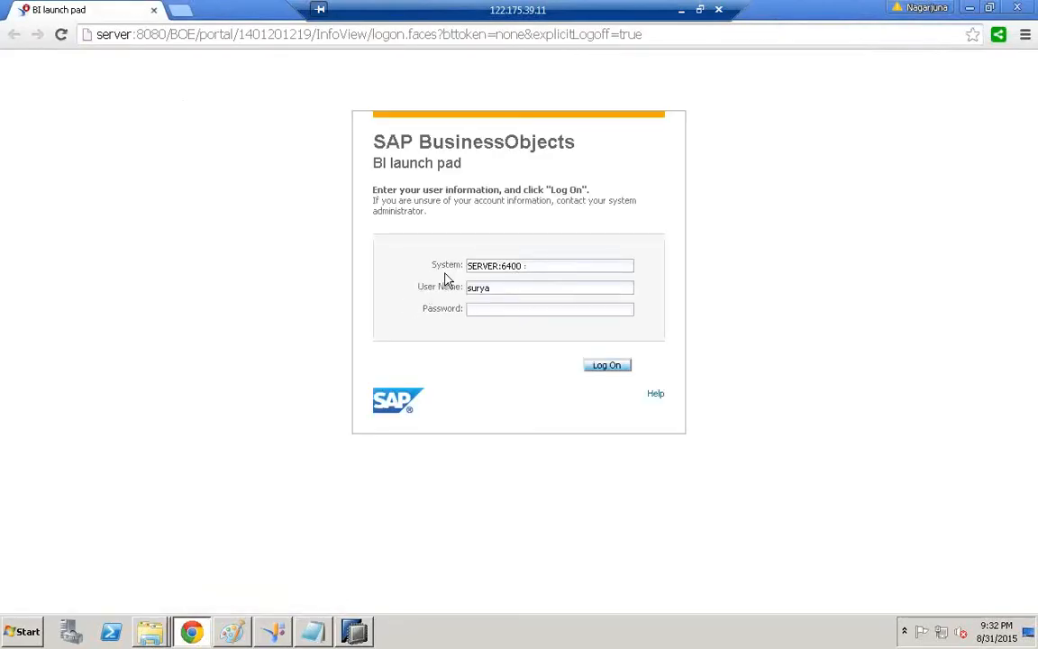
Enter the account password on the BI launch pad logon page and log on
left_click(486, 308)
type("•••••••••")
left_click(607, 365)
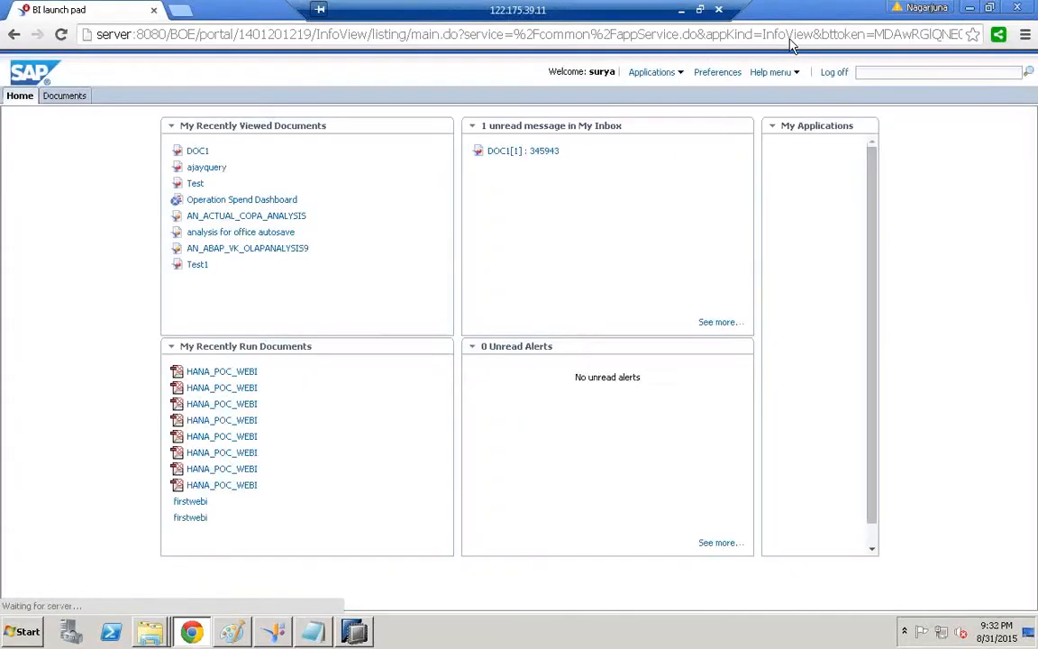
Launch Web Intelligence from the Applications menu, refresh the desktop, and restore the browser
left_click(681, 74)
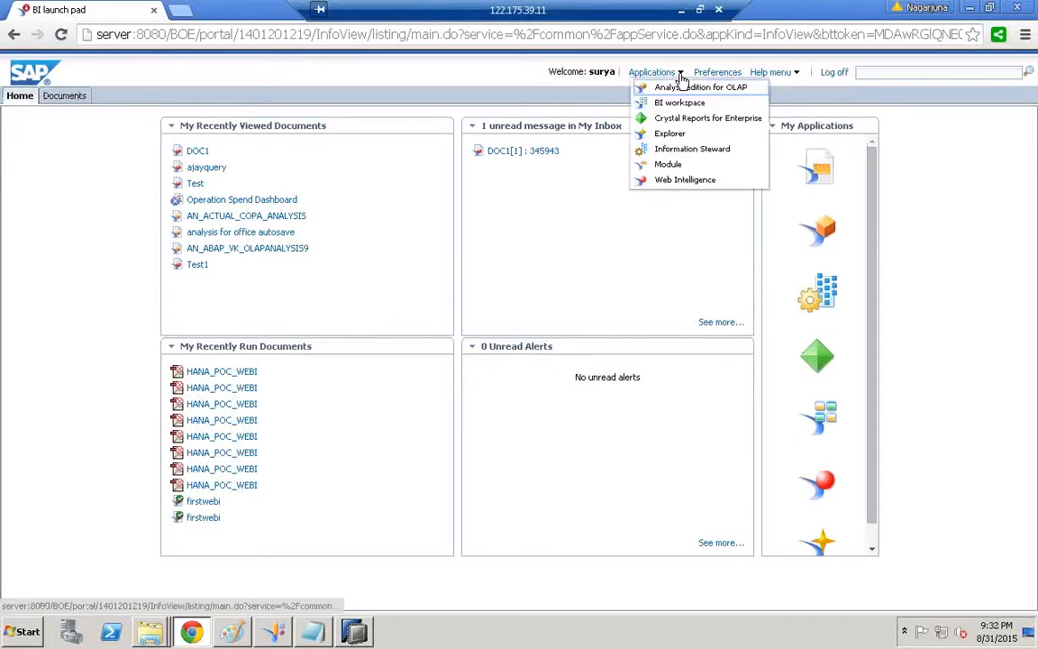
left_click(680, 181)
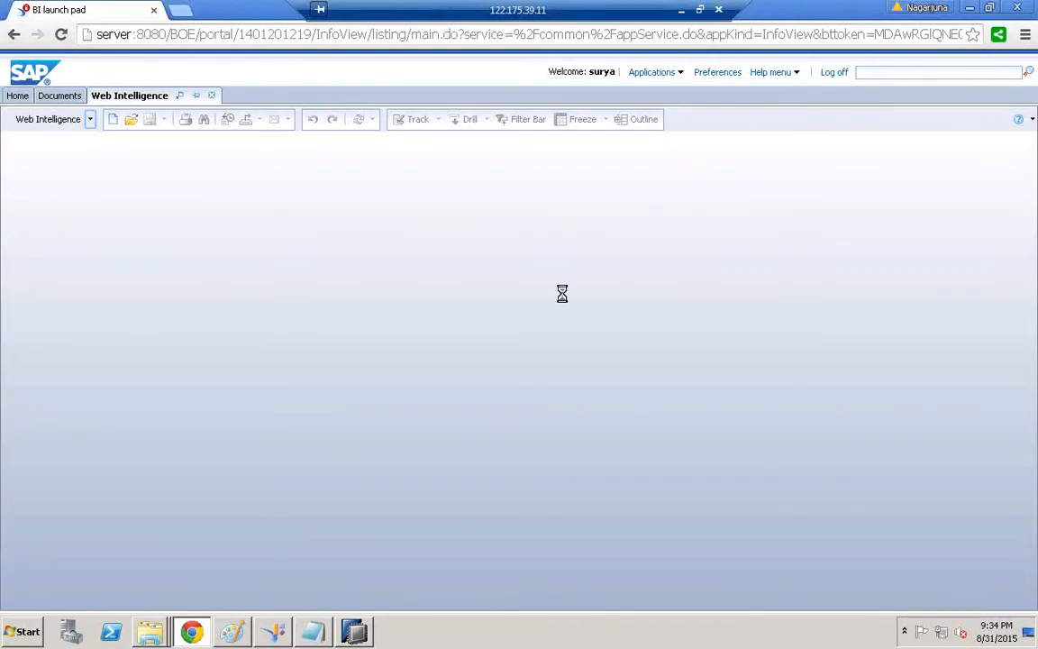
left_click(970, 7)
left_click(1001, 9)
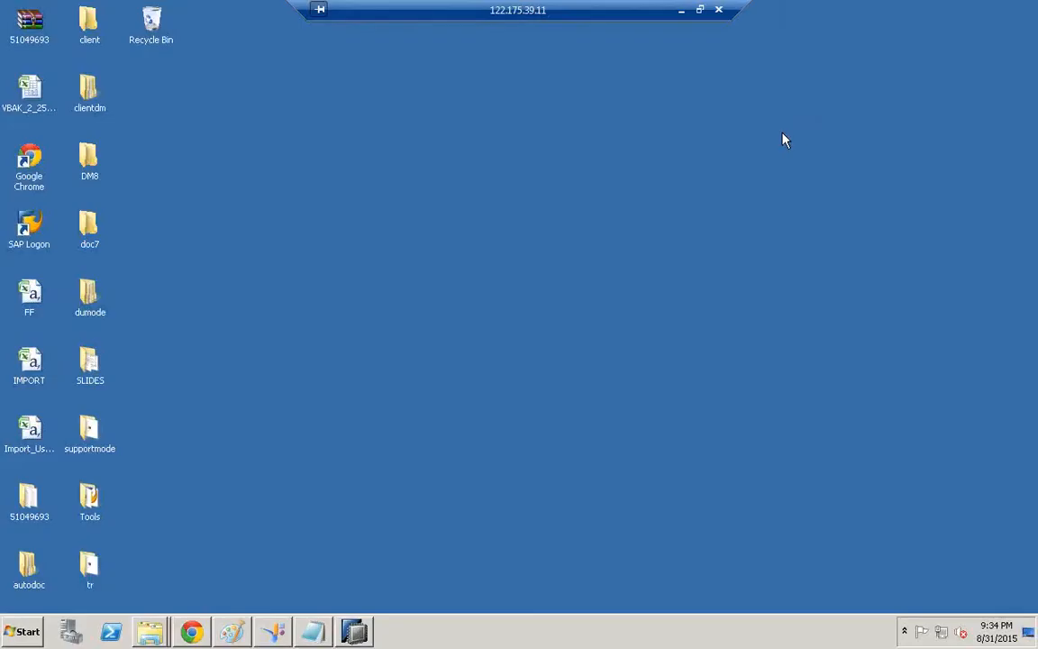
right_click(693, 155)
left_click(754, 190)
left_click(192, 631)
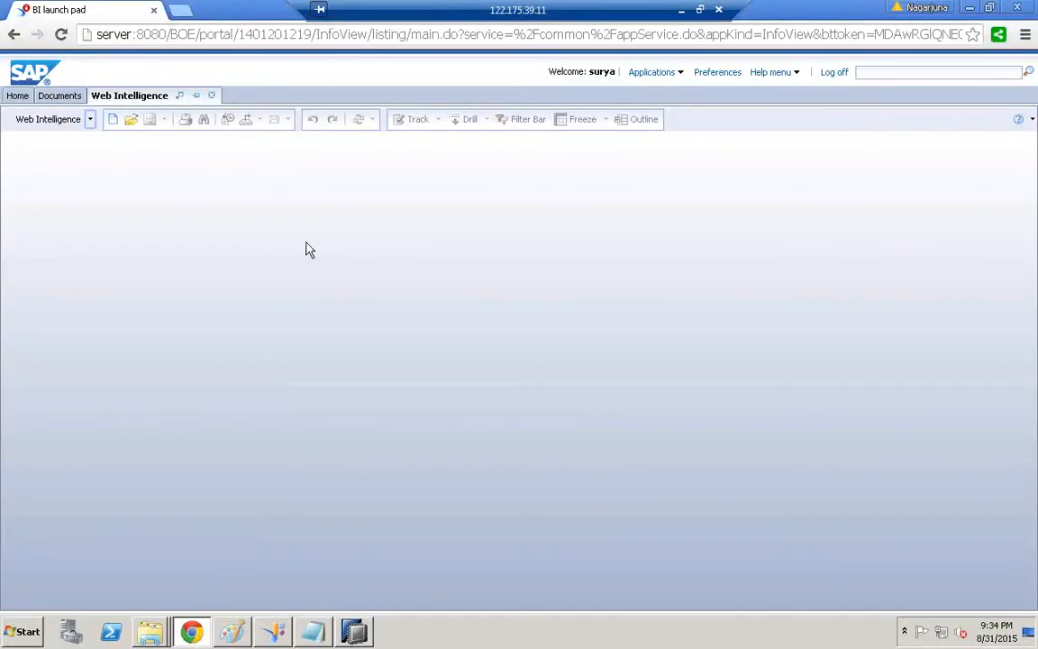
Start a new Web Intelligence document using a Universe as the data source
left_click(114, 121)
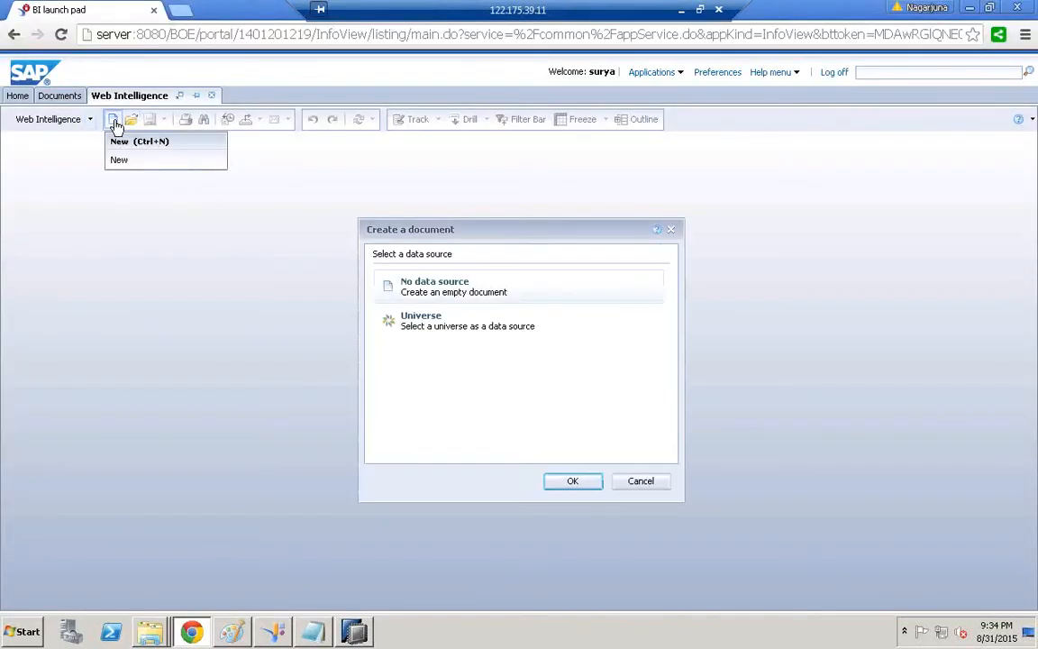
left_click(425, 326)
double_click(445, 331)
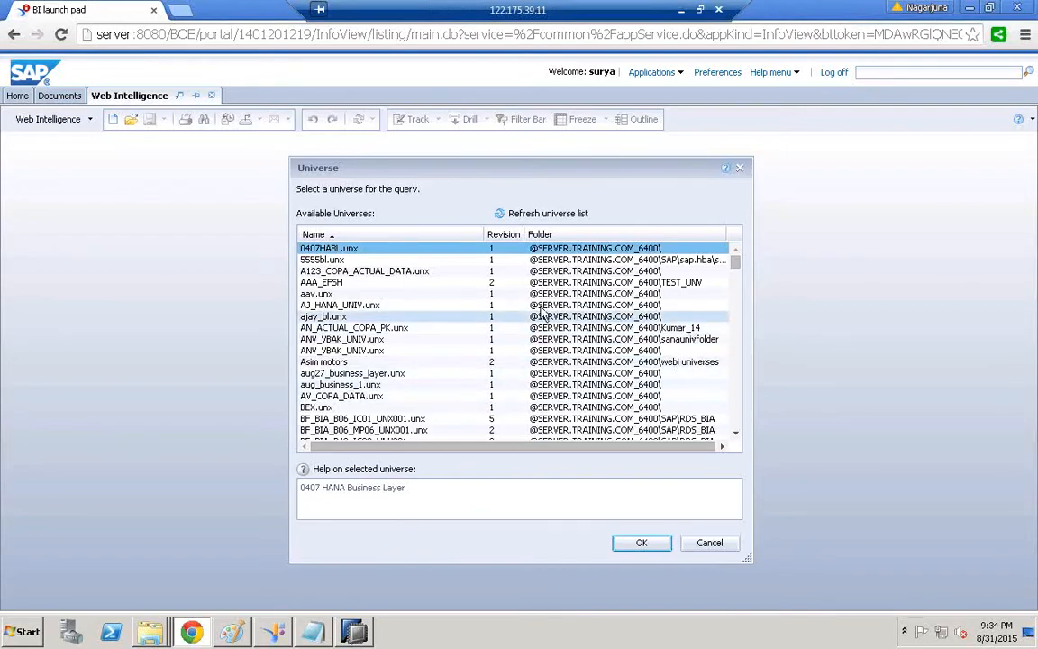
Search for BL_HANA and confirm the BL_HANA_COPA_DATA.unx universe
key("ctrl+f")
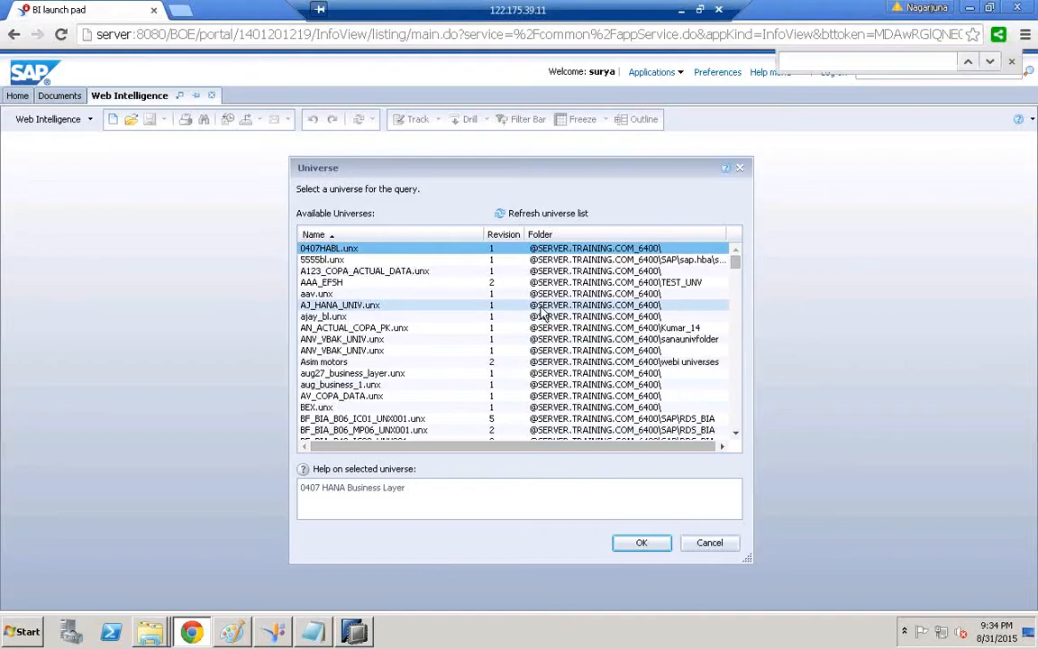
type("hana")
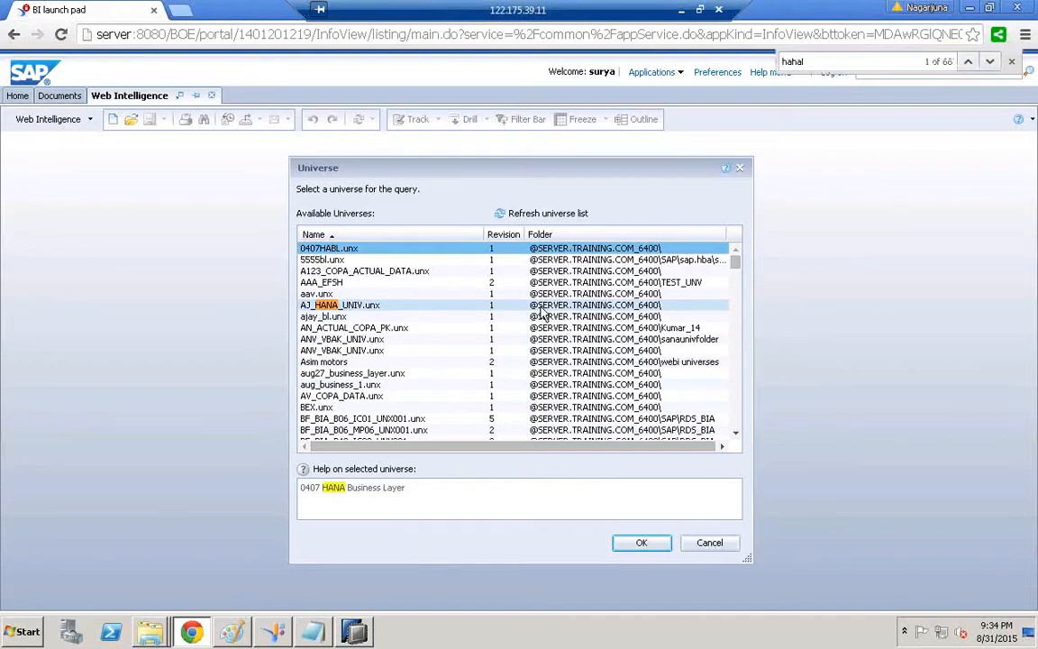
key("BackSpace")
key("BackSpace")
key("BackSpace")
key("BackSpace")
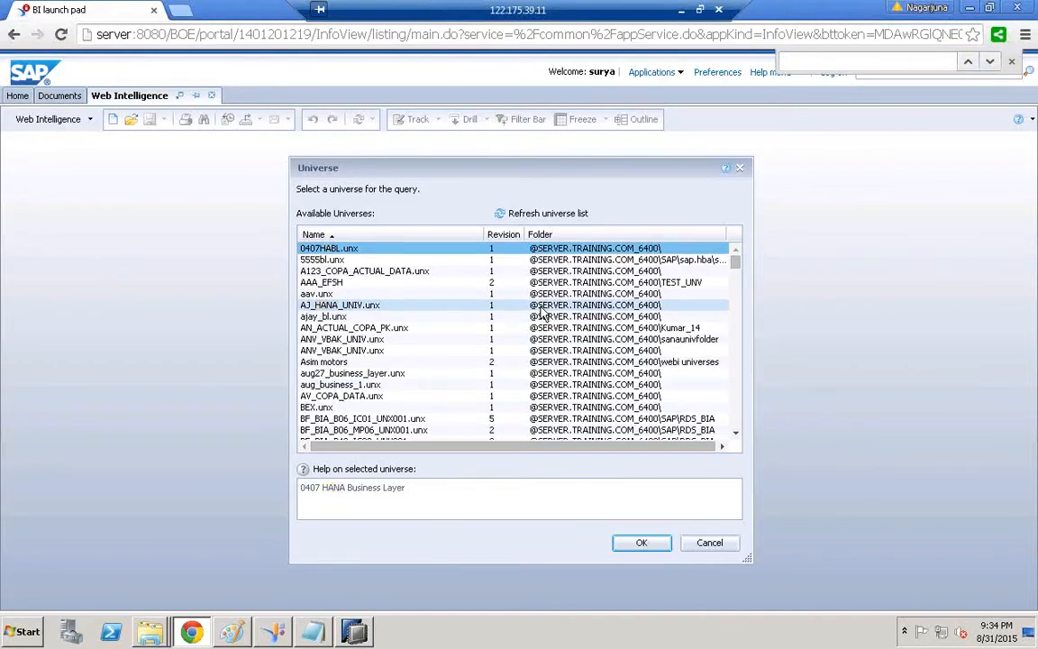
type("BL_")
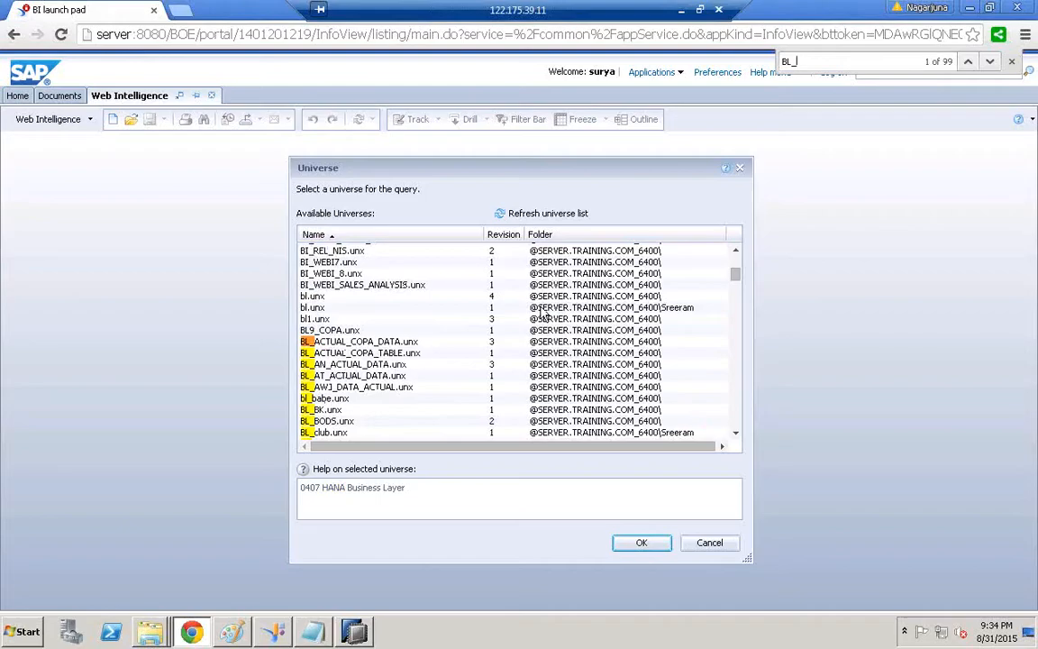
type("HANA")
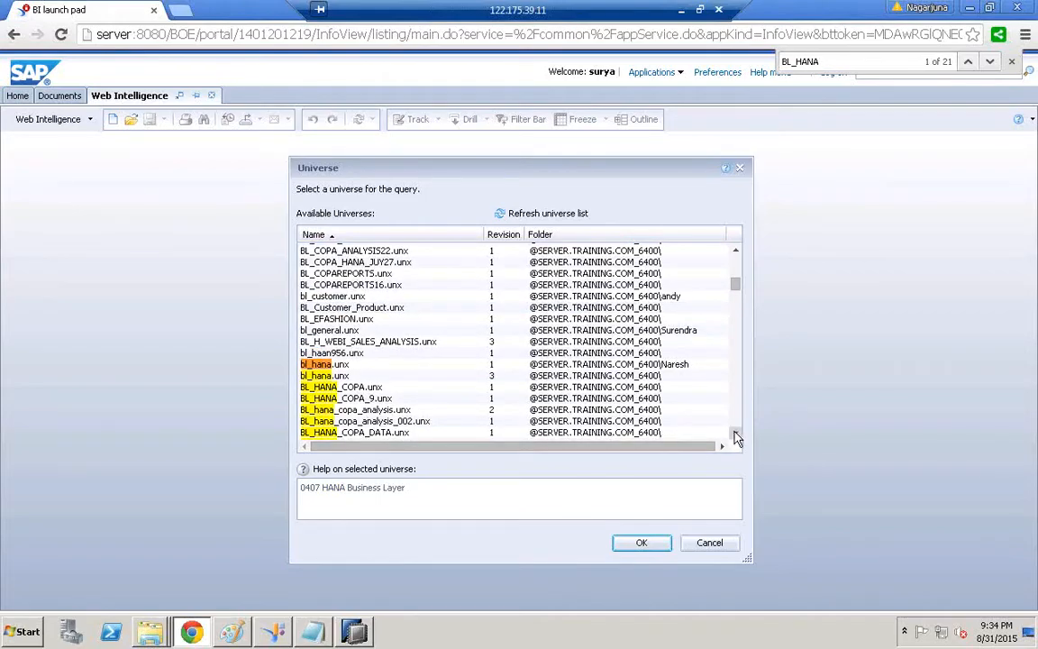
scroll(735, 435, "down", 3)
left_click(325, 334)
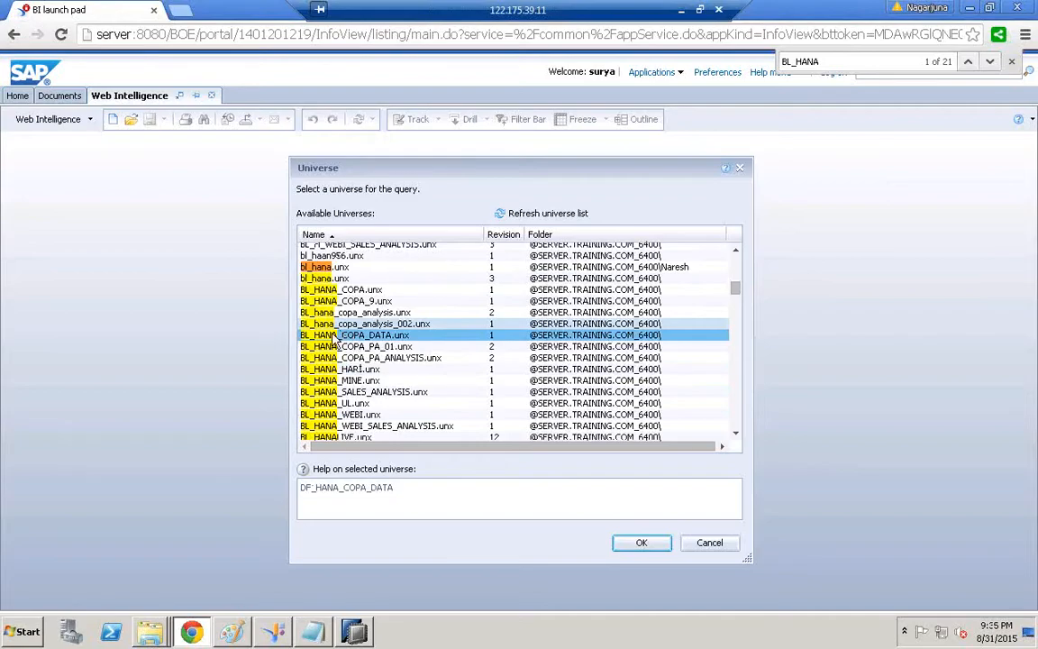
left_click(653, 544)
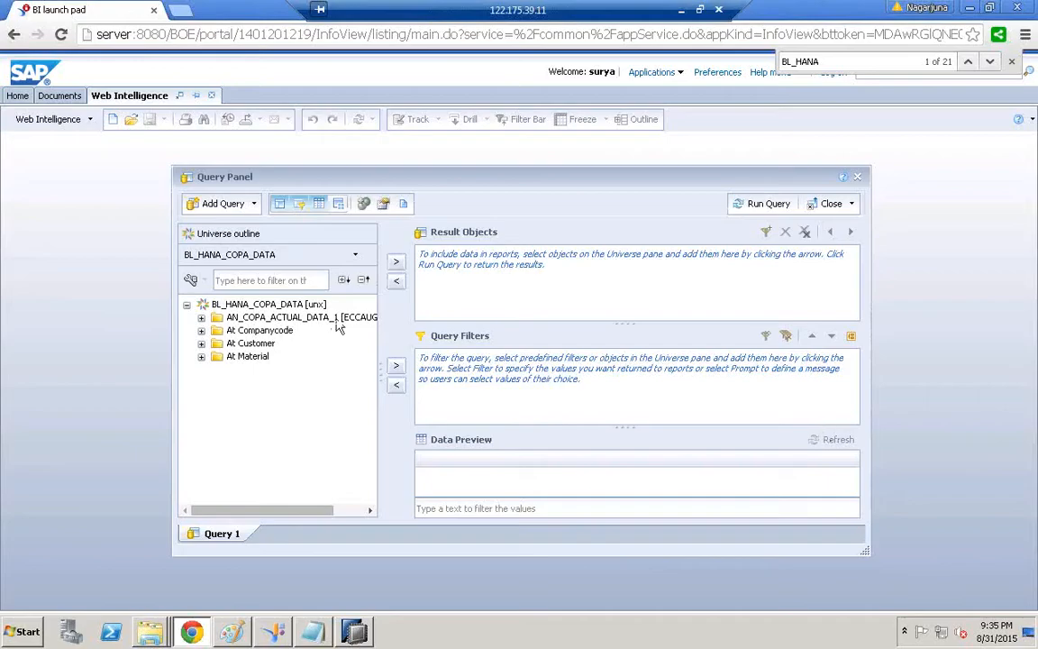
Add Vv010, Vv070 and Bukrs to Result Objects, drop Vkorg, and put Bukrs first
left_click(201, 317)
double_click(259, 333)
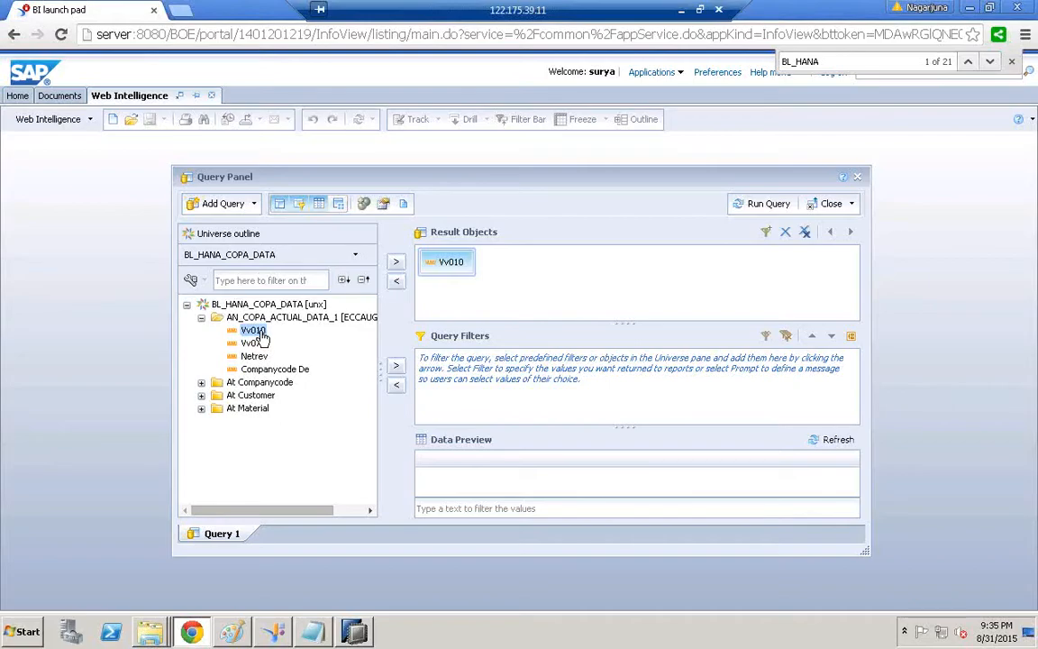
left_click_drag(257, 349, 478, 263)
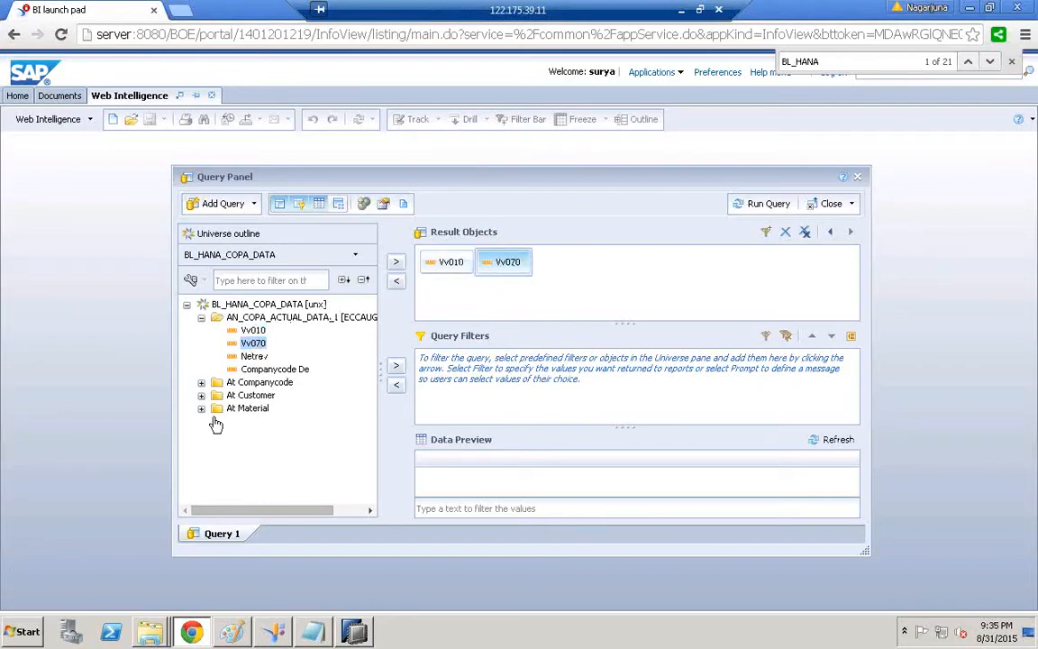
left_click(201, 382)
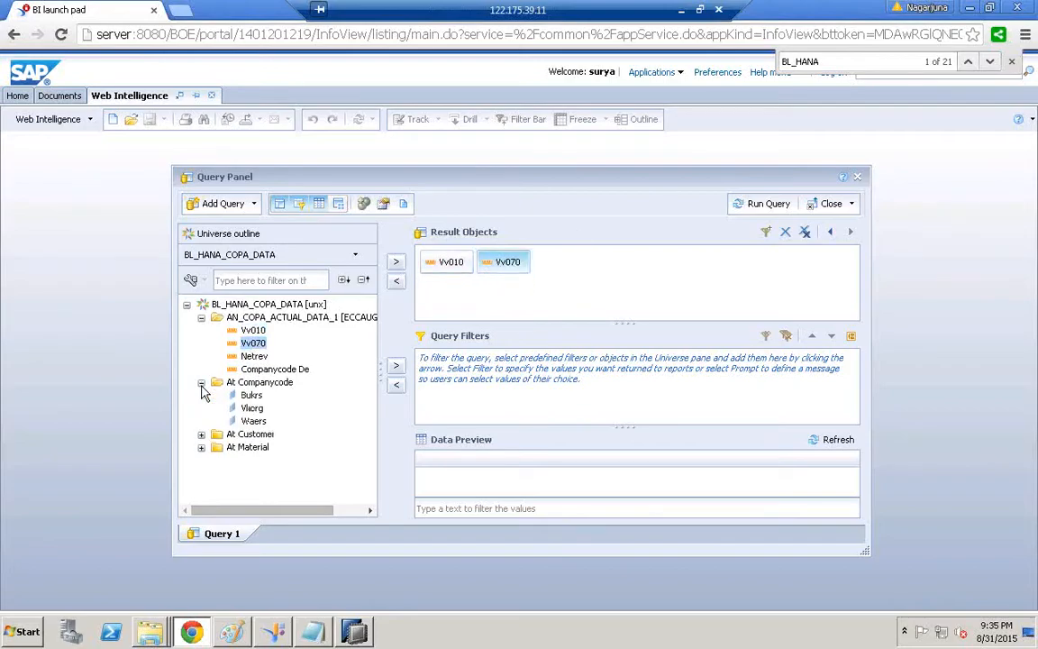
double_click(252, 397)
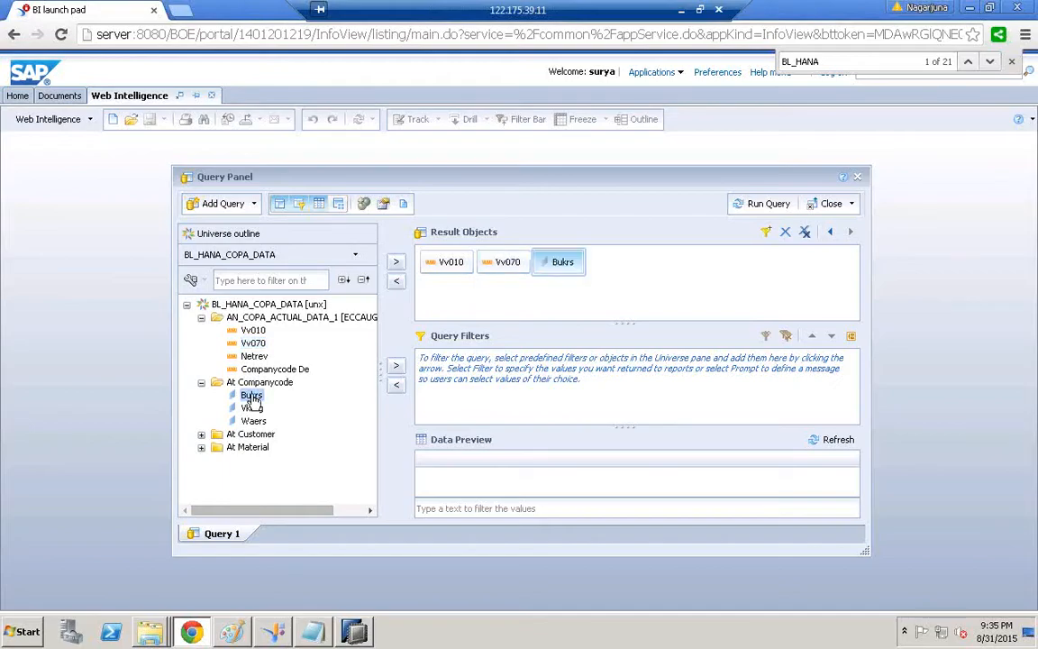
double_click(252, 408)
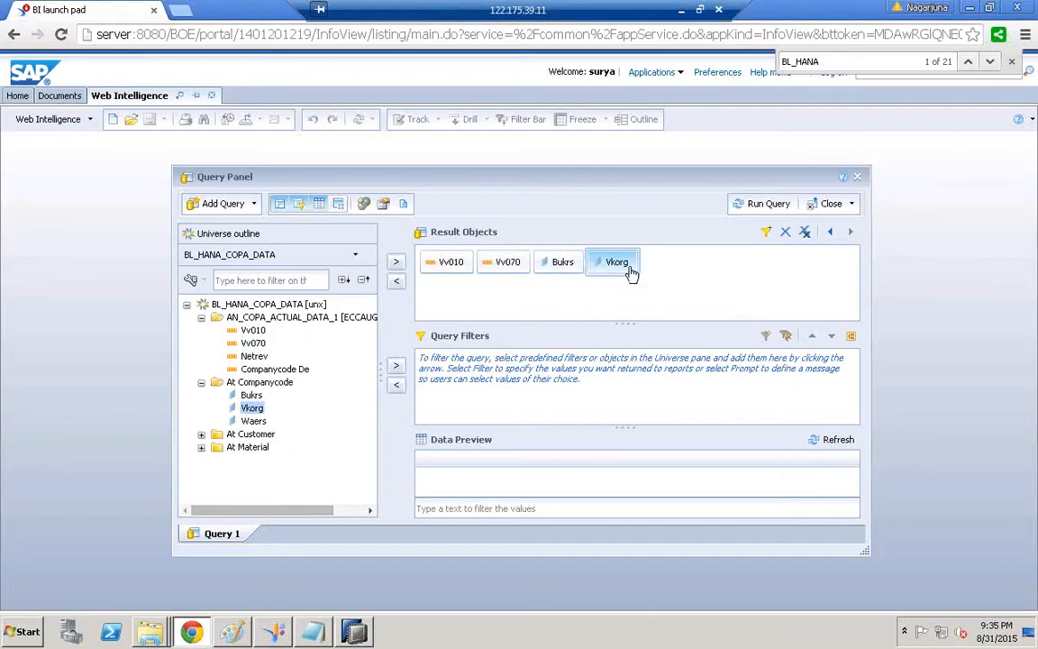
left_click_drag(333, 435, 314, 435)
left_click_drag(566, 262, 438, 263)
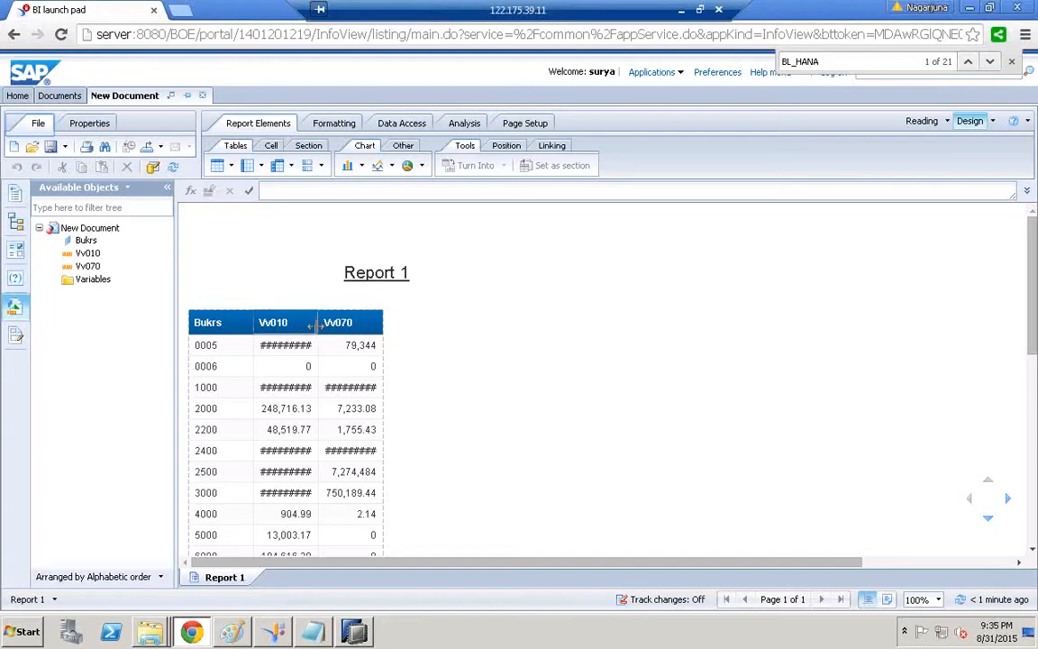
Widen the Vv010 column, retitle the report 'COPA ACTUAL REPORT', and switch to Paint
left_click_drag(374, 321, 516, 326)
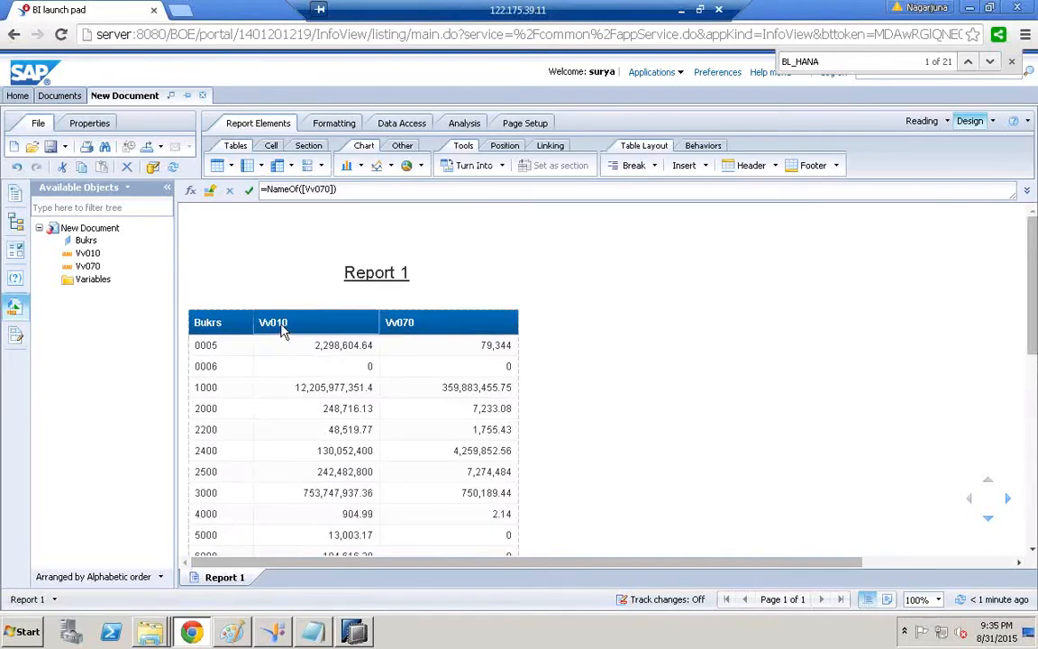
left_click(366, 277)
double_click(377, 273)
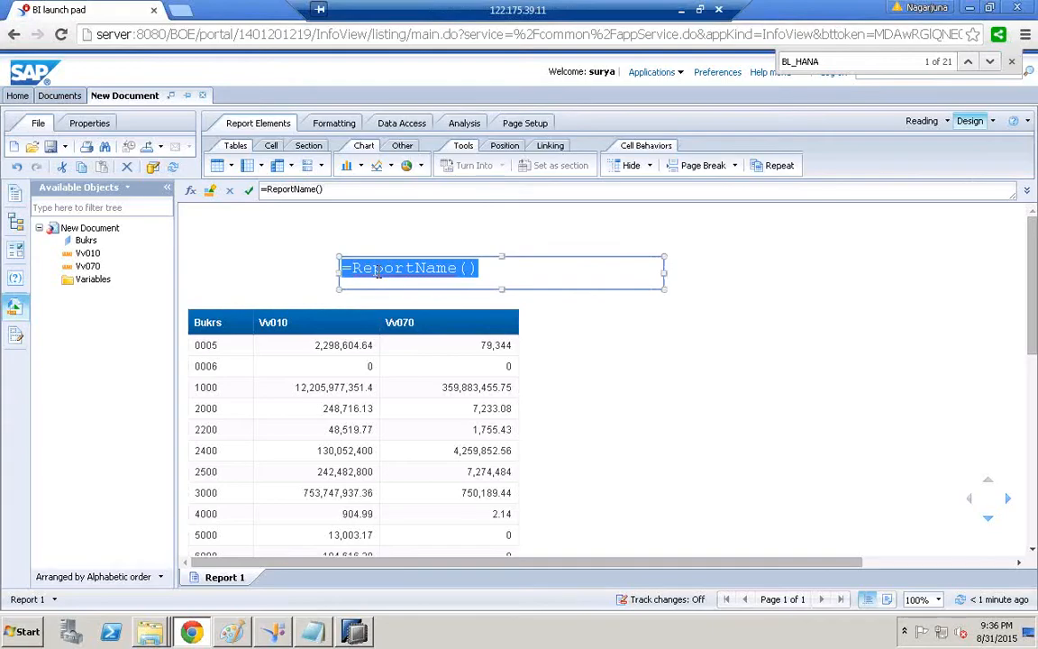
type("COPA ACTUAL REPO")
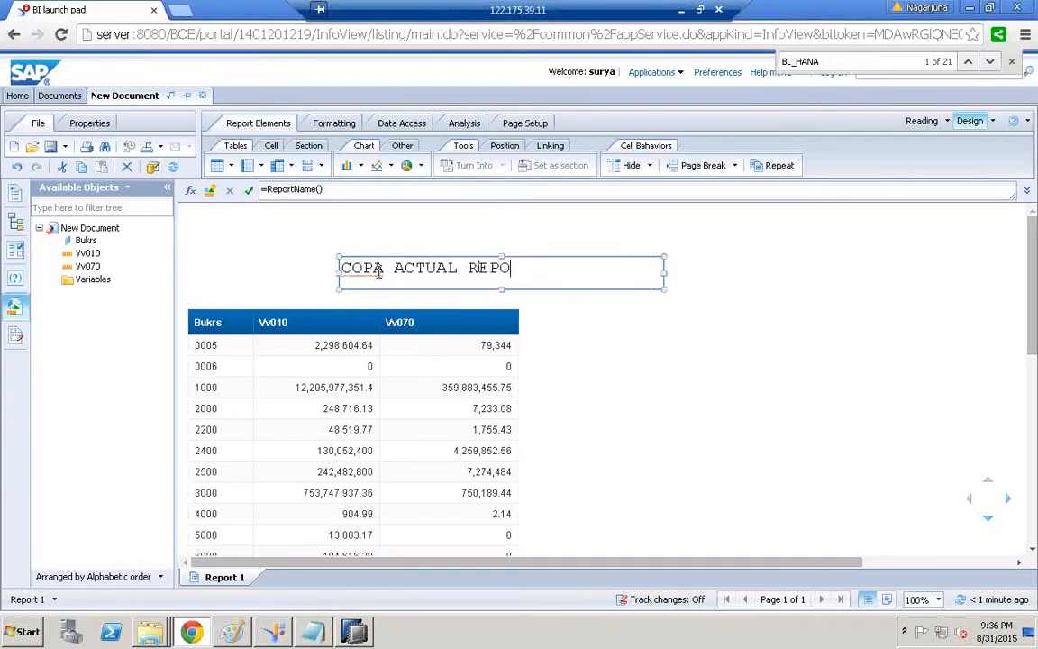
left_click(711, 334)
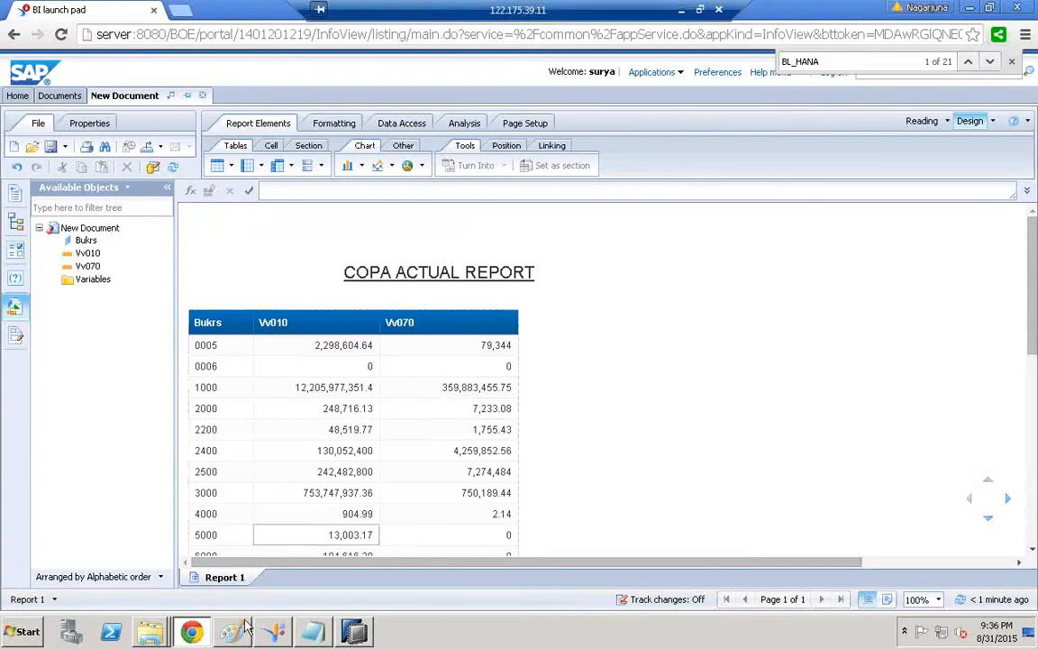
key("alt+Tab")
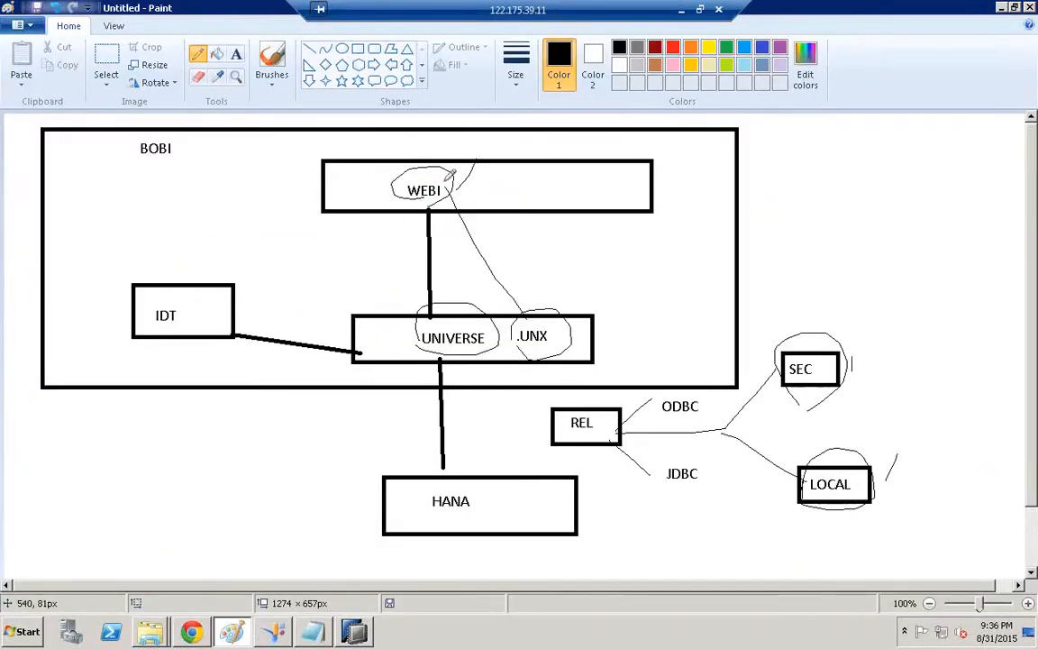
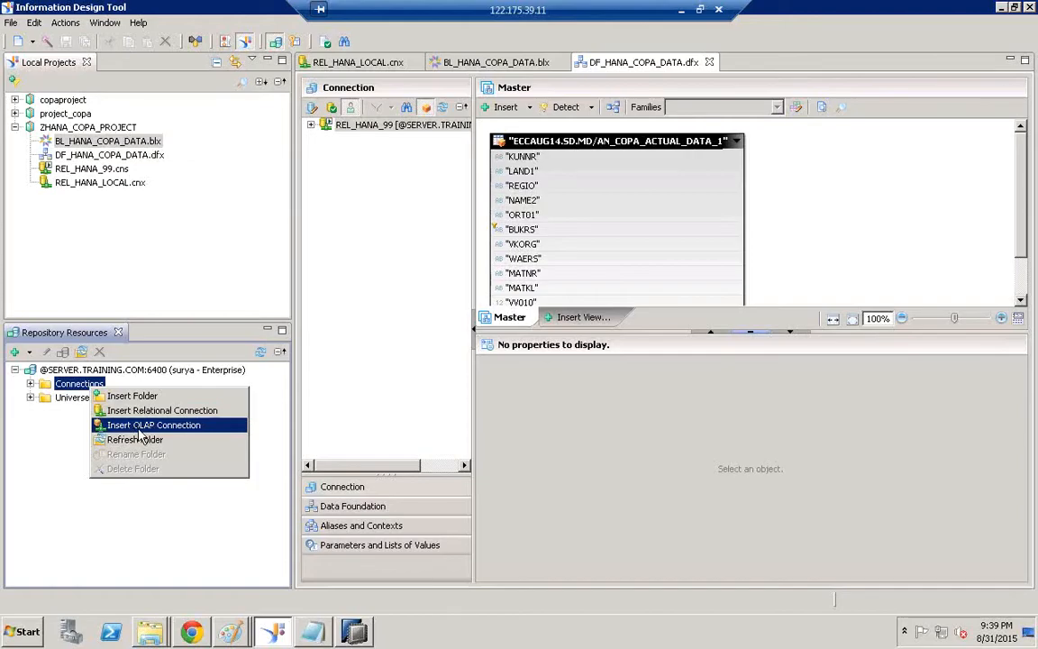
Name a new OLAP connection OLAP_HANA_COPA_DATA and use the same text as its description
left_click(137, 429)
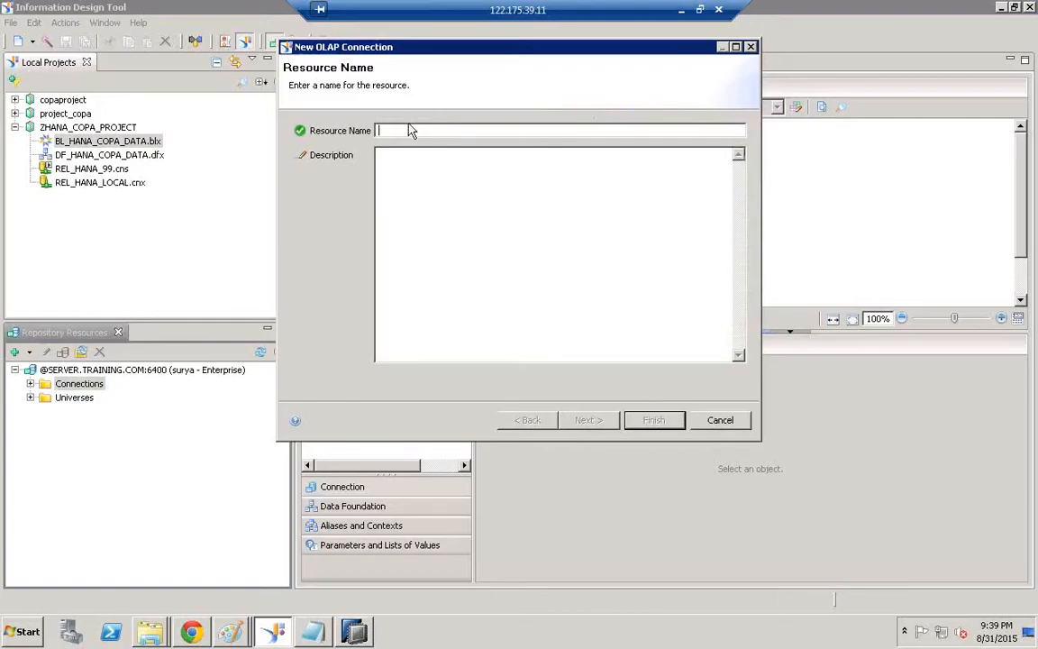
type("OLAP")
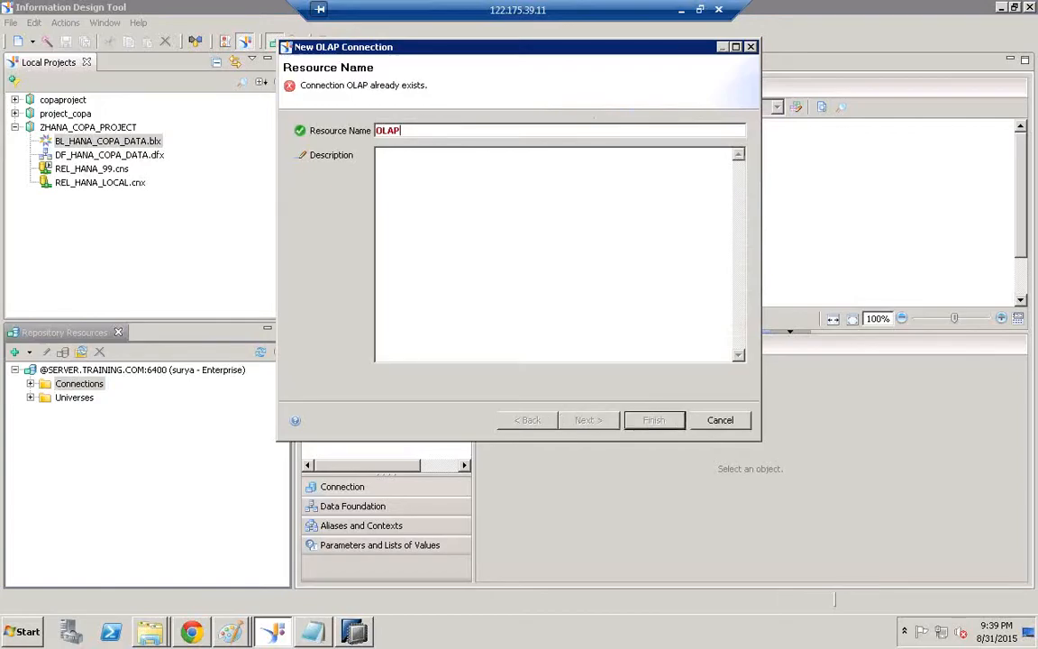
type("_HANA_")
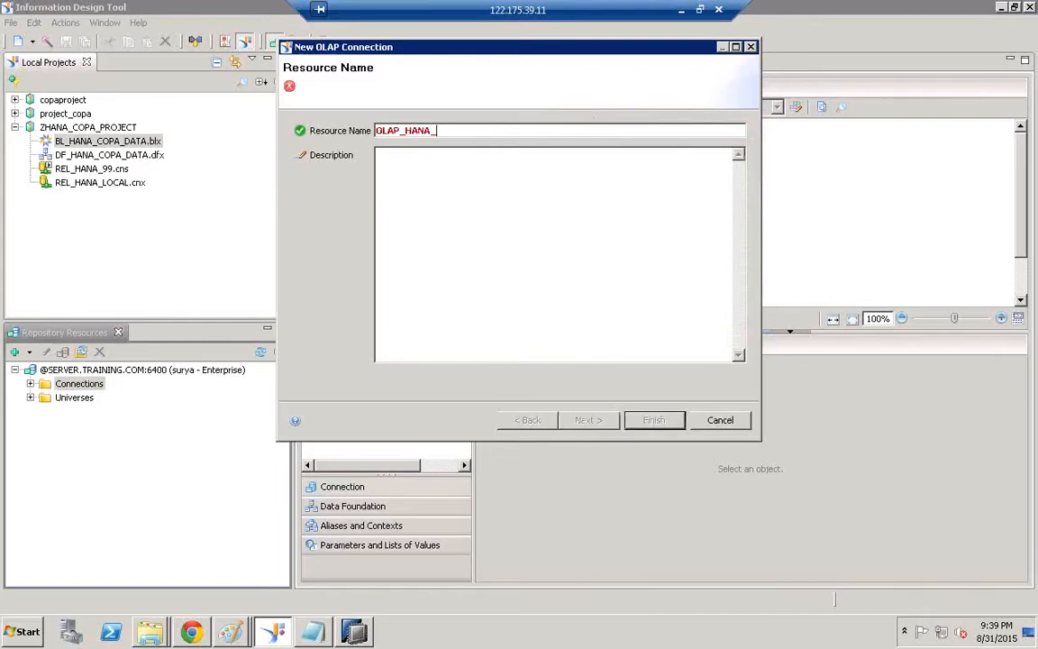
type("COPA")
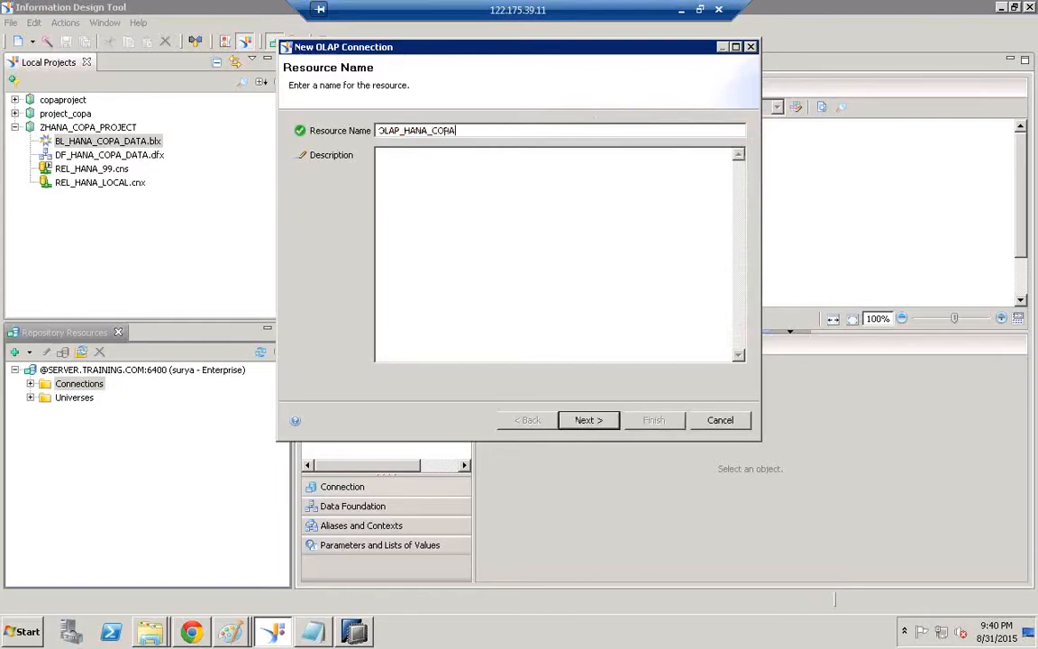
type("_DATA")
left_click_drag(492, 129, 315, 130)
key("ctrl+c")
left_click(470, 240)
key("ctrl+v")
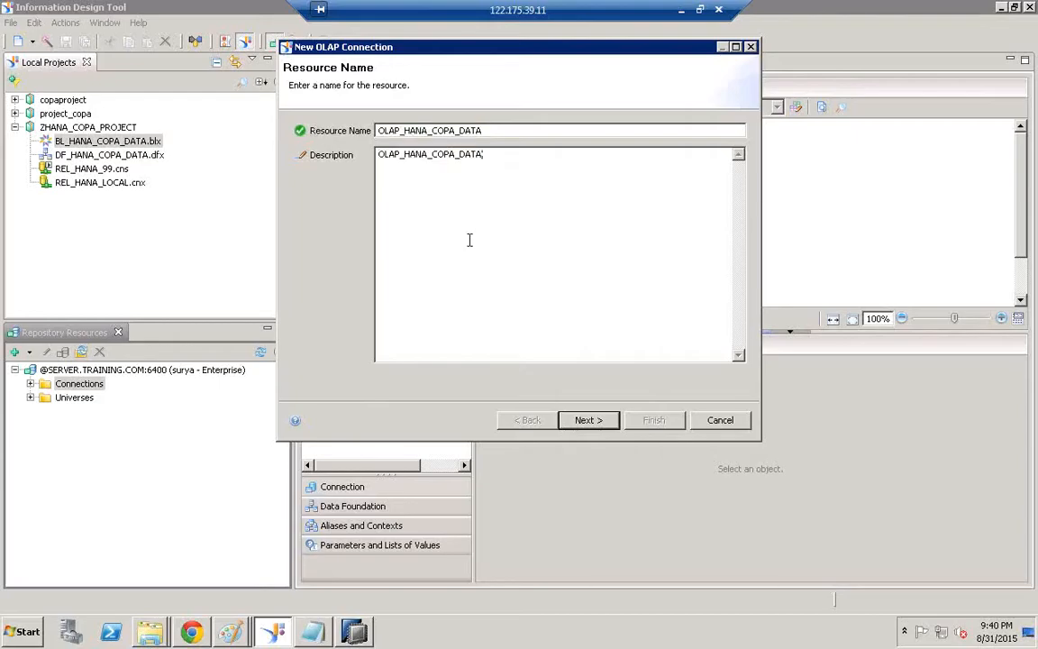
Choose the SAP HANA > SAP Hana Client driver to reach the connection parameters
left_click(606, 427)
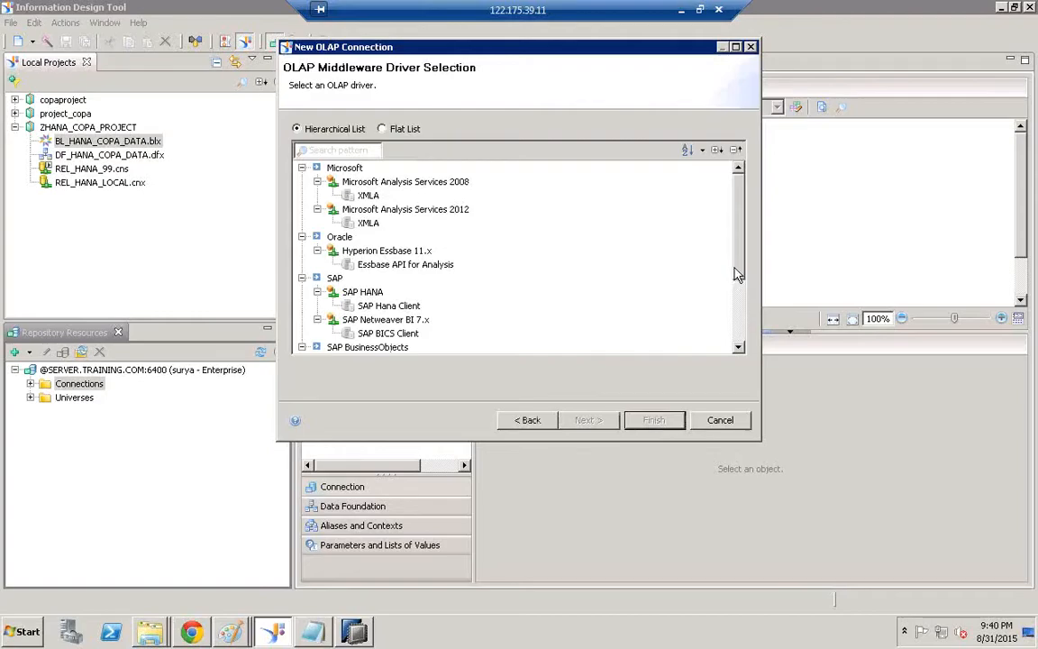
scroll(735, 273, "down", 3)
left_click(351, 183)
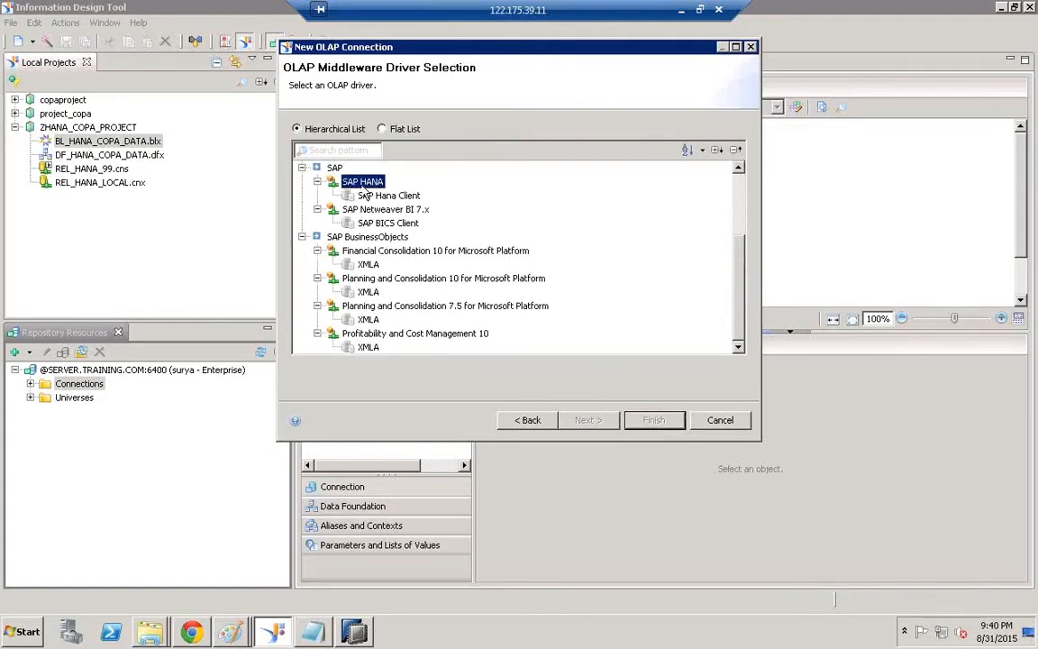
left_click(379, 198)
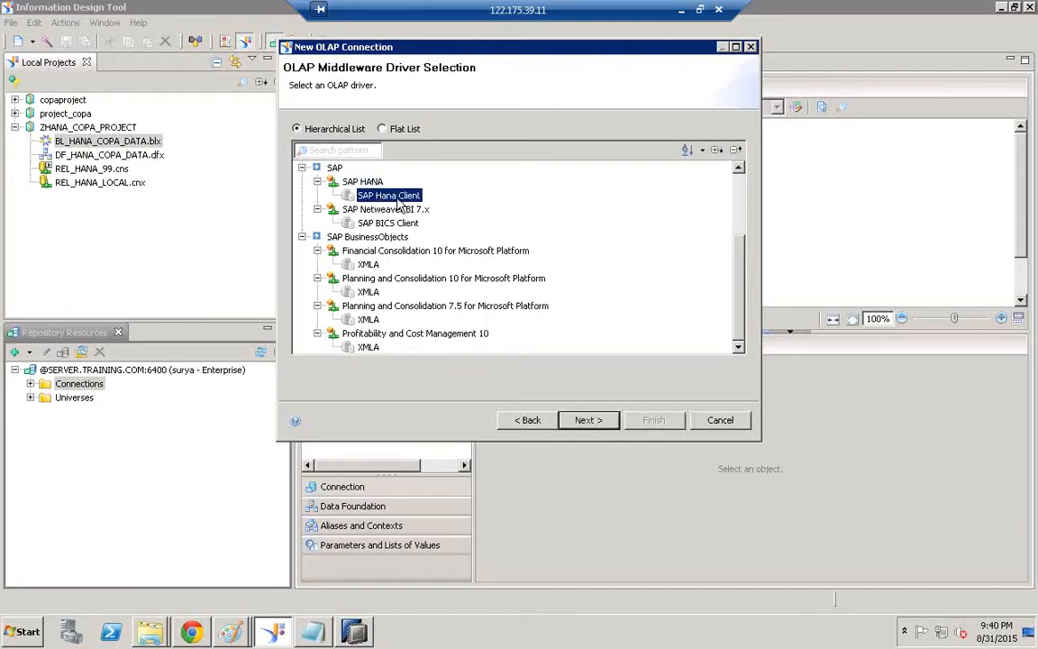
left_click(599, 426)
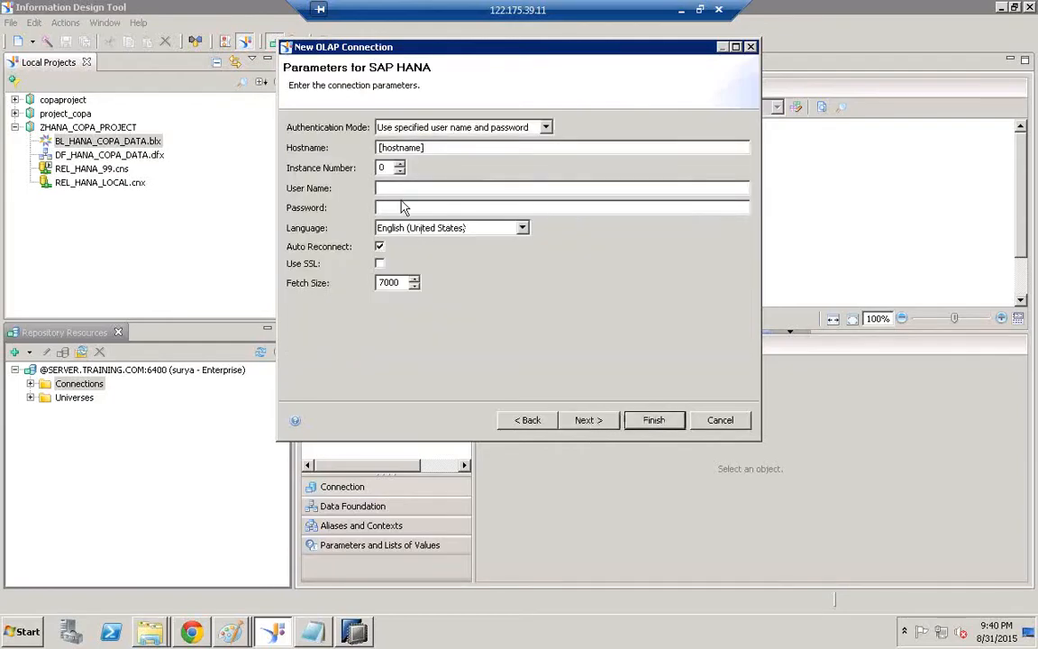
Enter hostname HANASERVER, instance 07, and the login user name and password
type("HANASERVER1")
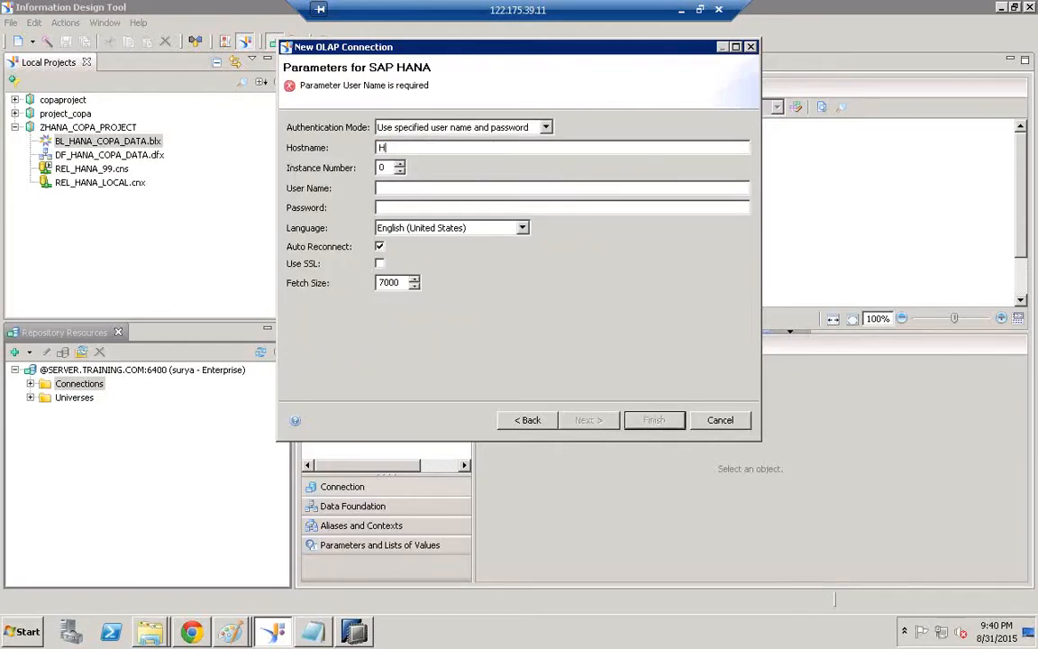
left_click(416, 187)
type("HANAUSER")
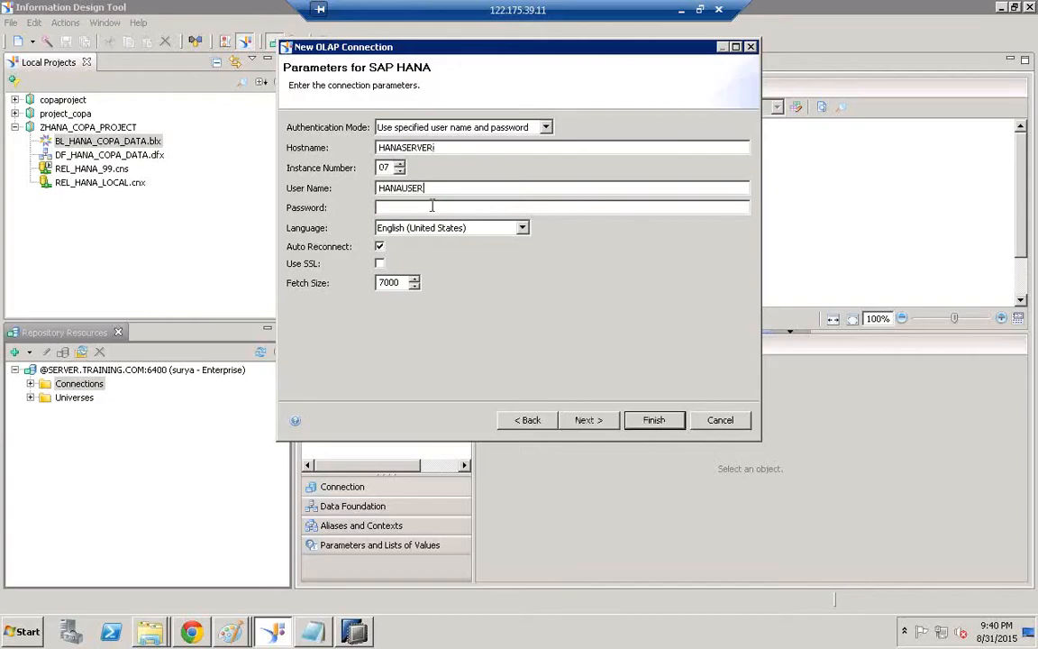
left_click(432, 206)
Go back to the name page and paste OLAP_HANA_COPA_DATA into the Notepad notes
left_click(536, 419)
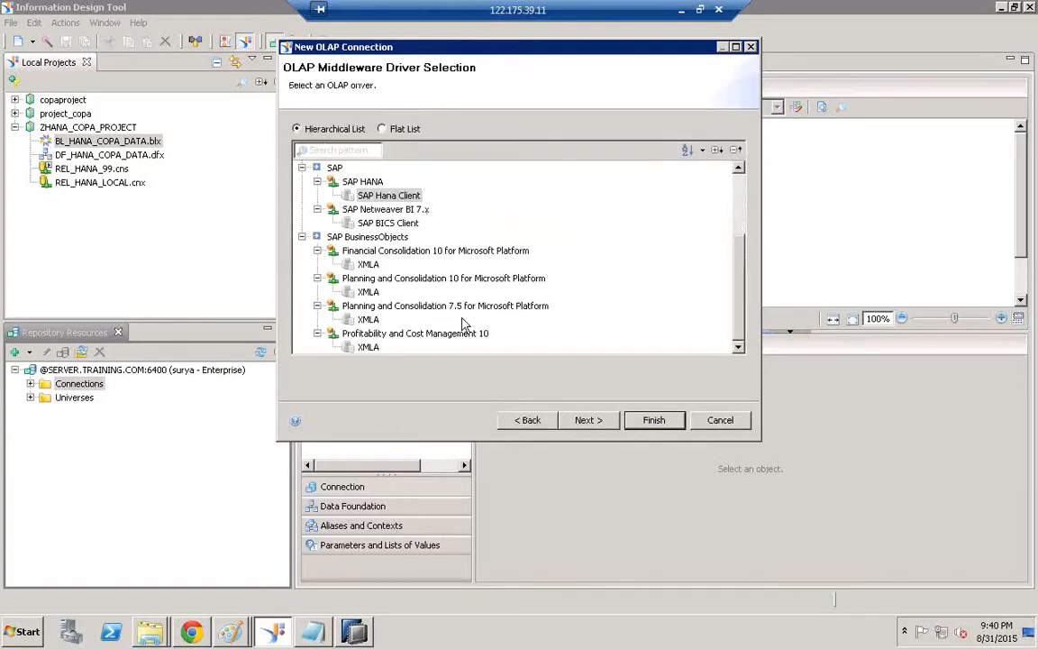
left_click(507, 420)
left_click_drag(486, 131, 245, 108)
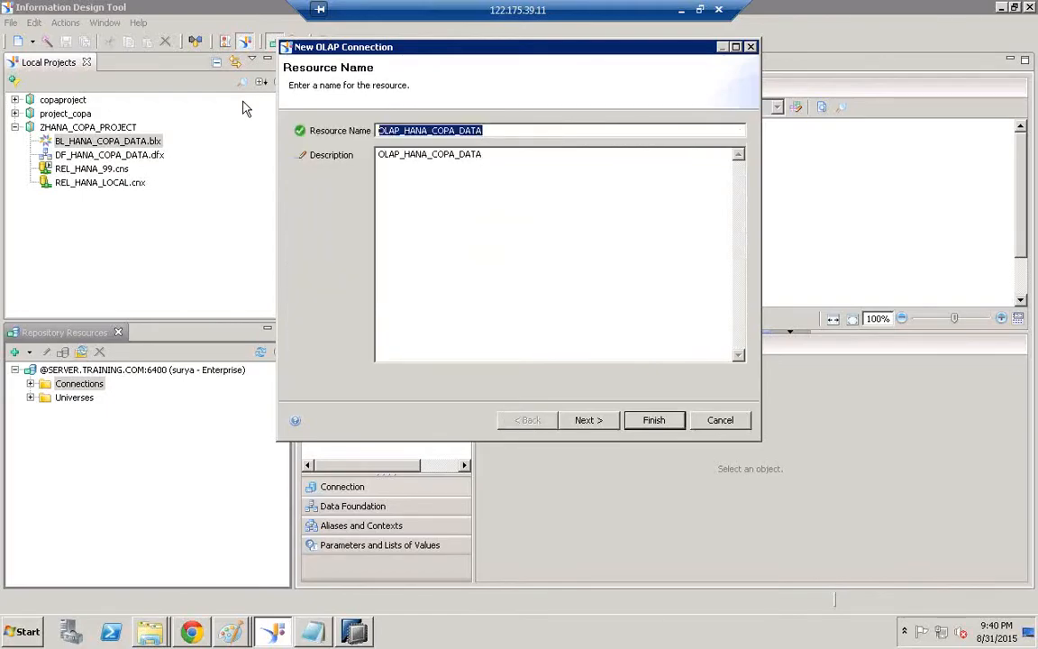
left_click(312, 631)
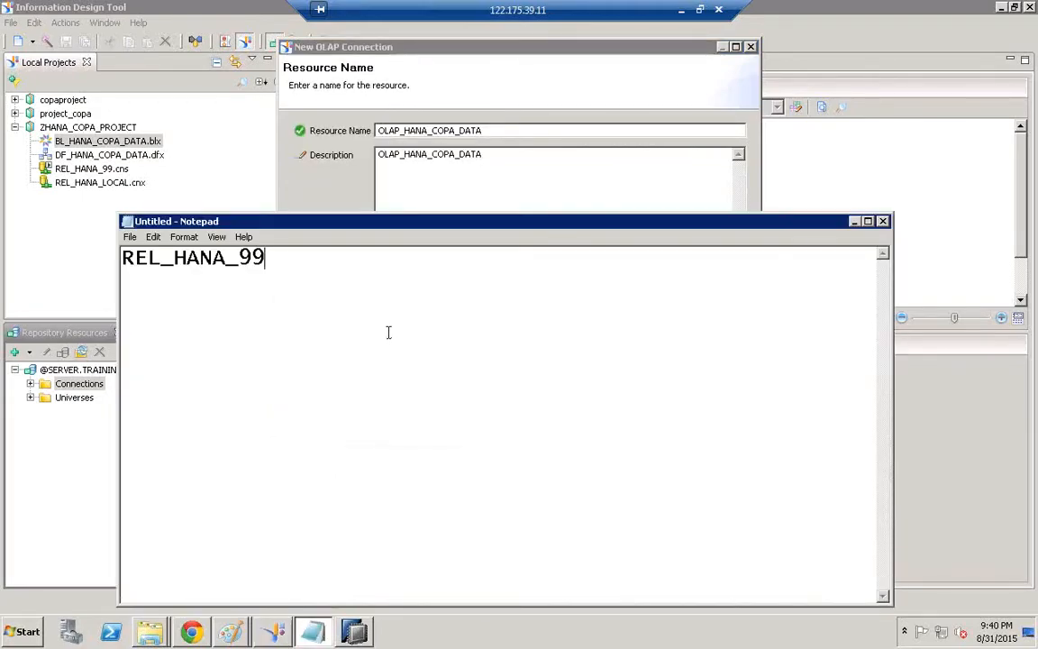
key("Return")
key("Return")
key("ctrl+v")
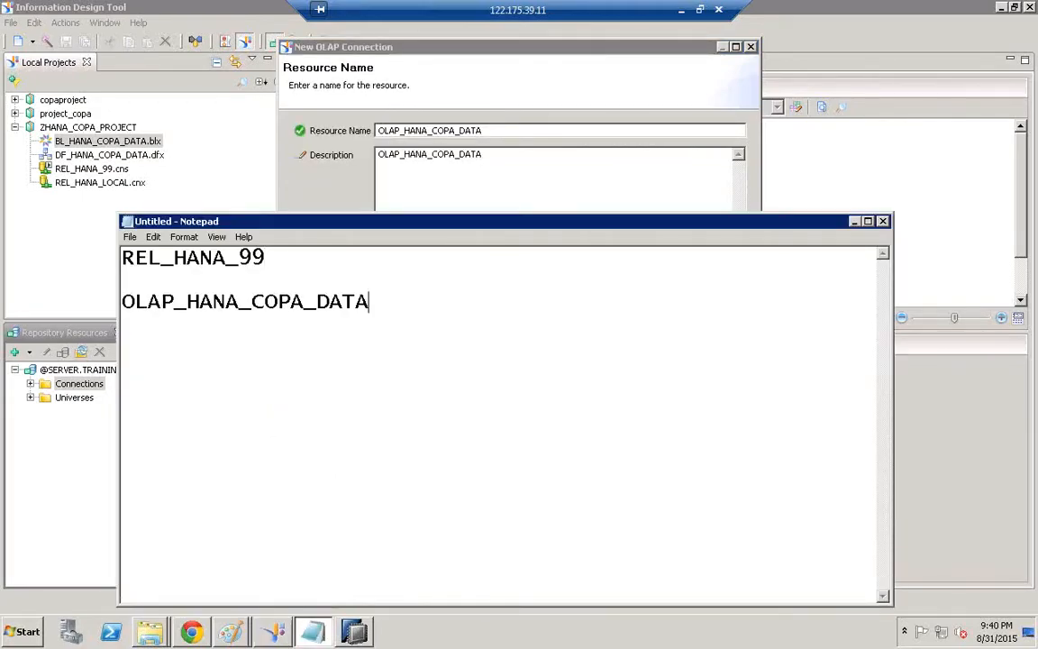
left_click(854, 223)
Step forward through the wizard and finish creating the OLAP connection
left_click(596, 421)
left_click(602, 429)
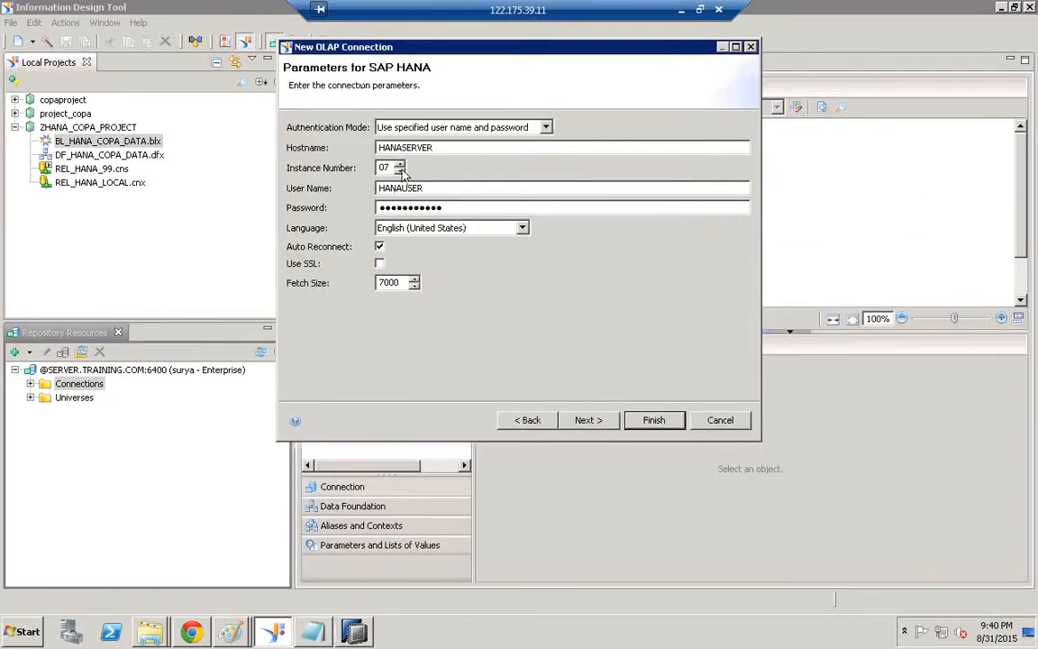
left_click(653, 421)
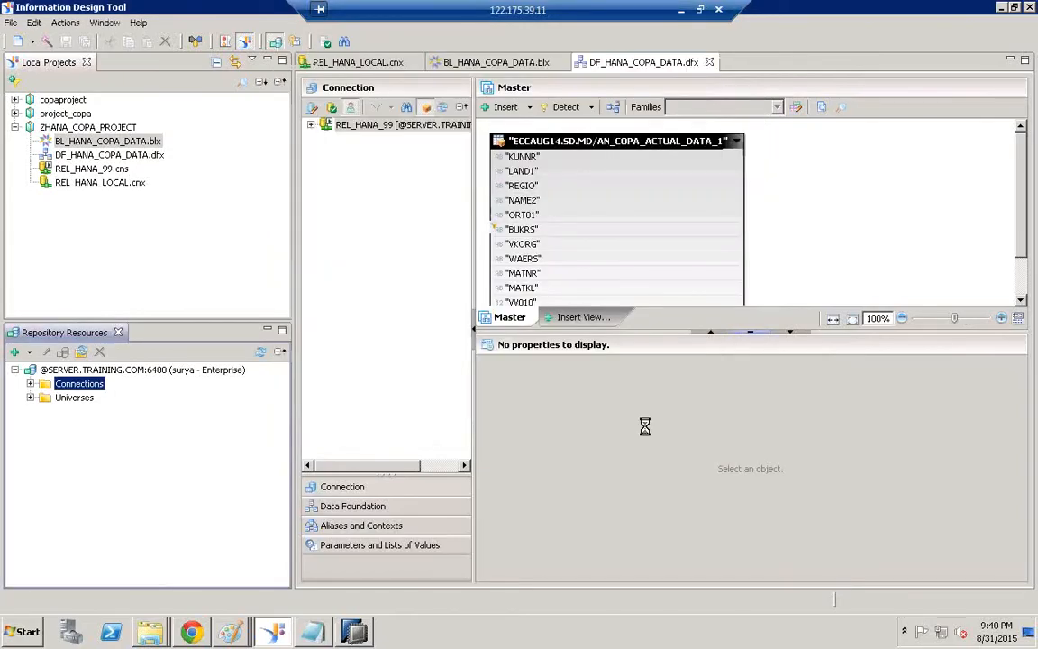
Refresh the repository Connections folder and check the noted connection name
right_click(83, 387)
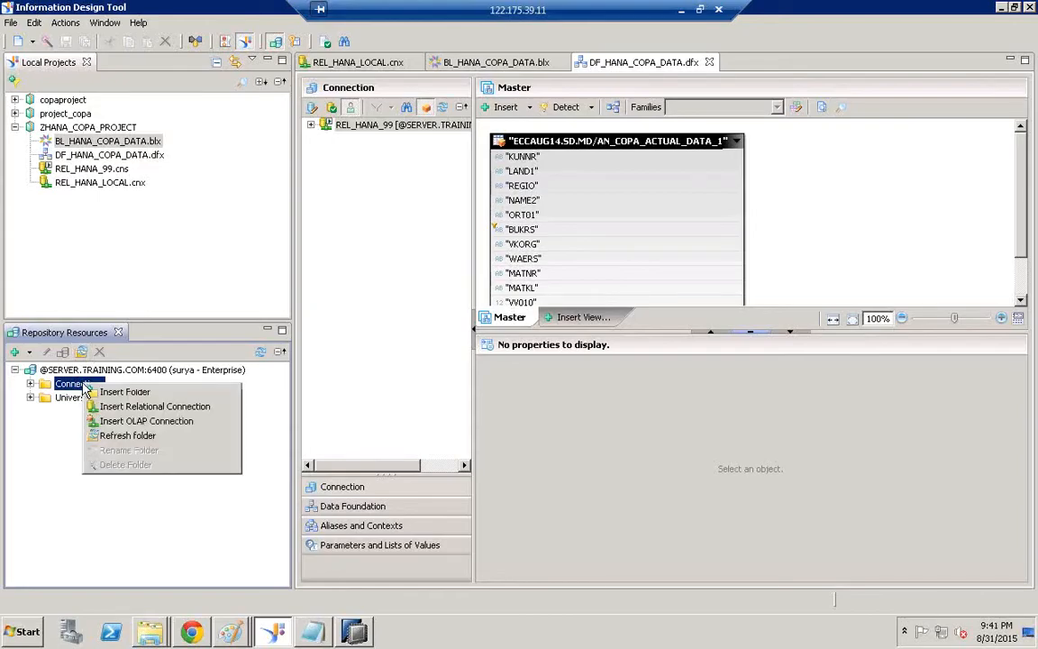
left_click(135, 438)
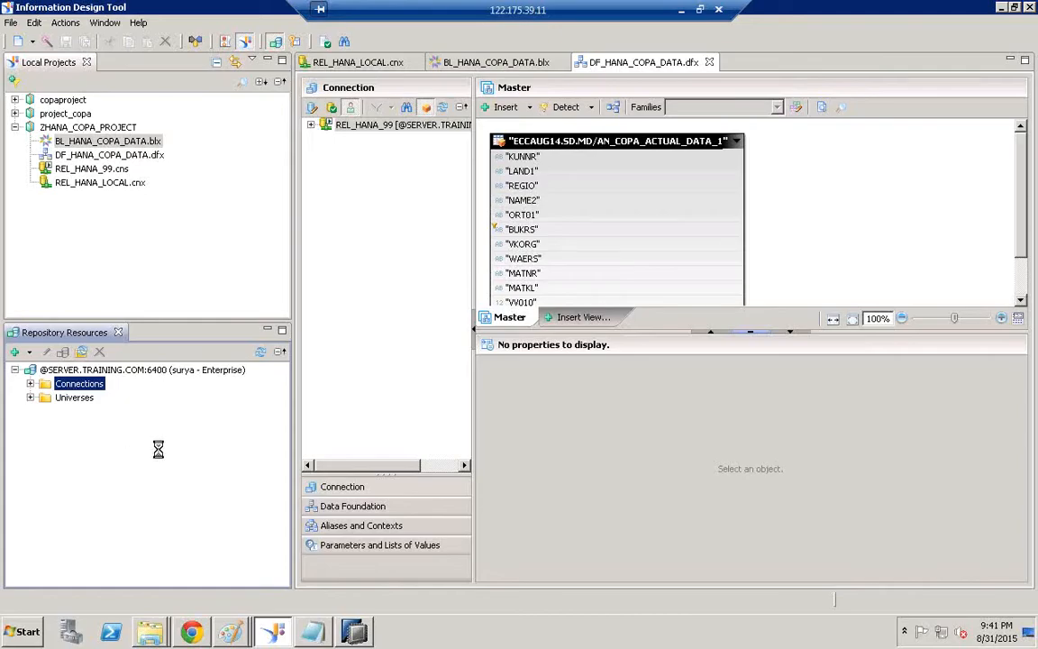
left_click(312, 634)
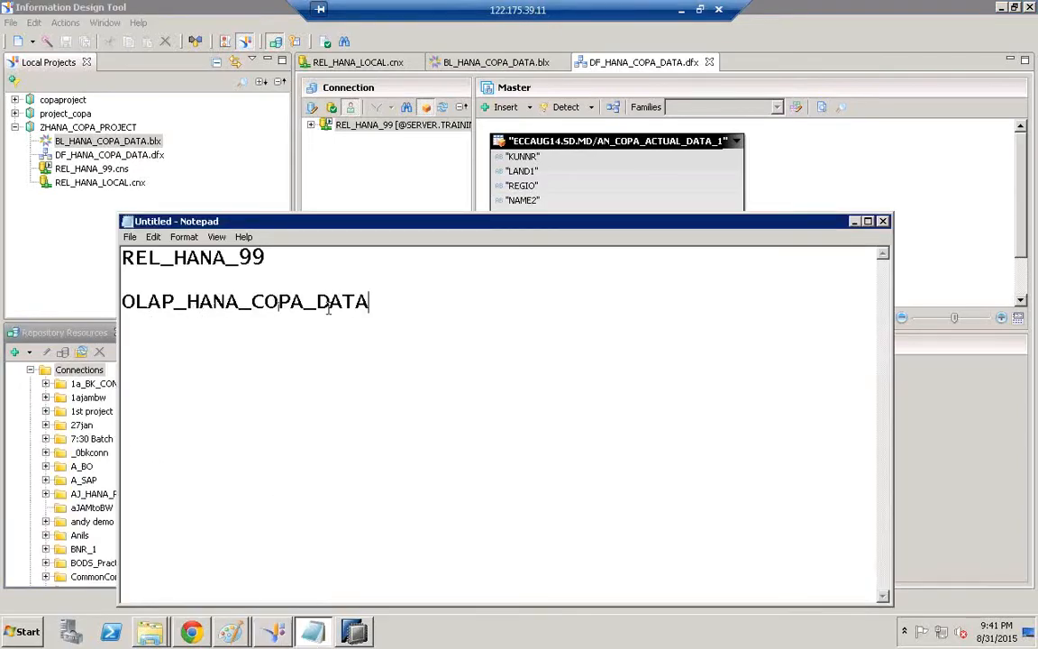
left_click(853, 222)
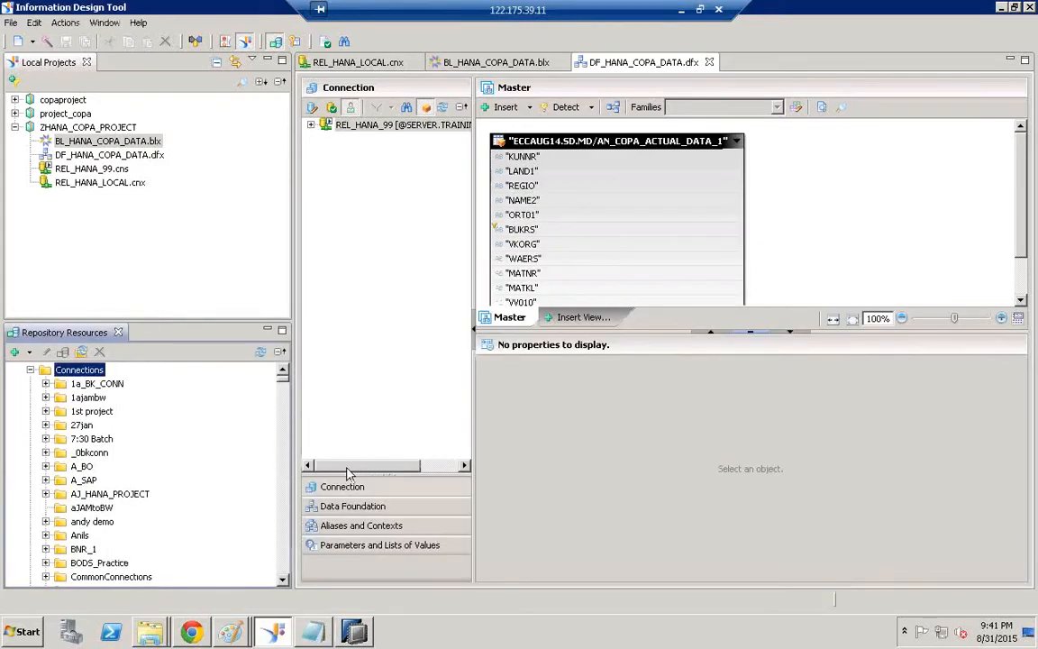
Find OLAP_HANA_COPA_DATA in the repository by typing olap_ha, then open its details
left_click(73, 412)
key("o")
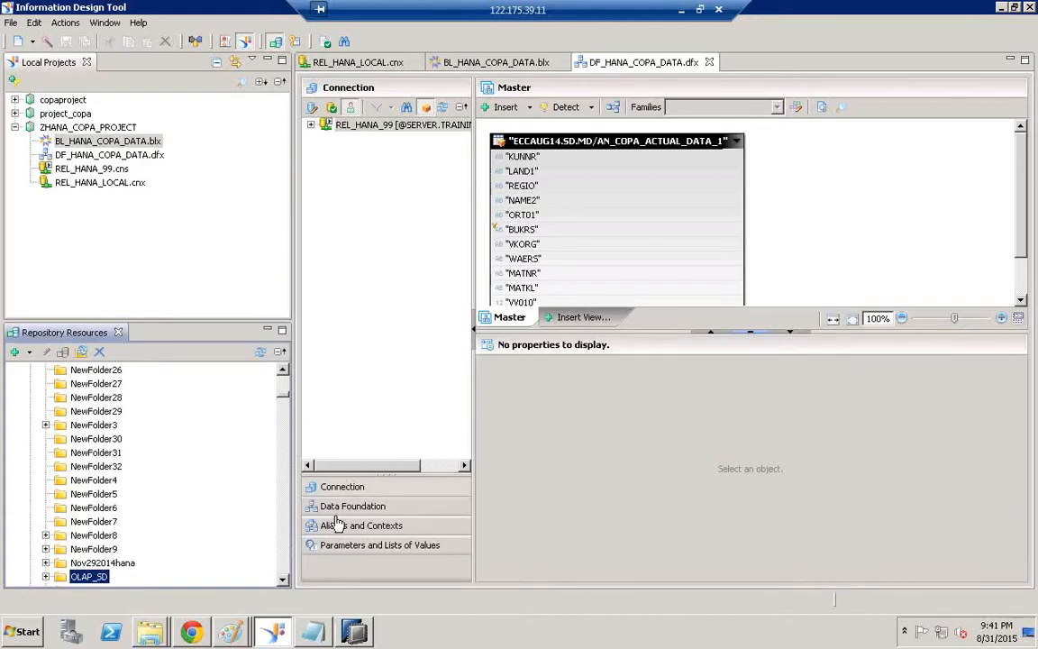
left_click(281, 573)
left_click(282, 574)
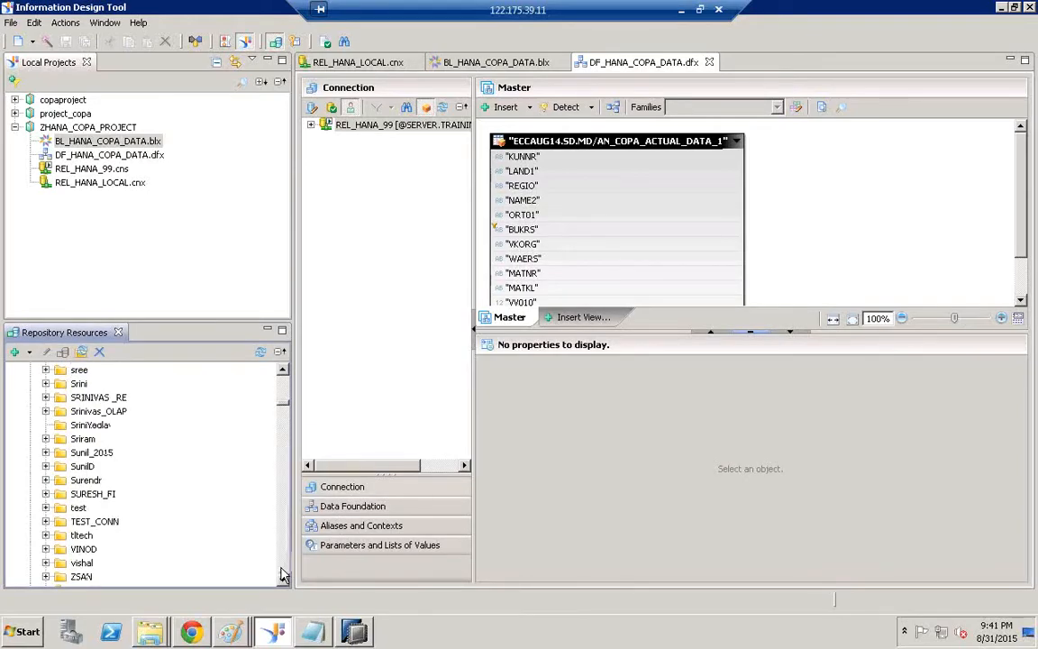
left_click(283, 573)
left_click(283, 573)
left_click(84, 386)
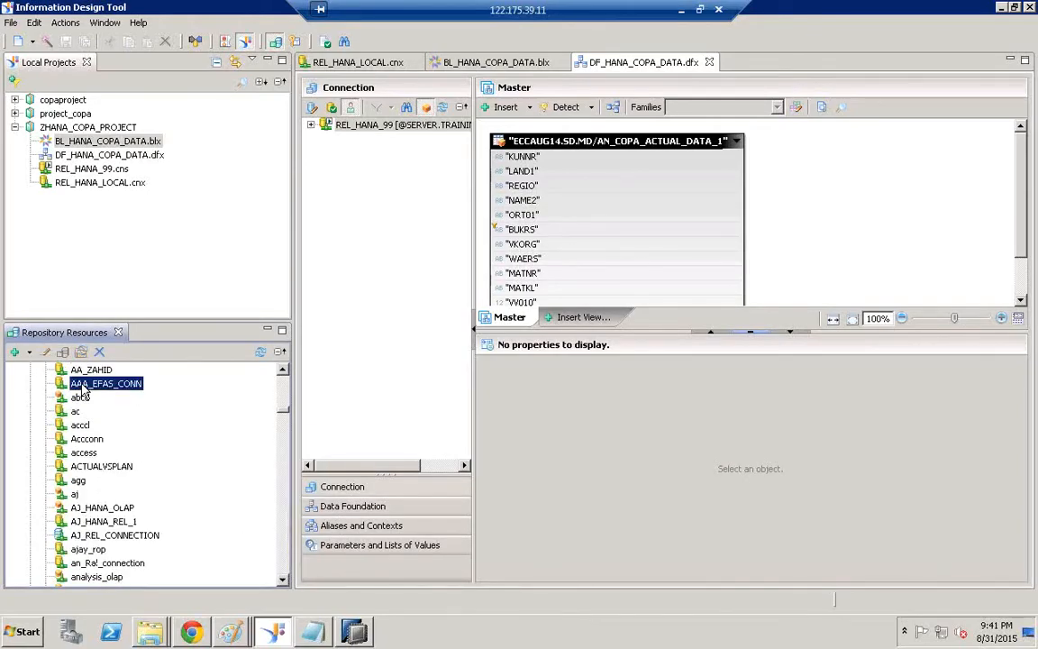
type("olap_")
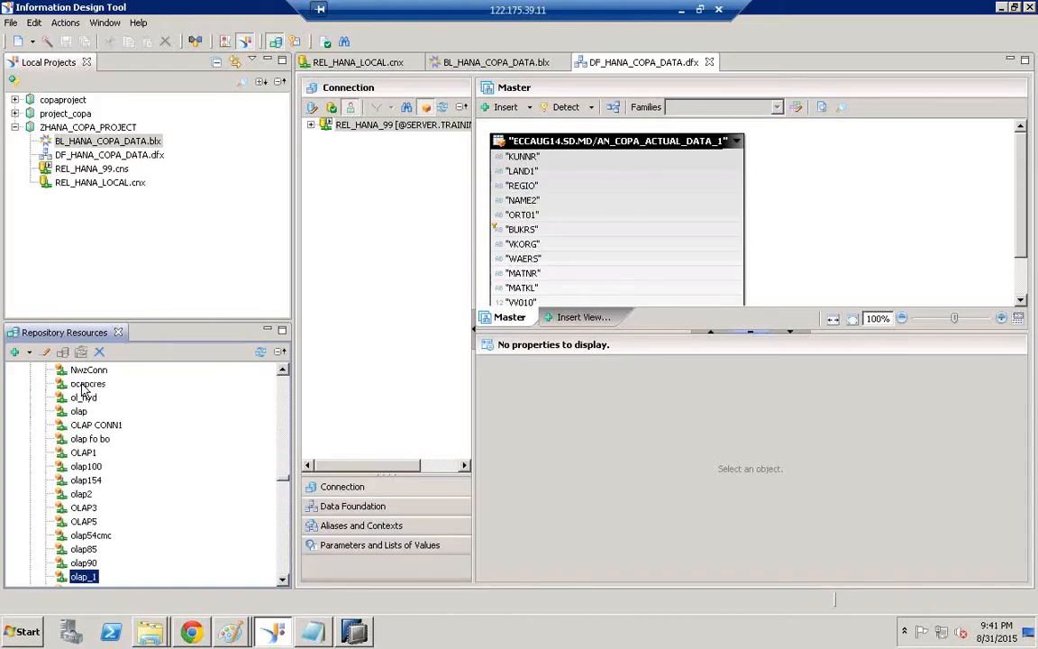
type("ha")
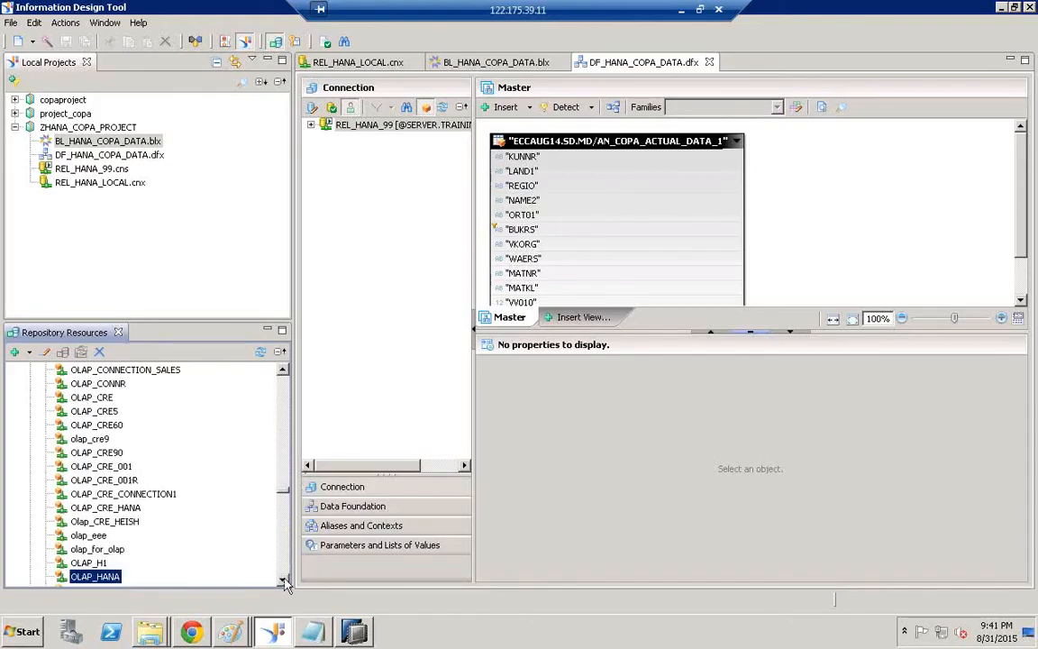
left_click(284, 582)
left_click(284, 581)
left_click(284, 581)
left_click(284, 581)
left_click(284, 581)
left_click(283, 582)
left_click(284, 581)
left_click(284, 581)
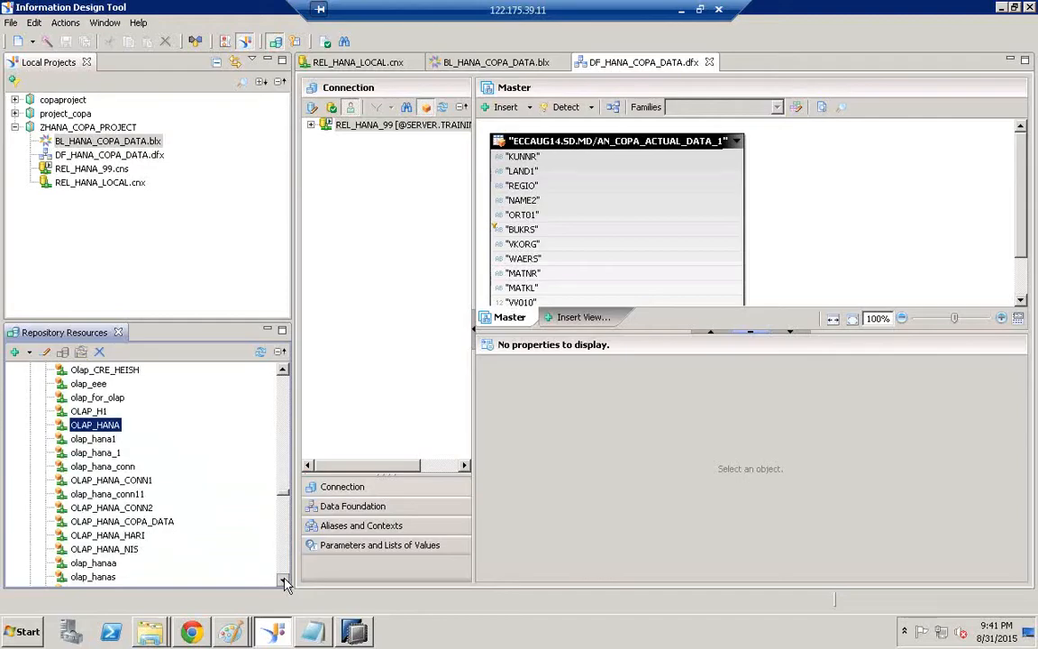
left_click(83, 522)
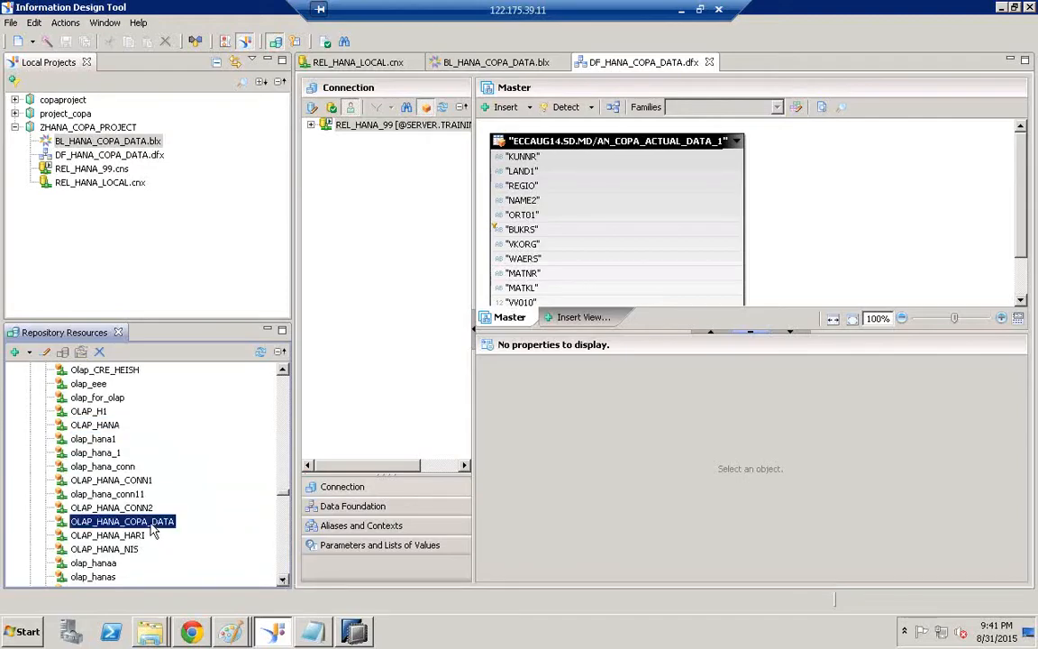
double_click(104, 521)
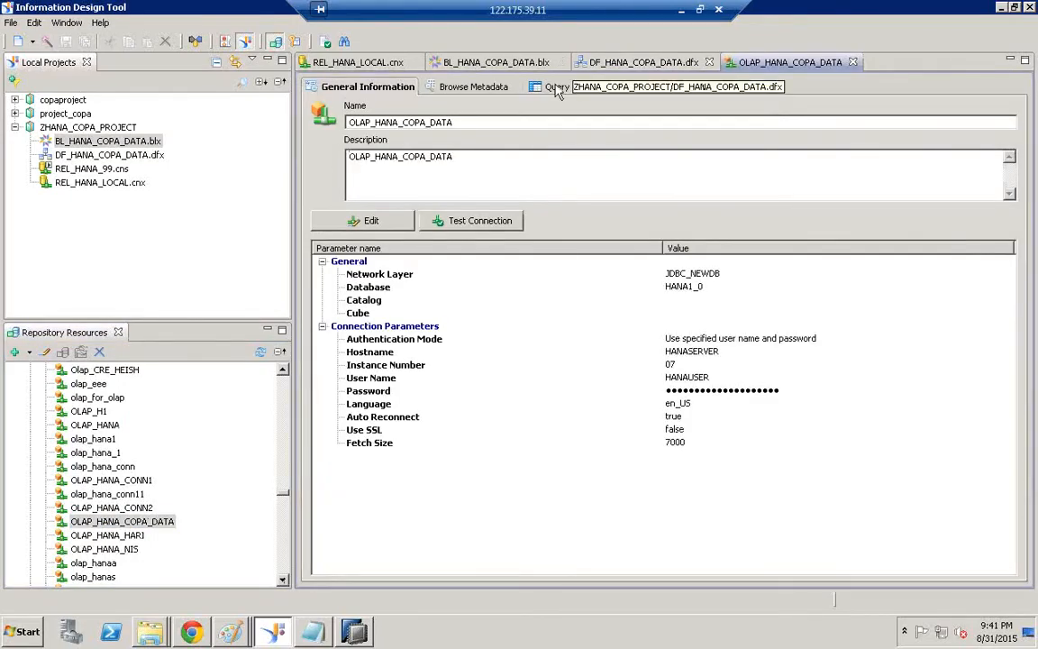
Show the OLAP_HANA_COPA_DATA Query page with its Default metadata catalog and MDX editor
left_click(551, 90)
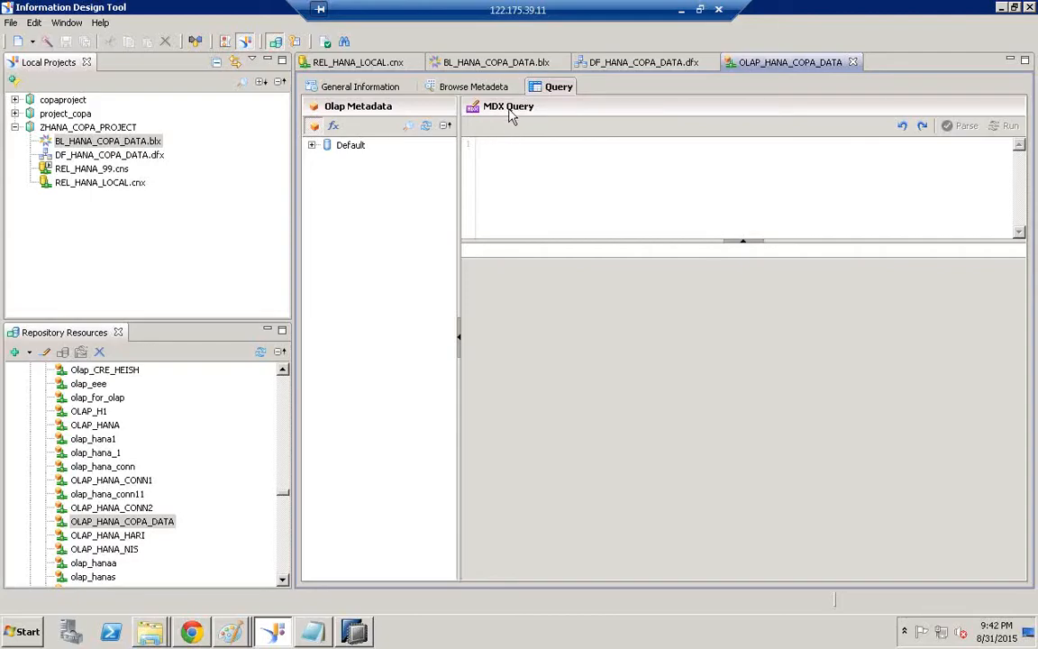
left_click(112, 522)
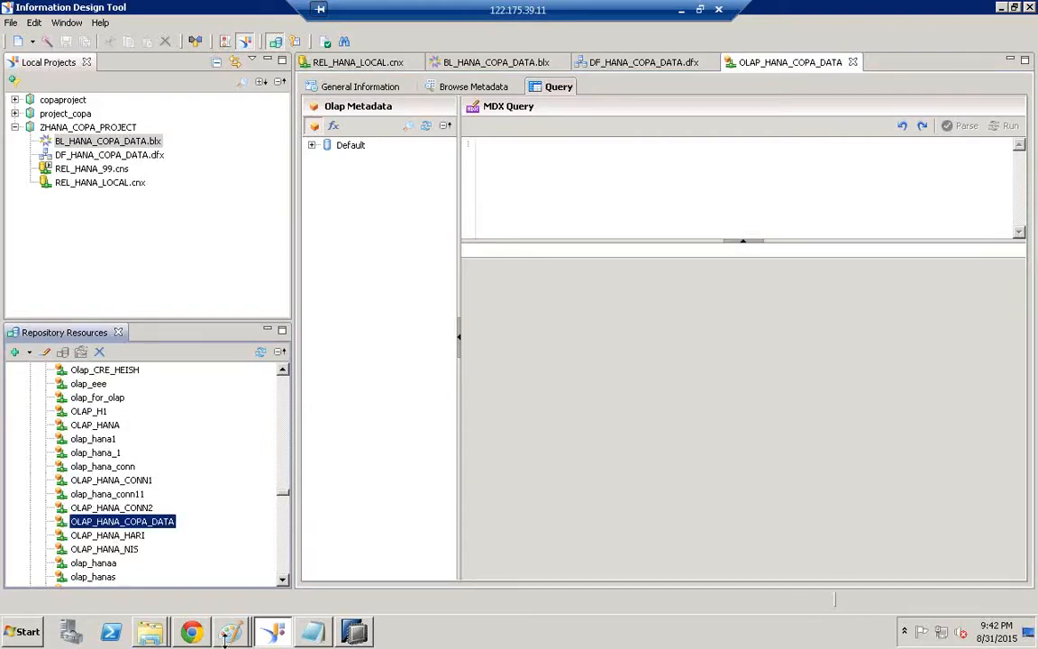
In Paint, label the ANALYSIS FOR OLAP box 'bi', circle it, and minimise Paint
mouse_move(230, 631)
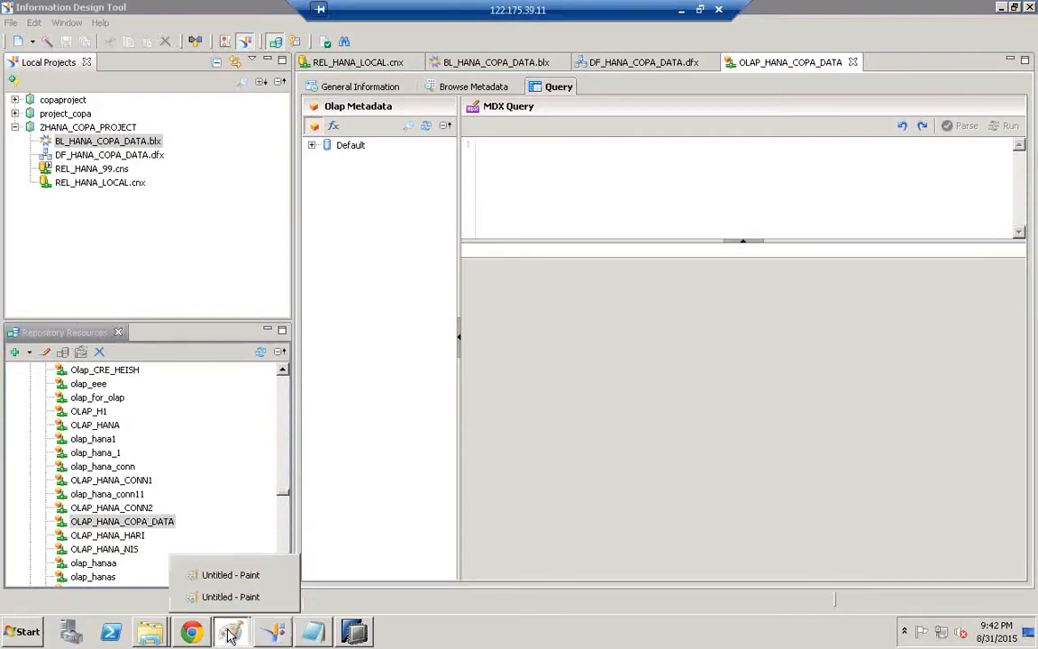
left_click(233, 599)
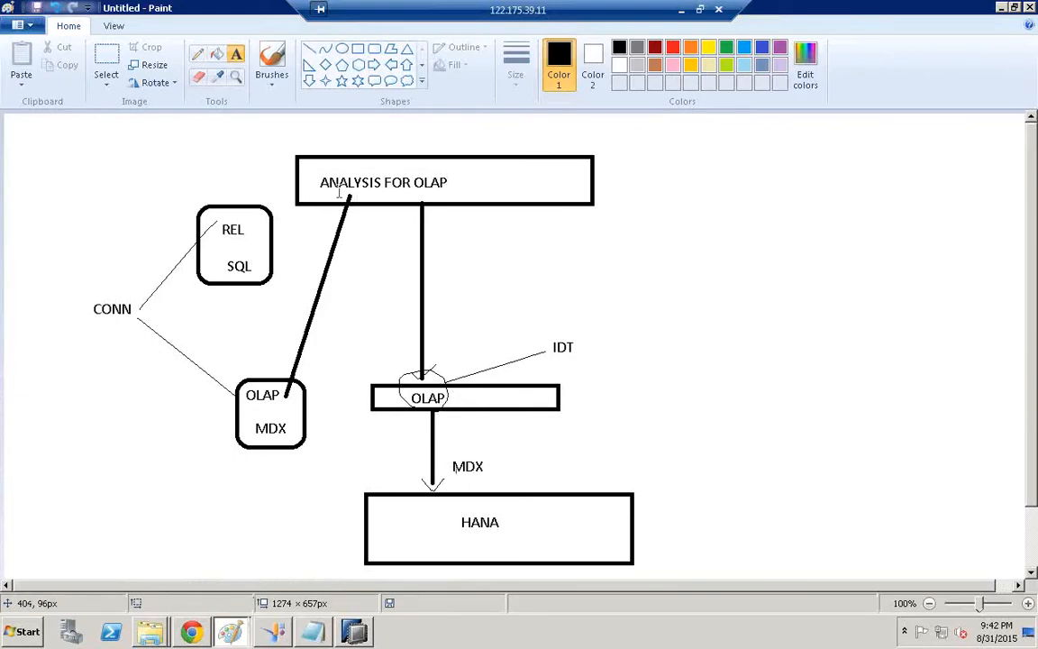
left_click(492, 186)
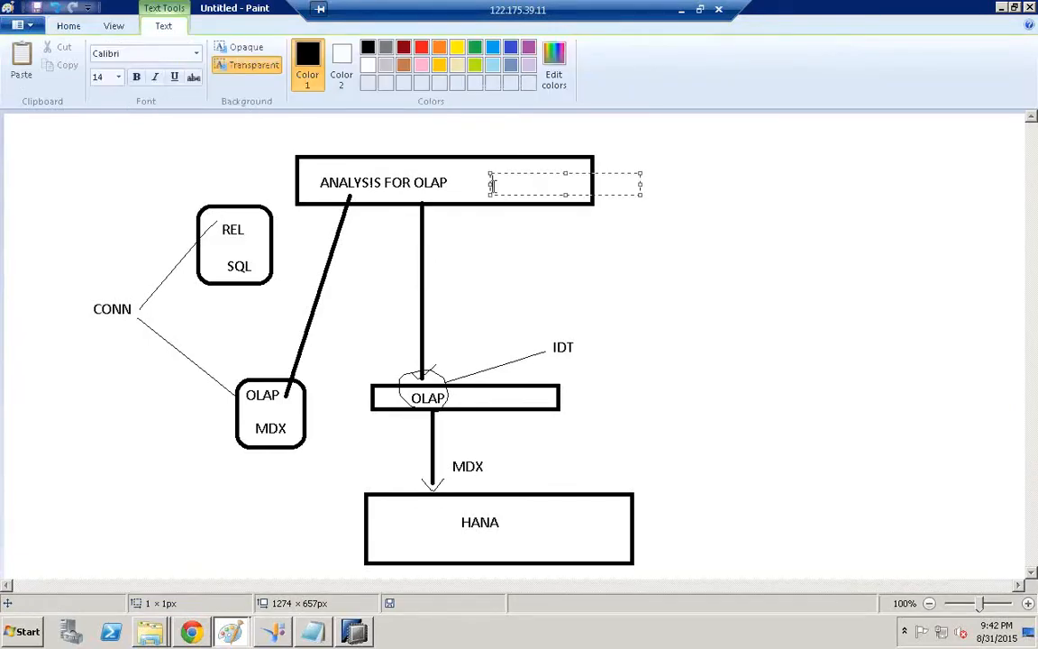
type("bi")
left_click(546, 238)
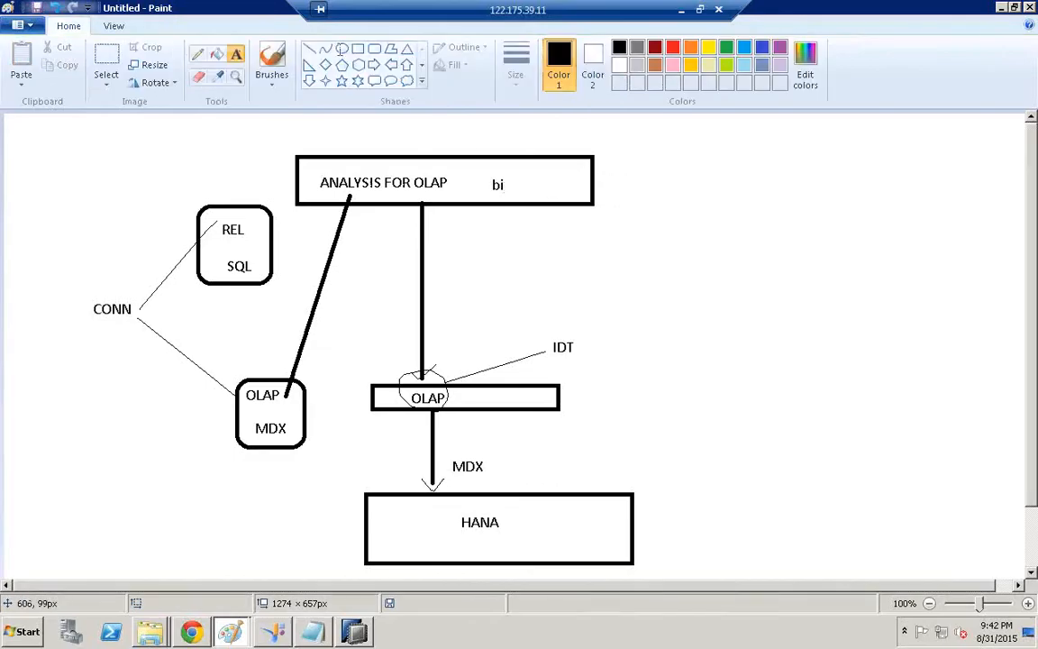
left_click(200, 56)
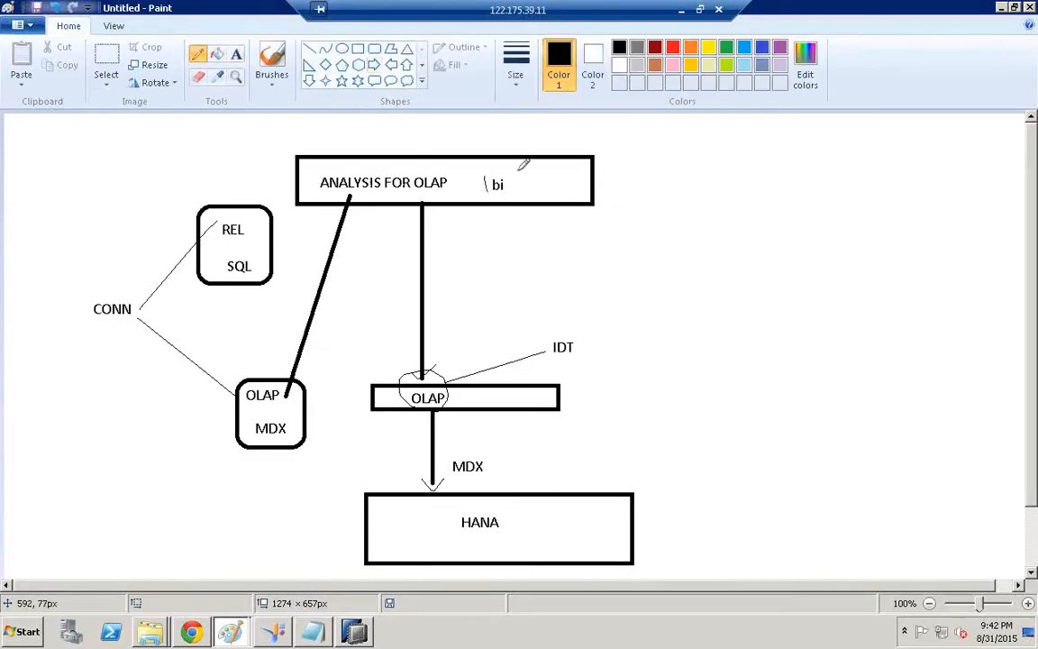
left_click_drag(522, 167, 518, 184)
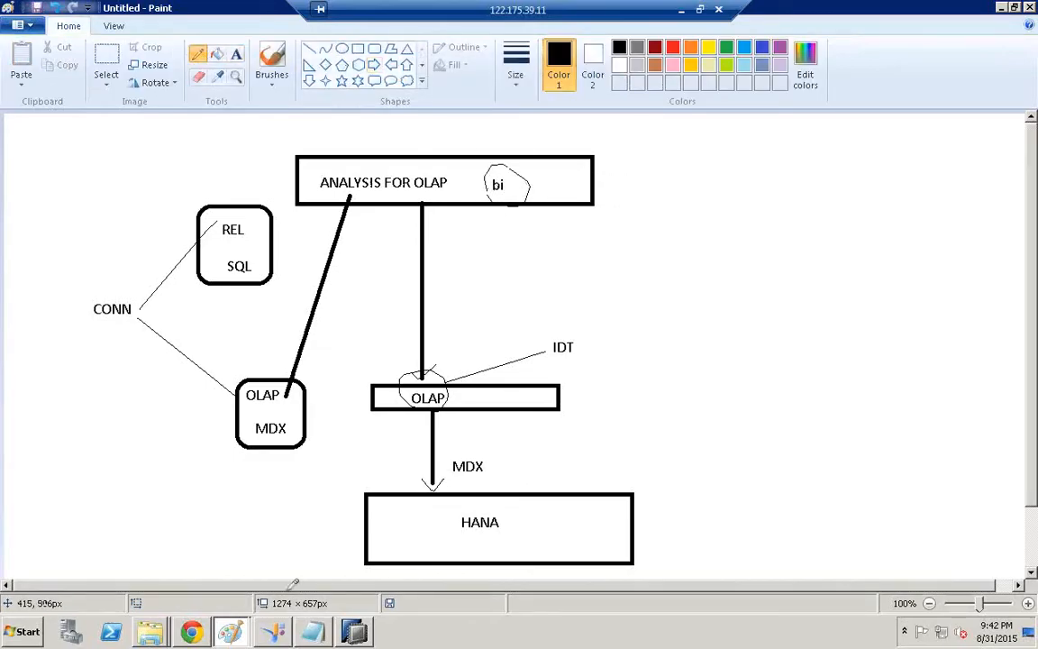
left_click(1001, 8)
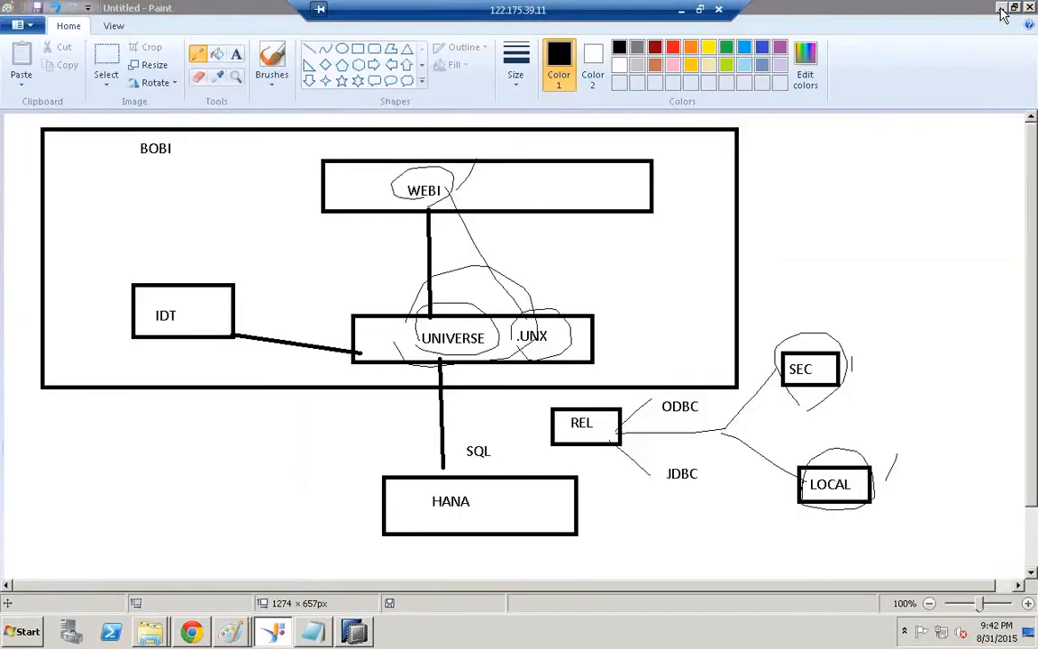
Launch BI launch pad from the desktop Tools folder, opening a second Home tab
left_click(1002, 8)
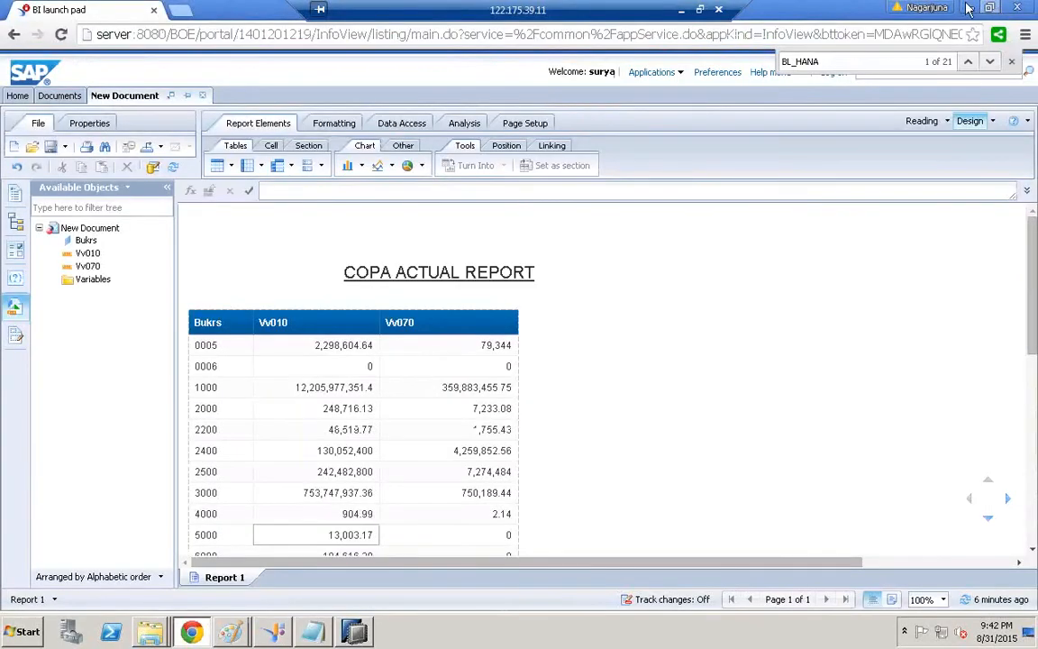
left_click(969, 5)
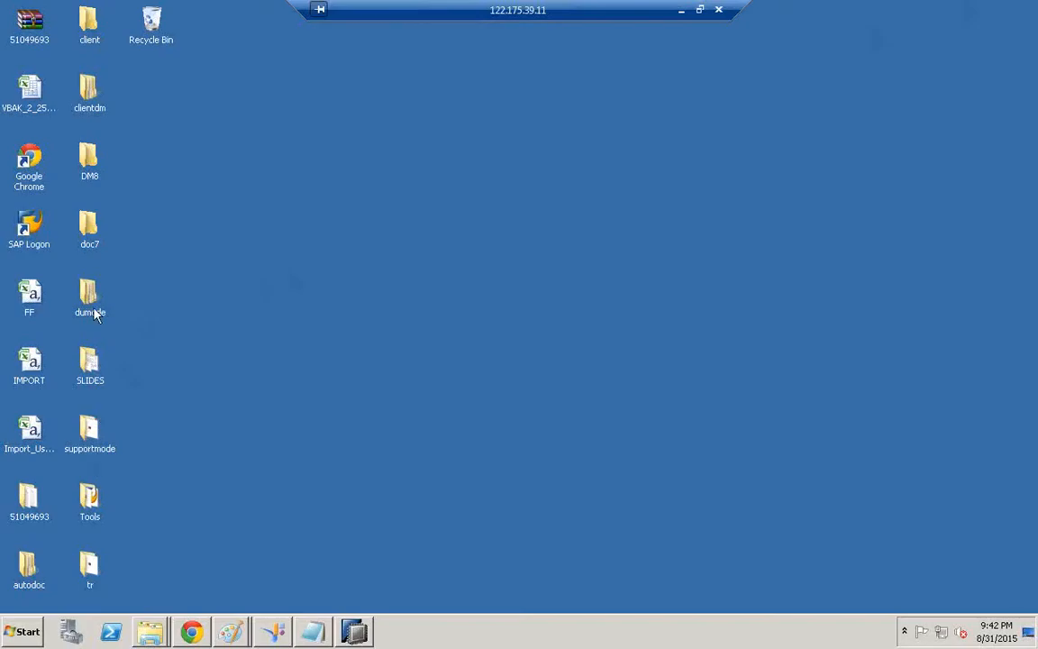
double_click(92, 516)
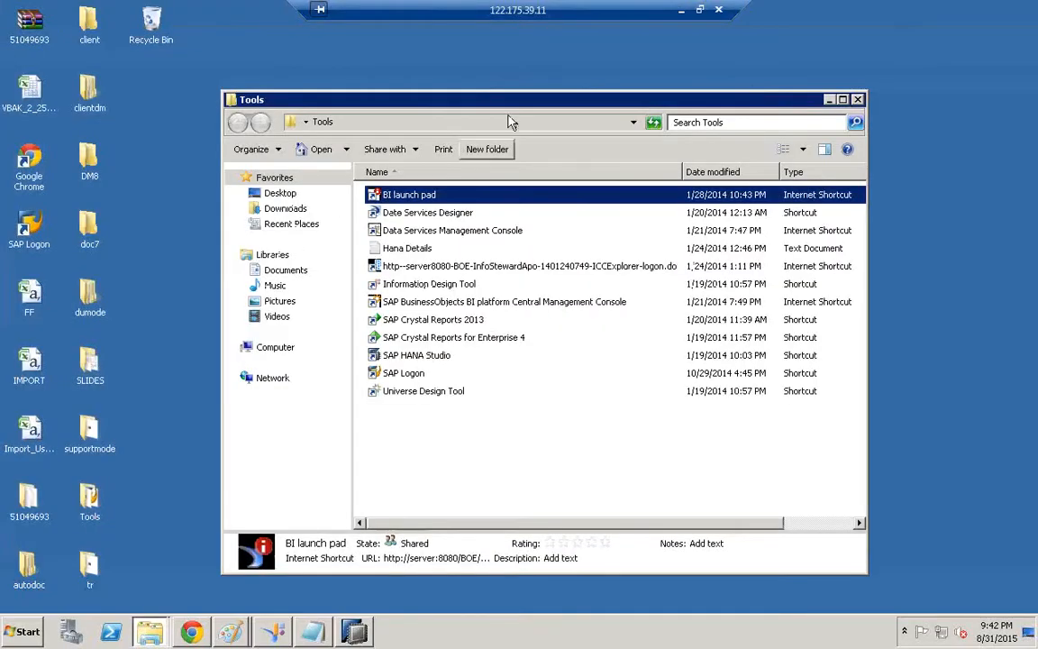
double_click(533, 103)
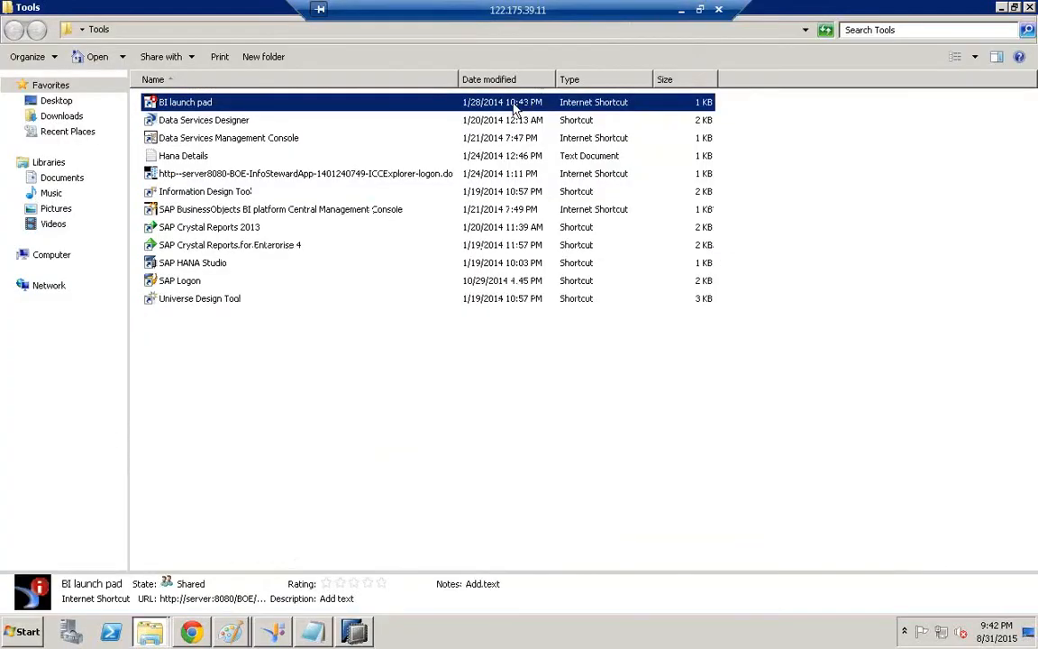
double_click(171, 105)
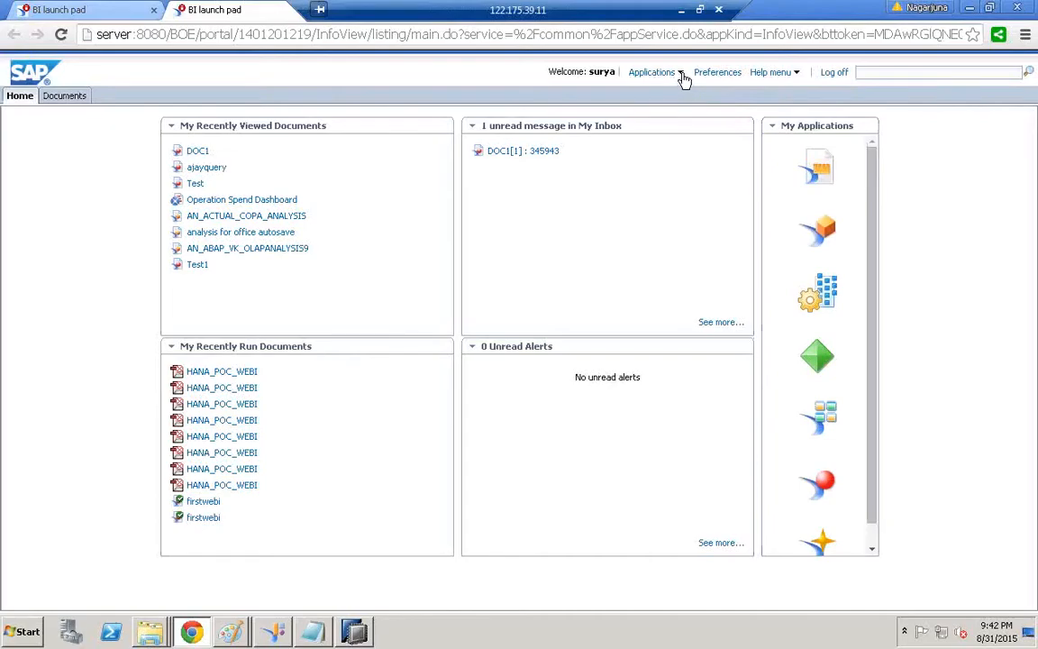
Start Analysis edition for OLAP from the Applications menu to open a new workspace
left_click(683, 78)
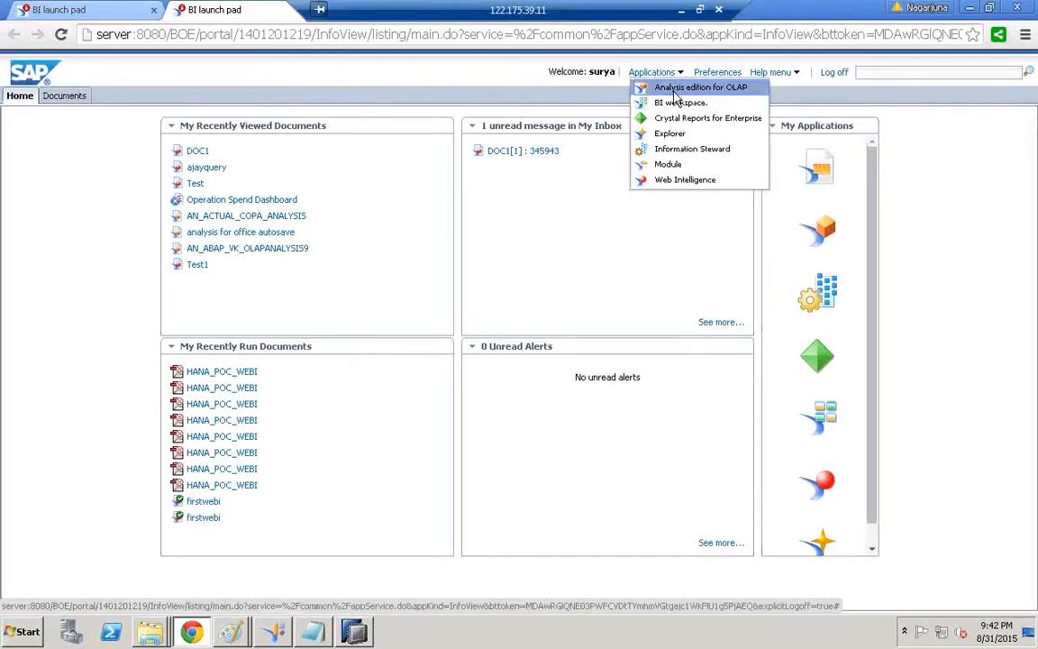
left_click(733, 87)
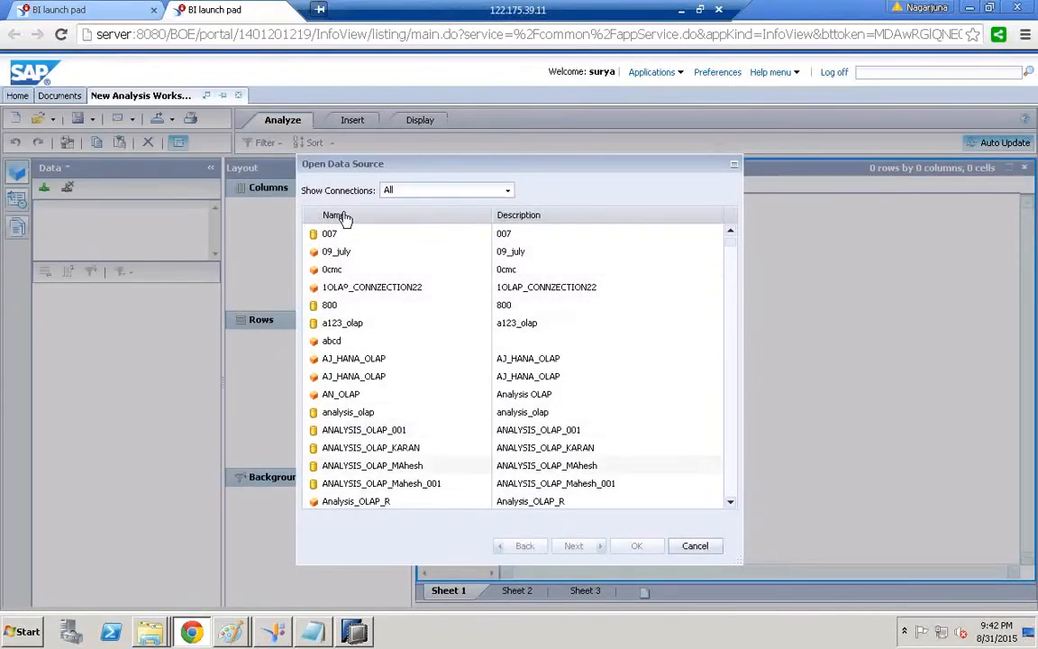
Keep the connection filter on All and check the noted connection name
left_click(509, 193)
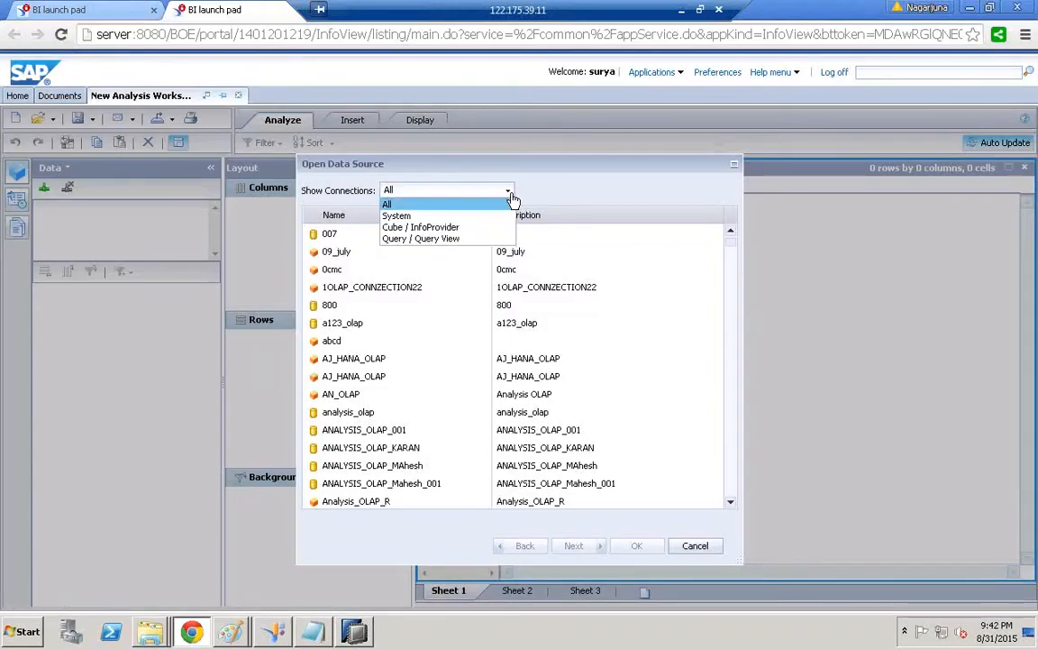
left_click(549, 190)
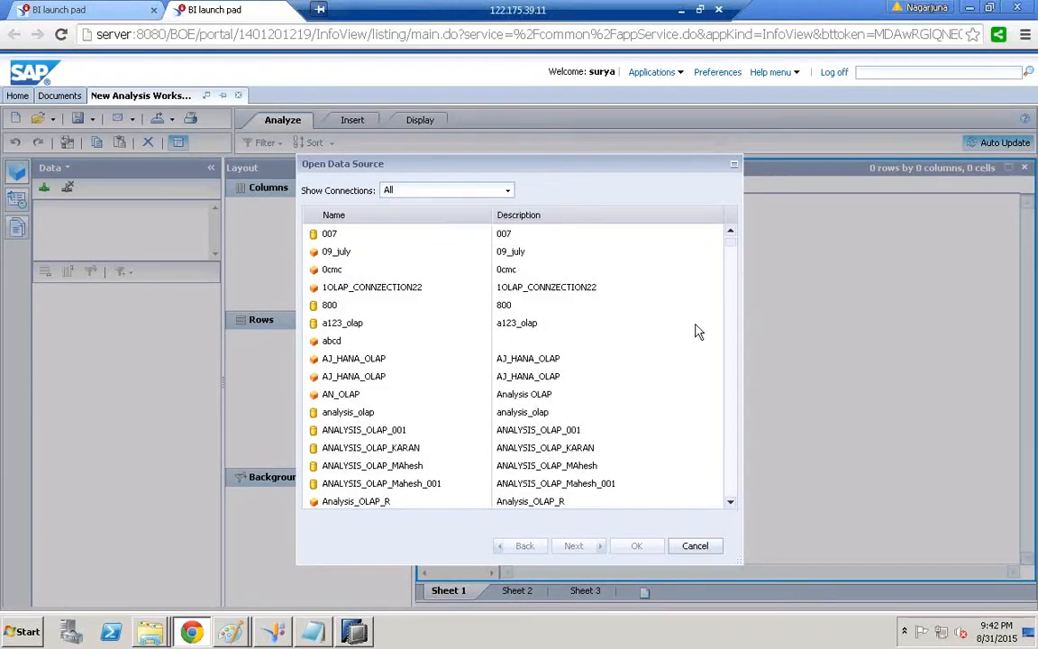
left_click(733, 485)
left_click(733, 485)
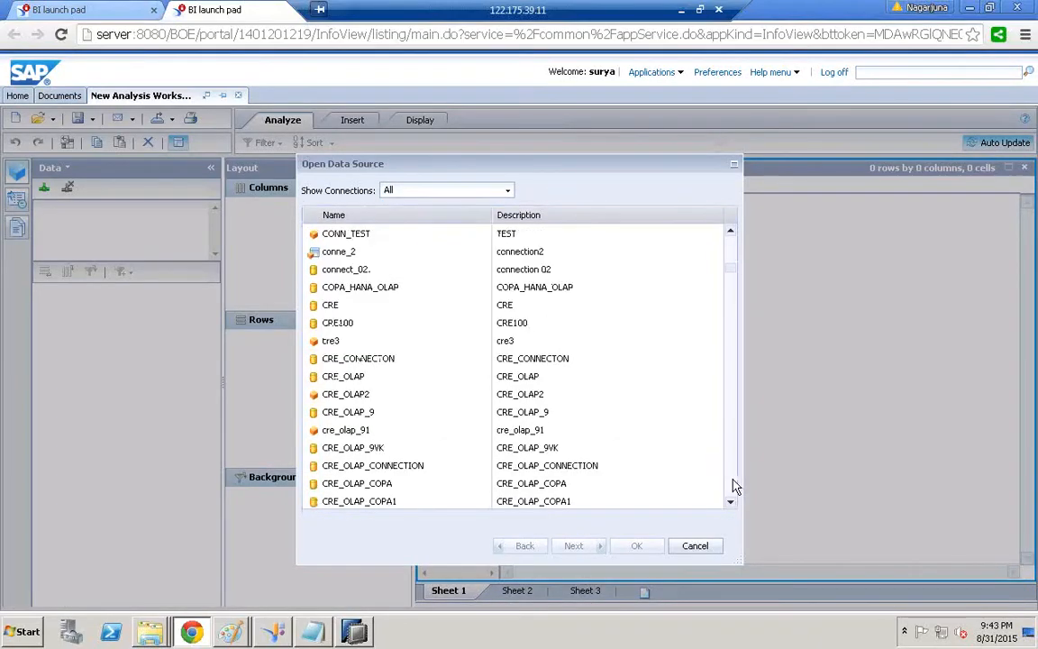
left_click(313, 631)
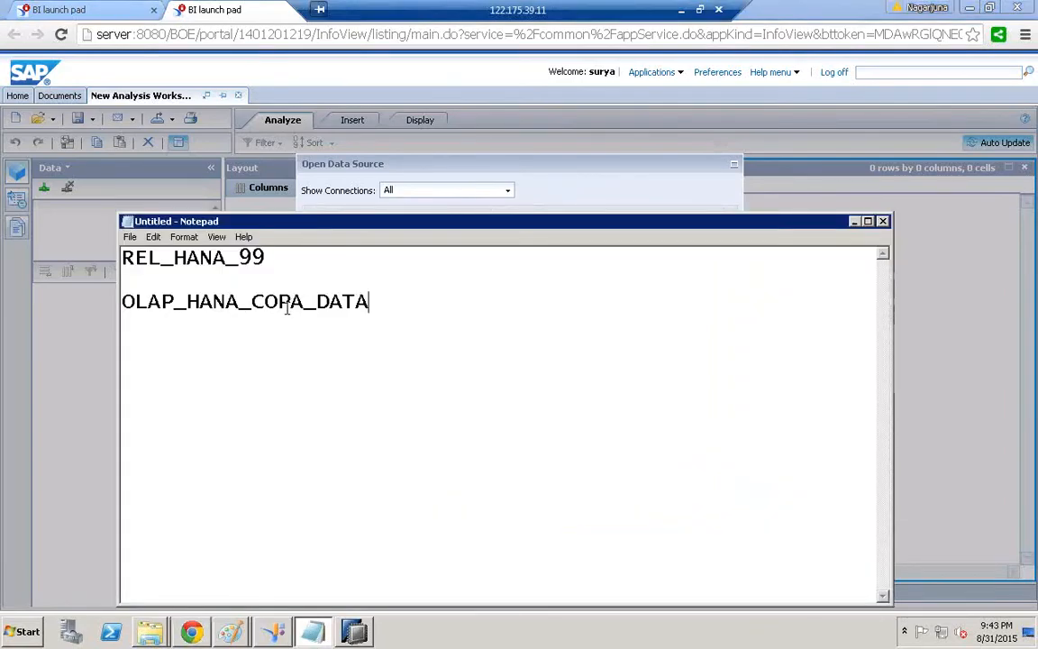
left_click(854, 222)
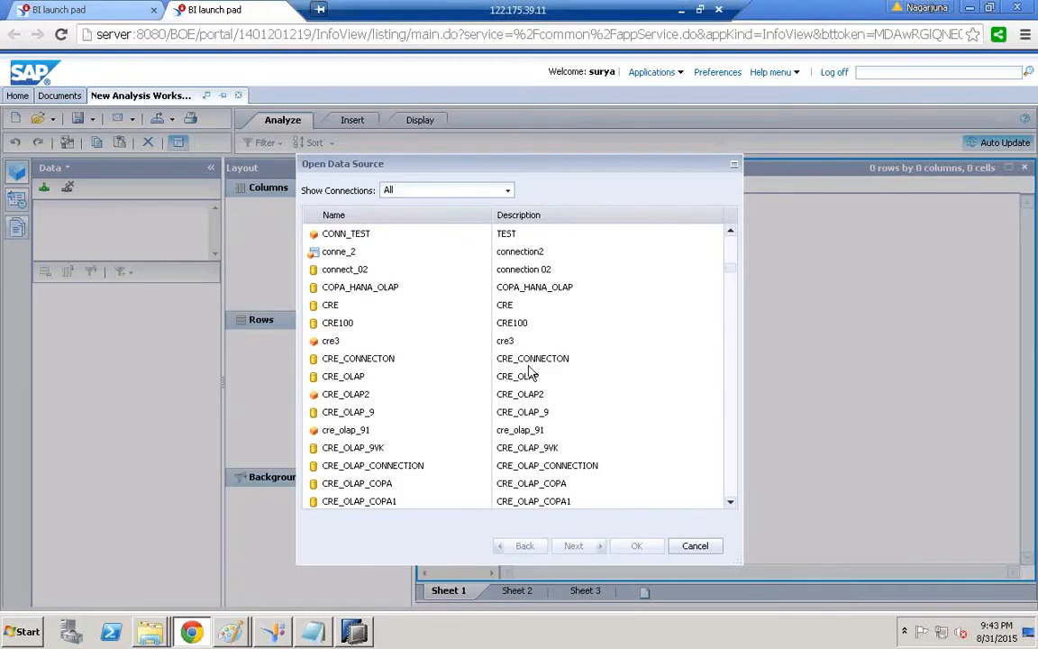
Scroll through the connection list and select OLAP_HANA_COPA_DATA
left_click(352, 415)
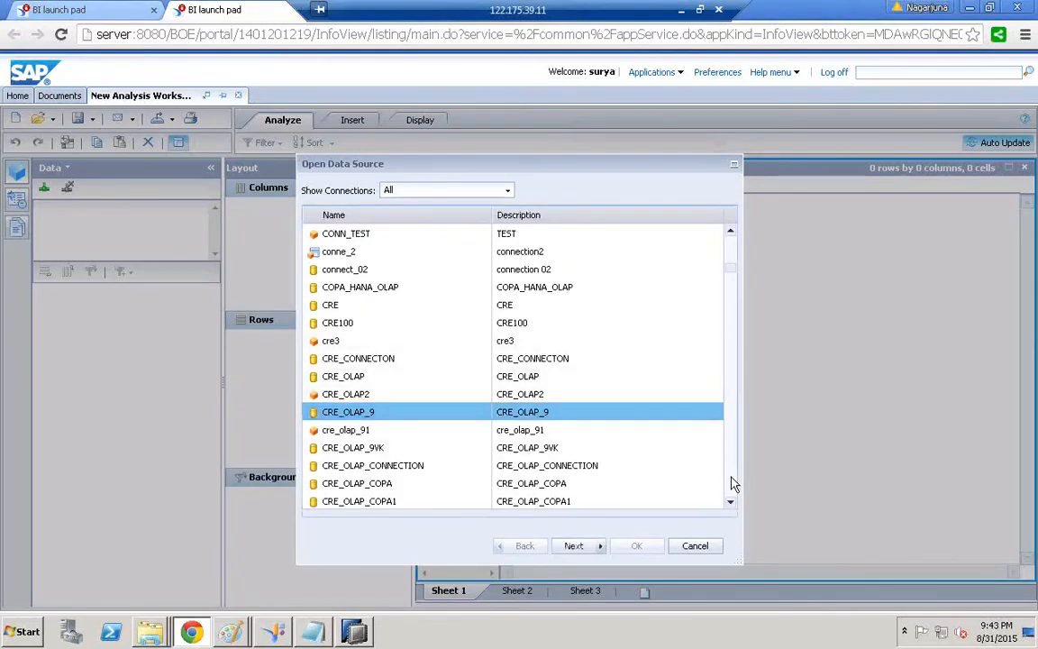
scroll(731, 482, "down", 5)
scroll(732, 482, "down", 10)
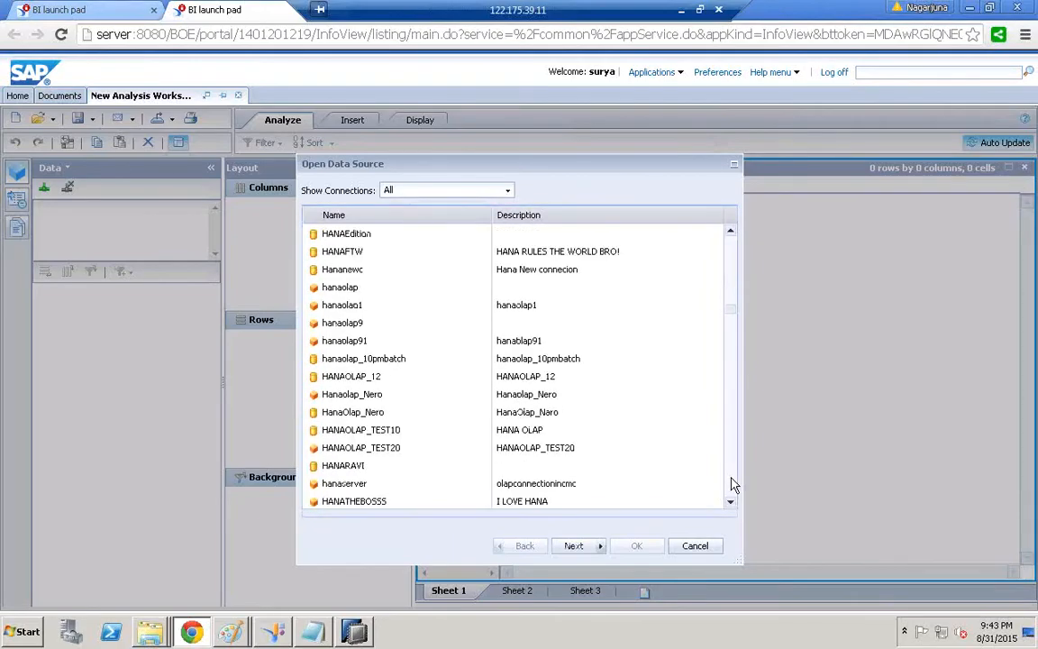
scroll(732, 484, "down", 5)
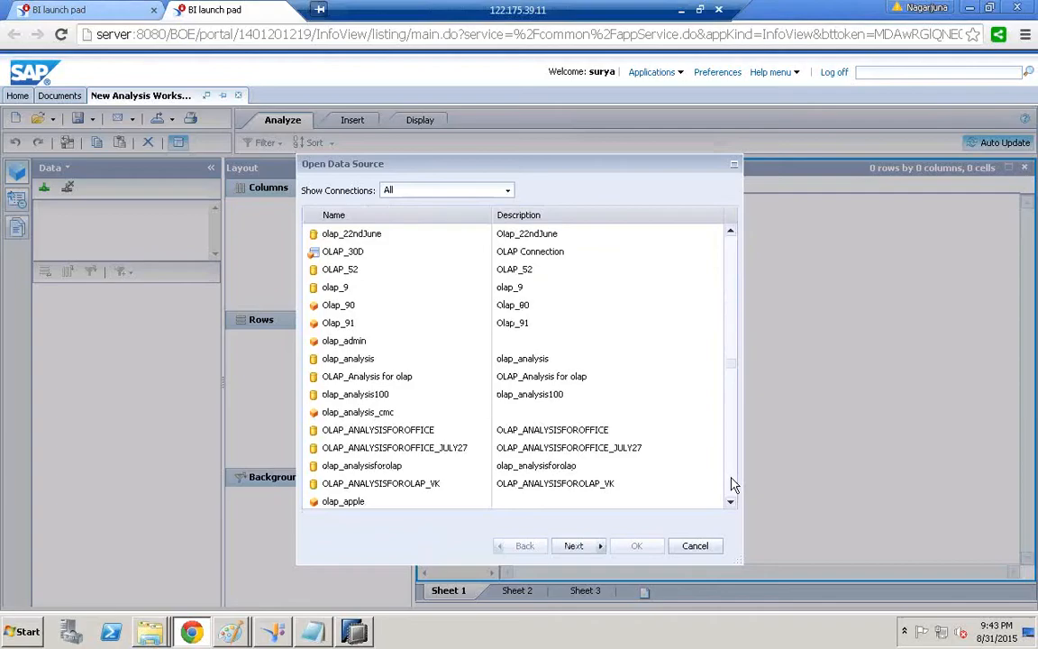
scroll(734, 485, "down", 5)
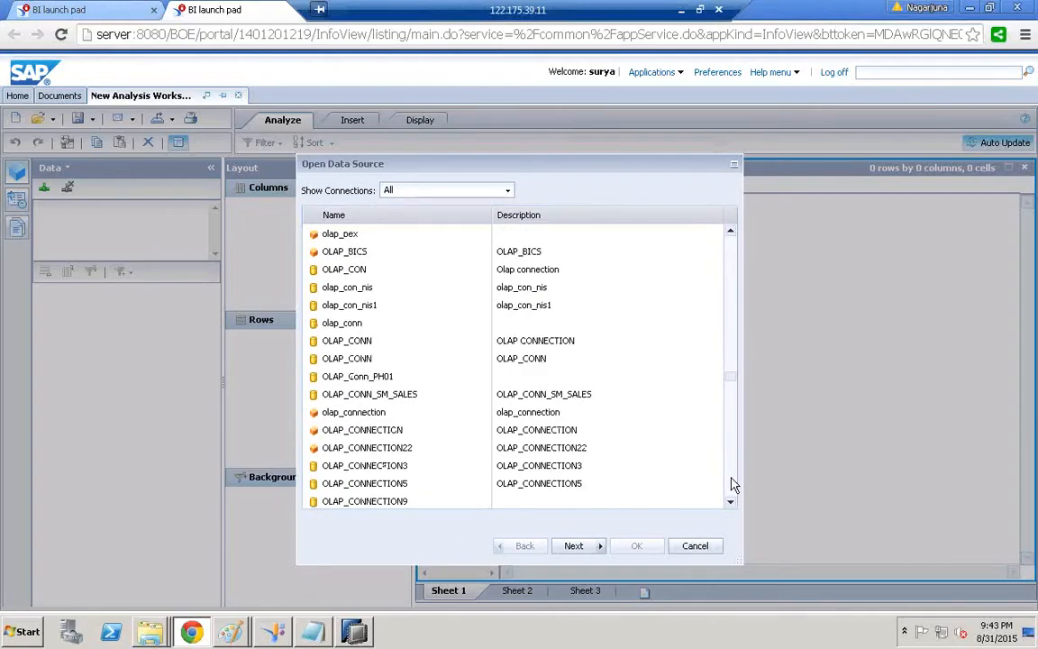
scroll(734, 485, "down", 5)
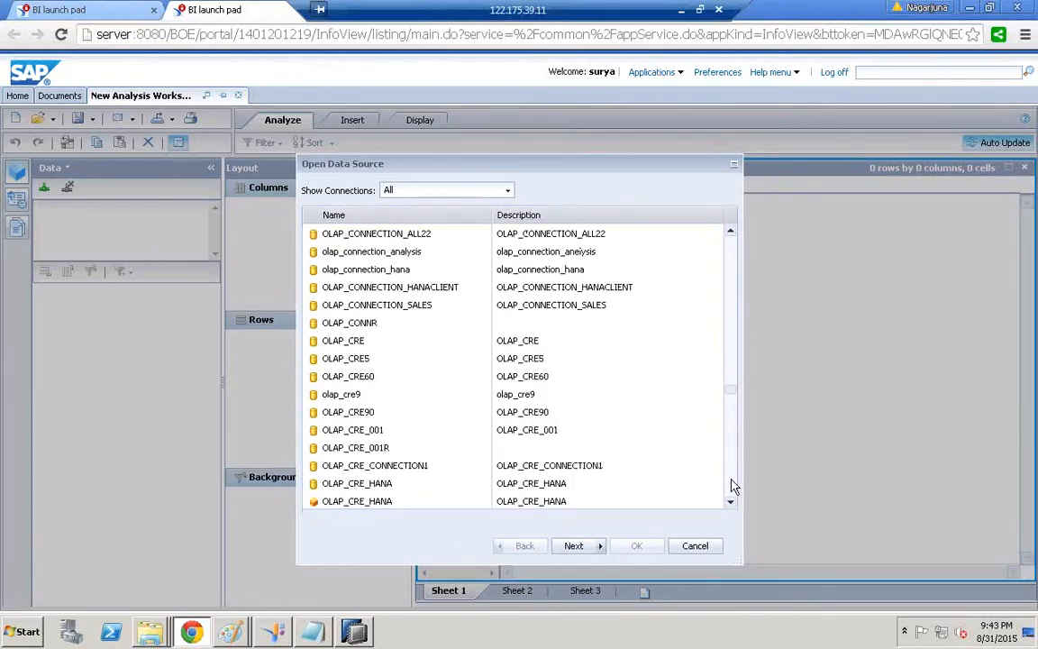
scroll(733, 488, "down", 5)
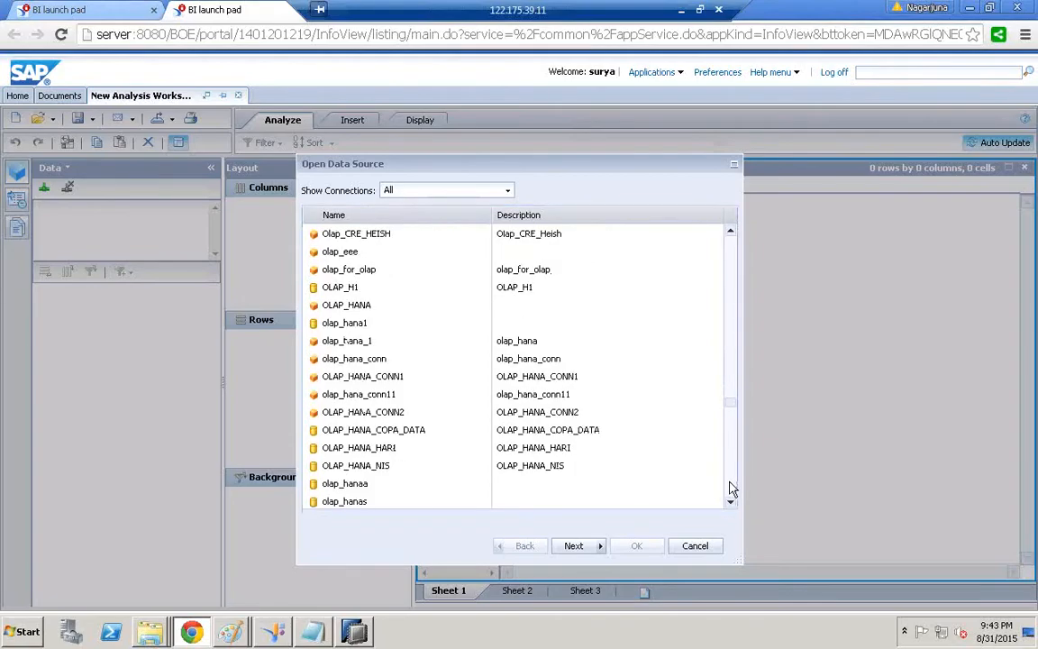
scroll(732, 489, "down", 5)
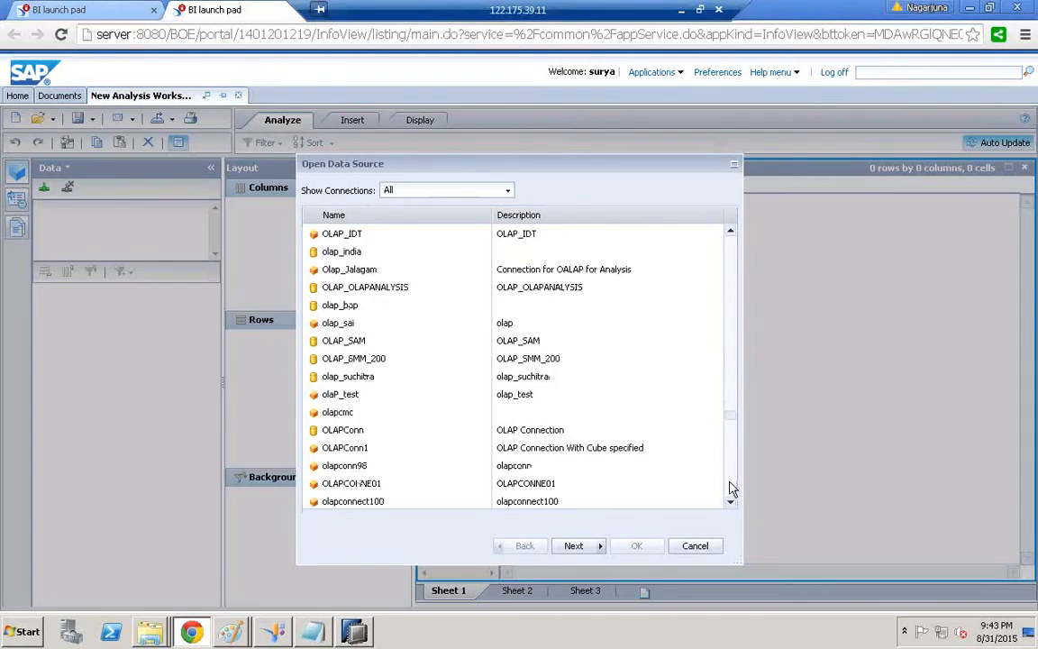
scroll(733, 488, "down", 5)
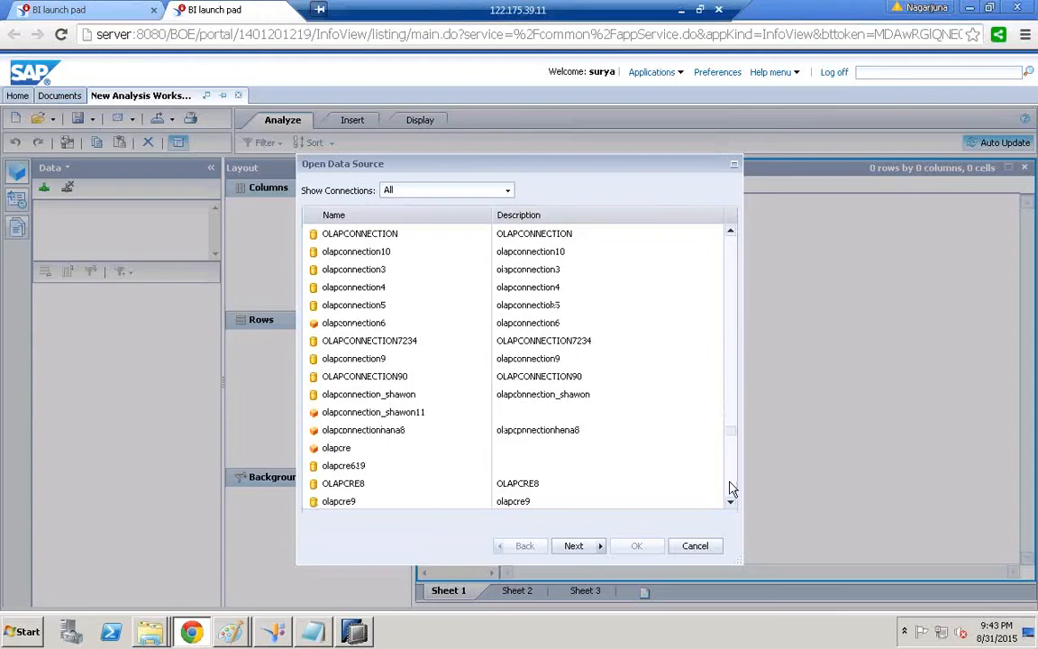
scroll(733, 488, "down", 5)
scroll(733, 488, "down", 5)
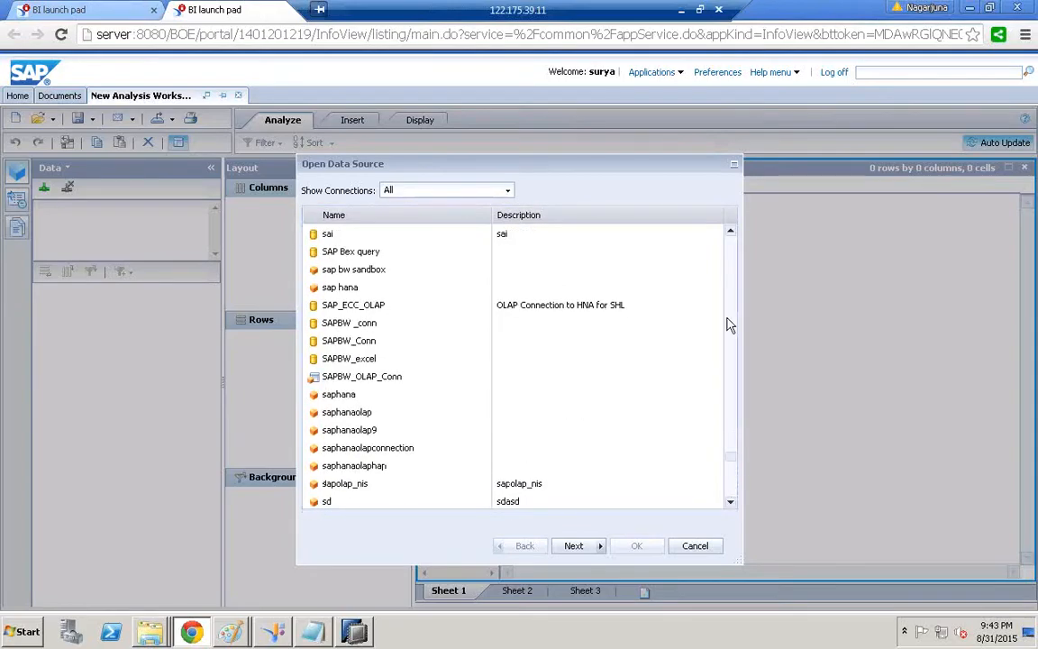
scroll(730, 325, "up", 5)
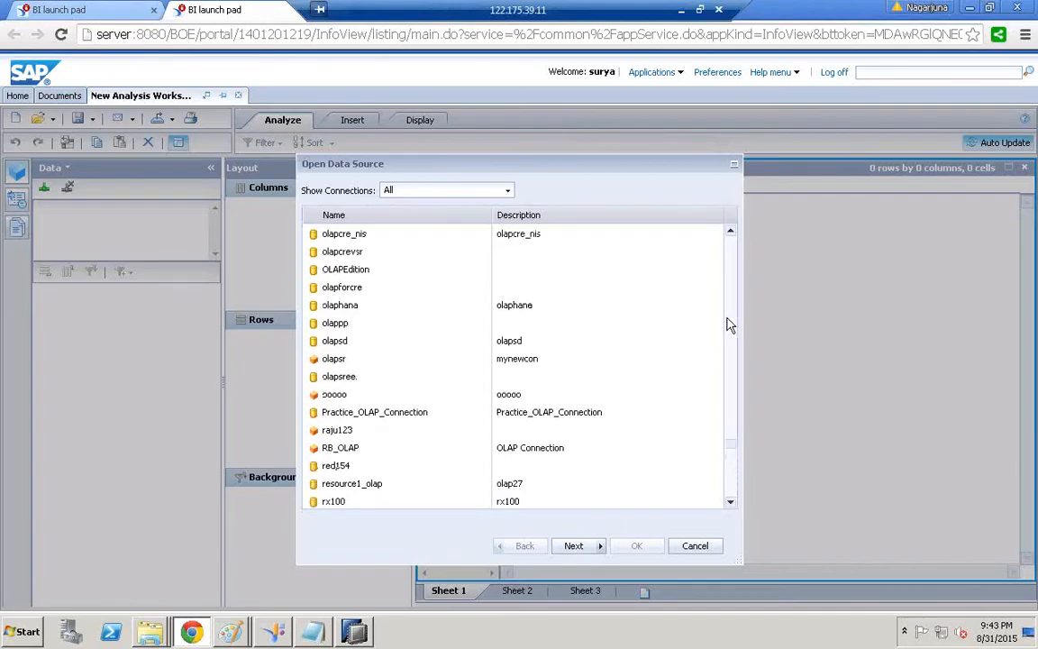
scroll(730, 325, "up", 5)
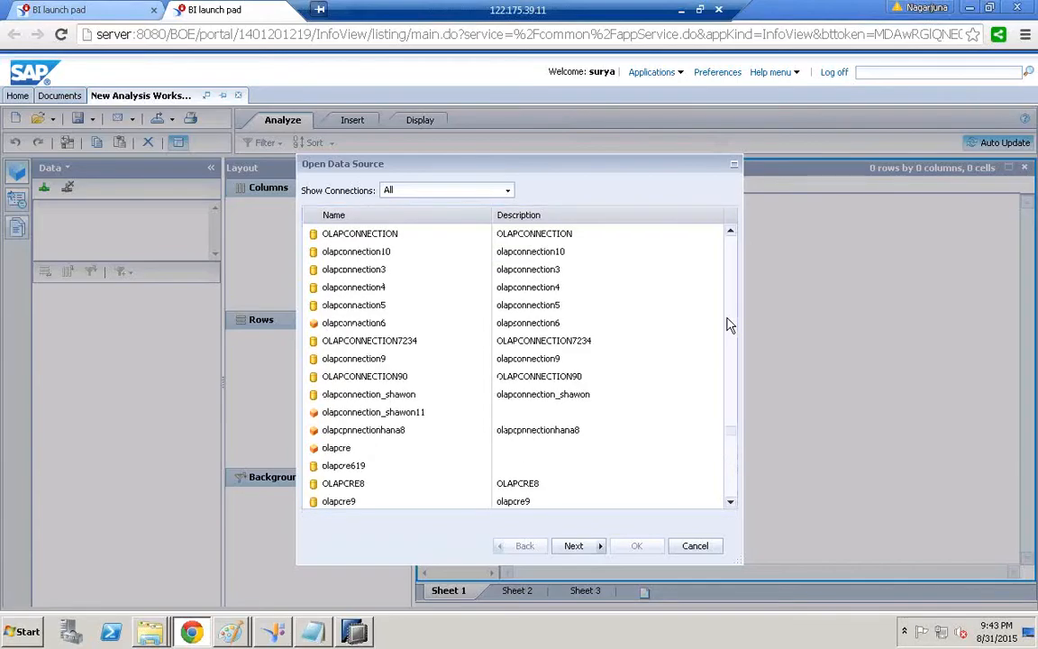
left_click(309, 632)
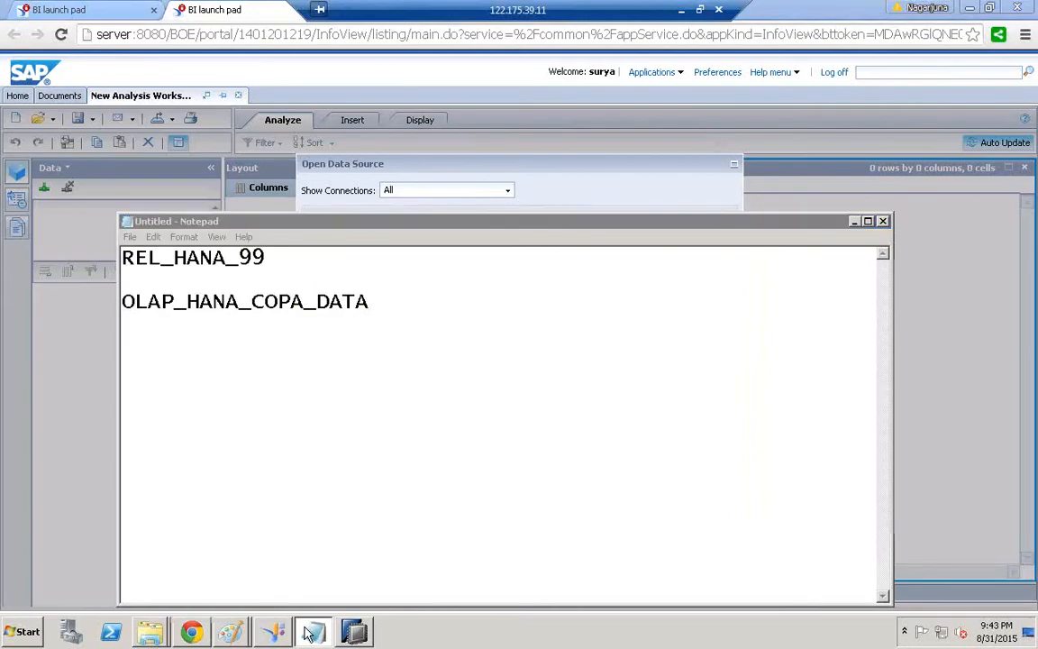
left_click(310, 632)
scroll(726, 269, "up", 5)
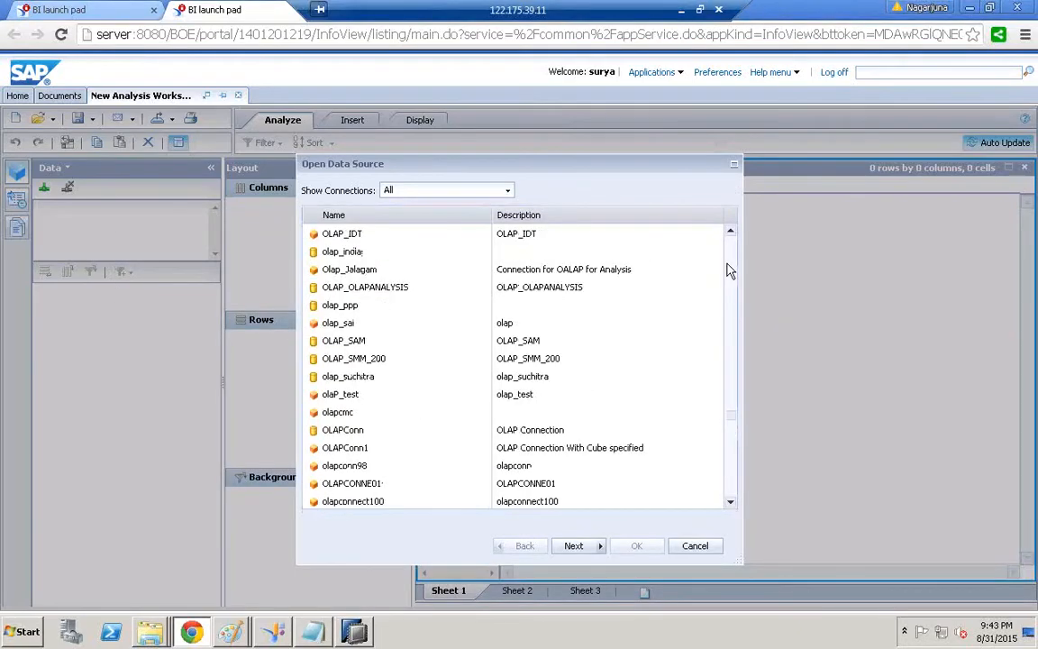
scroll(730, 268, "up", 5)
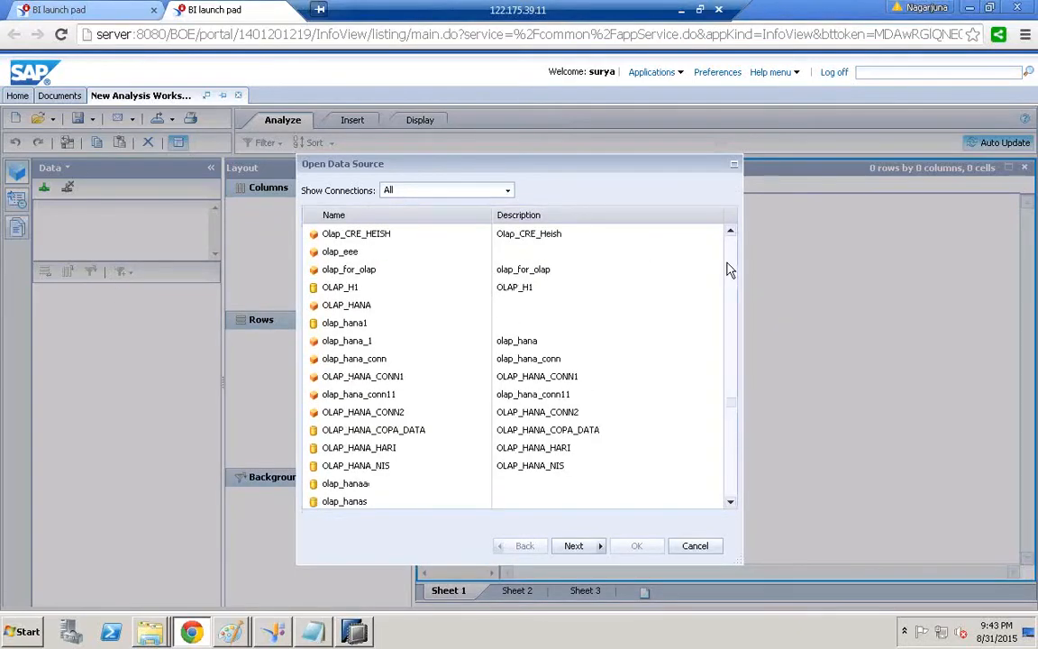
left_click(356, 432)
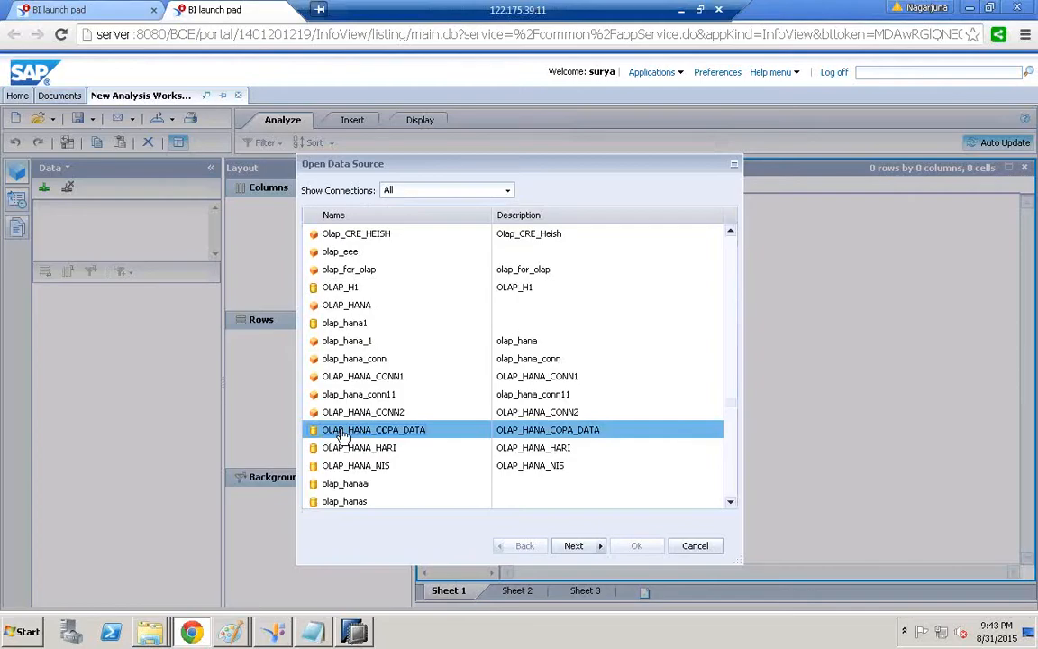
Browse the connection's data sources by folder, checking the notes for the view's package
left_click(574, 546)
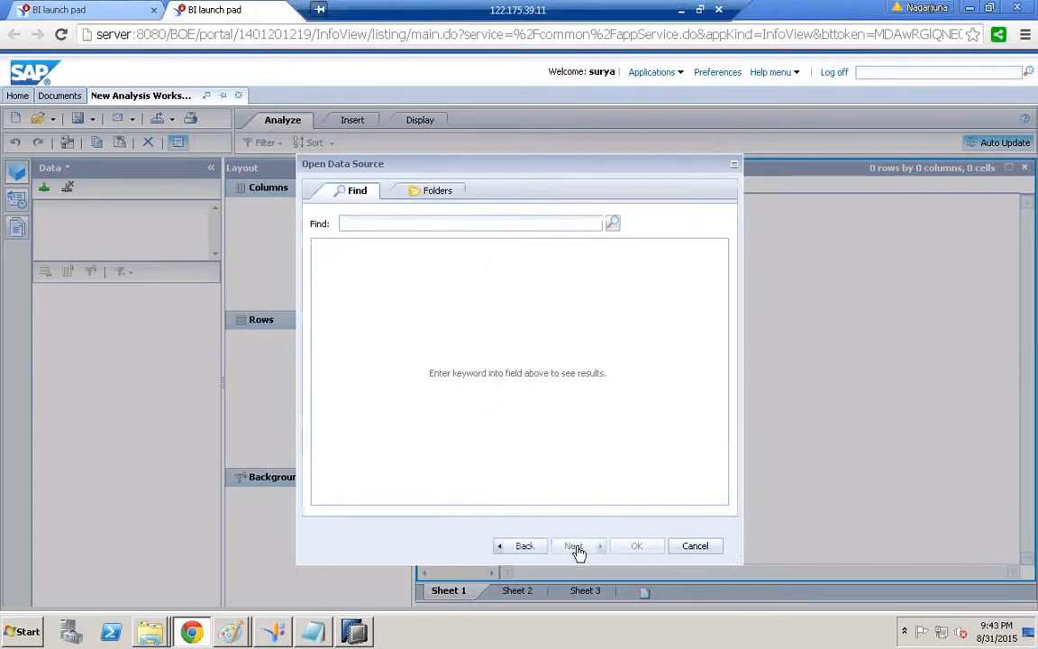
left_click(432, 198)
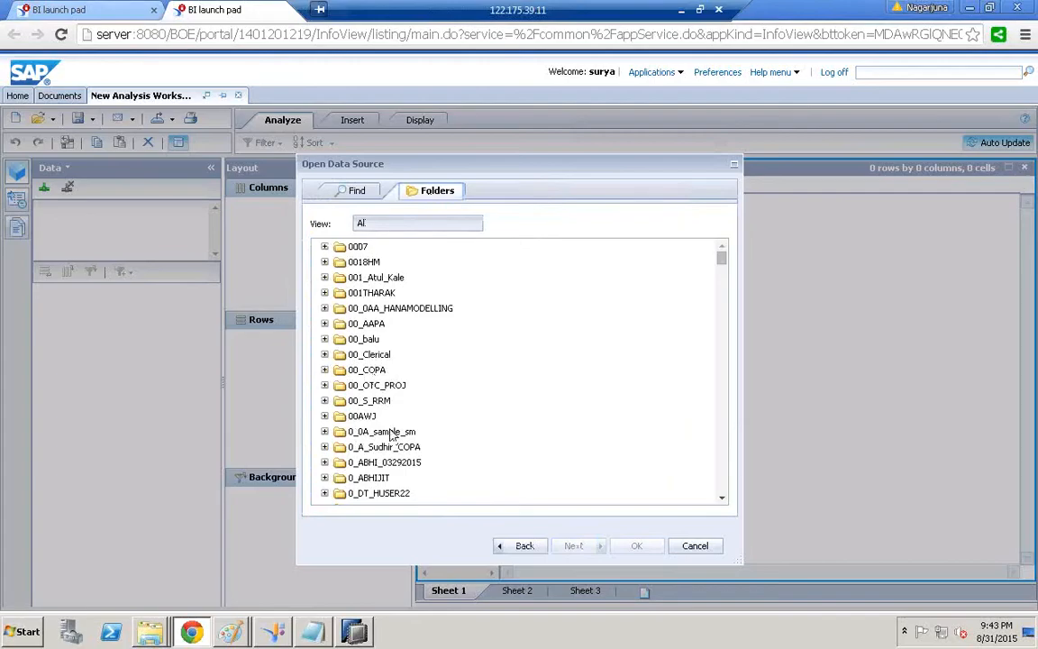
left_click(724, 489)
left_click(722, 484)
left_click(722, 484)
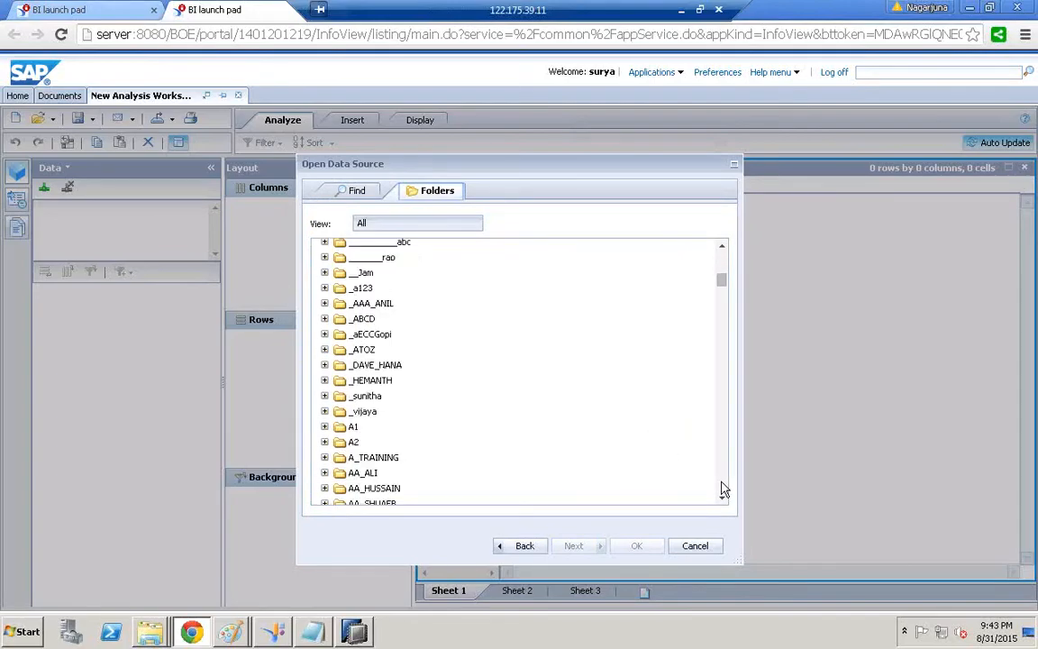
left_click(722, 484)
left_click(722, 484)
left_click(721, 484)
left_click(722, 484)
left_click(722, 484)
left_click(722, 484)
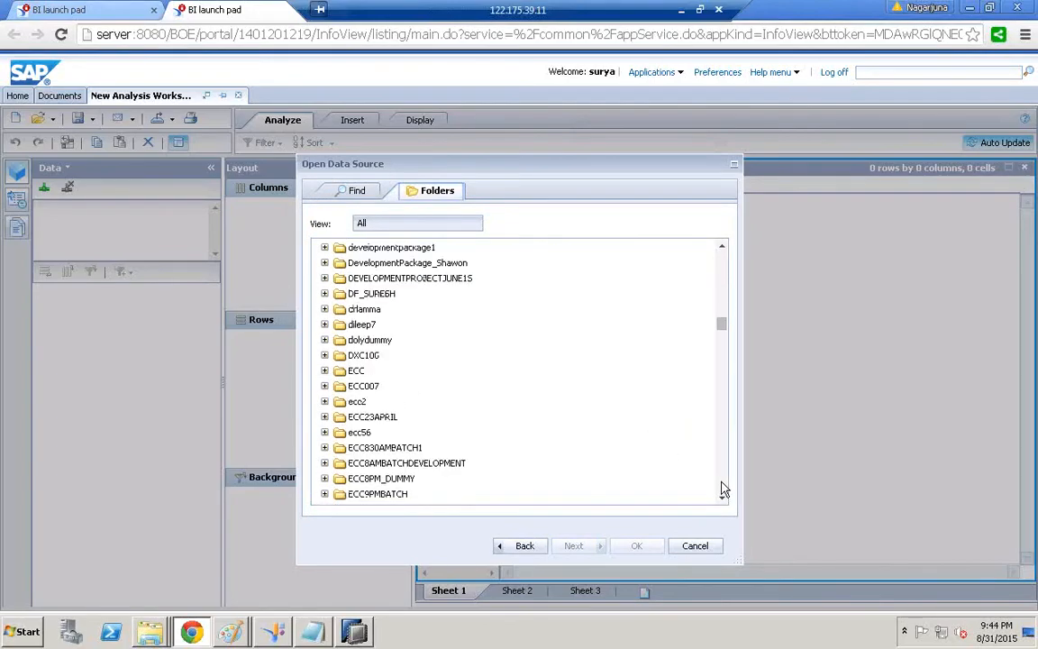
left_click(722, 489)
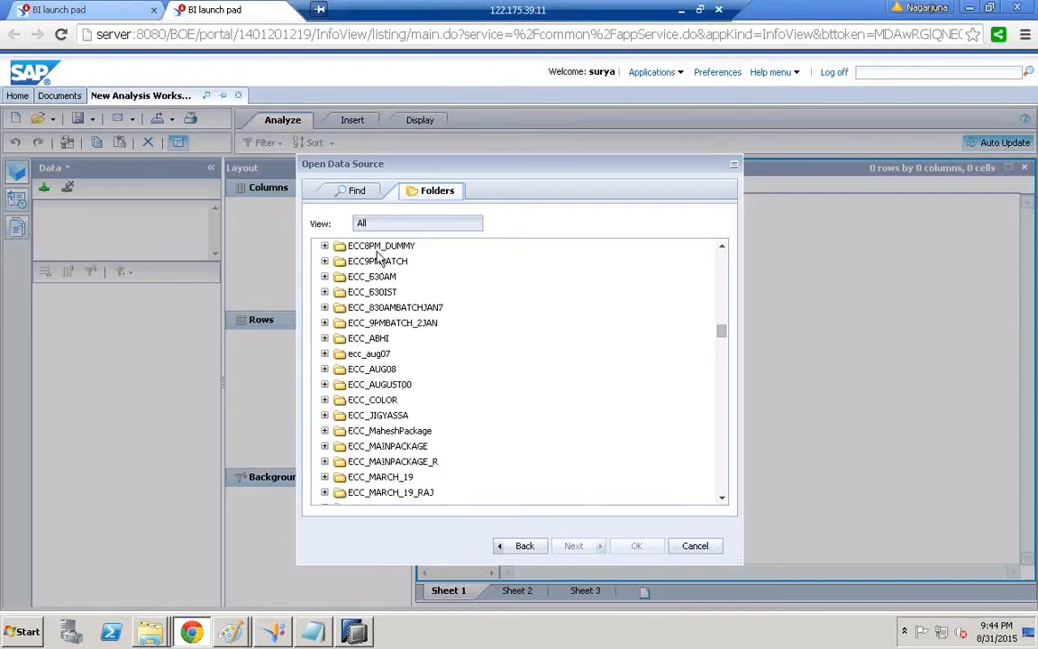
left_click(723, 485)
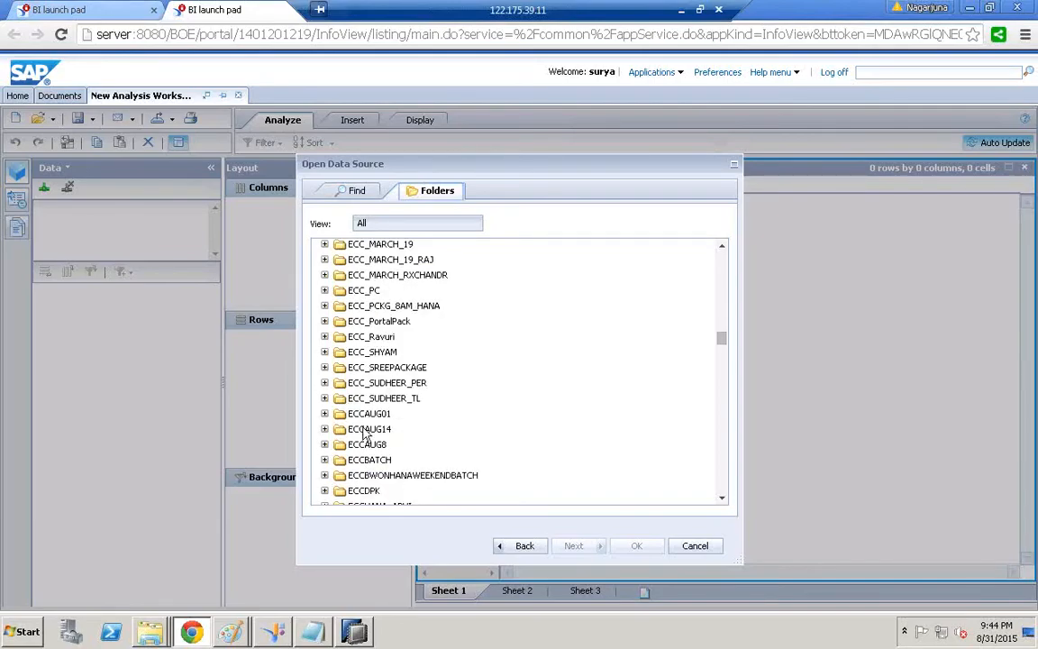
left_click(354, 631)
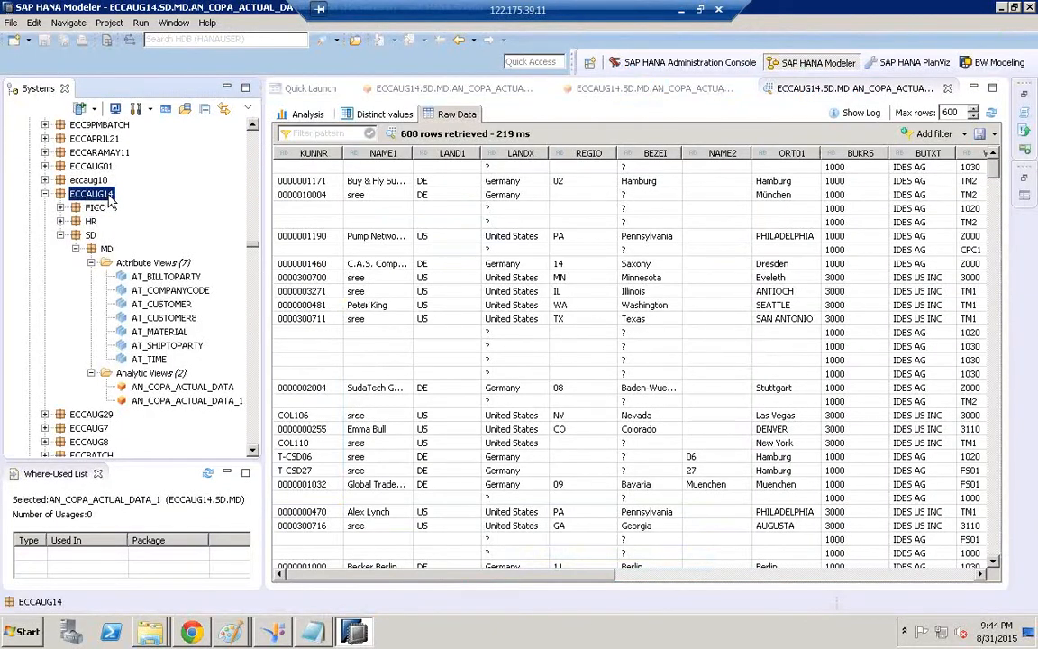
left_click(199, 633)
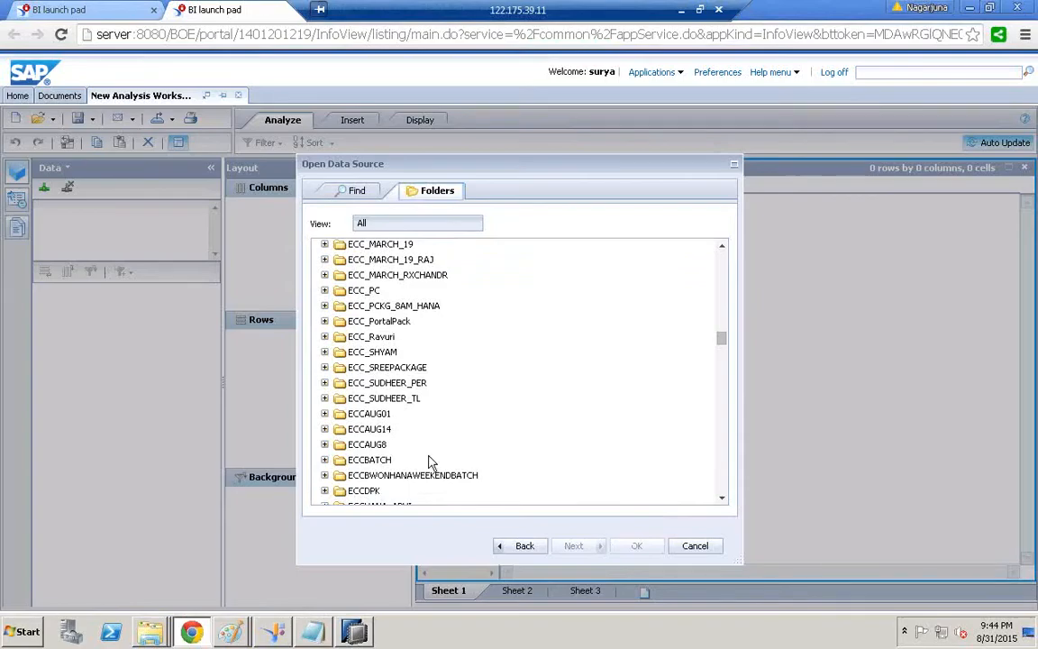
Expand the ECCAUG14 folder and then its SD subfolder
left_click(367, 432)
left_click(327, 430)
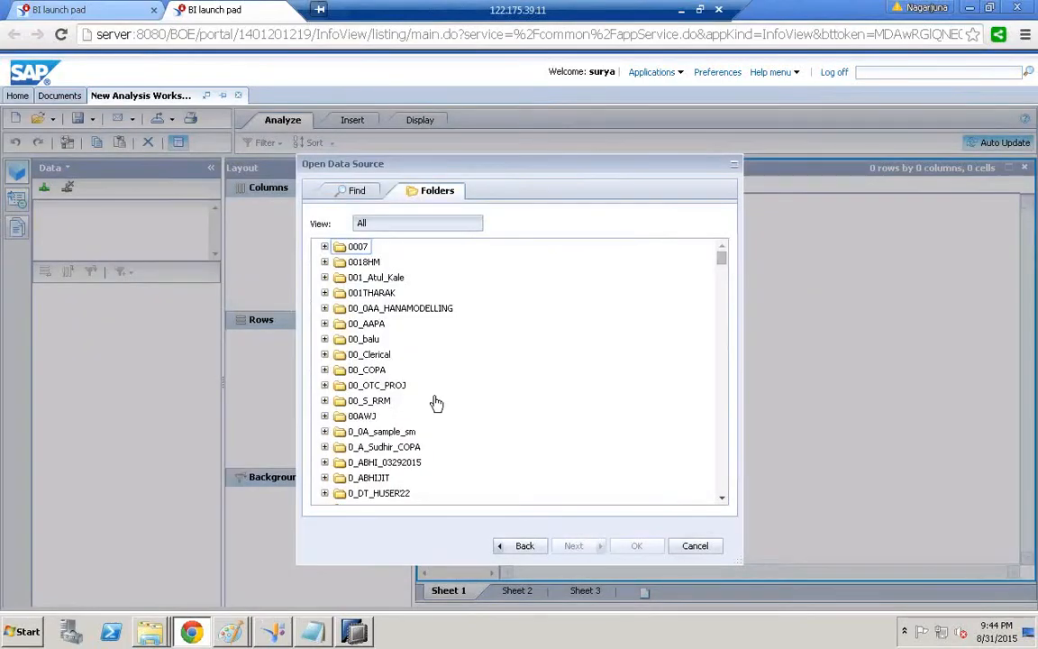
scroll(729, 482, "down", 5)
scroll(728, 486, "down", 20)
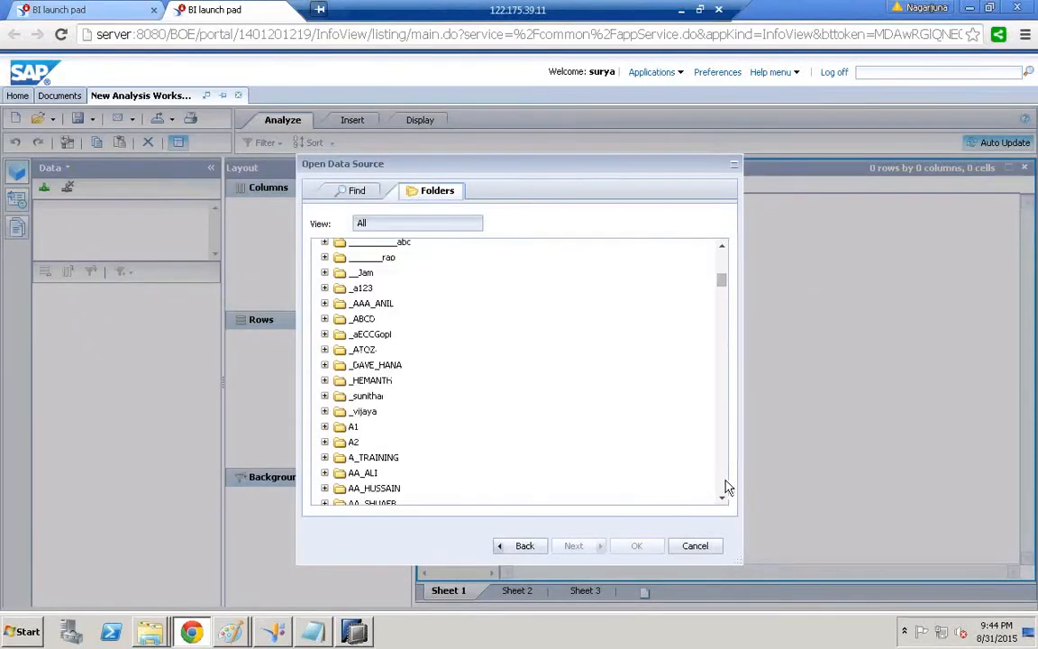
scroll(728, 487, "down", 15)
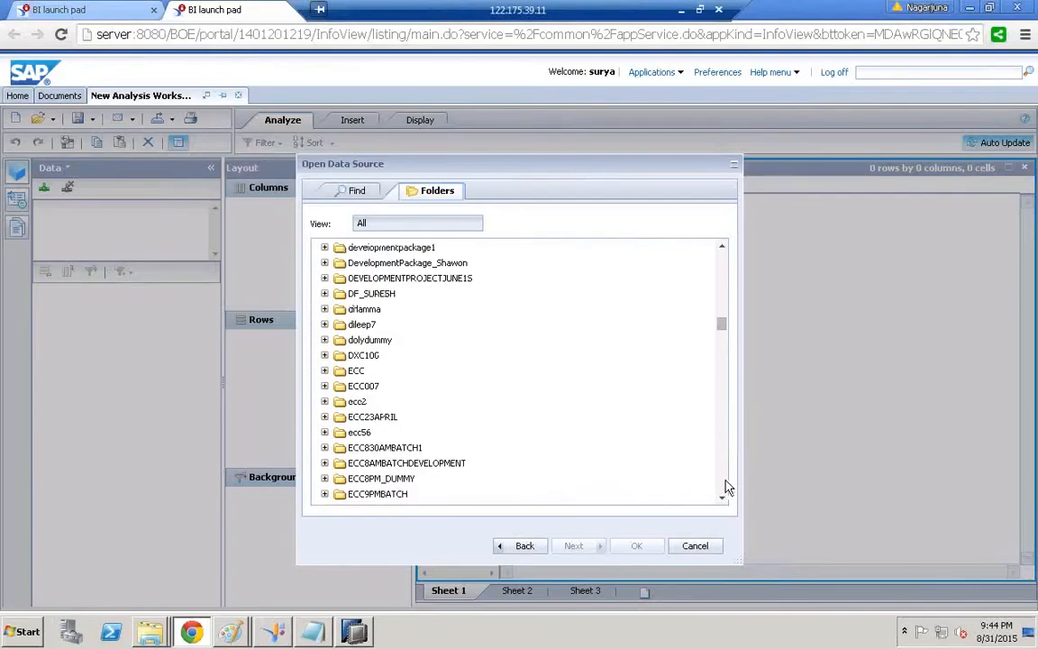
scroll(728, 486, "down", 20)
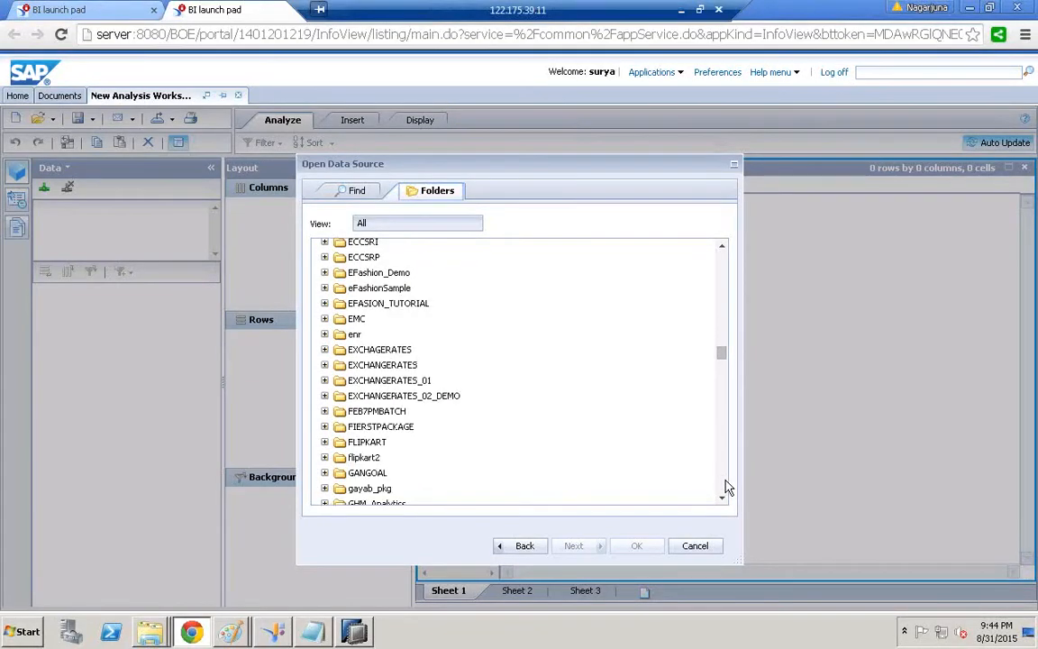
scroll(728, 486, "down", 20)
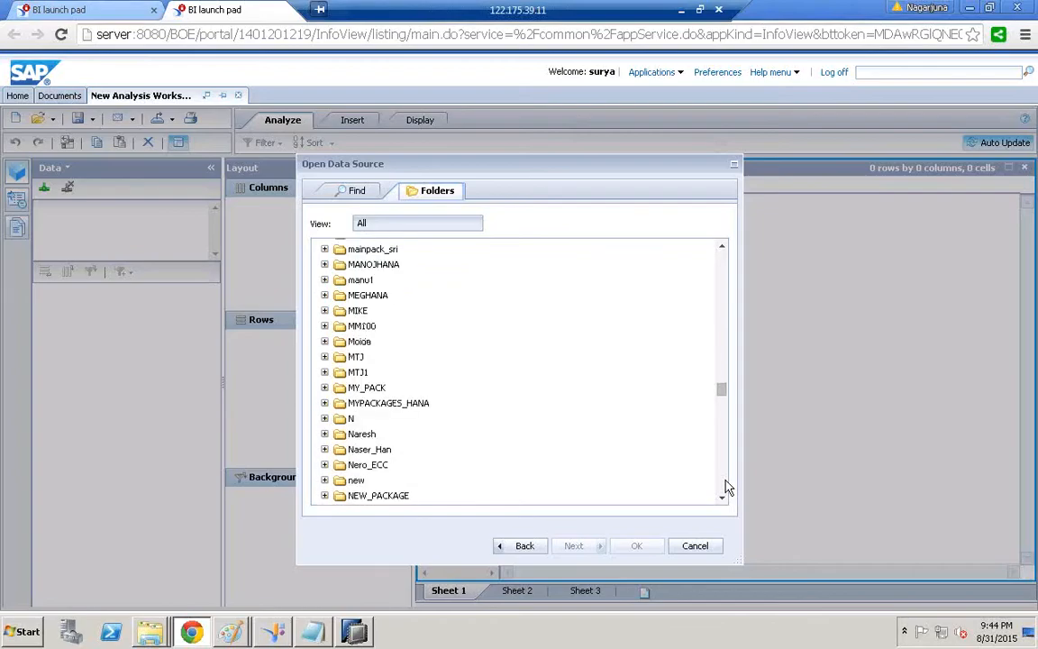
scroll(729, 486, "down", 5)
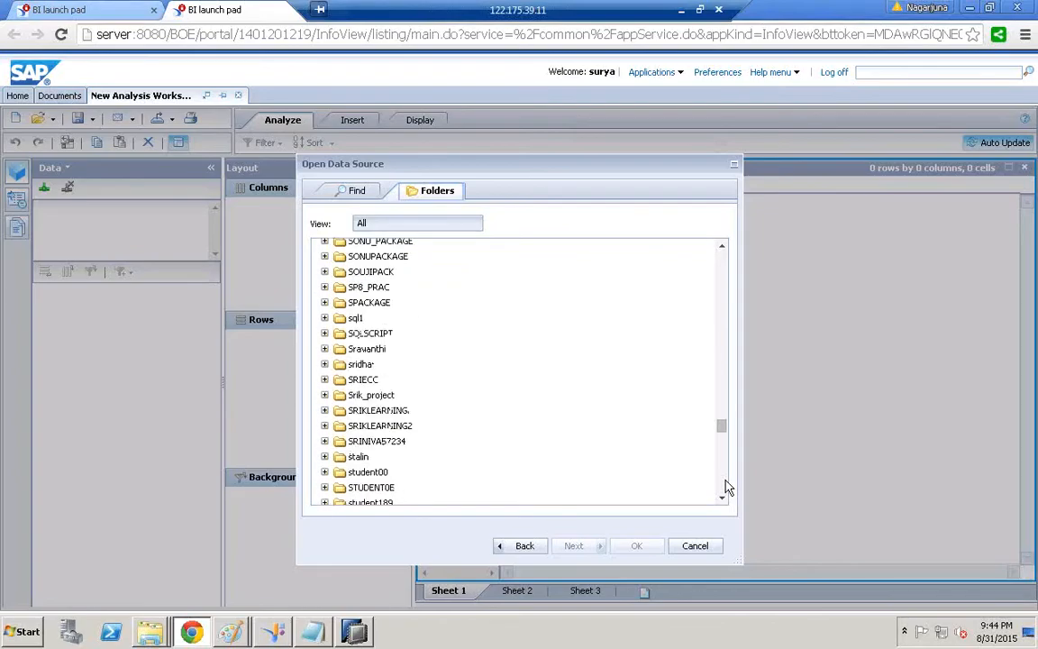
scroll(728, 486, "down", 15)
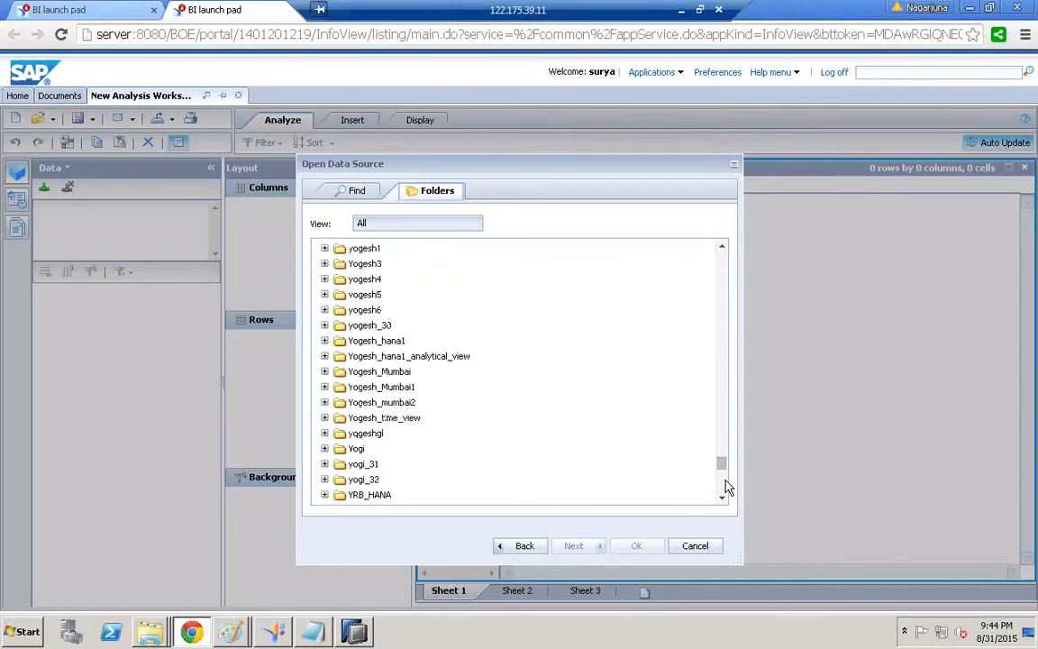
scroll(728, 487, "down", 5)
scroll(699, 283, "up", 20)
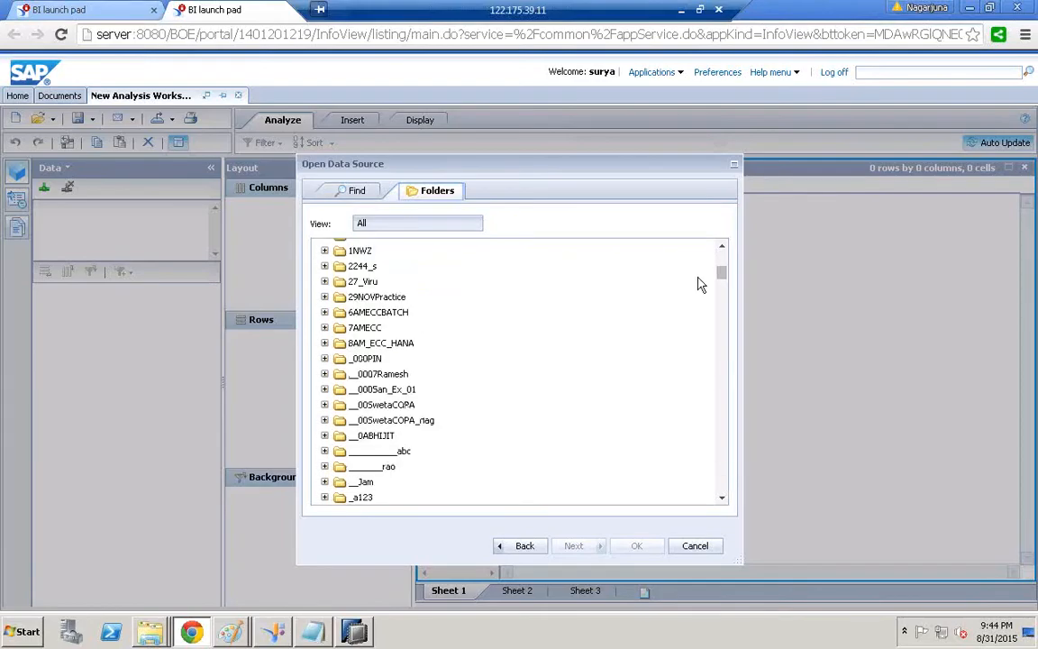
scroll(723, 484, "down", 5)
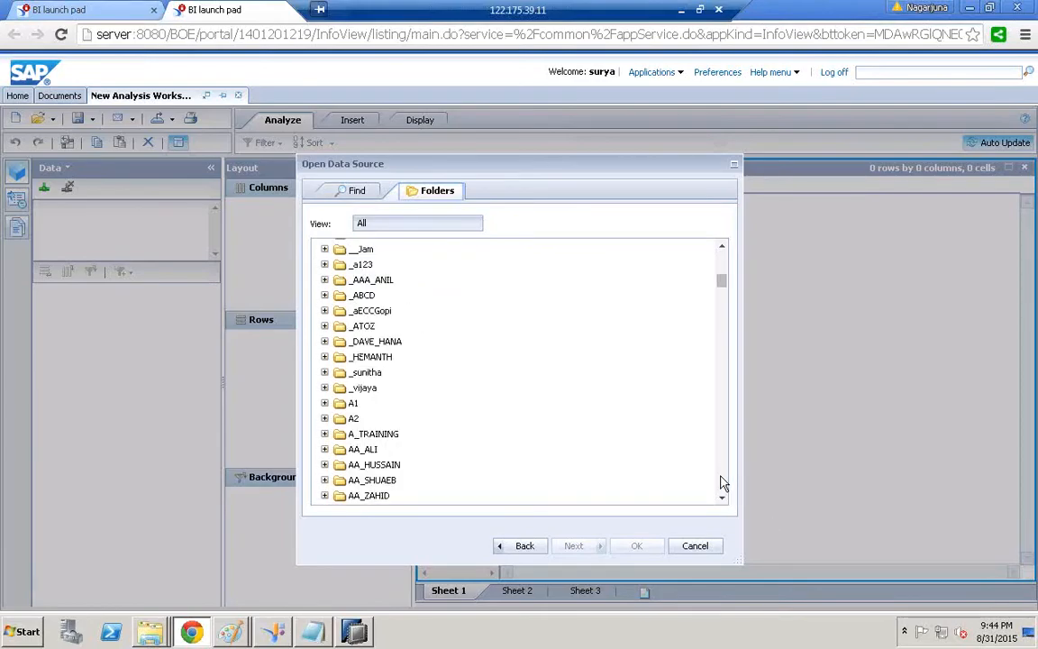
scroll(722, 484, "down", 10)
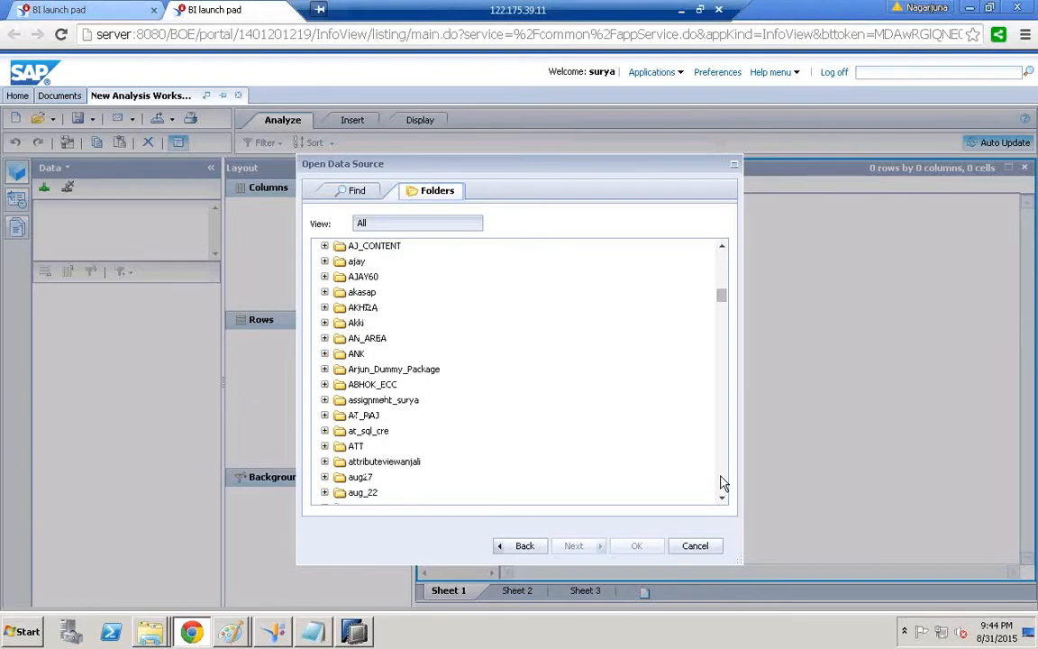
scroll(722, 484, "down", 15)
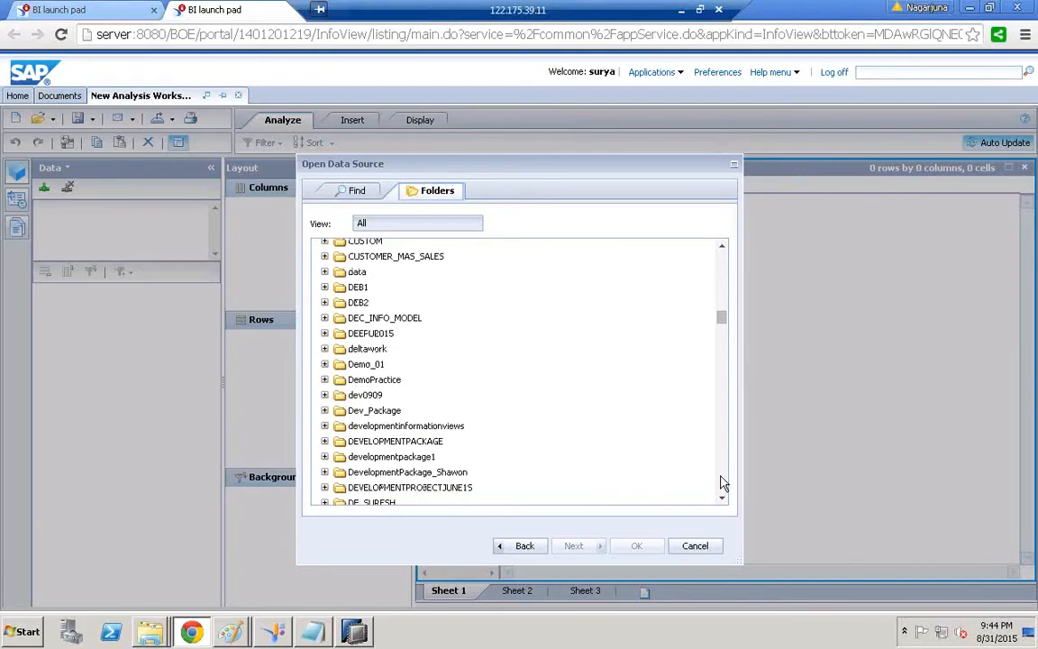
scroll(723, 484, "down", 5)
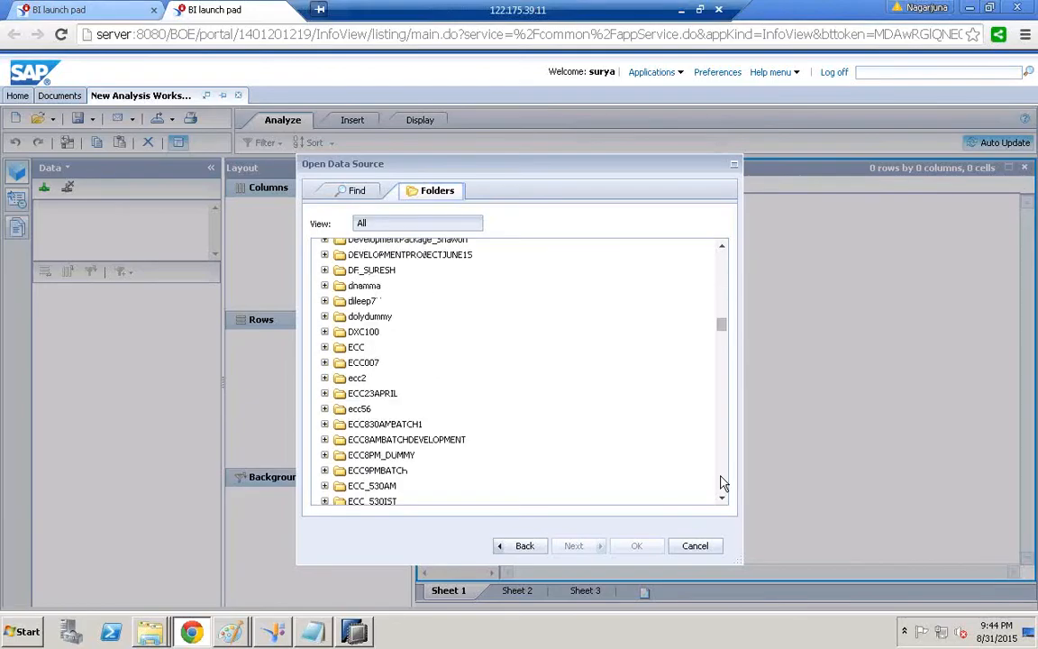
scroll(723, 484, "down", 5)
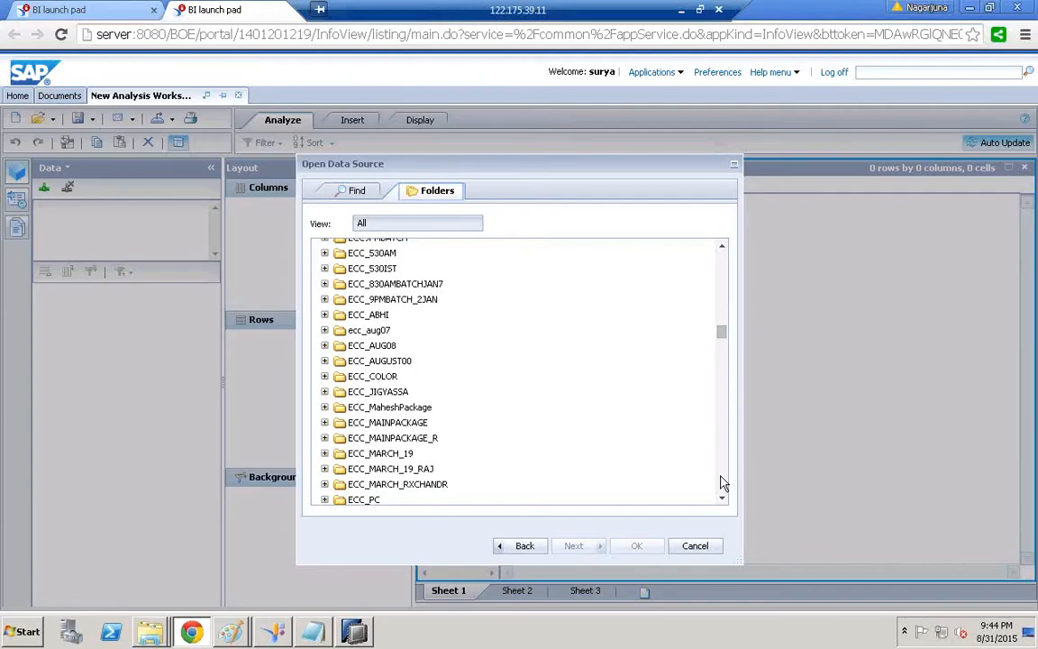
scroll(723, 484, "down", 5)
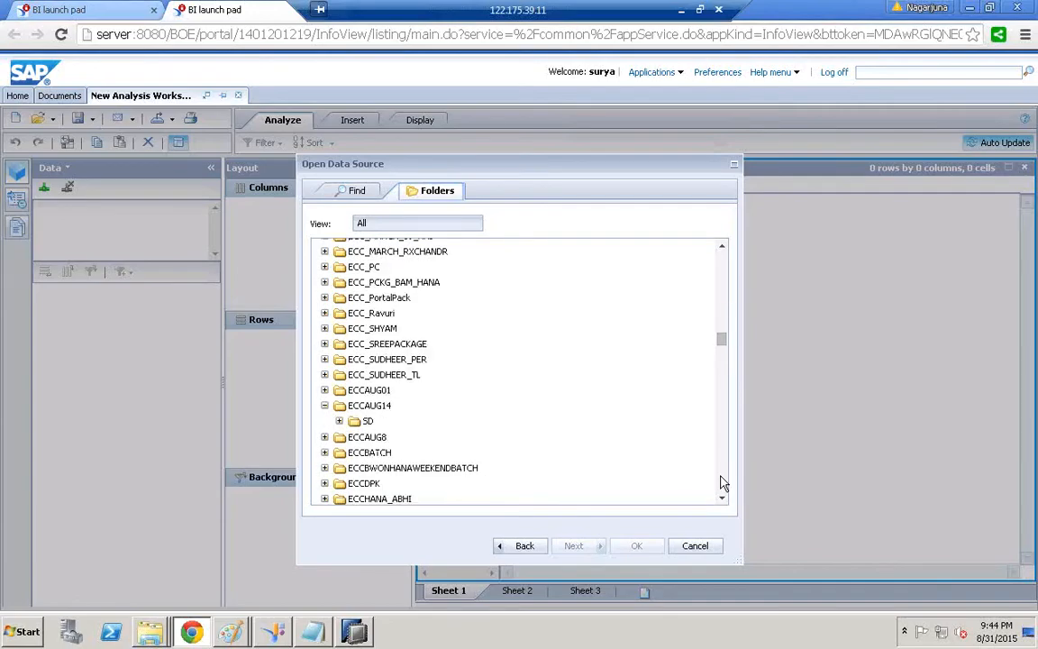
left_click(341, 422)
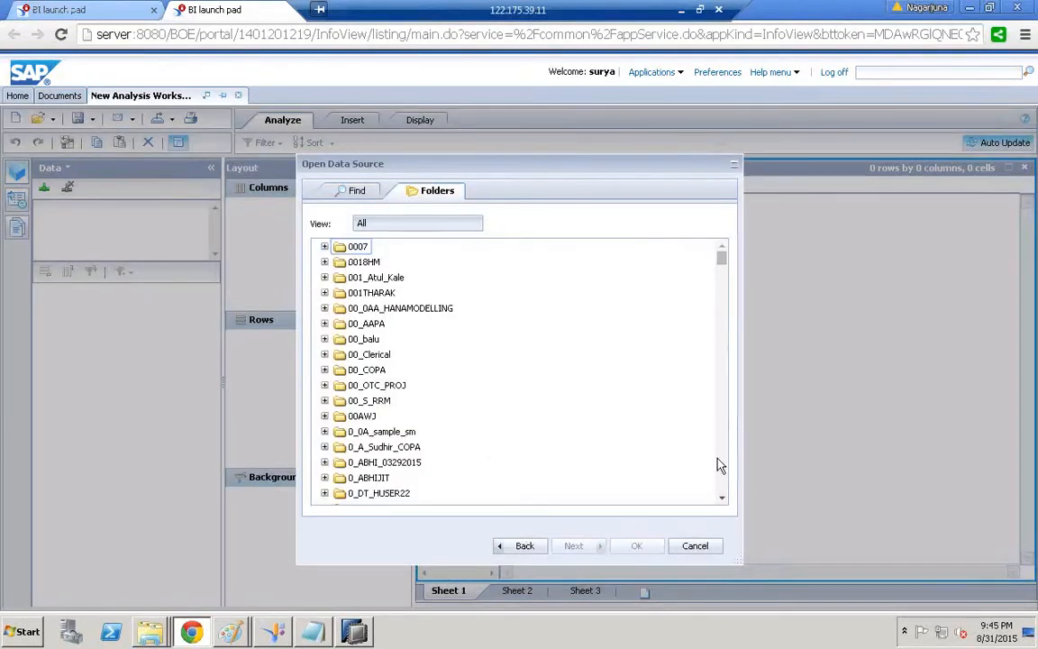
Expand the MD folder and choose the AN_COPA_ACTUAL_DATA_1 view
scroll(719, 469, "down", 10)
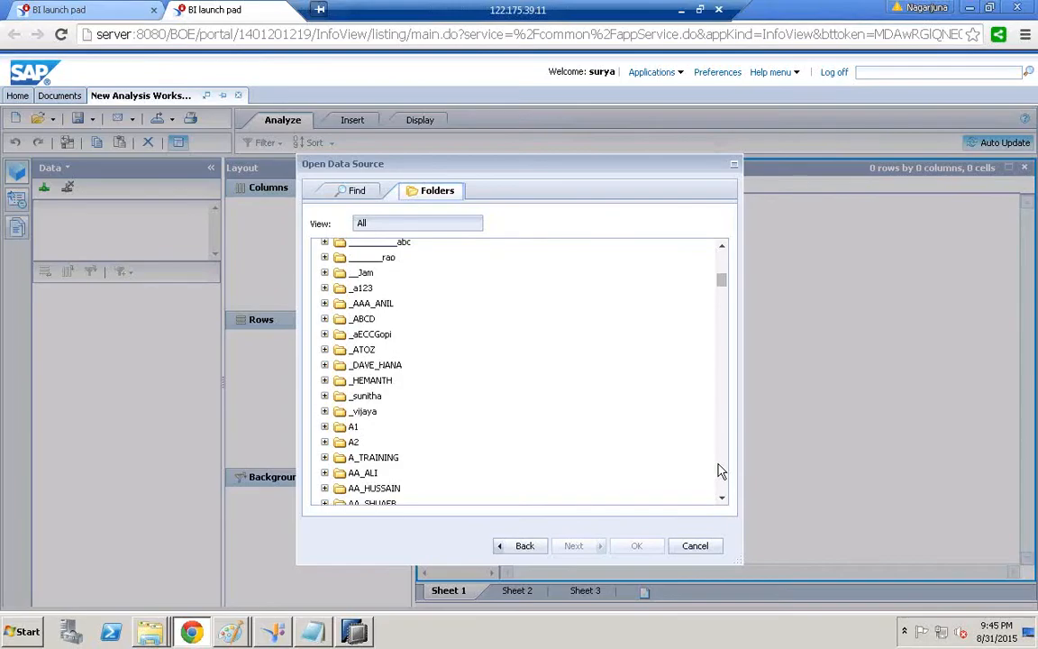
scroll(718, 469, "down", 10)
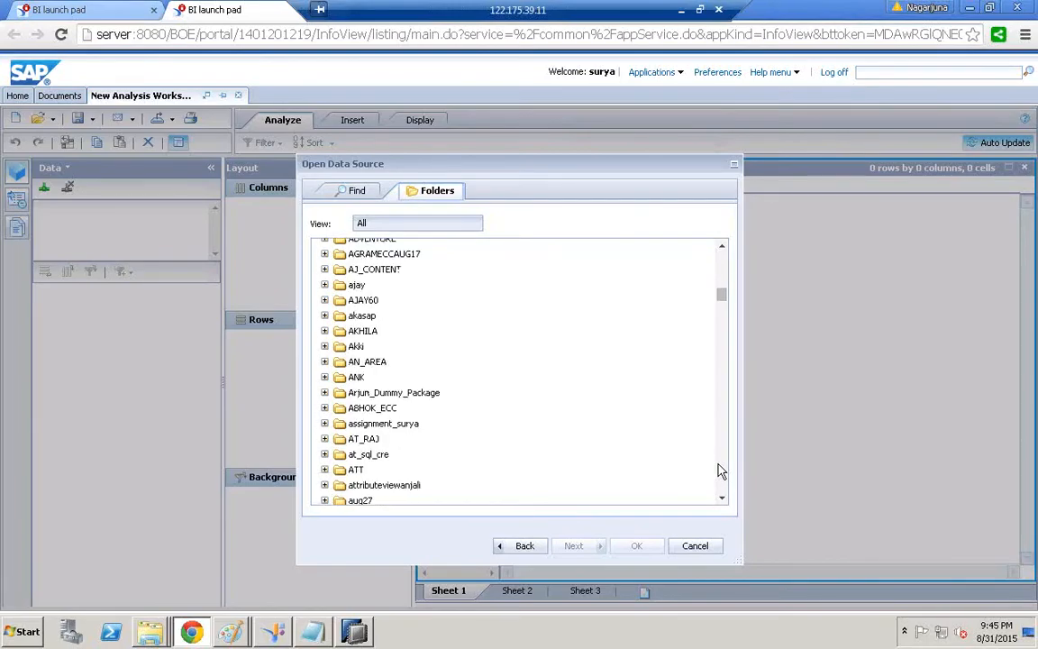
scroll(719, 470, "down", 10)
scroll(718, 470, "down", 15)
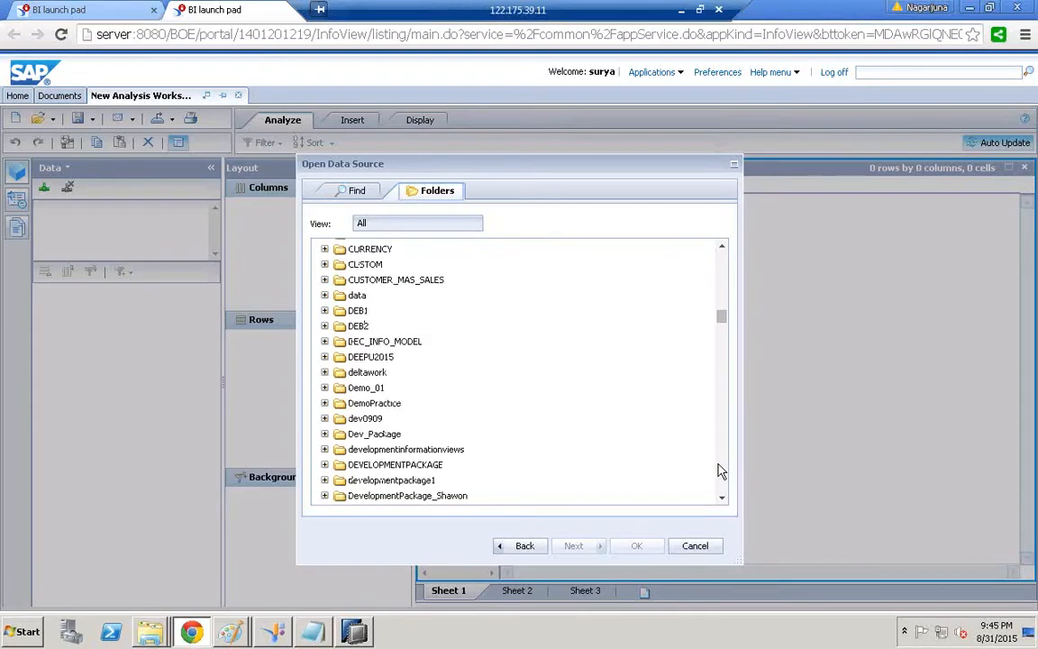
scroll(718, 470, "down", 5)
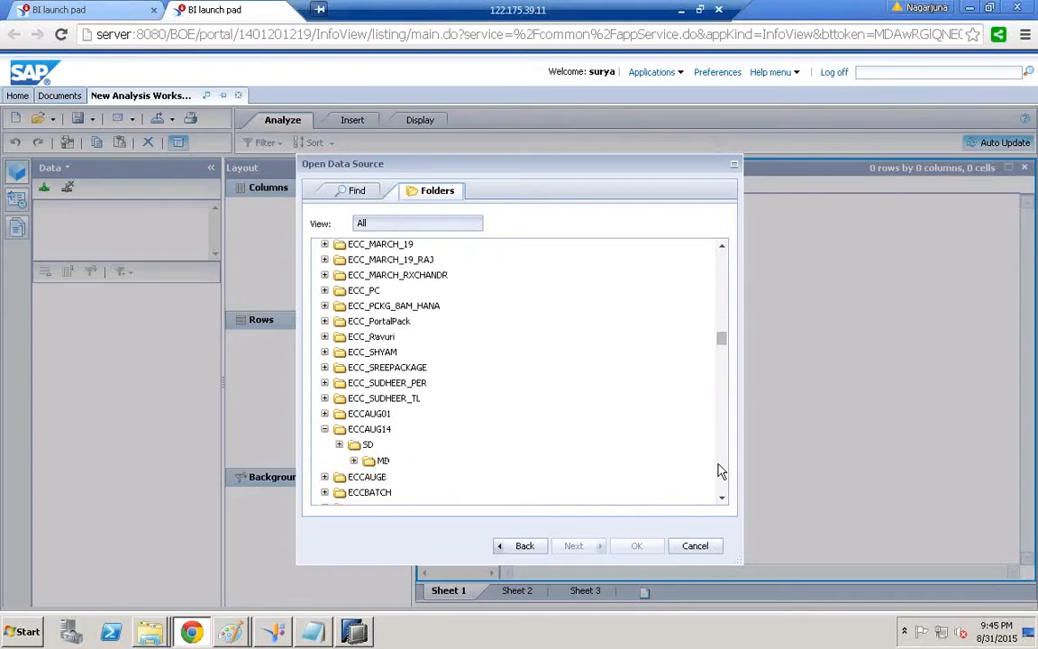
left_click(355, 461)
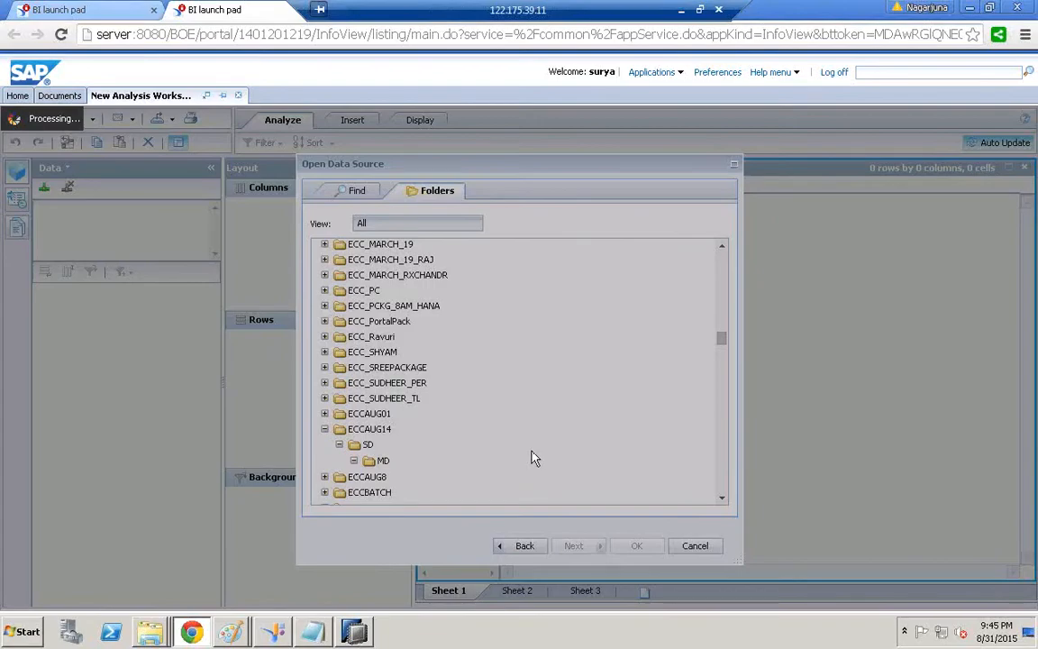
scroll(727, 480, "down", 15)
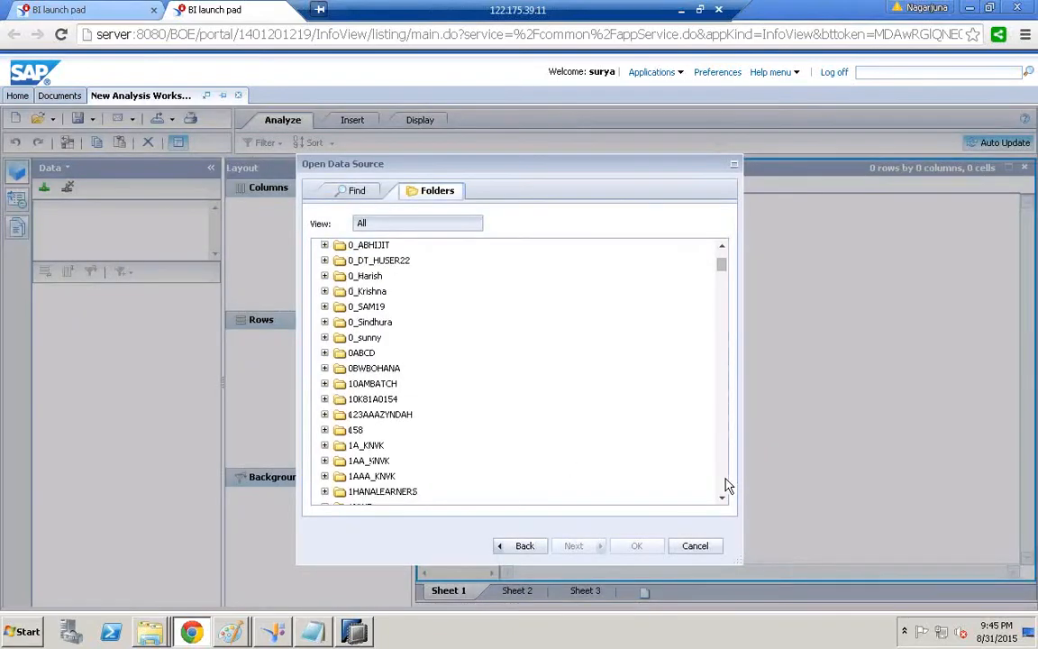
scroll(728, 485, "down", 20)
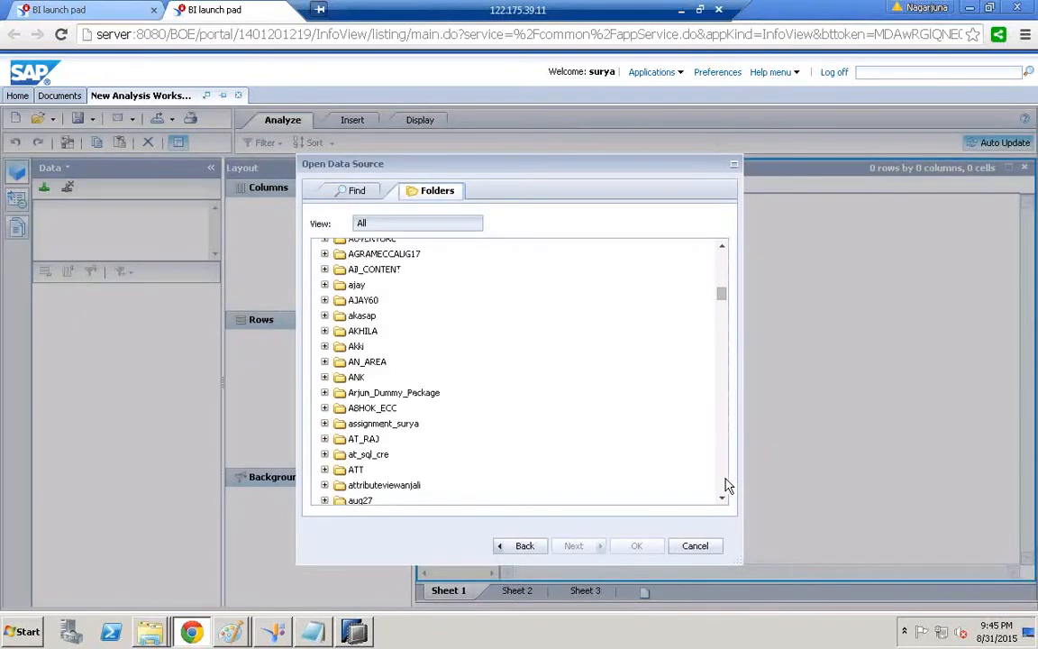
scroll(728, 484, "down", 15)
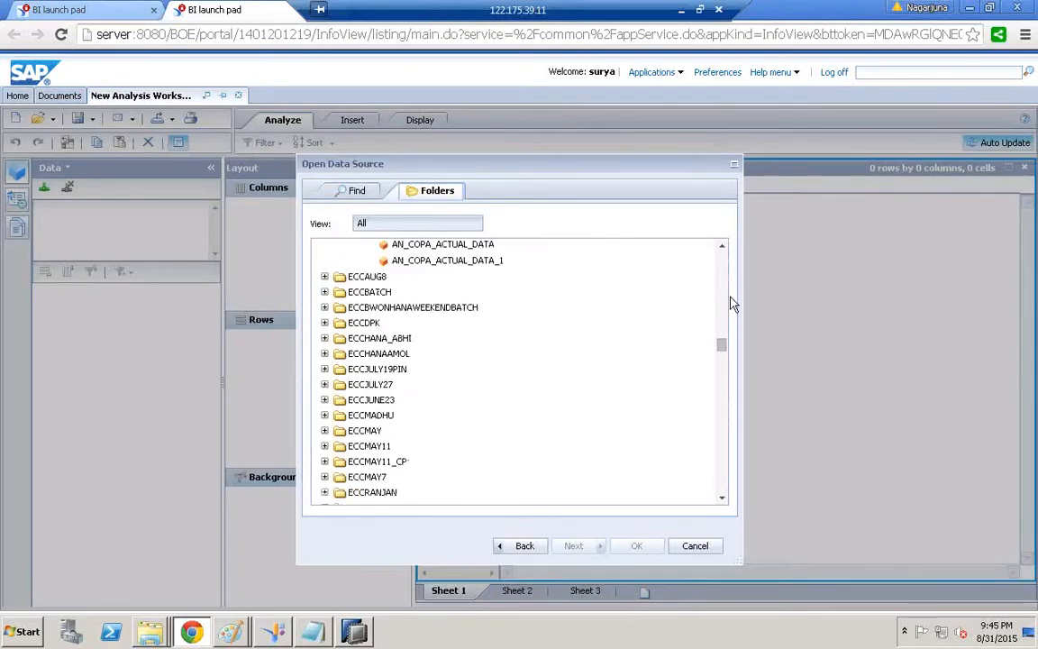
left_click(416, 261)
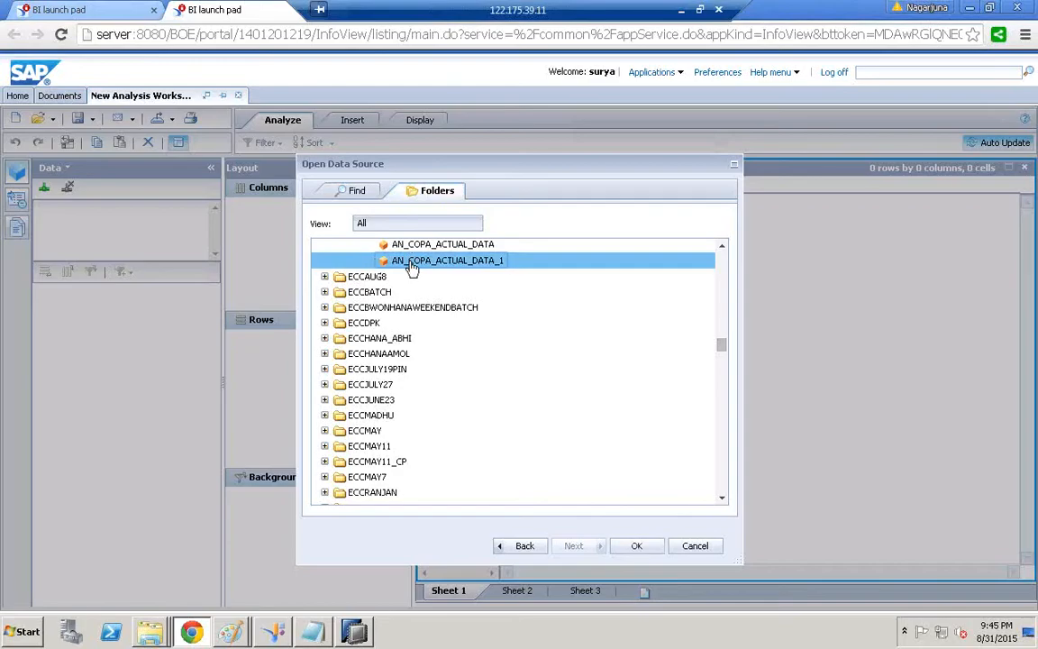
Open AN_COPA_ACTUAL_DATA_1 and place measures VV010 and VV070 on the crosstab columns
left_click(636, 547)
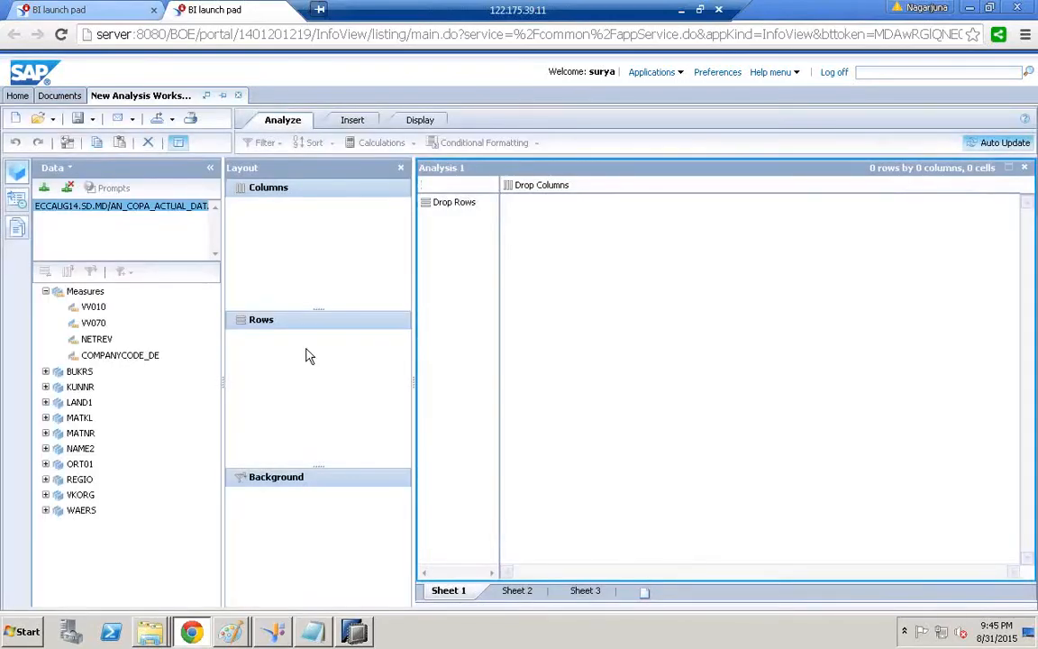
left_click(84, 310)
left_click_drag(81, 311, 298, 230)
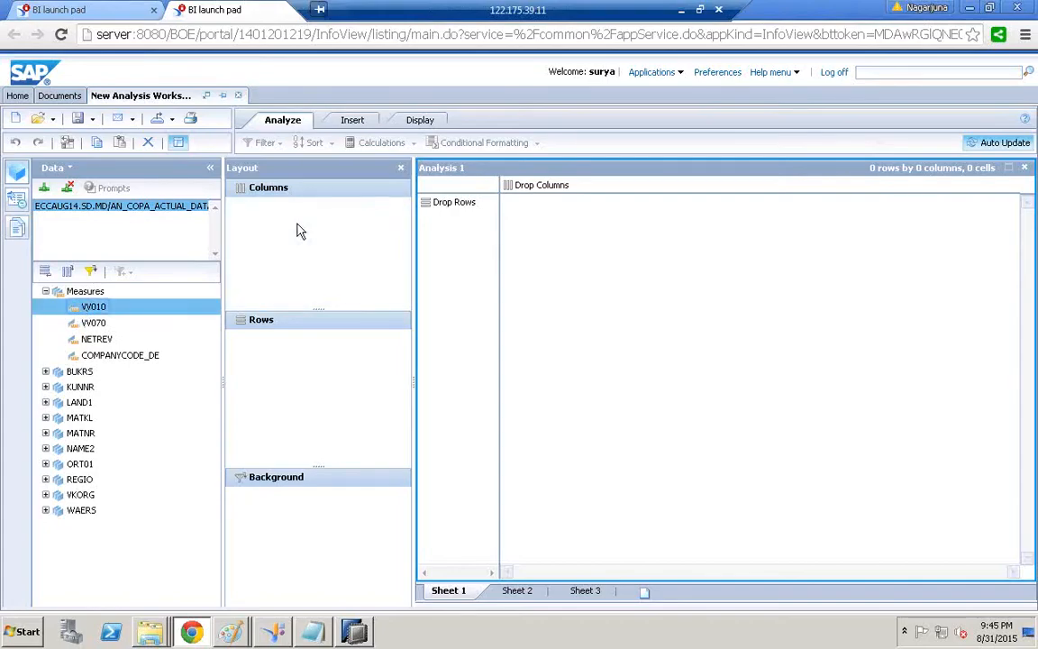
left_click(86, 326)
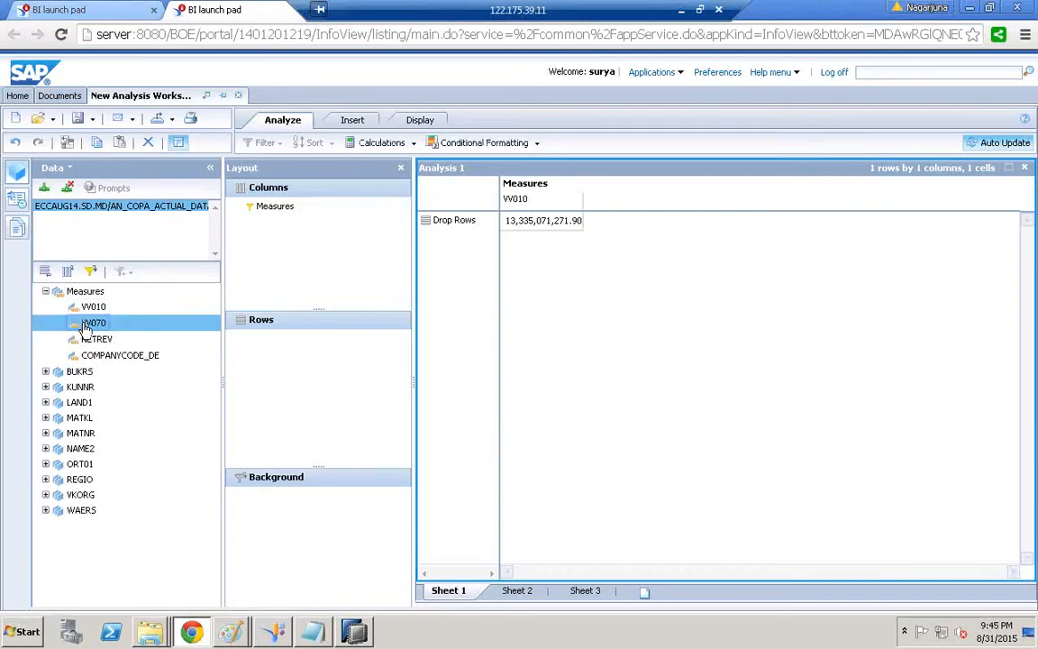
left_click_drag(86, 328, 317, 243)
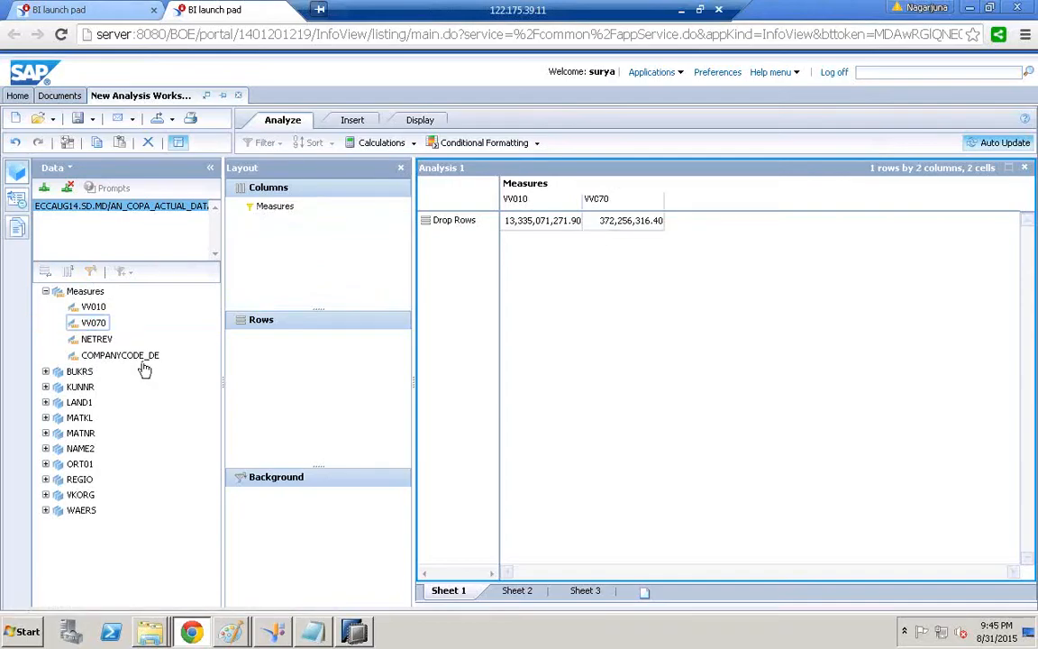
Put BUKRS on the rows and widen its column to show full company names
left_click(74, 375)
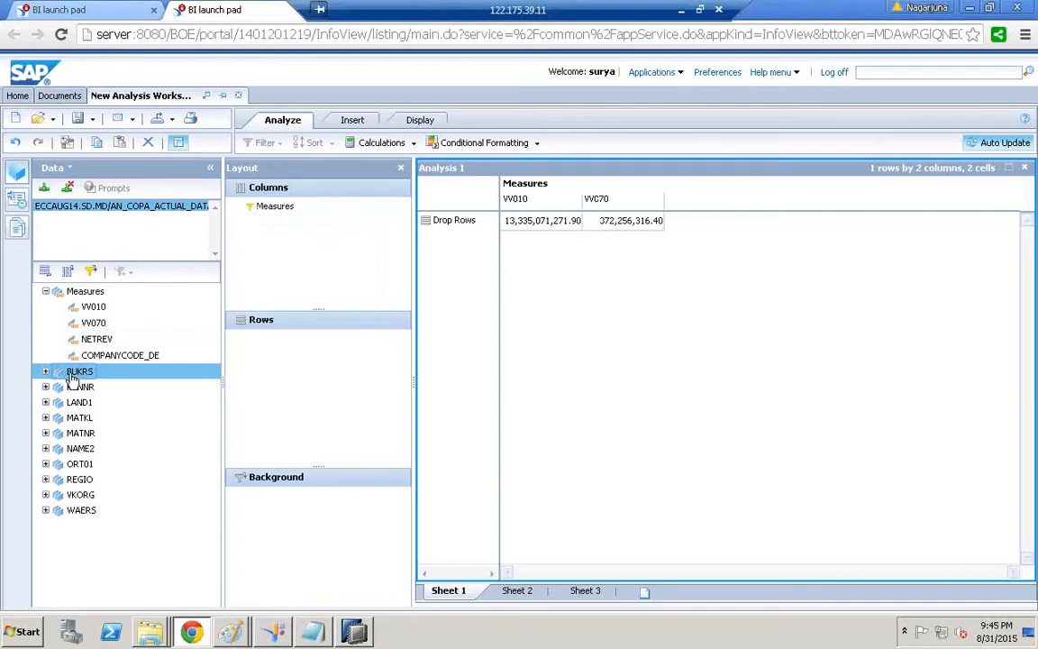
left_click_drag(72, 382, 322, 358)
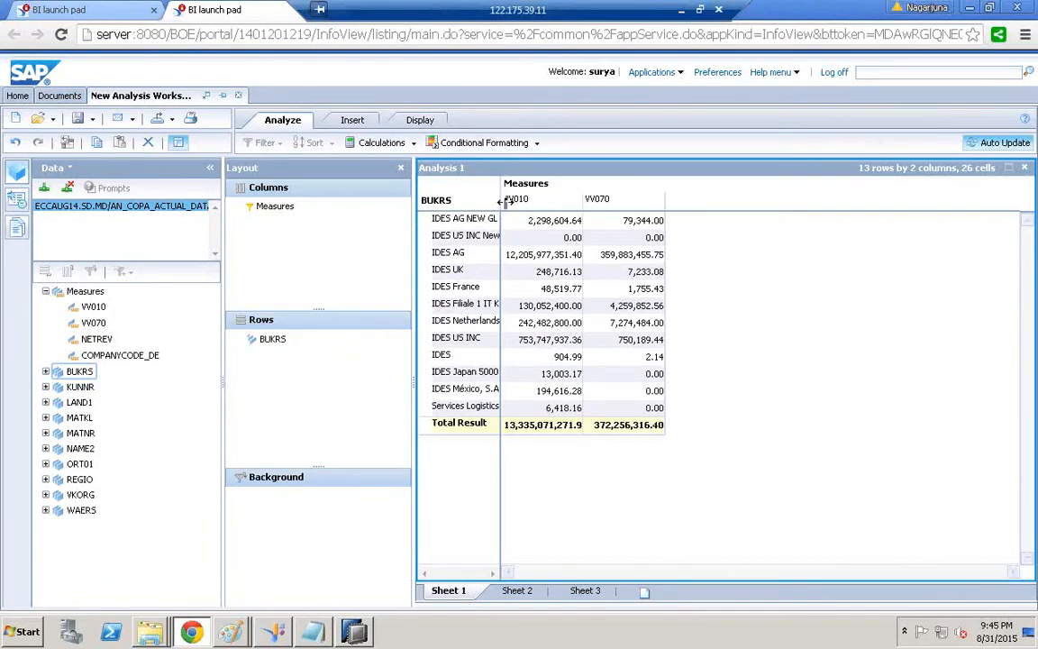
left_click_drag(553, 192, 554, 191)
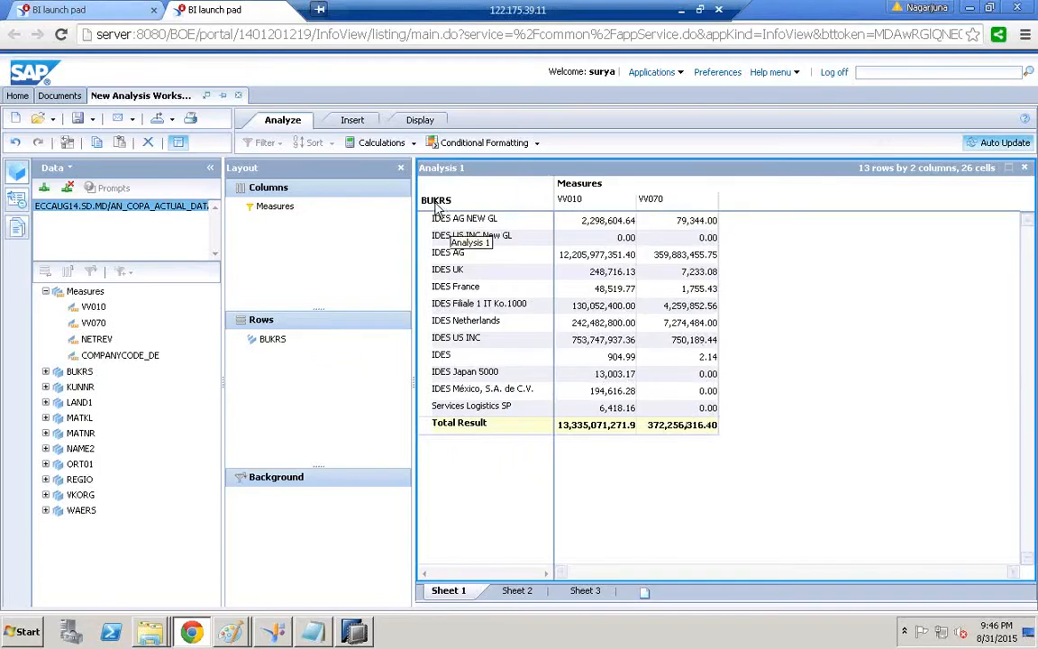
left_click(351, 121)
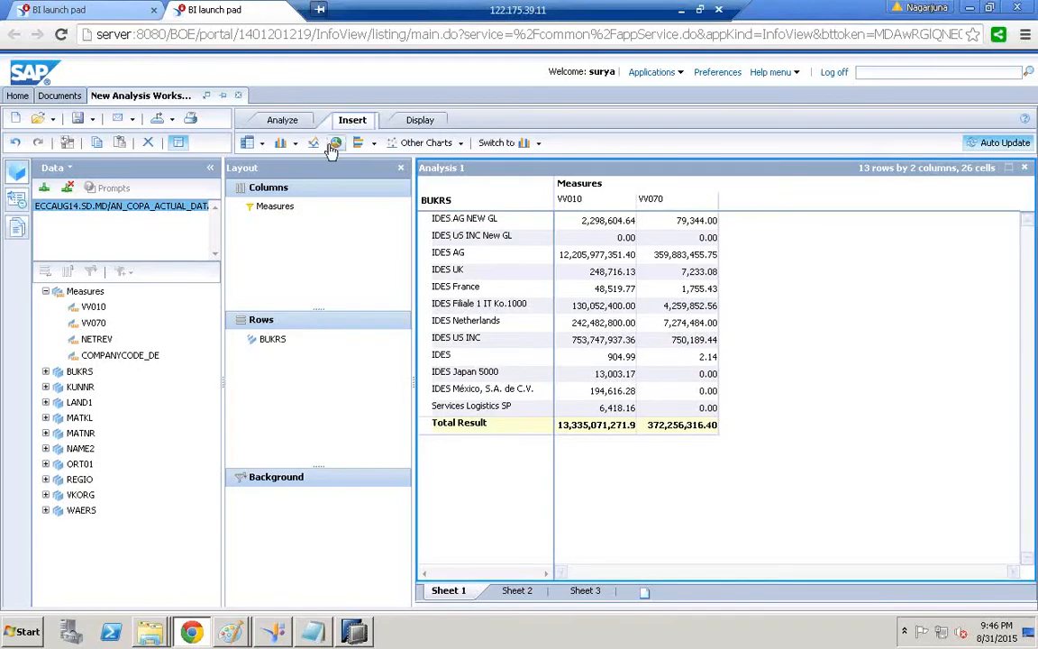
Add a sub-analysis table below Analysis 1, plus a pie chart sub-analysis
left_click(261, 145)
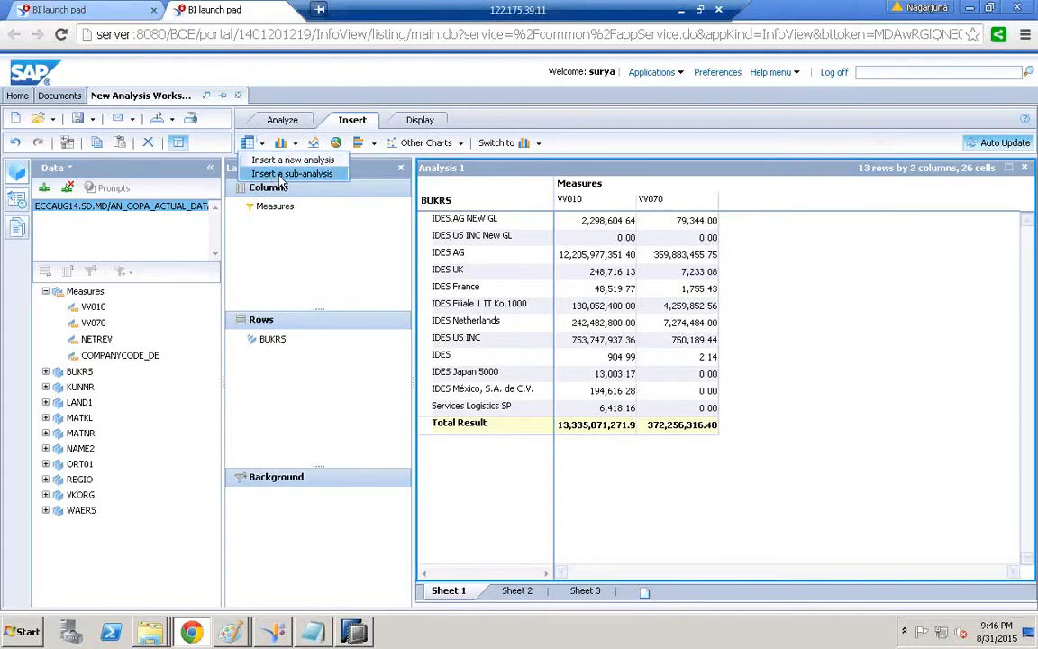
left_click(282, 174)
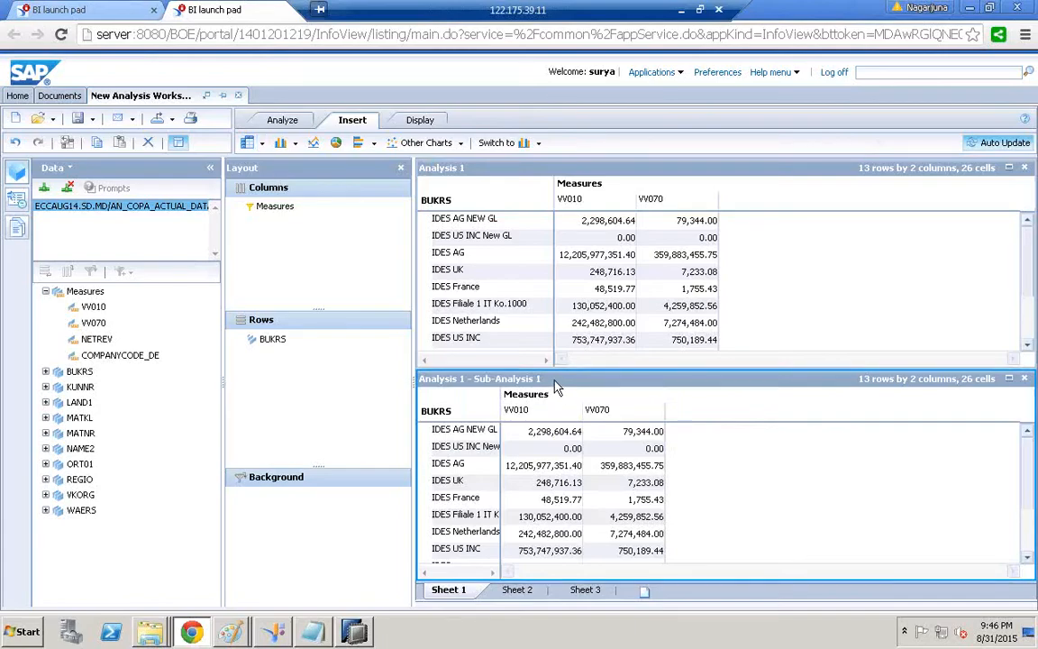
left_click(336, 144)
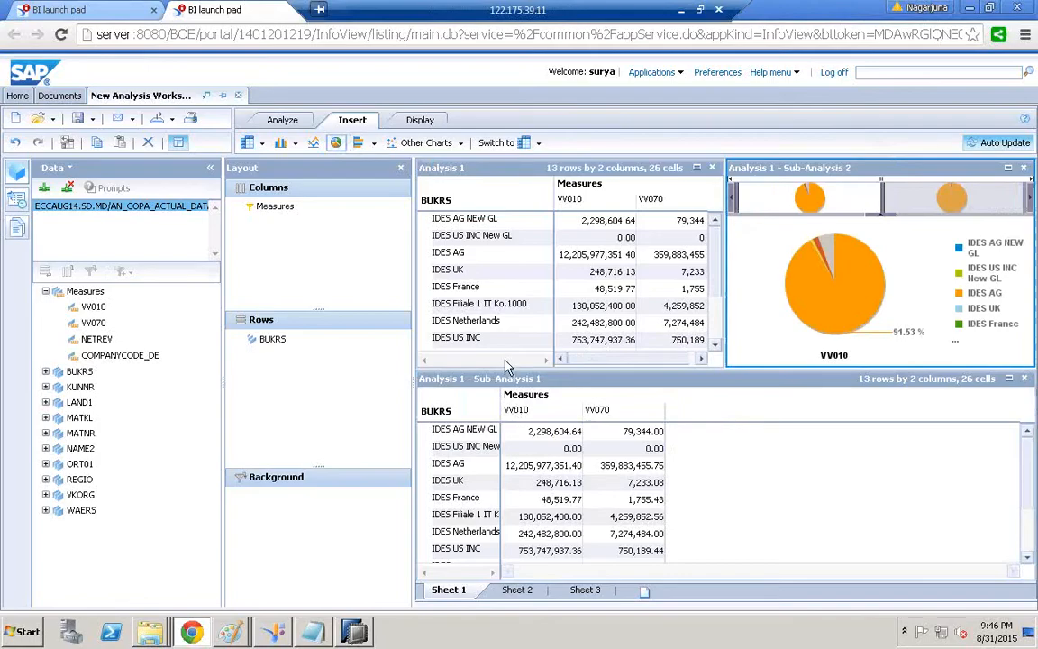
left_click(505, 360)
left_click(505, 376)
Add stacked bar and column chart sub-analyses, close the Sub-Analysis 1 table, and select the pie chart
left_click(358, 142)
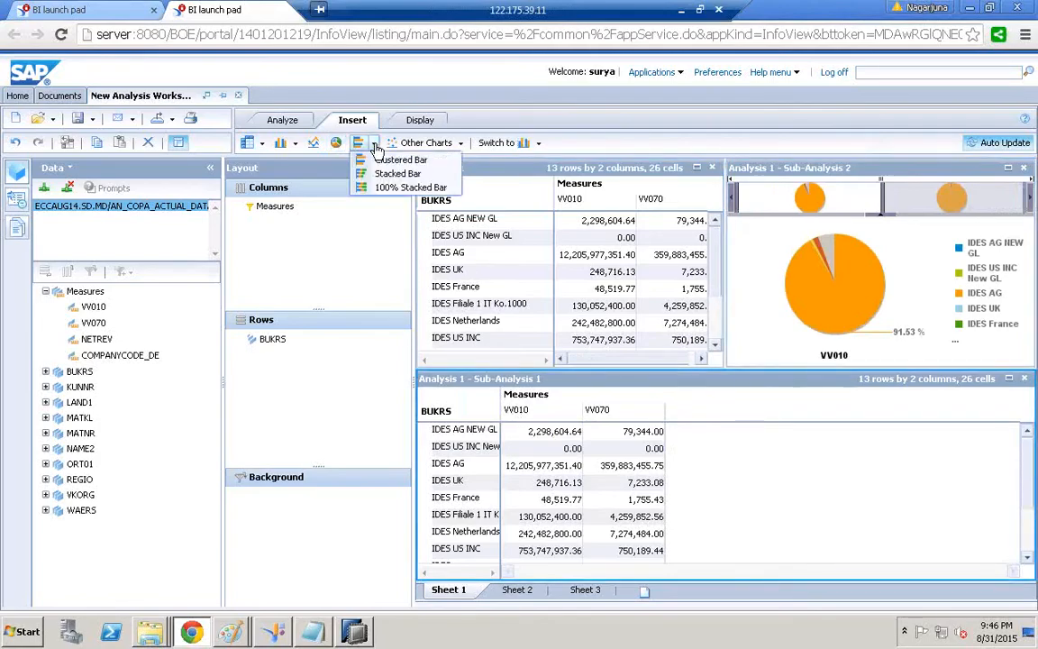
left_click(395, 173)
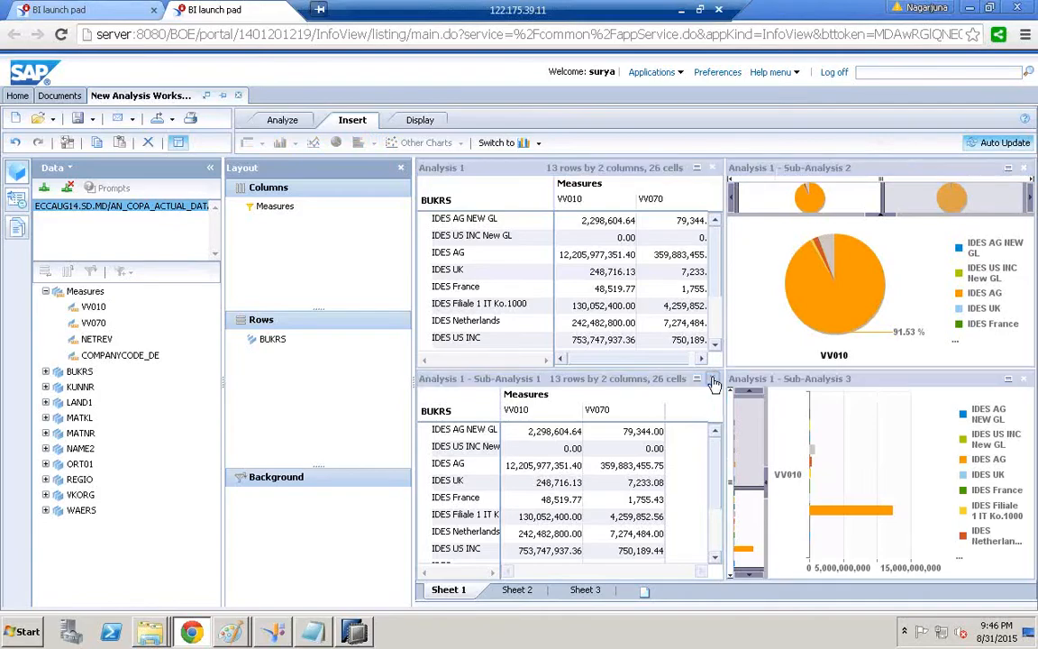
left_click(712, 379)
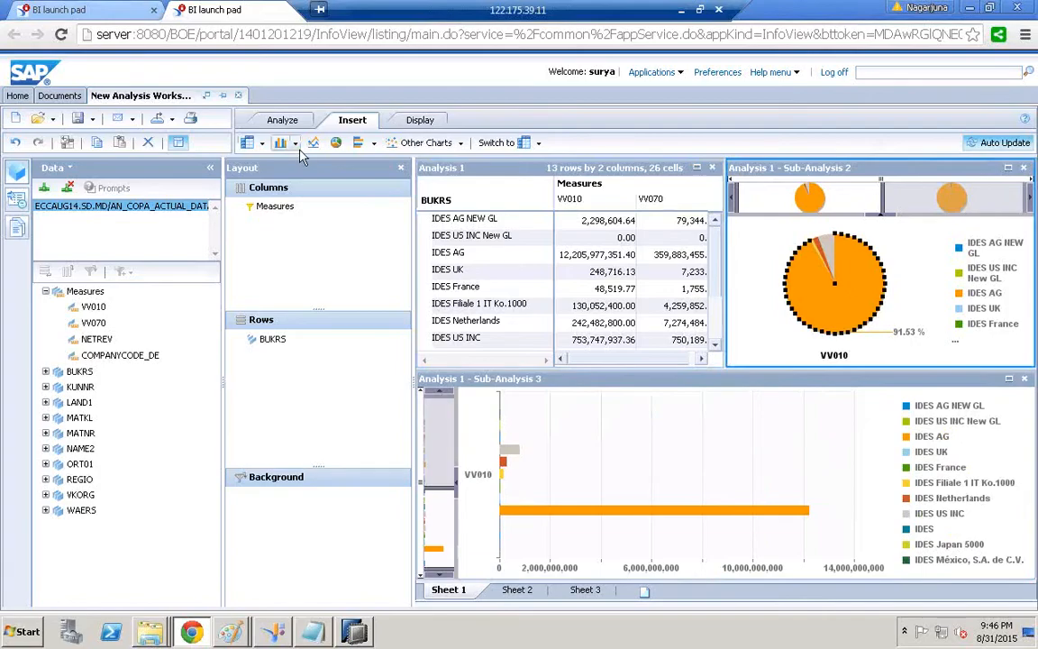
left_click(281, 142)
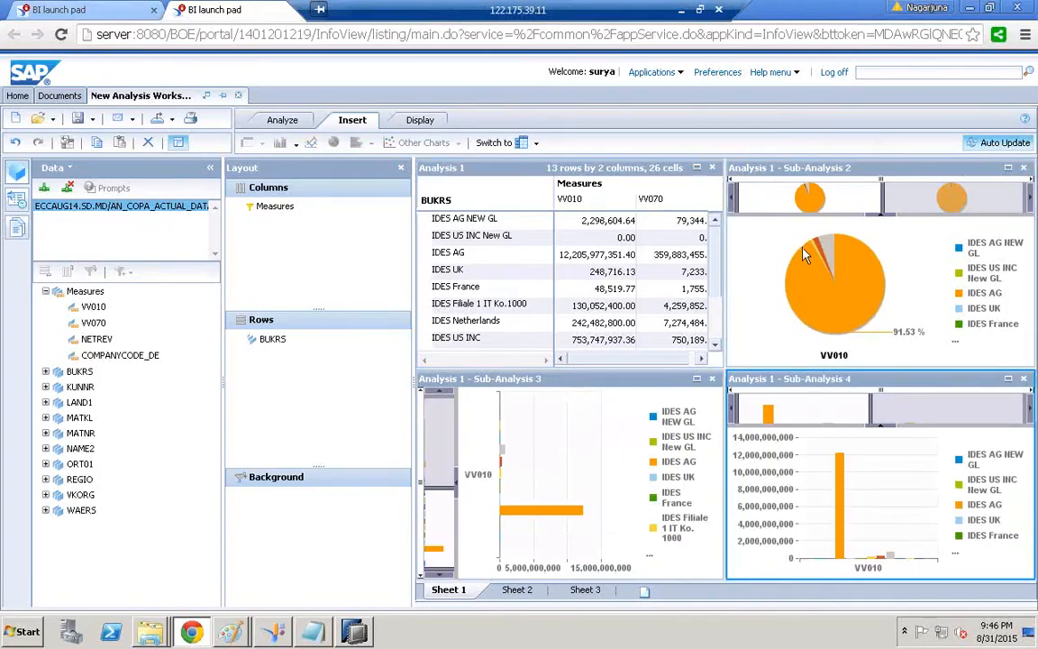
left_click(723, 225)
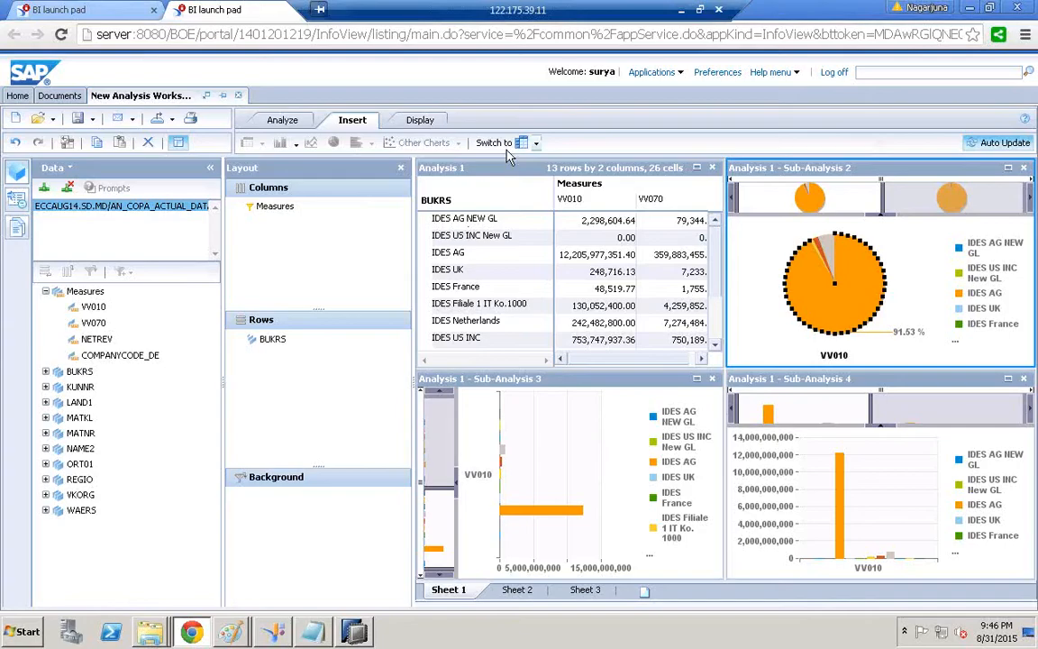
Switch the pie chart to a 3D clustered column chart
left_click(535, 142)
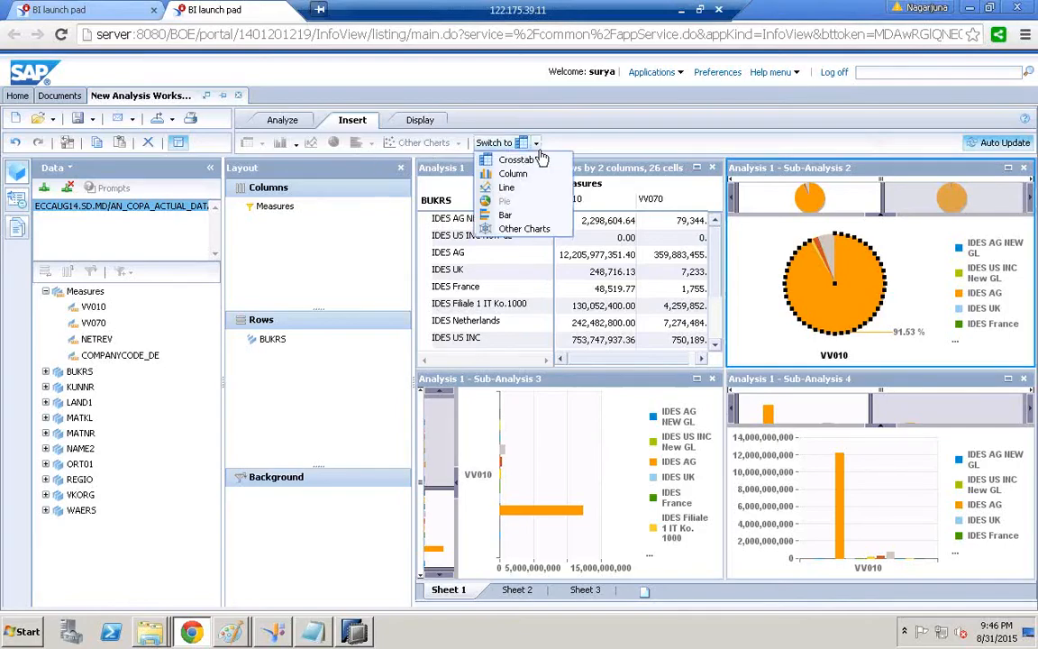
mouse_move(542, 220)
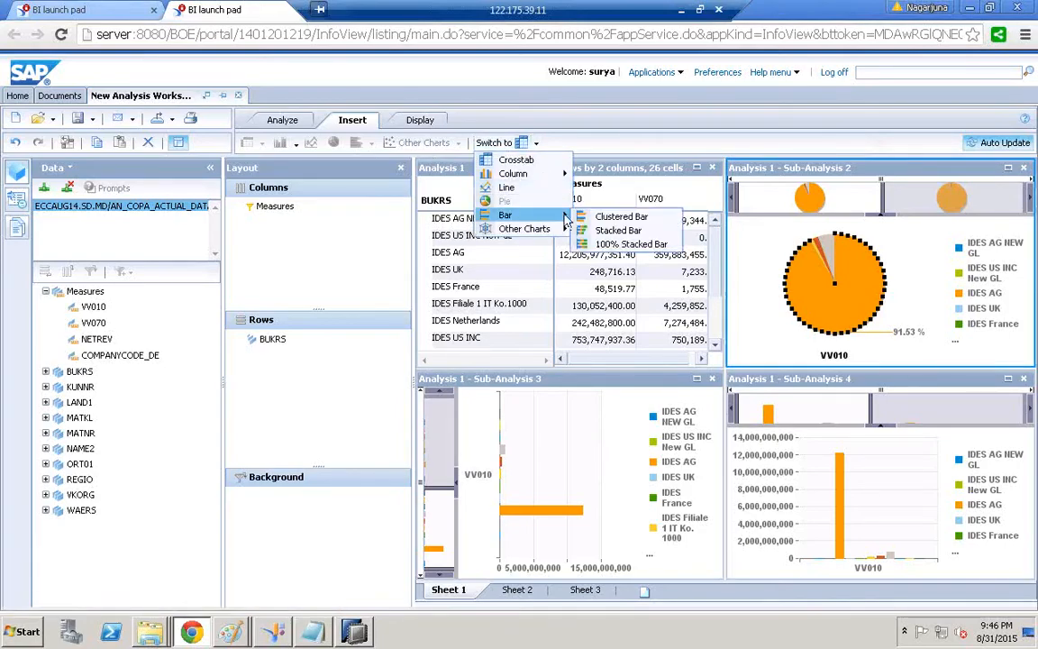
mouse_move(544, 179)
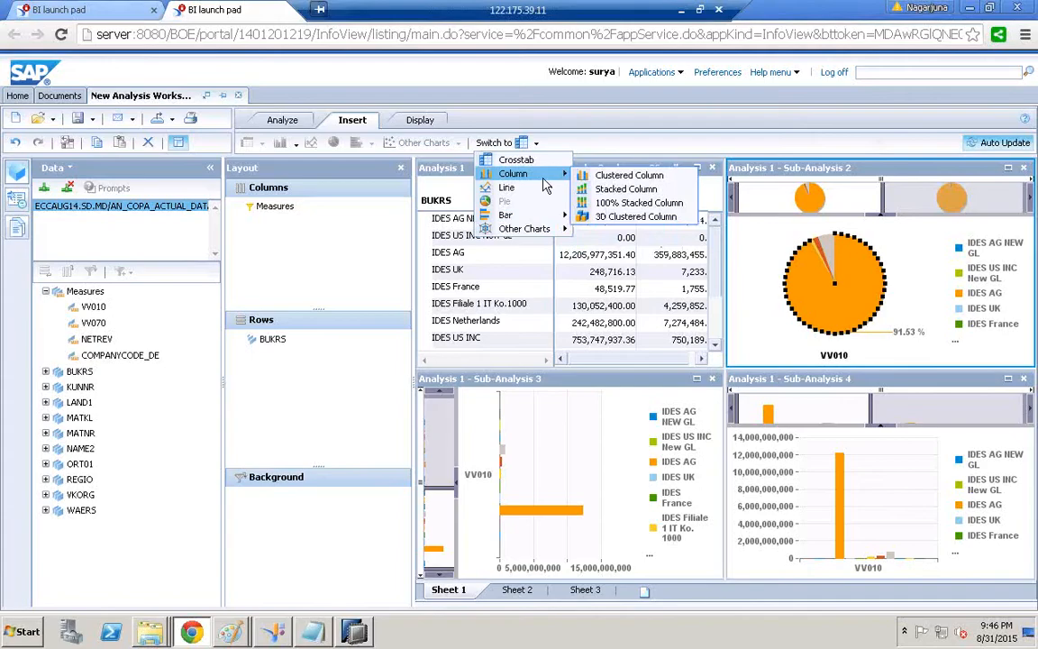
left_click(622, 217)
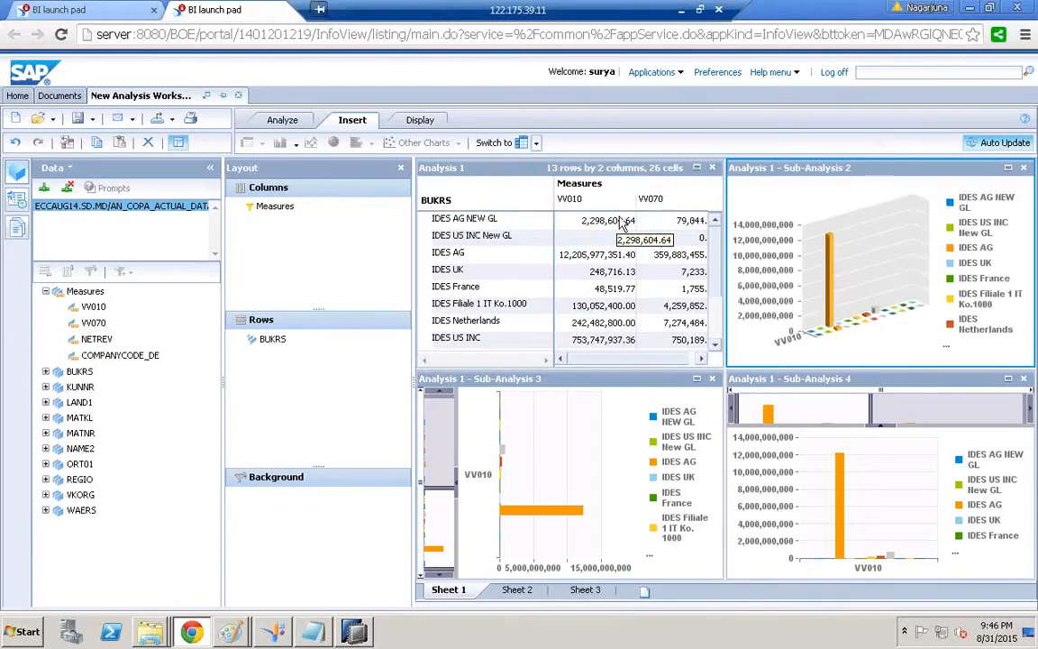
Close the bar and column Sub-Analyses 3 and 4, and narrow the Layout panel
left_click(713, 381)
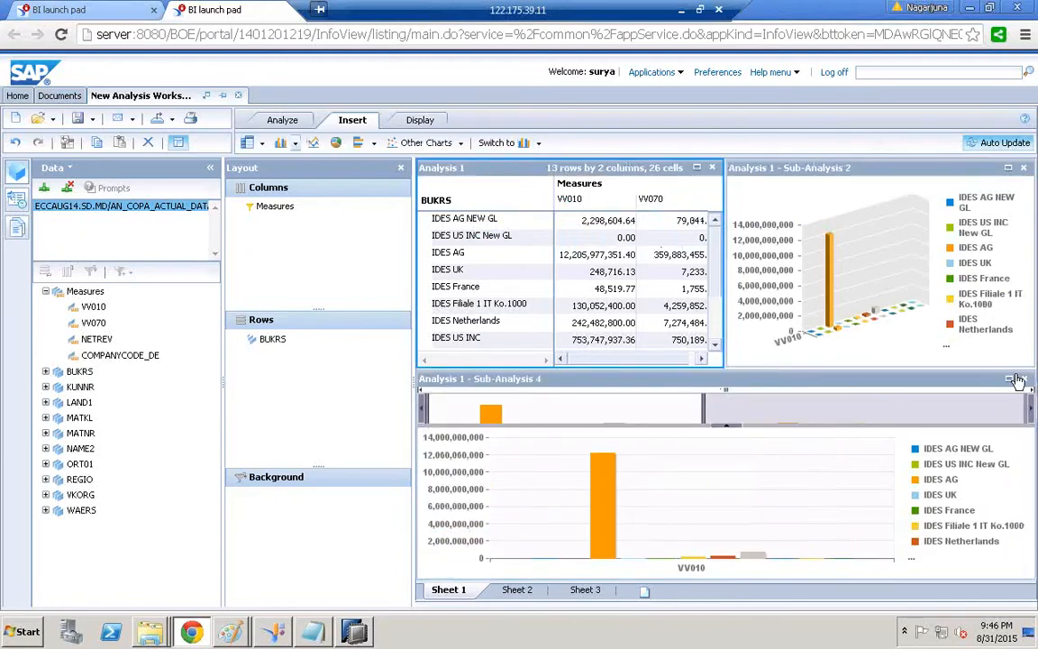
left_click(1021, 378)
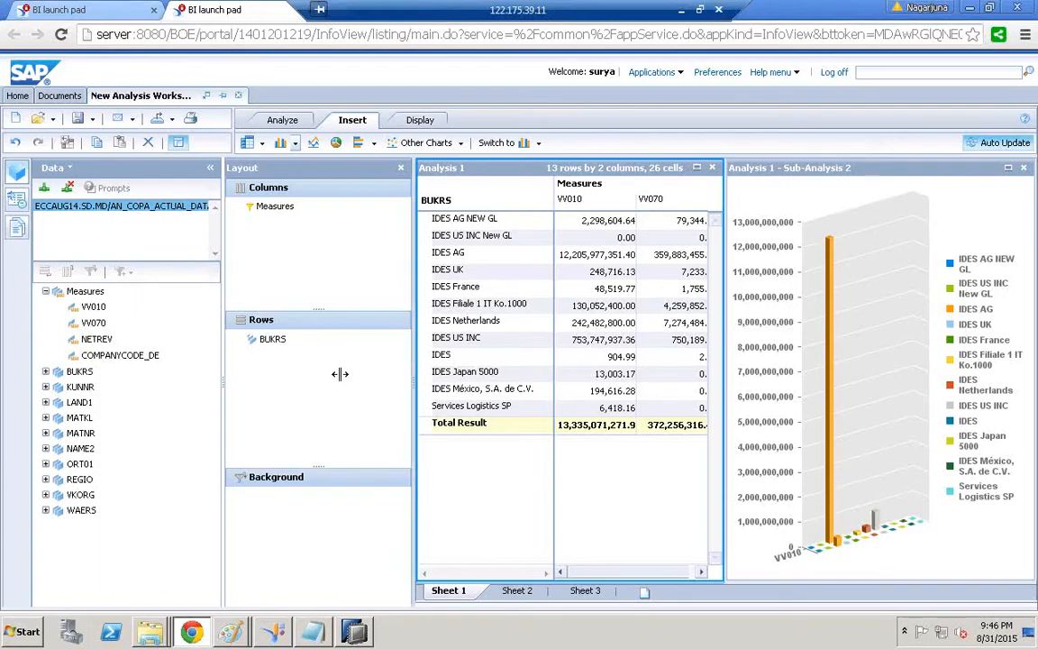
left_click_drag(340, 373, 336, 370)
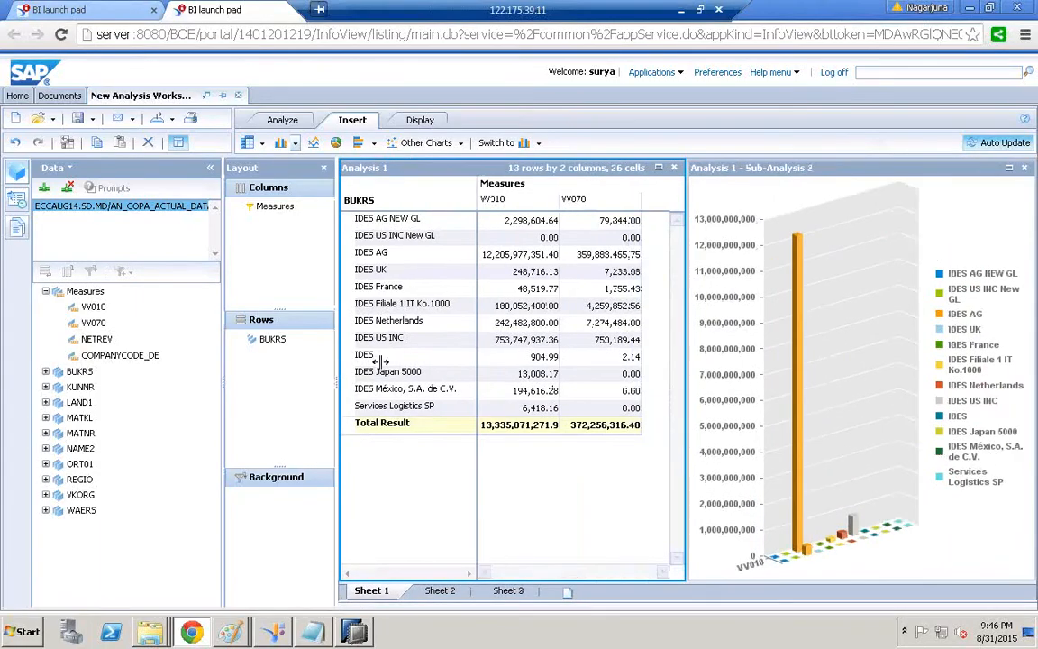
Insert waterfall and pie chart sub-analyses, then replace BUKRS with VKORG in the rows
left_click(460, 144)
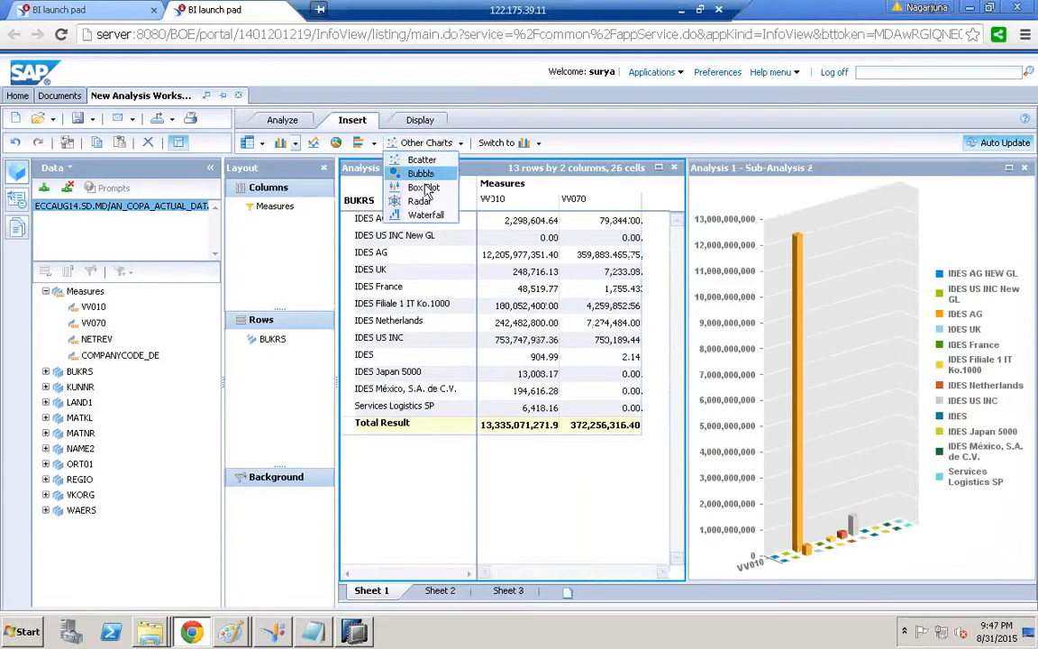
left_click(424, 214)
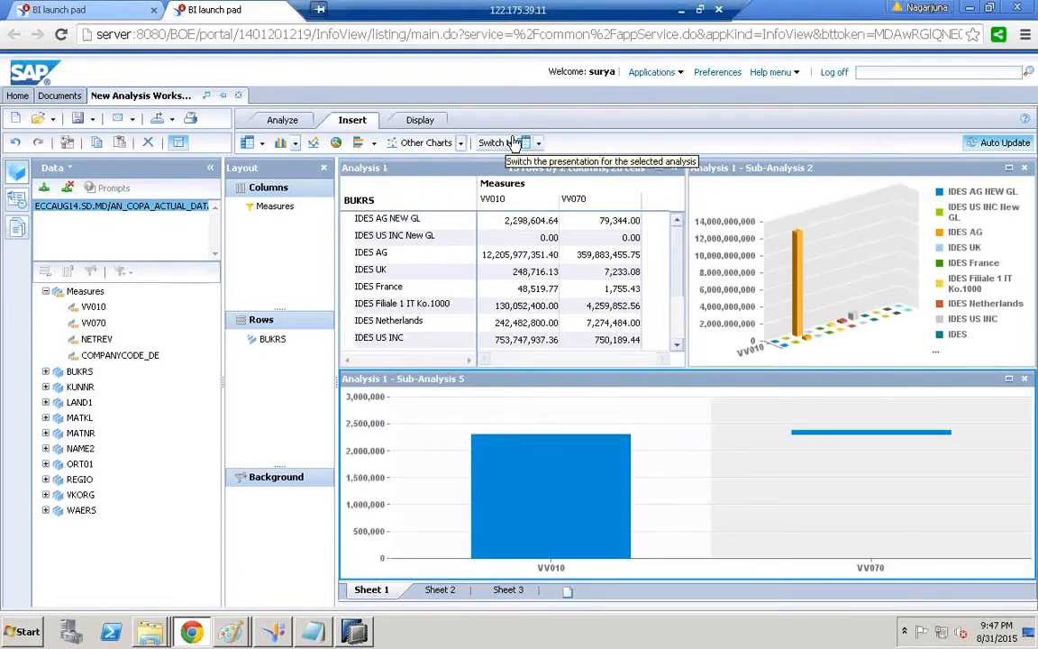
left_click(337, 143)
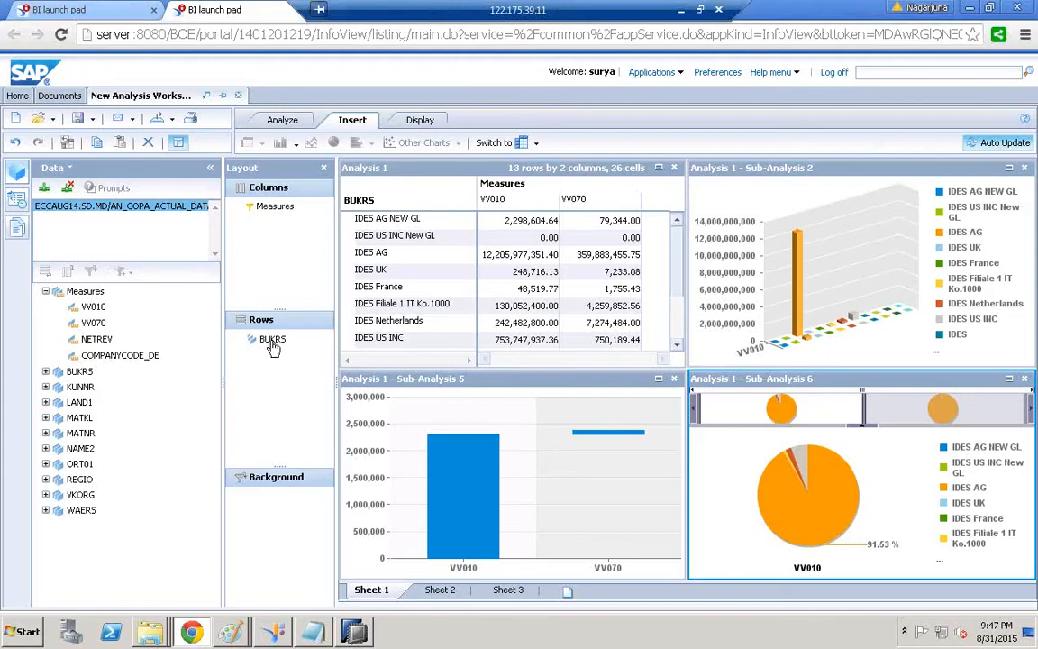
left_click_drag(273, 348, 155, 386)
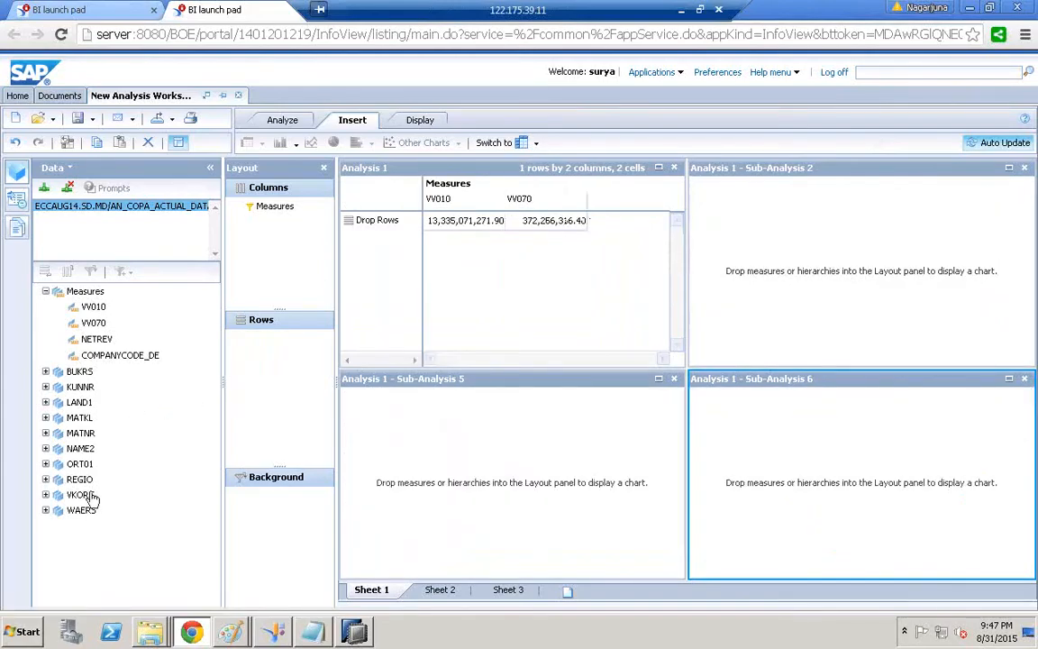
left_click_drag(87, 495, 264, 374)
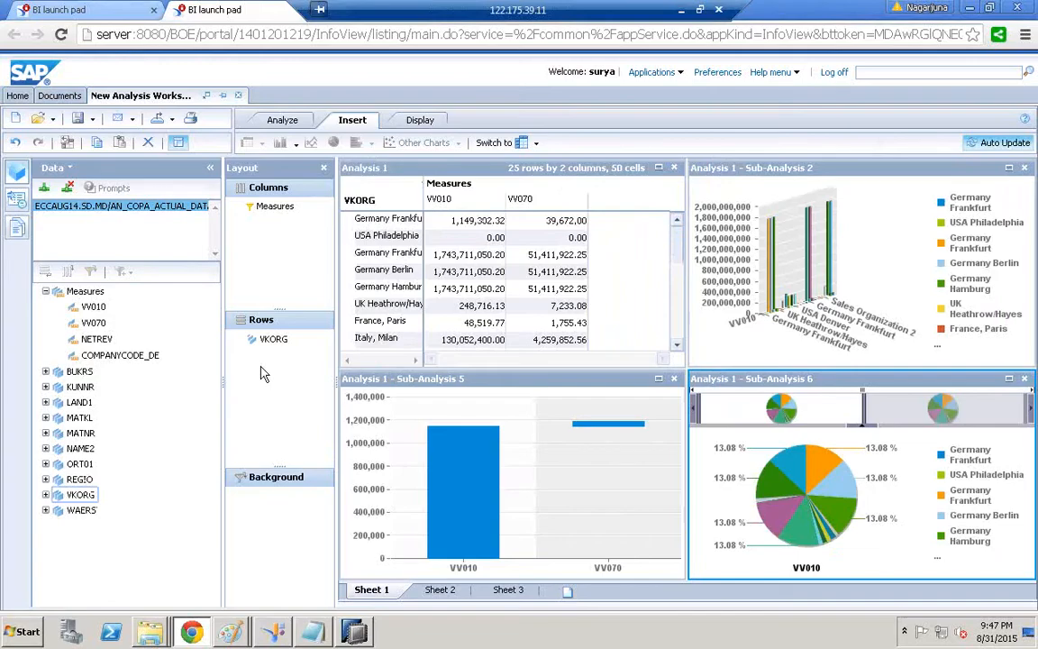
Start a PDF export of Sheet 1 and always allow pop-ups from the server
left_click(174, 121)
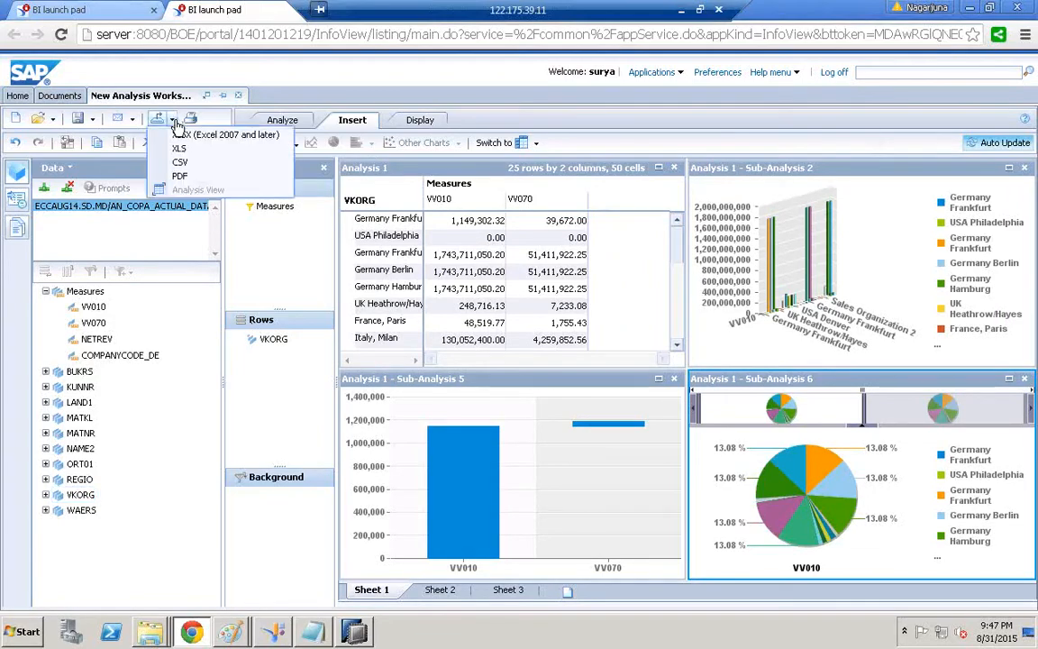
left_click(201, 179)
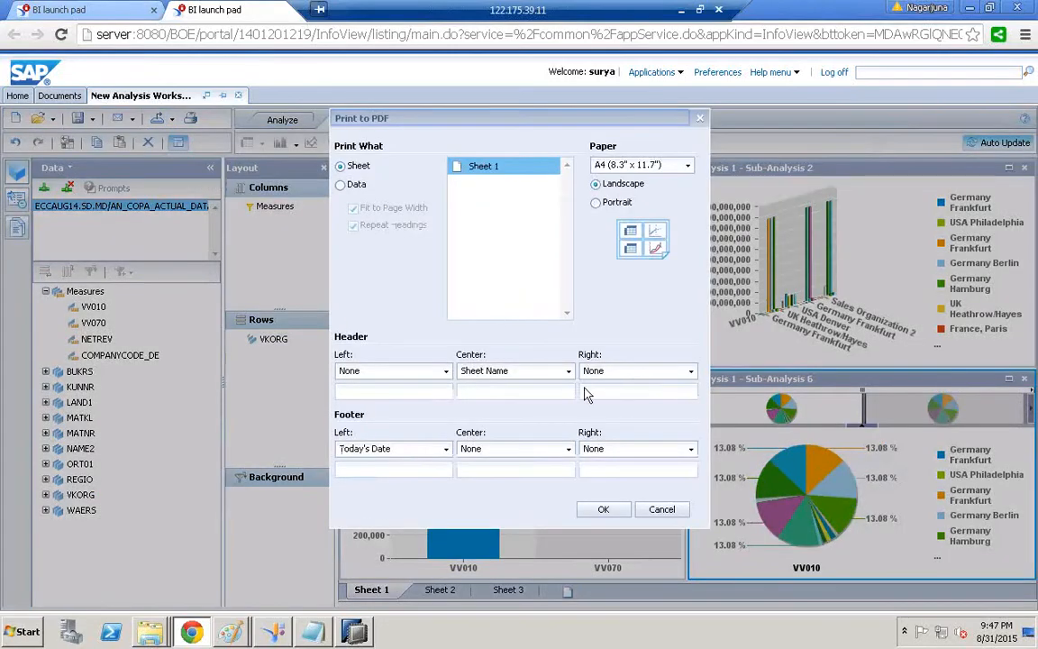
left_click(609, 510)
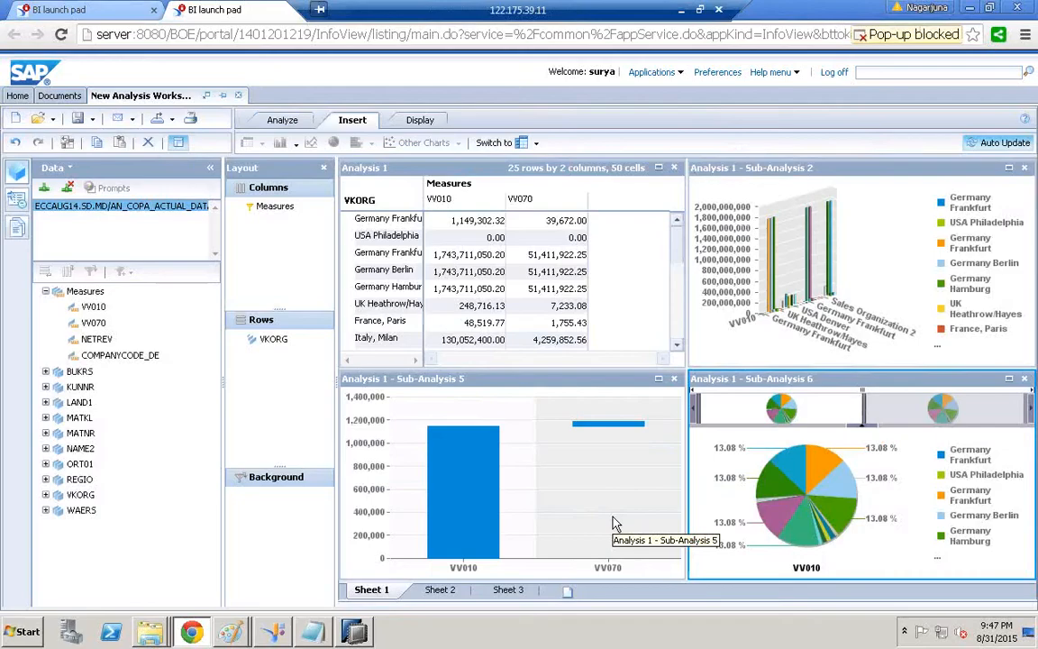
left_click(902, 35)
left_click(524, 96)
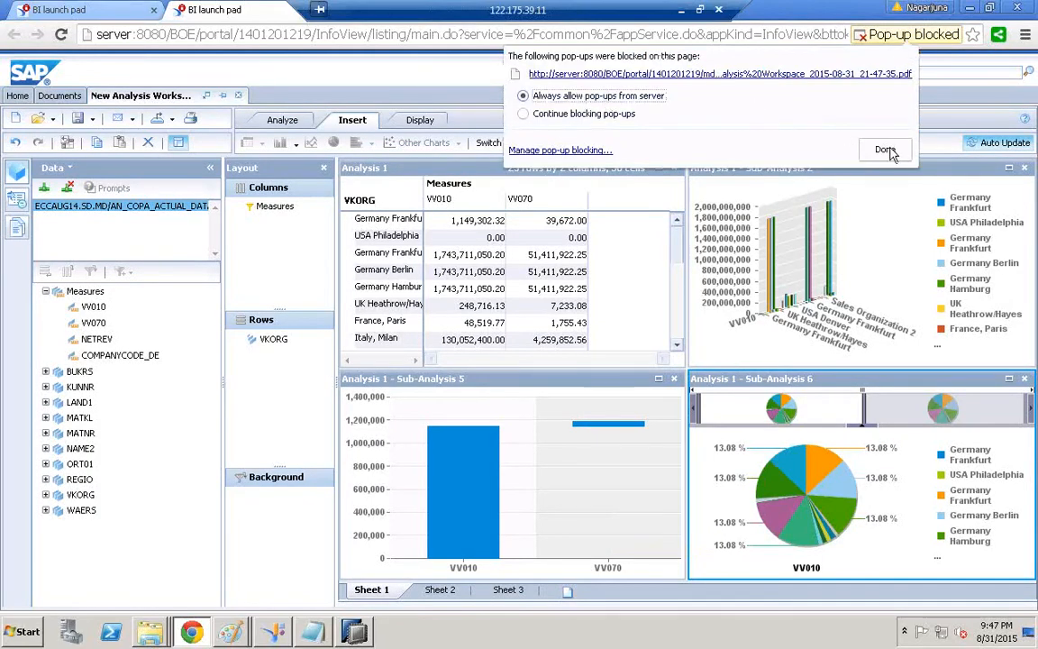
left_click(885, 148)
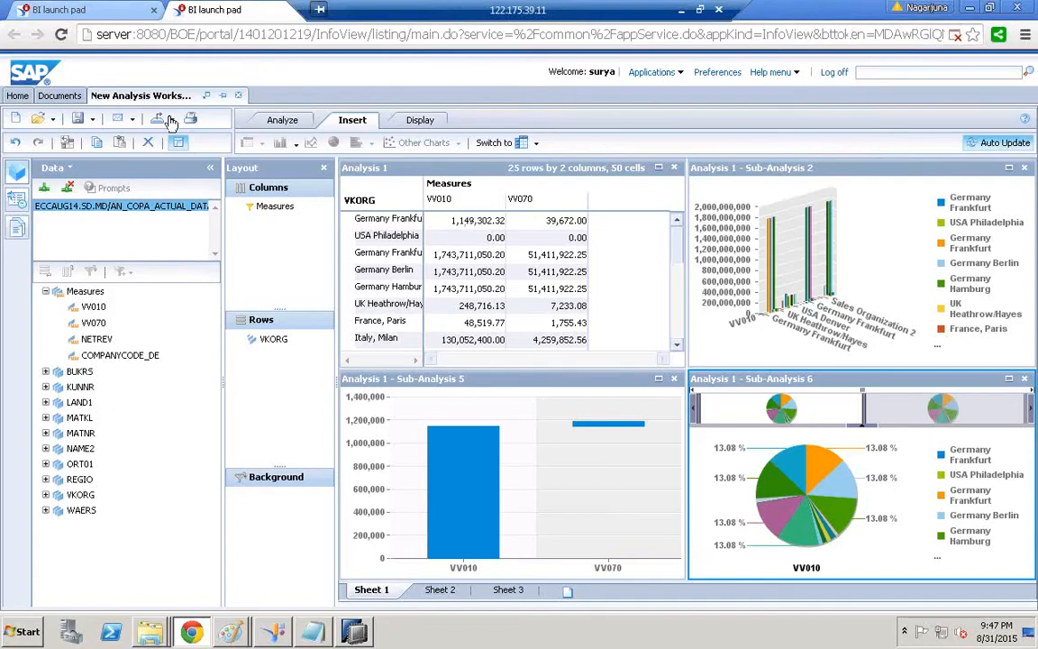
Export Sheet 1 to PDF again so it opens in a browser window
left_click(170, 120)
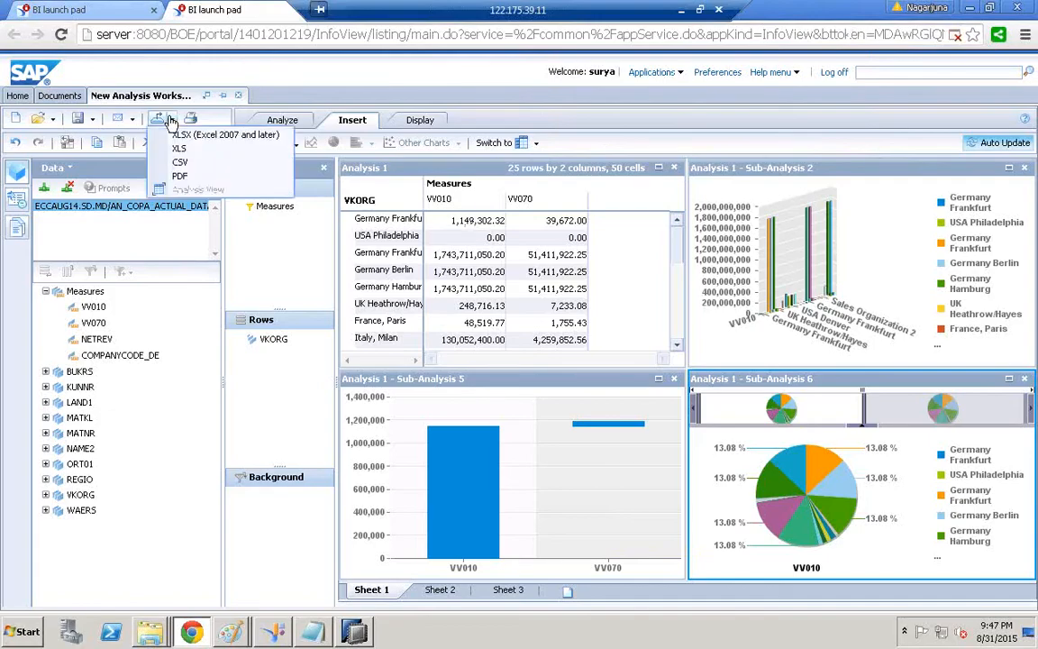
left_click(190, 179)
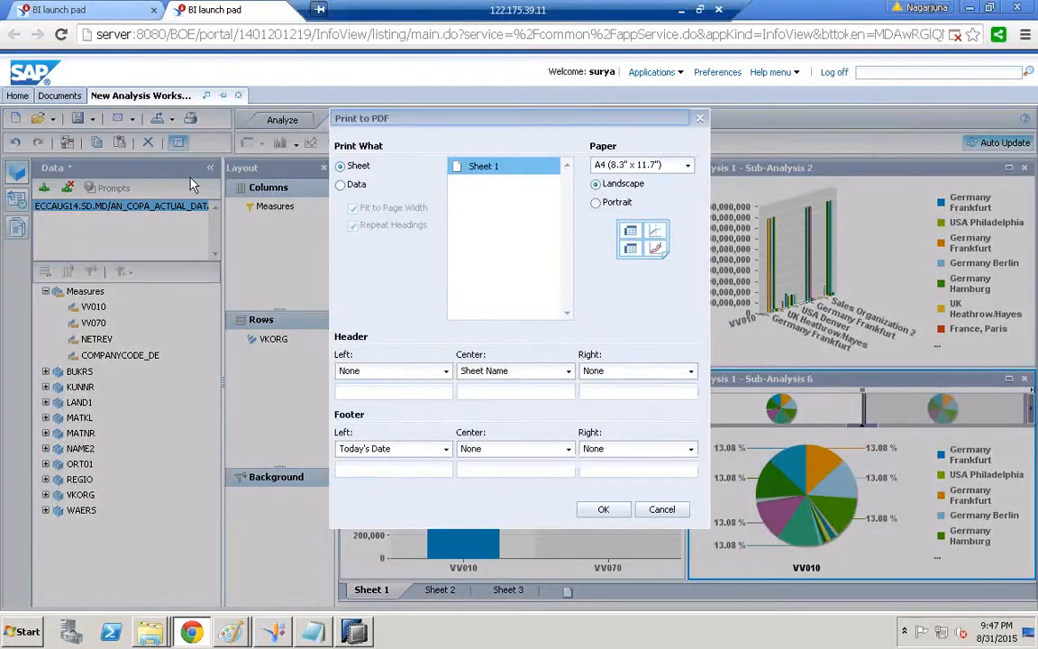
left_click(621, 511)
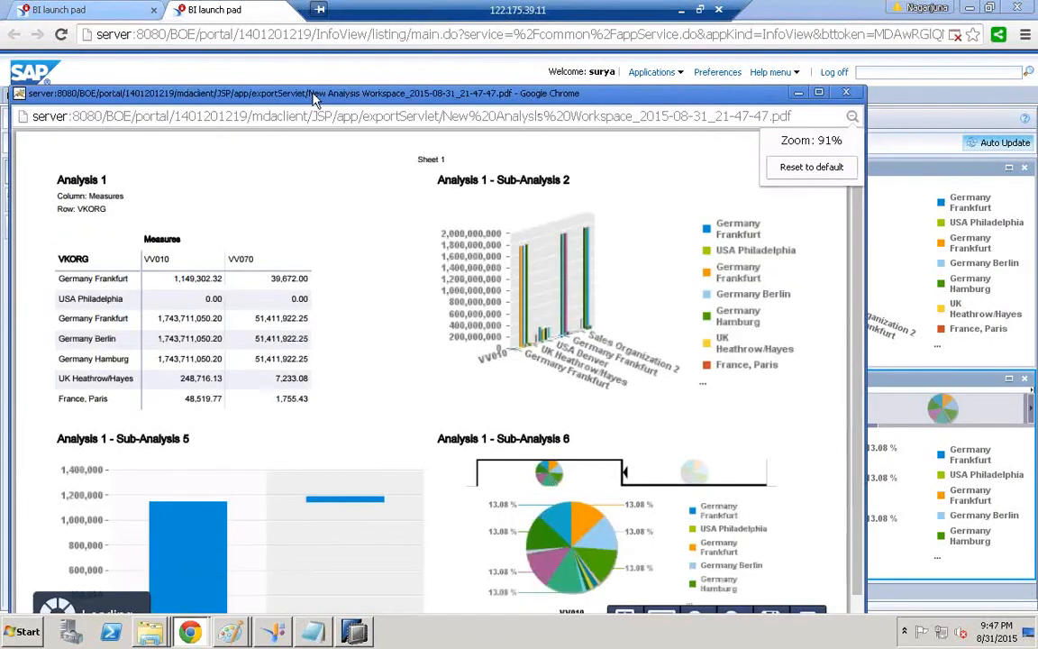
Save the PDF to the Desktop as New Analysis Workspace_2015-08-31_21-47-47.pdf, then close its window
double_click(314, 99)
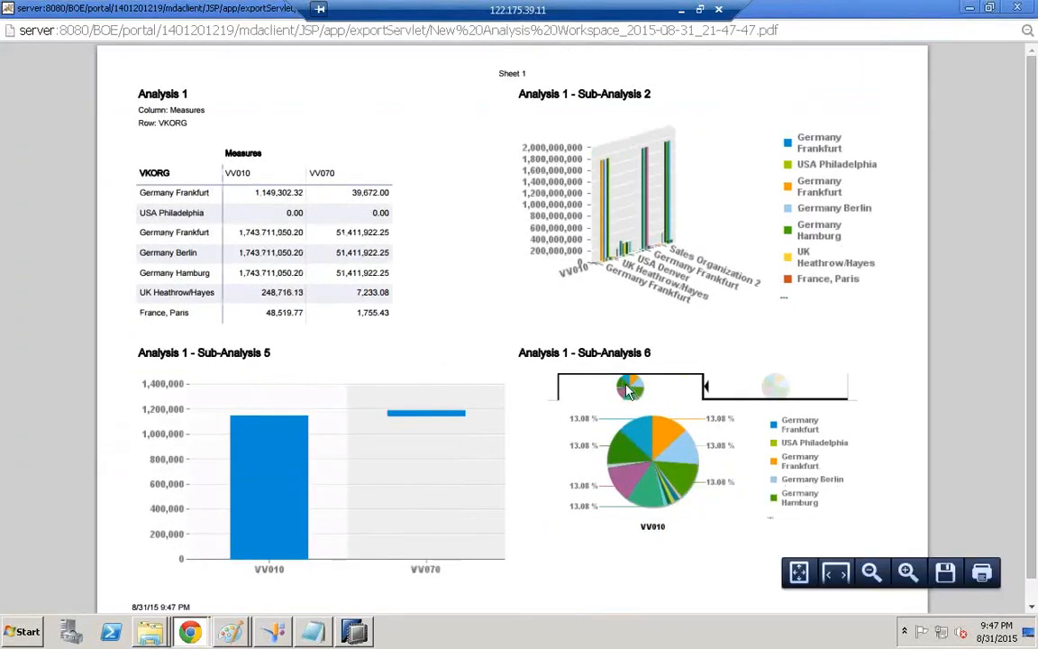
left_click(937, 572)
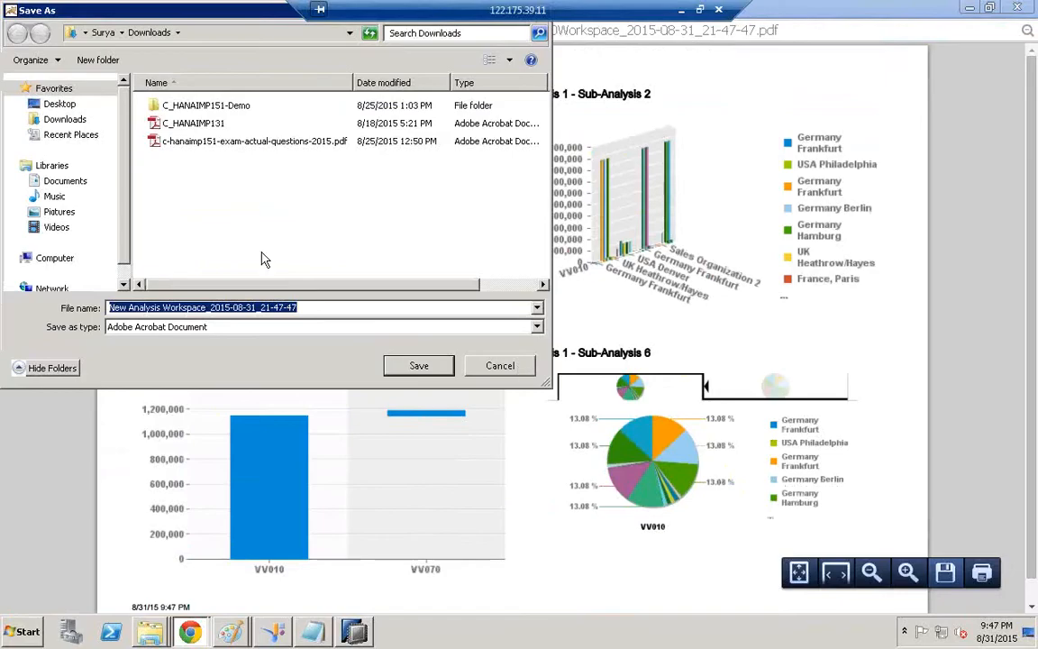
left_click(60, 104)
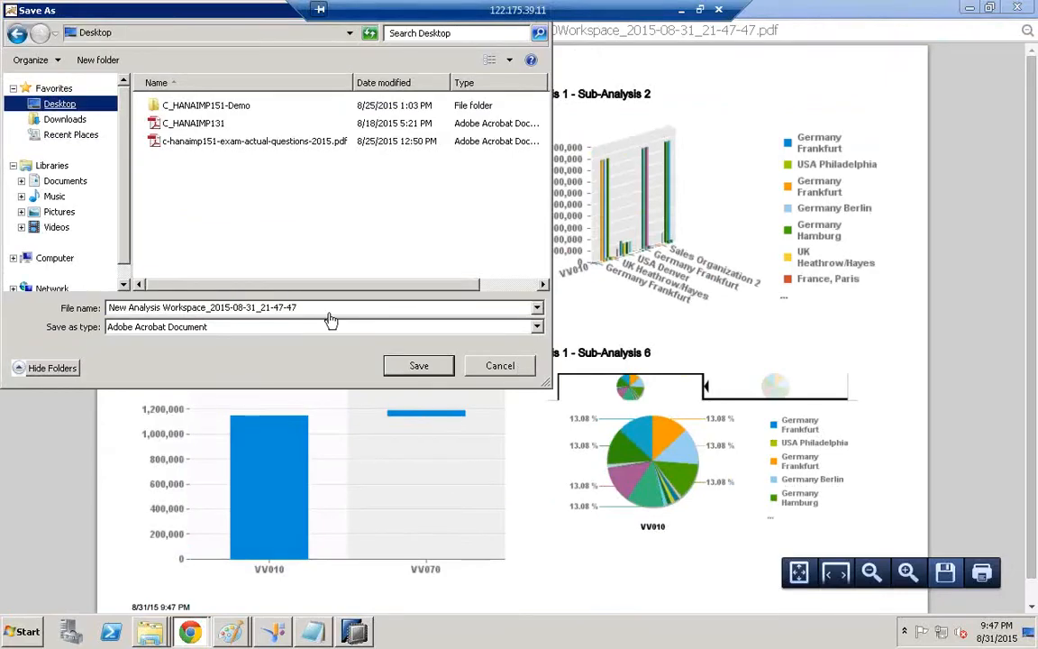
left_click(417, 375)
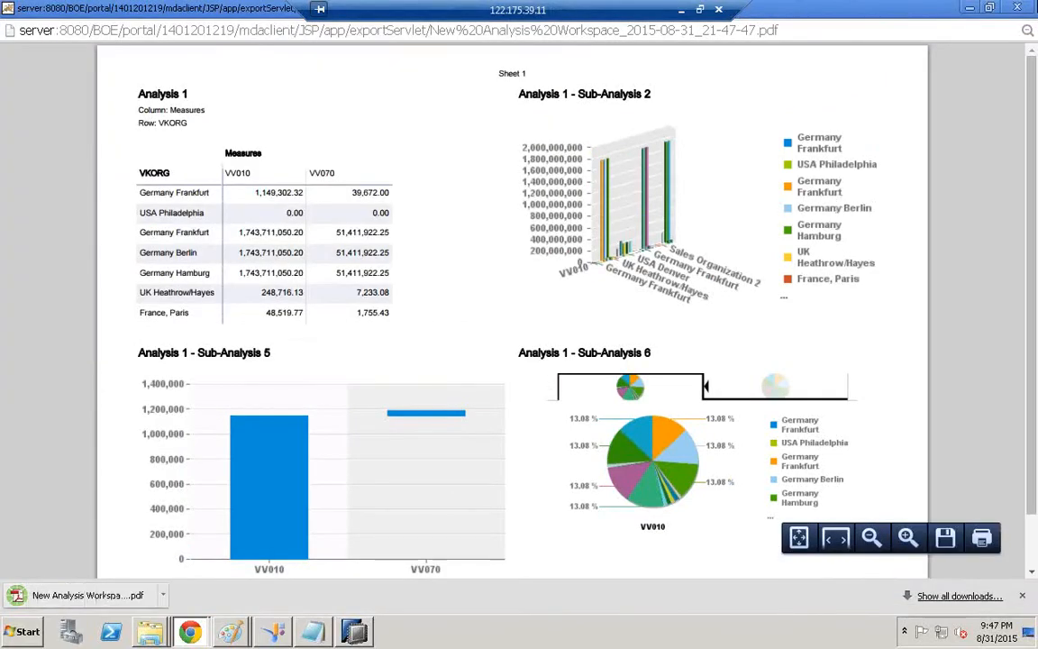
left_click(1024, 9)
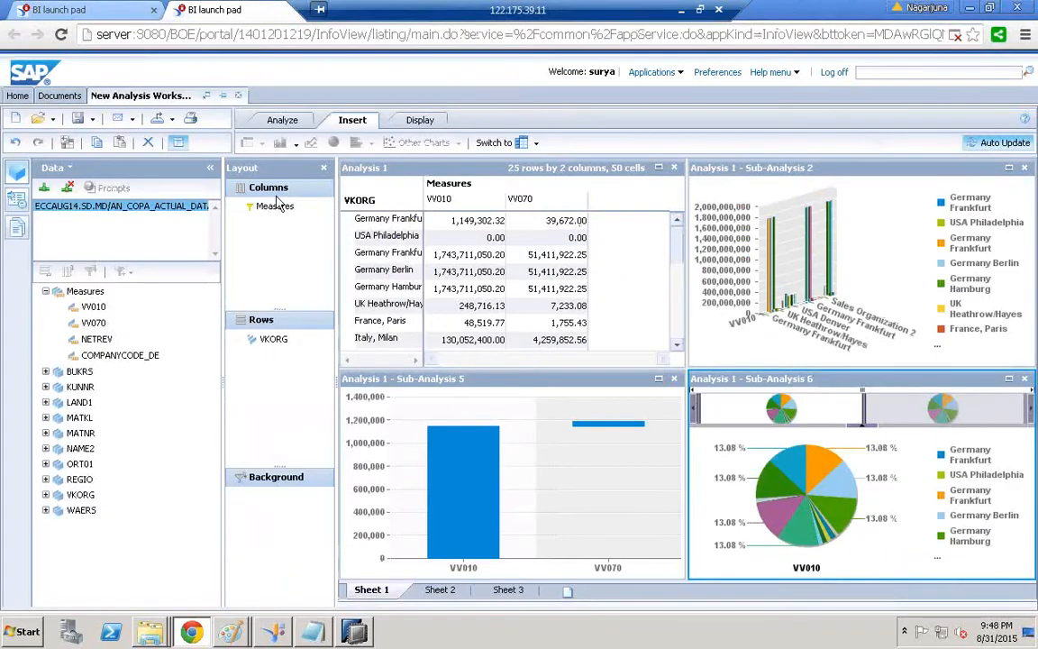
Save the workspace to Favorites as sales_analysis, overwriting the existing one, then turn off automatic refresh
left_click(91, 119)
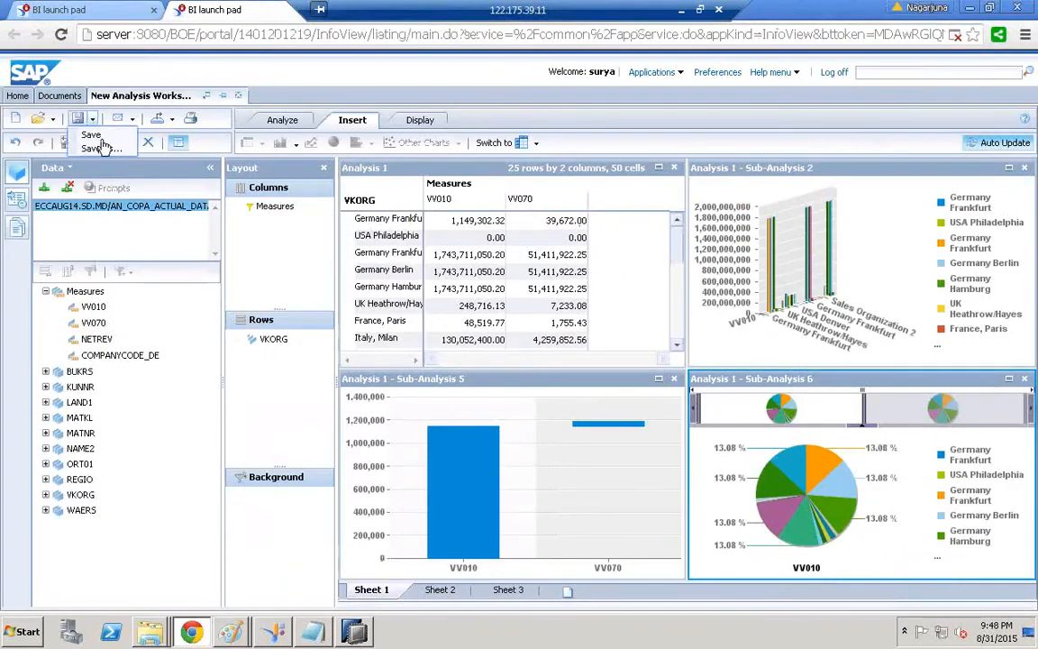
left_click(96, 148)
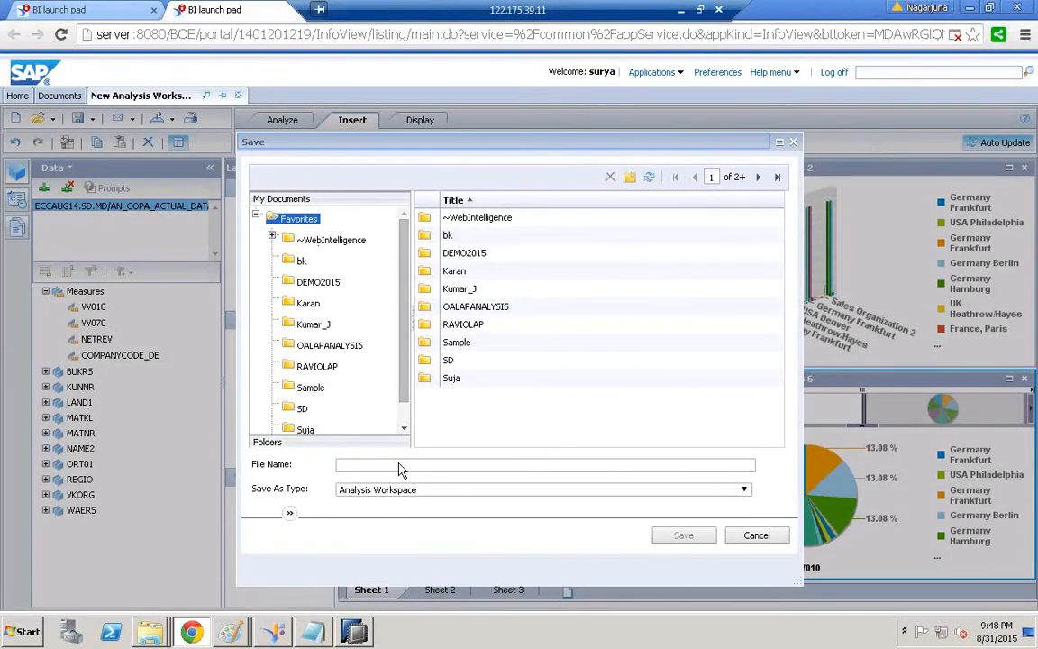
left_click(353, 462)
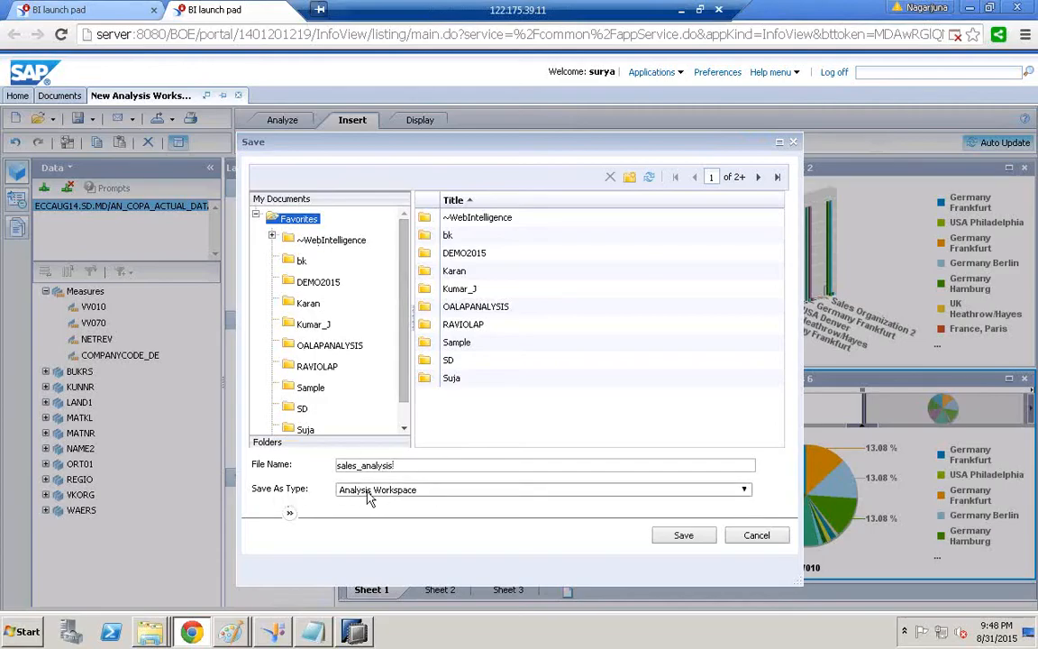
left_click(683, 539)
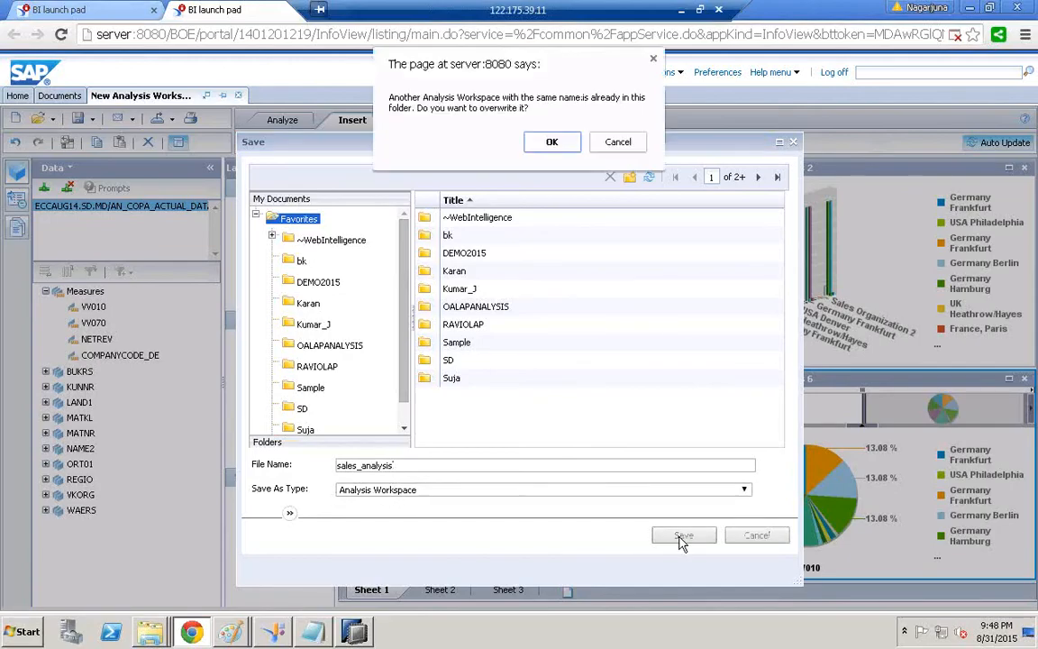
left_click(550, 142)
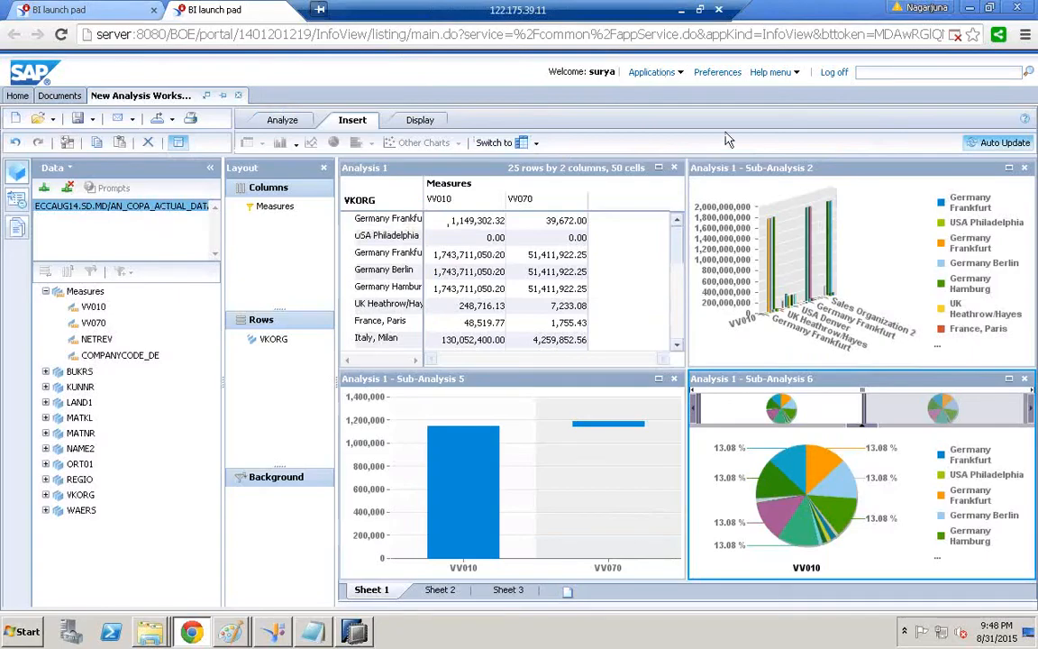
left_click(986, 147)
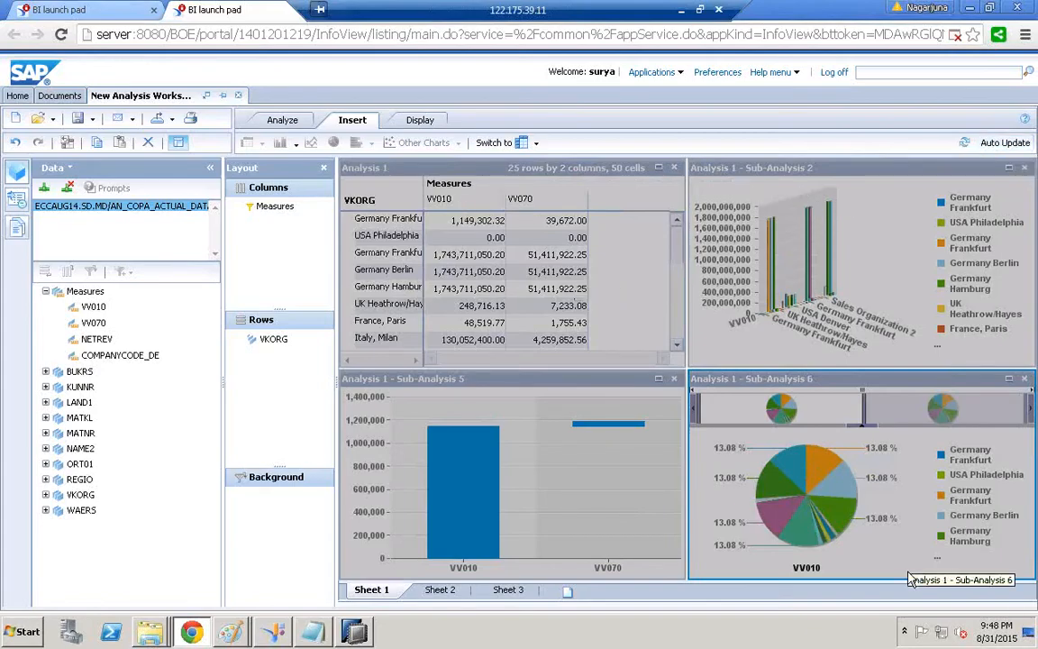
Turn automatic refresh back on and remove the Sub-Analysis 5 bar and Sub-Analysis 6 pie charts
left_click(678, 384)
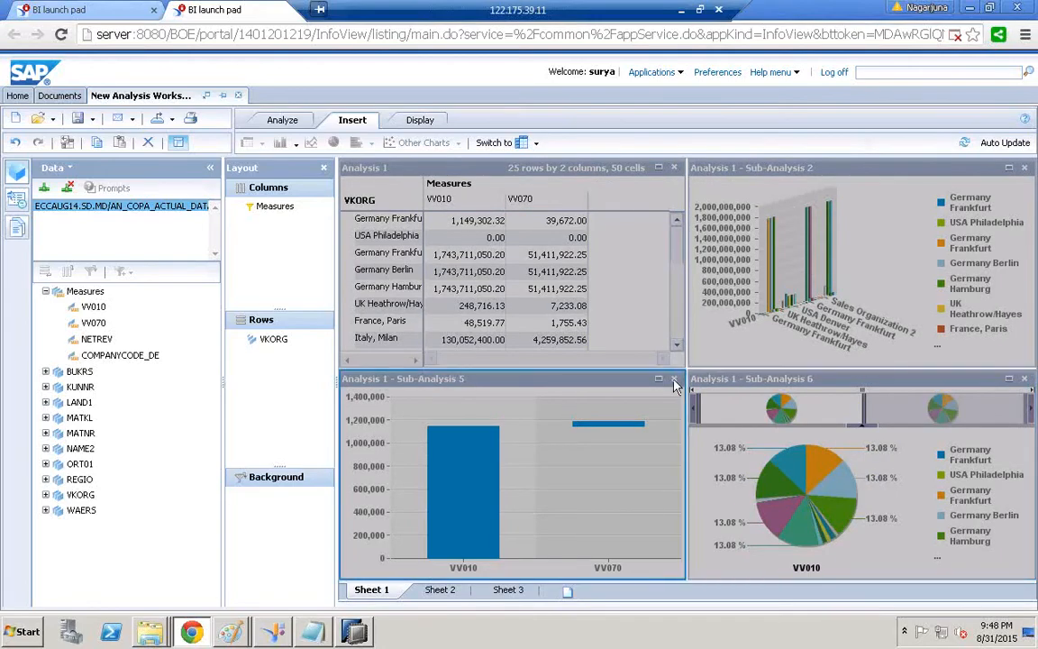
left_click(1005, 142)
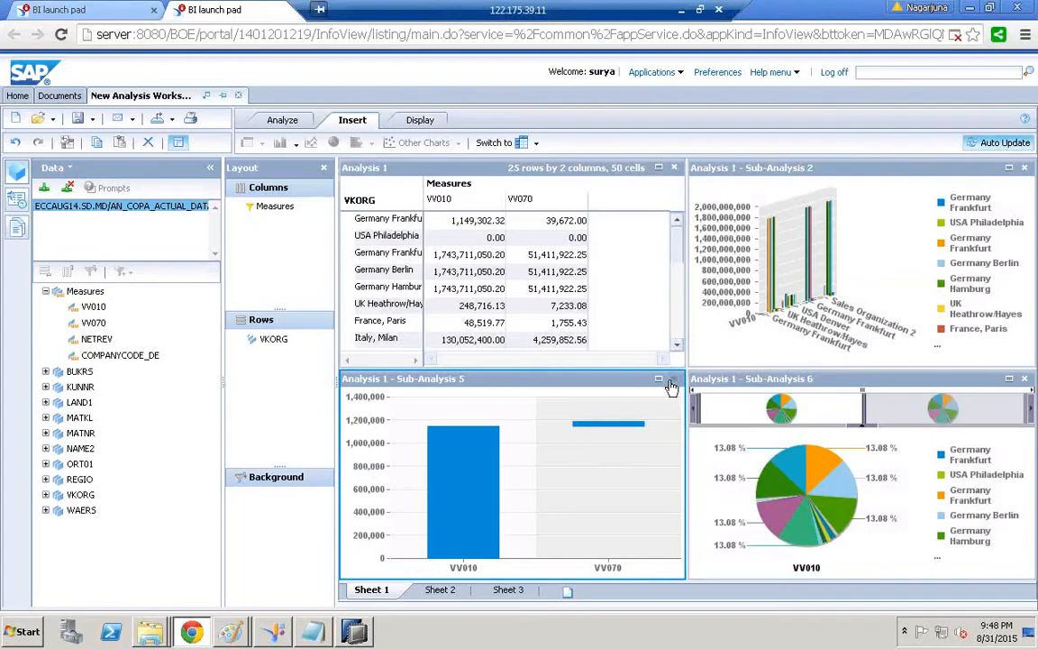
left_click(671, 381)
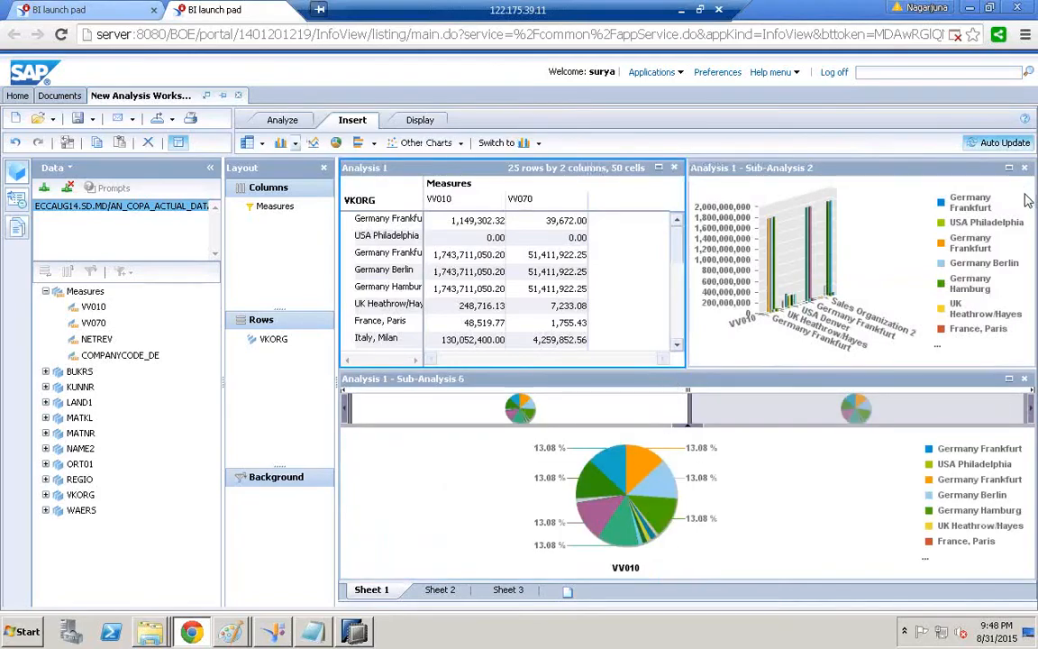
left_click(1025, 380)
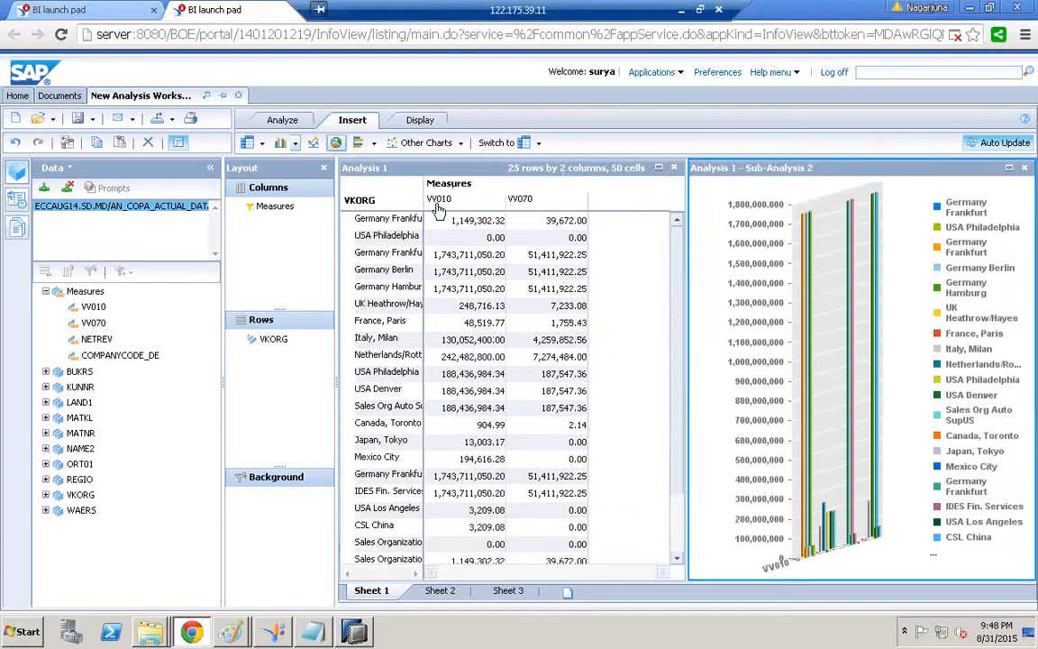
Add a VV010 pie chart and remove the Sub-Analysis 2 bar chart
left_click(336, 143)
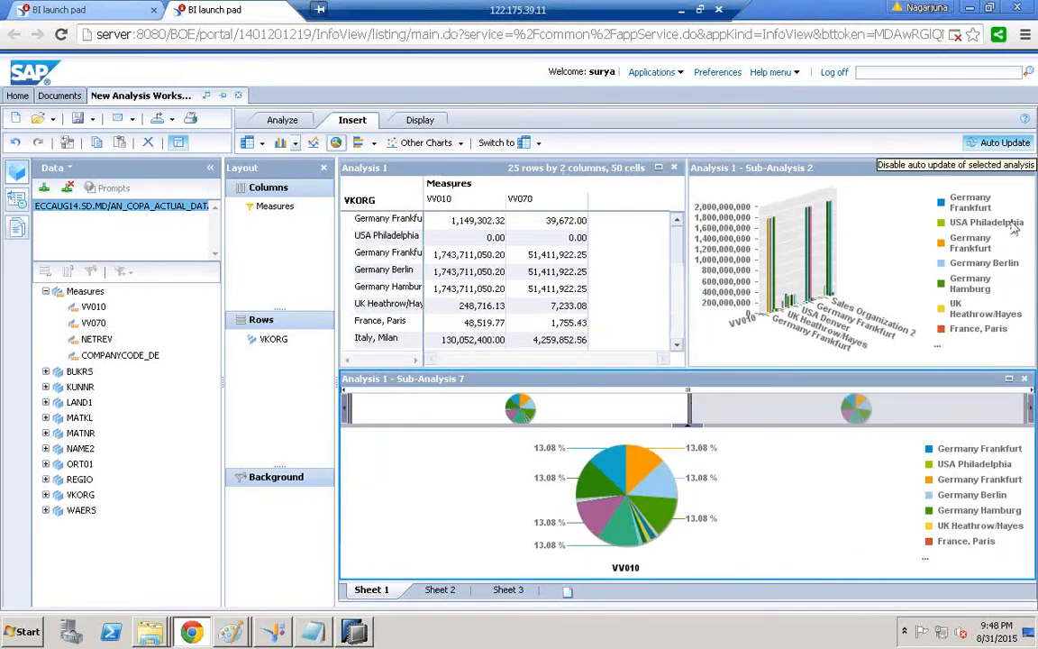
left_click(853, 170)
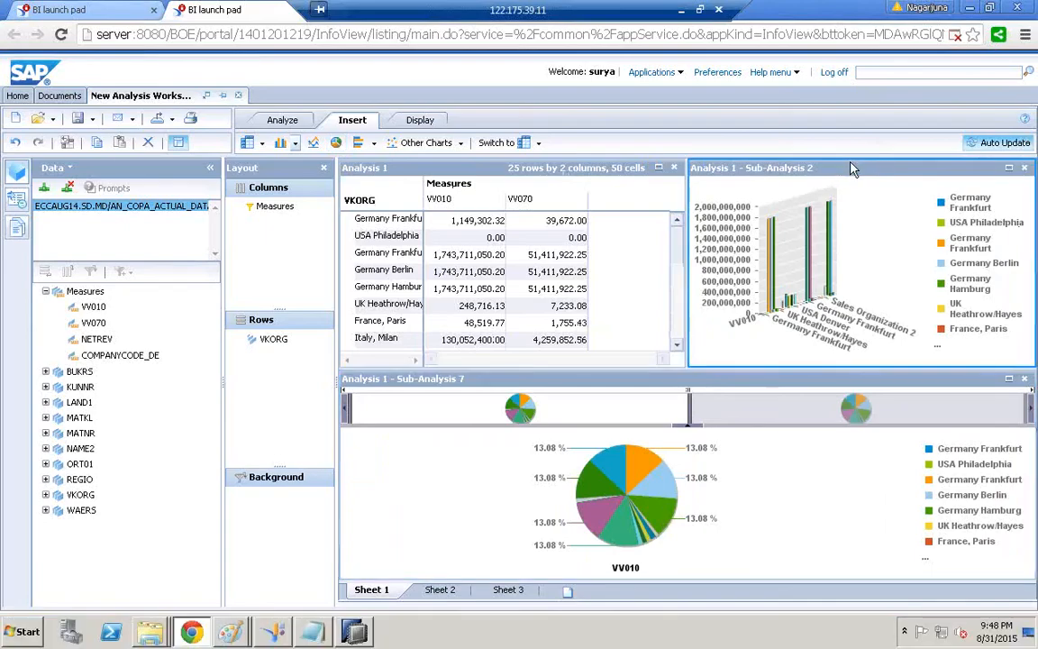
left_click(1024, 168)
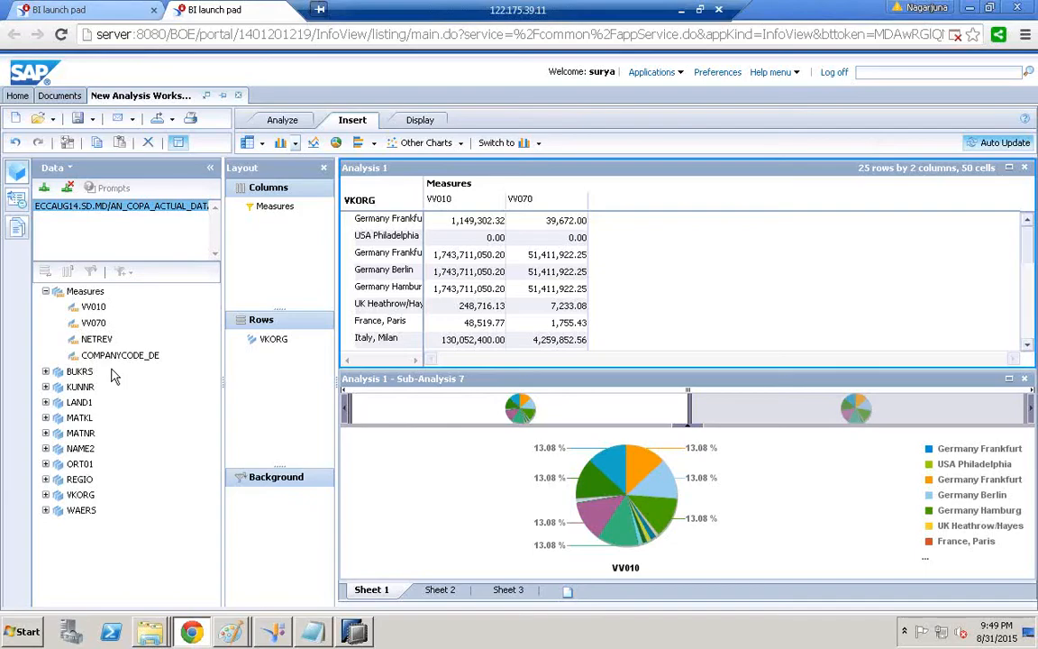
Filter to IDES AG with BUKRS as a background filter, widen the VKORG column, and close Analysis 1
left_click_drag(79, 371, 255, 526)
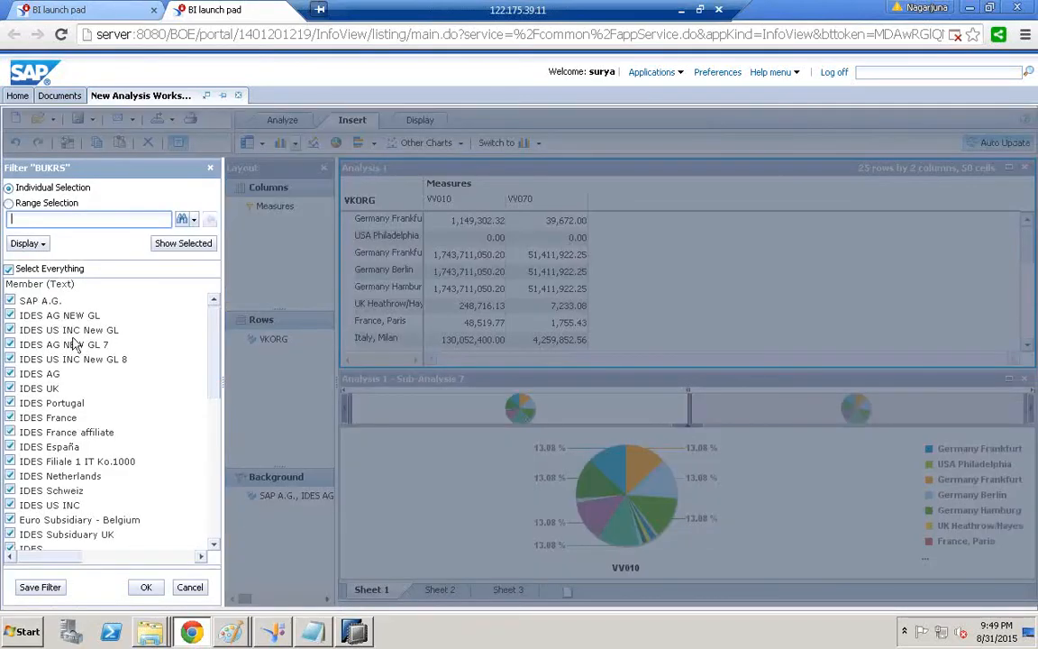
left_click(10, 300)
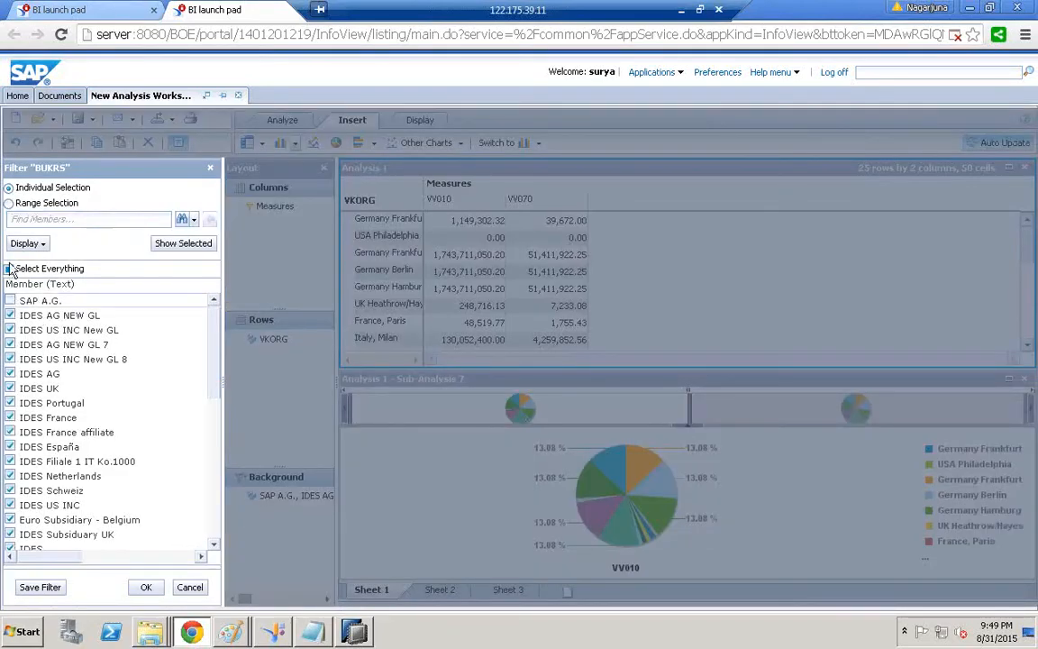
left_click(9, 269)
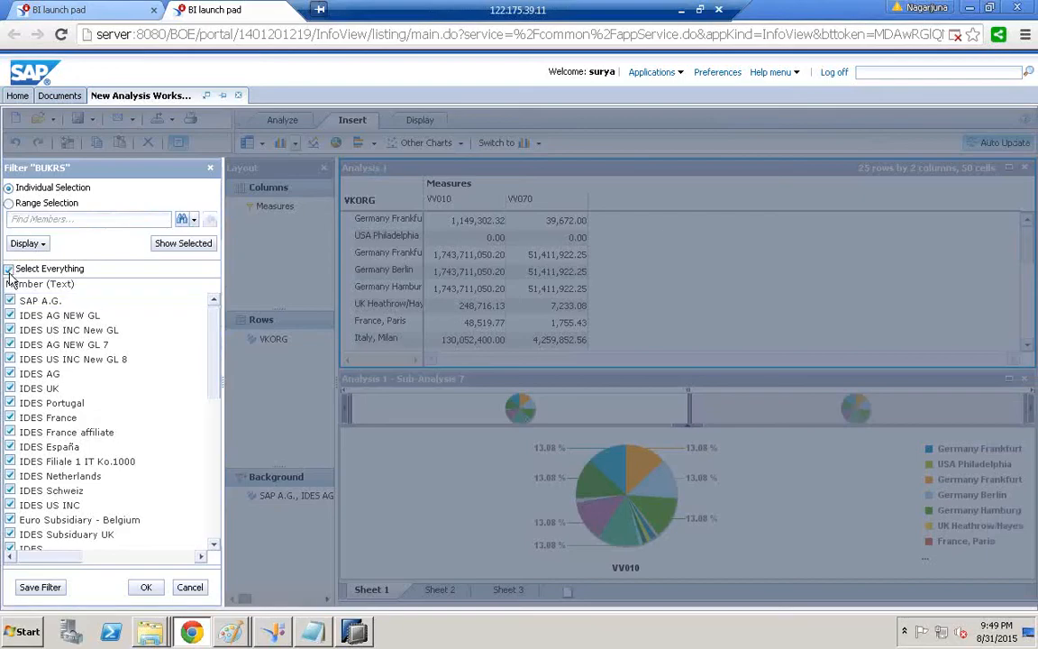
left_click(10, 373)
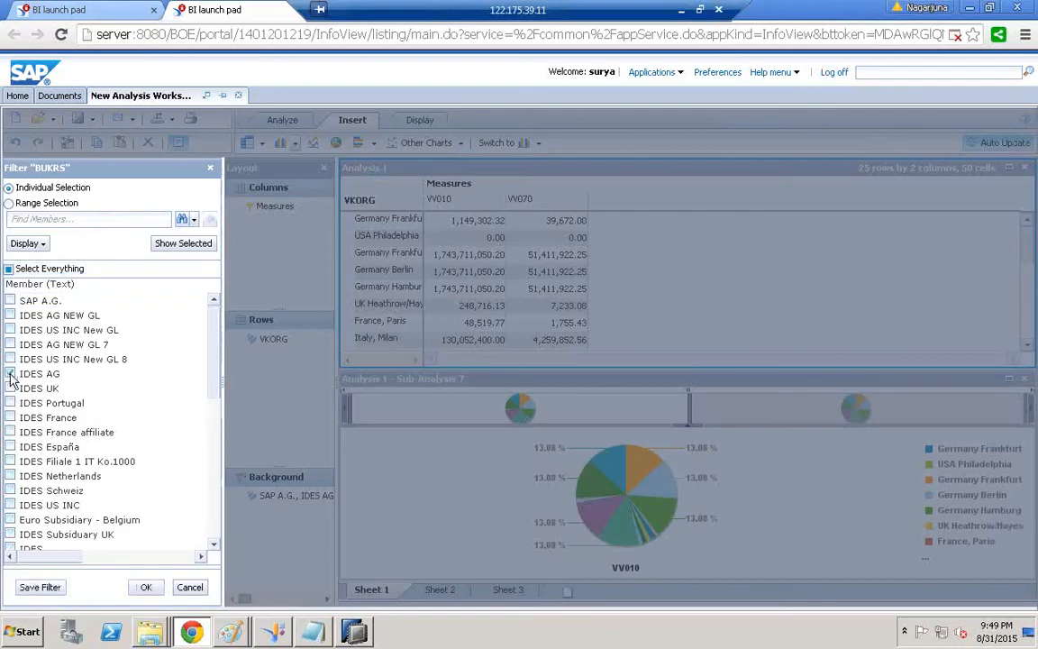
left_click(144, 588)
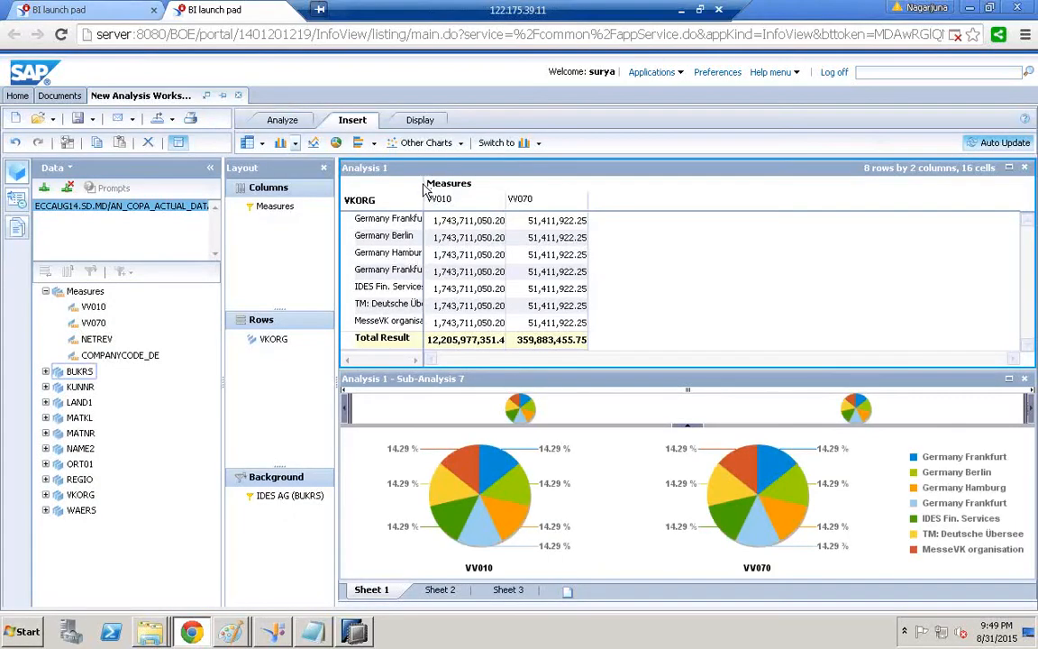
left_click_drag(424, 185, 494, 189)
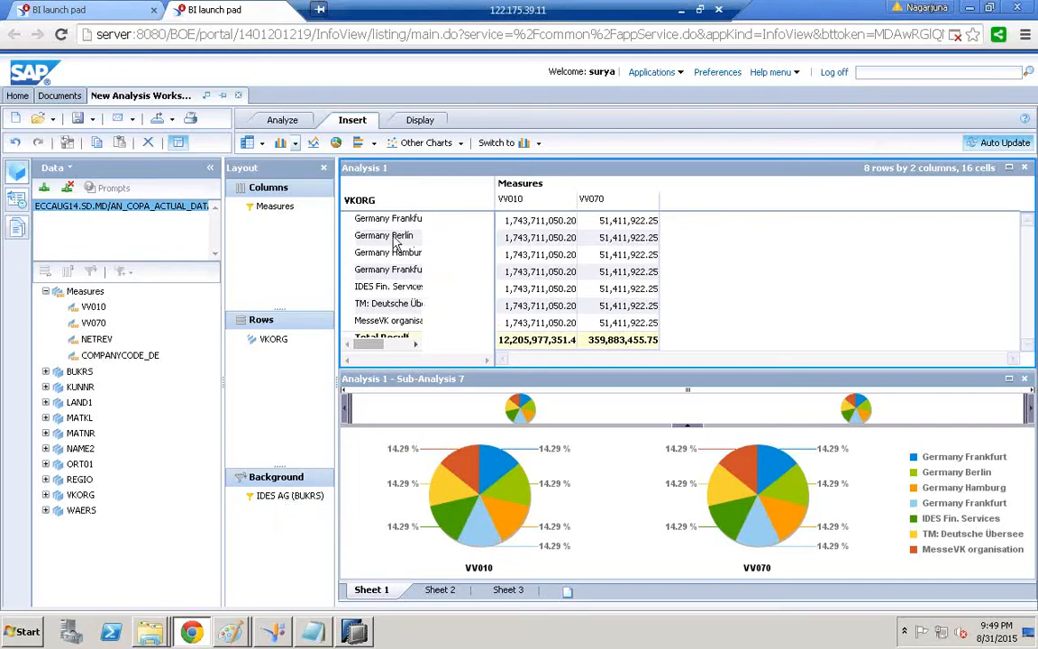
left_click(1025, 168)
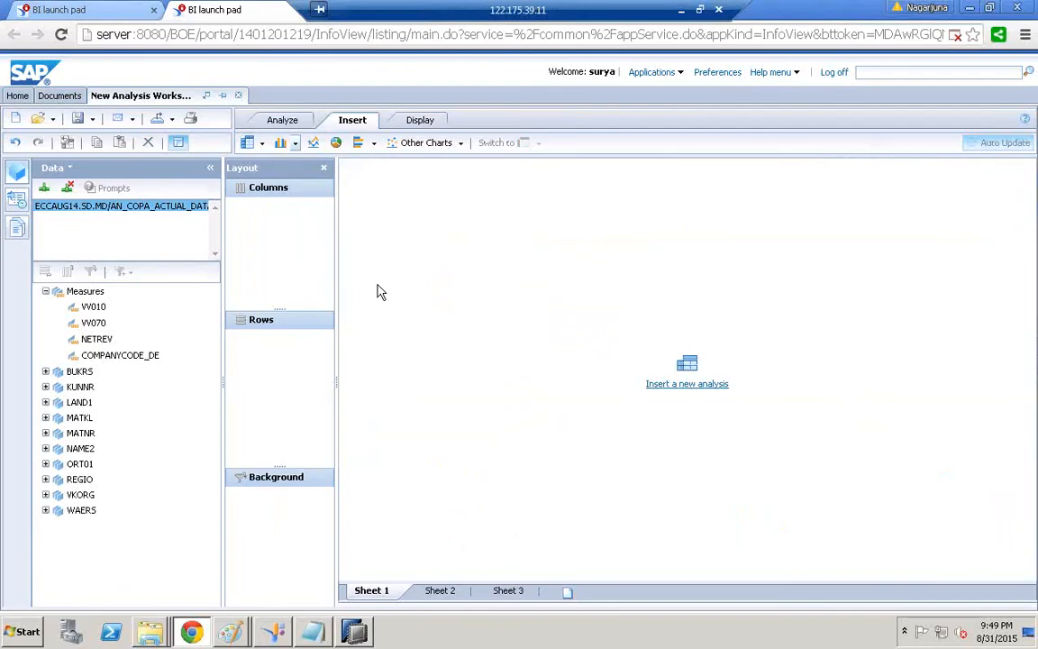
Build a new Analysis 2 crosstab with BUKRS in rows and VV010 in columns, then bring Paint forward
left_click(139, 374)
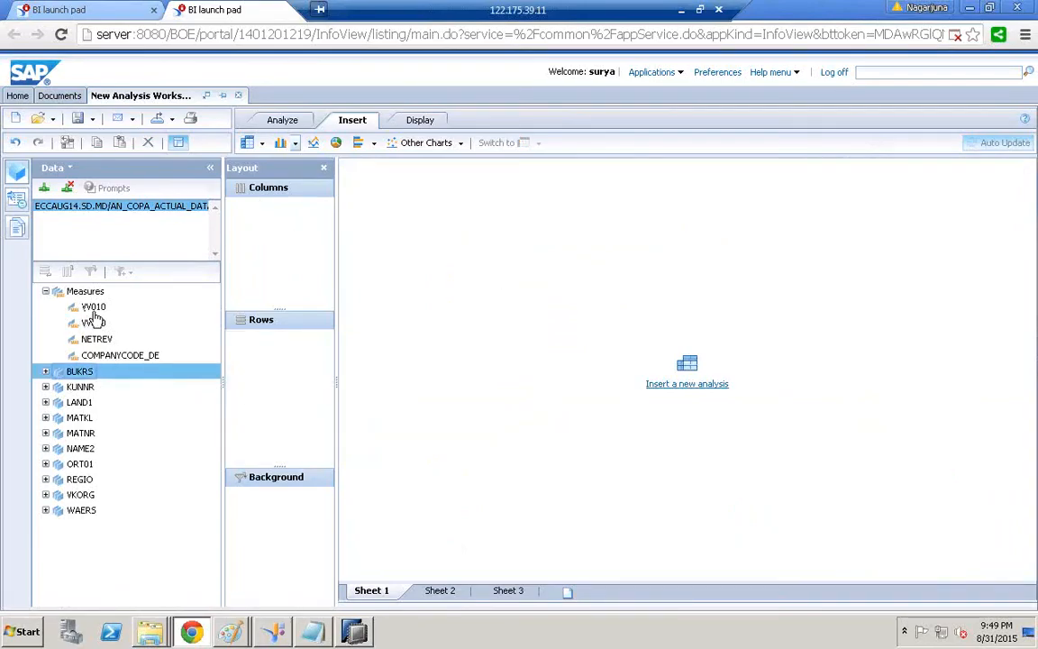
left_click(662, 394)
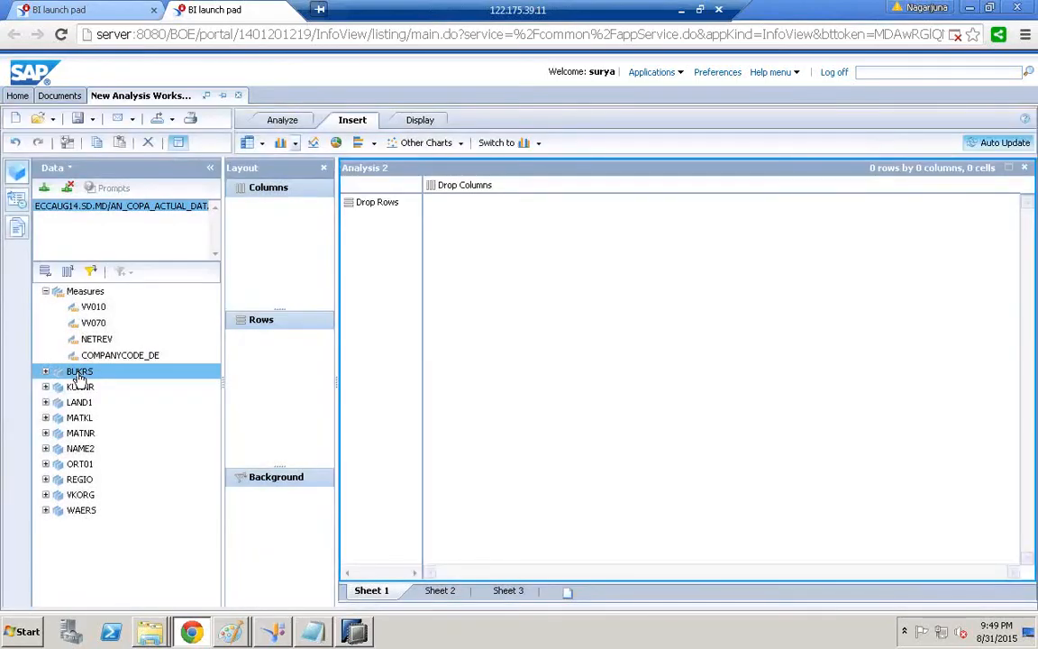
left_click_drag(79, 377, 223, 372)
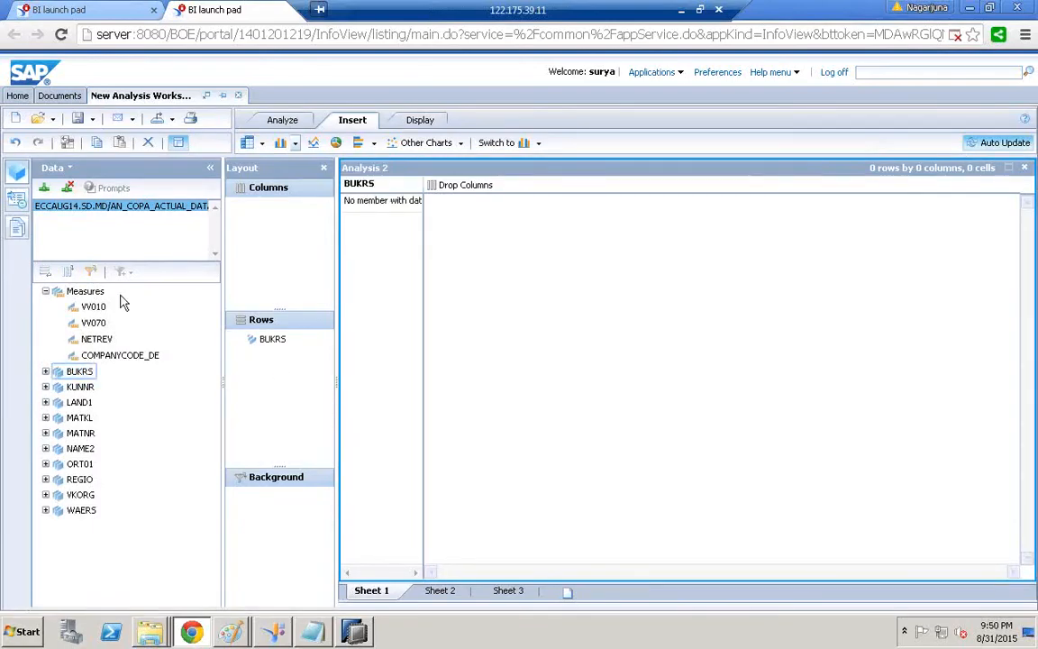
left_click_drag(90, 308, 147, 297)
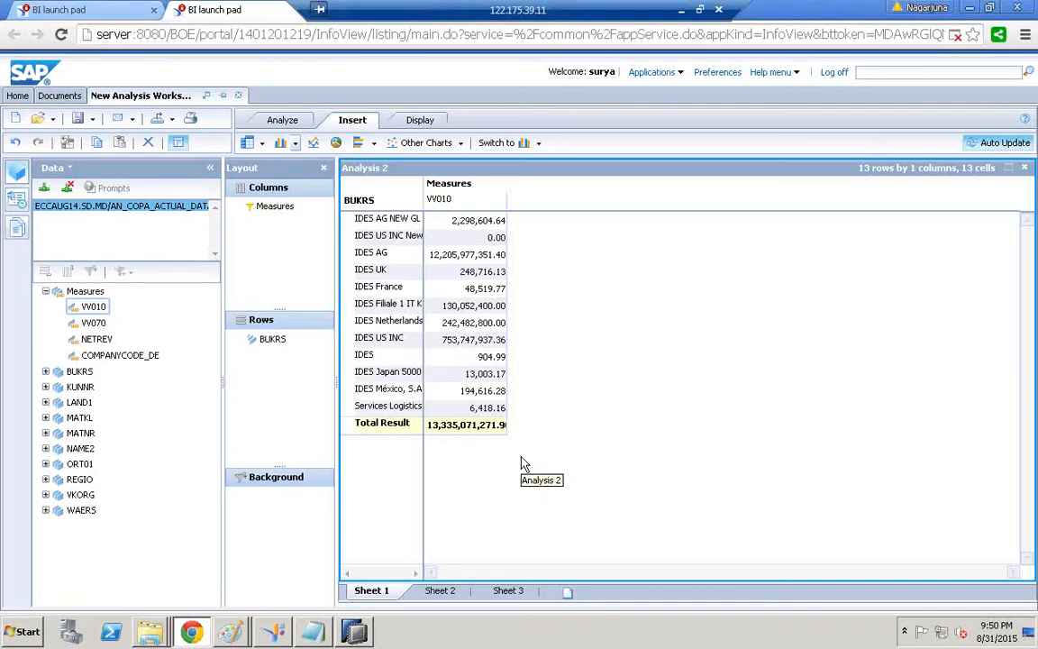
mouse_move(236, 635)
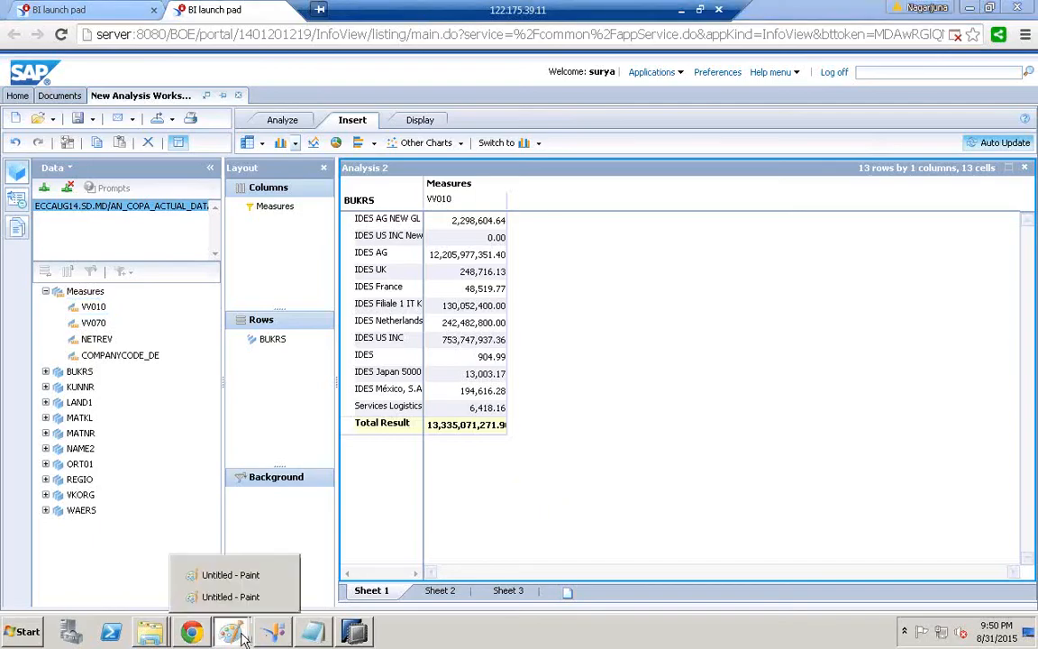
left_click(225, 596)
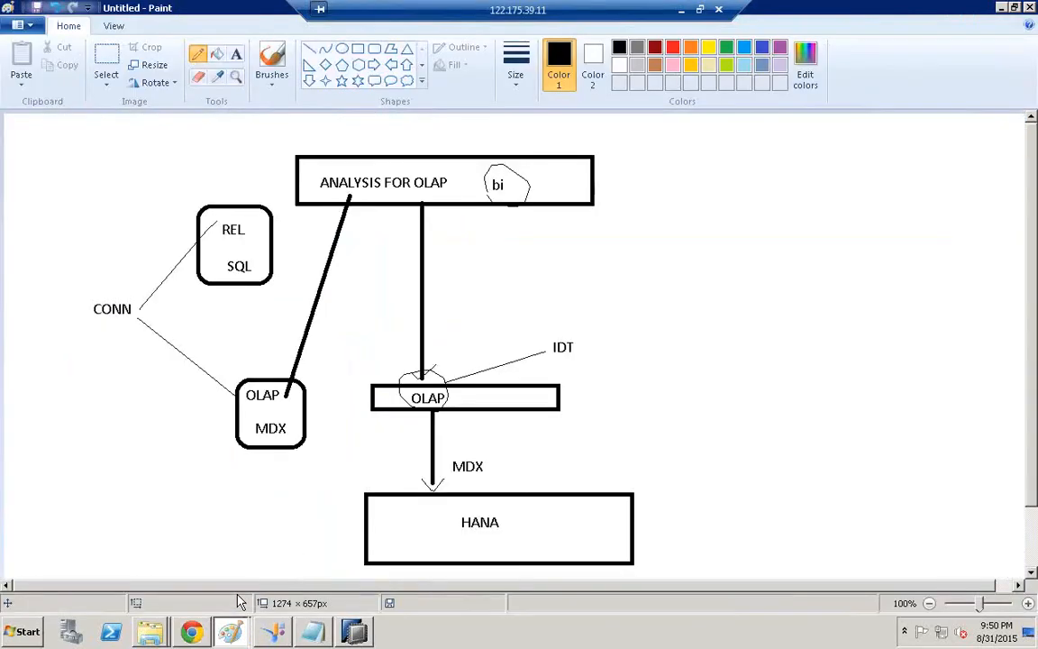